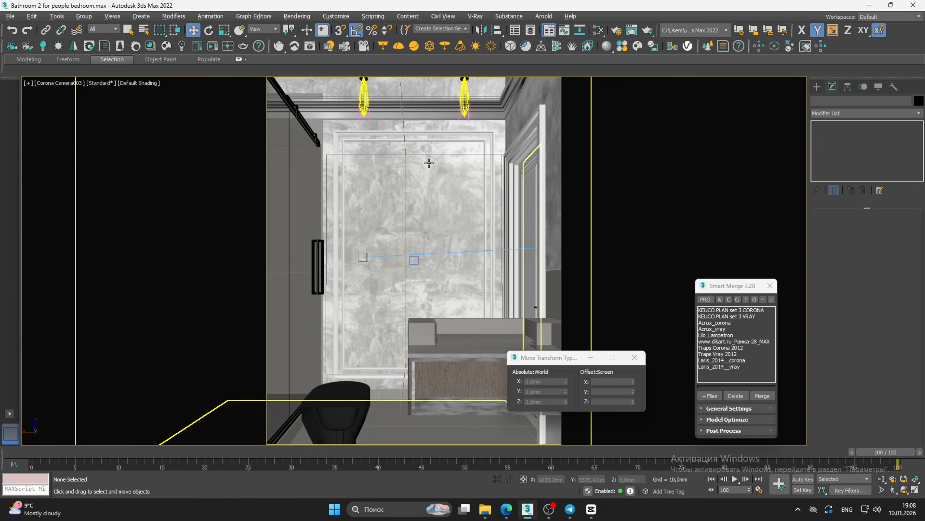
# Switch to the Corona Camera001 view and merge the KEUCO PLAN set 3 CORONA model into the scene
pyautogui.press('c')
pyautogui.doubleClick(443, 184)
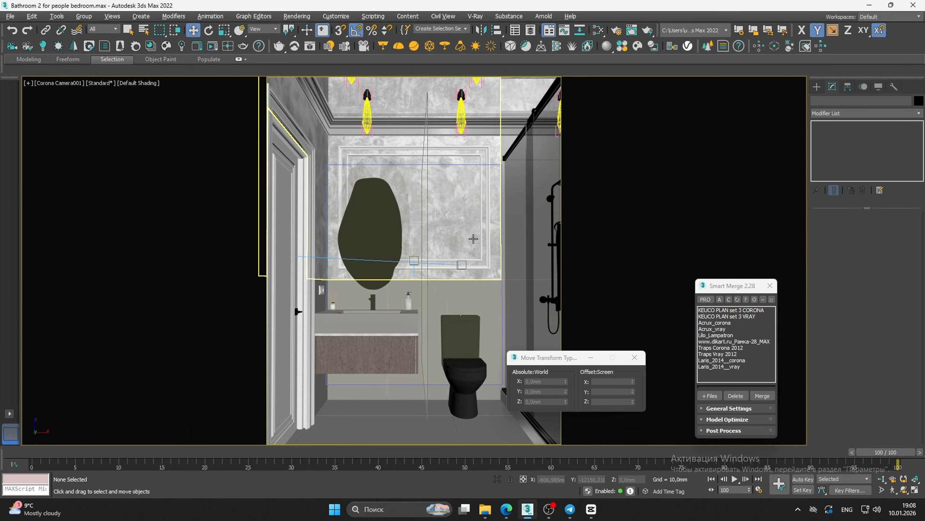
pyautogui.press('F3')
pyautogui.press('F3')
pyautogui.click(757, 310)
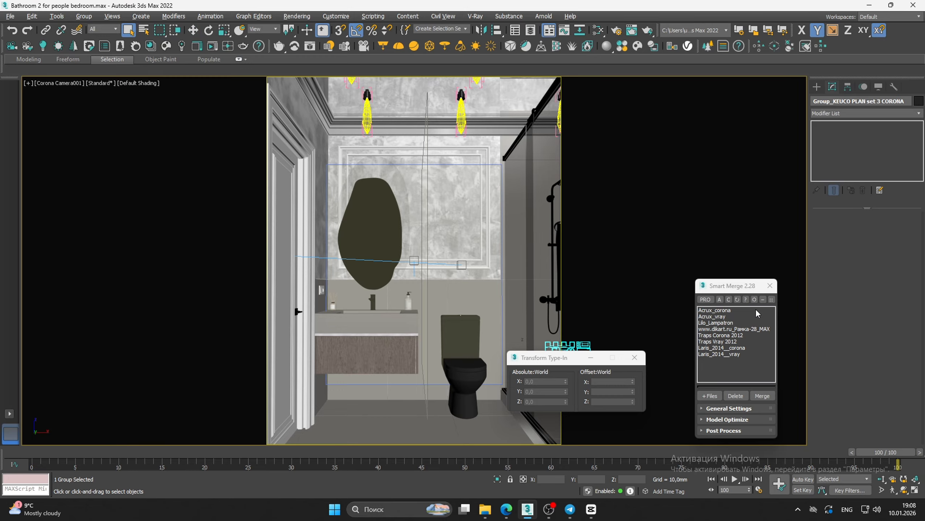
# Ungroup the merged KEUCO accessory set and its nested groups into separate objects
pyautogui.click(591, 357)
pyautogui.hotkey('alt', 'w')
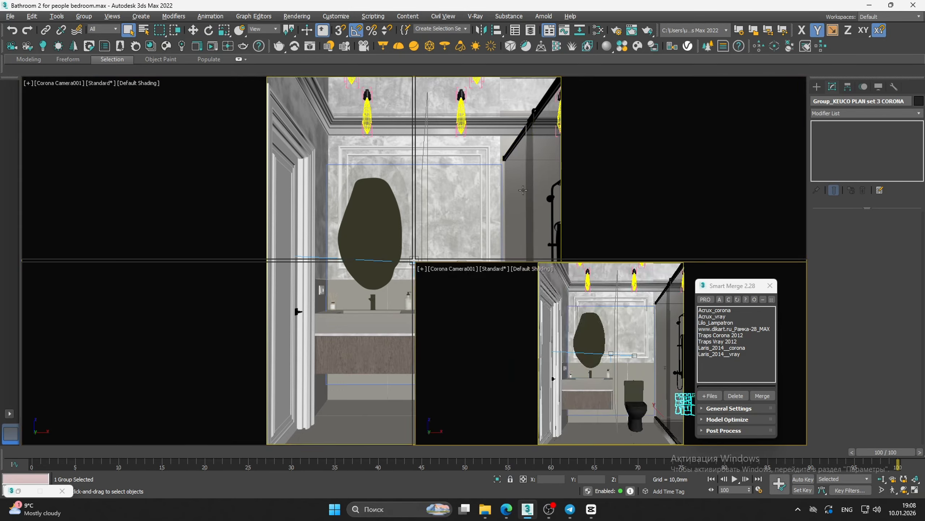
pyautogui.rightClick(554, 163)
pyautogui.hotkey('alt', 'w')
pyautogui.scroll(-5, 554, 162)
pyautogui.moveTo(505, 148); pyautogui.dragTo(523, 162, button='middle')
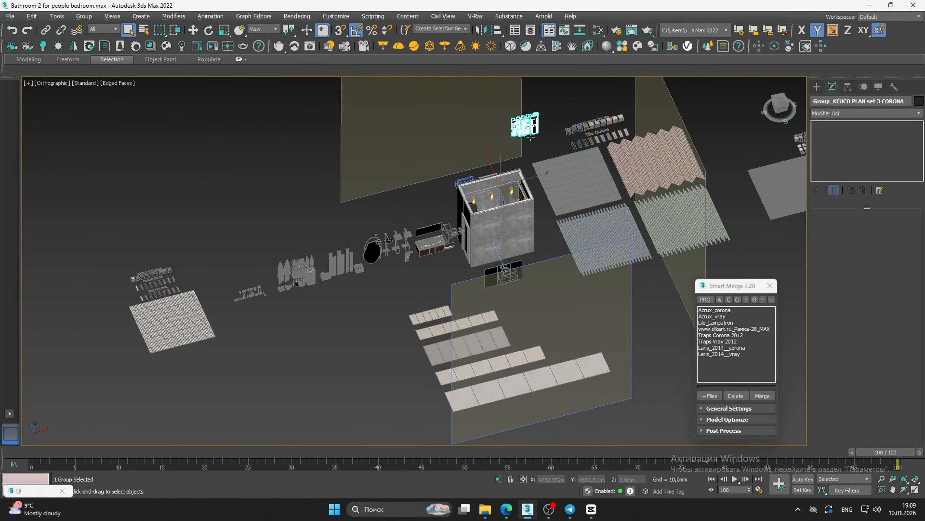
pyautogui.press('f')
pyautogui.press('z')
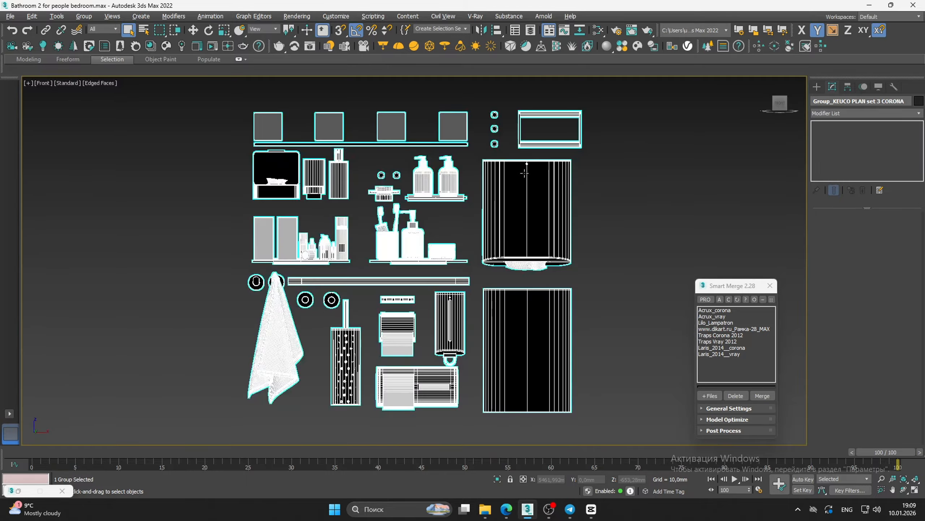
pyautogui.click(367, 271)
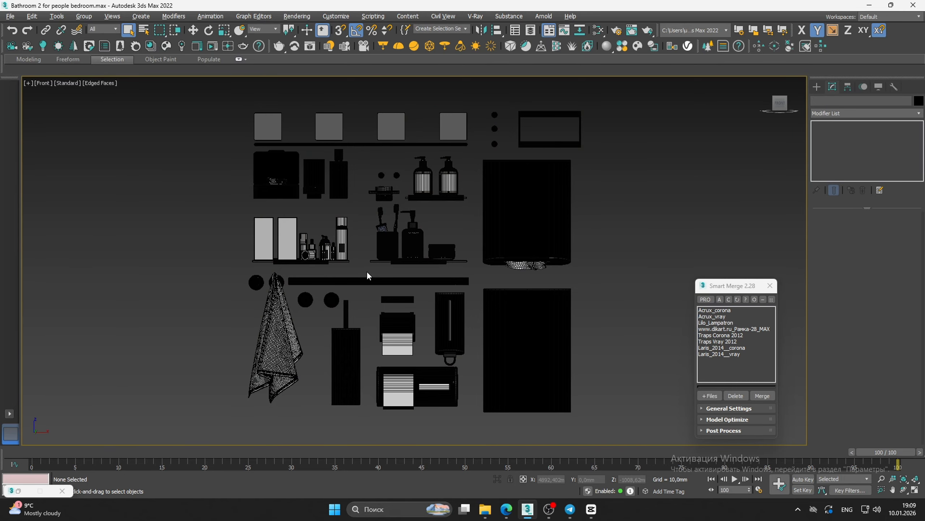
pyautogui.click(370, 263)
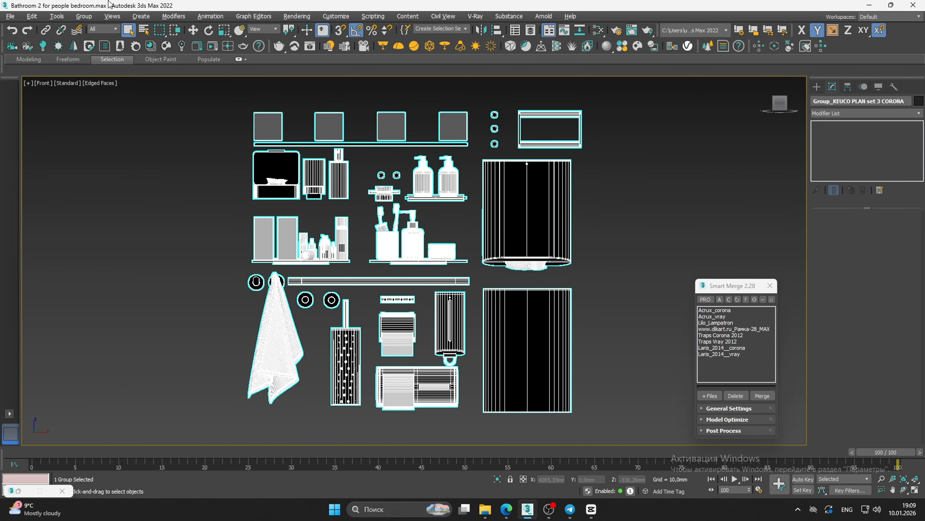
pyautogui.click(90, 17)
pyautogui.click(98, 43)
pyautogui.click(289, 296)
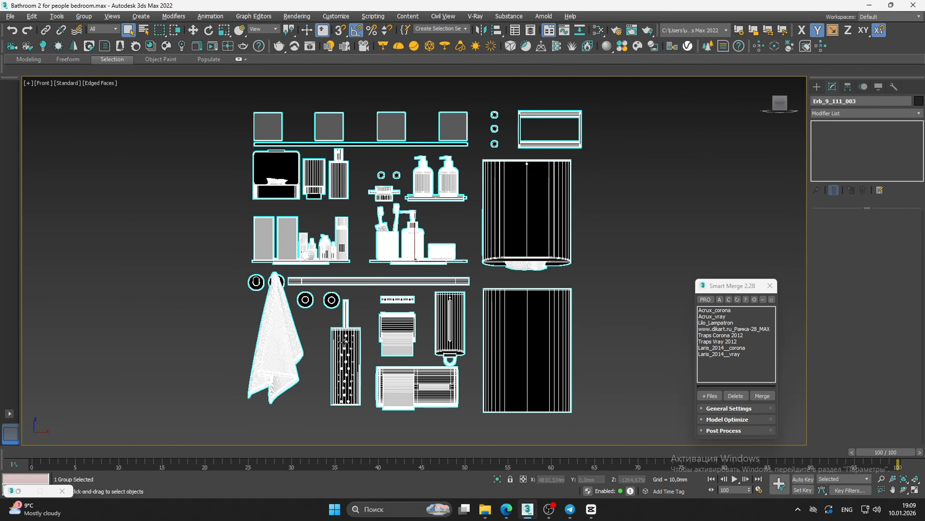
pyautogui.click(85, 16)
pyautogui.click(90, 46)
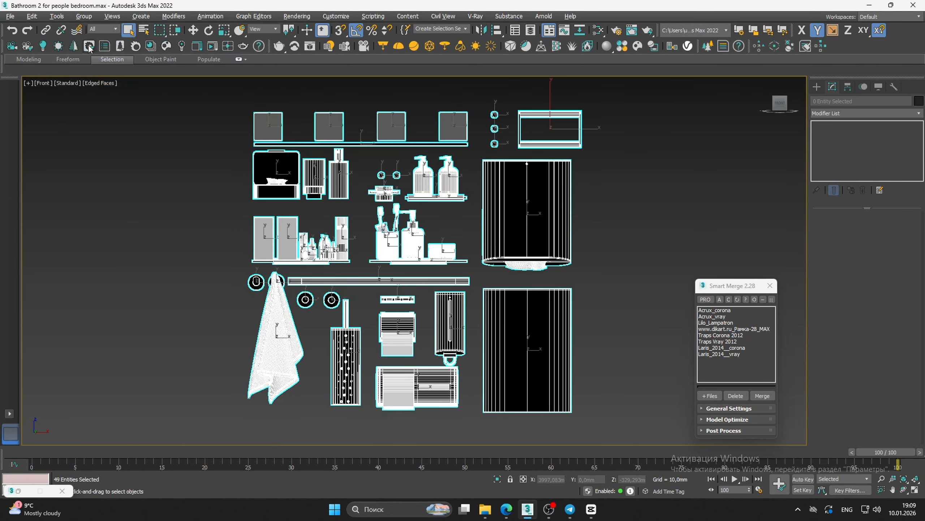
# Move the toilet brush holder out of the accessory set along X, to about X 3598 mm
pyautogui.click(350, 355)
pyautogui.press('z')
pyautogui.keyDown('alt'); pyautogui.moveTo(349, 355); pyautogui.dragTo(342, 330, button='middle'); pyautogui.keyUp('alt')
pyautogui.scroll(-10, 342, 330)
pyautogui.press('w')
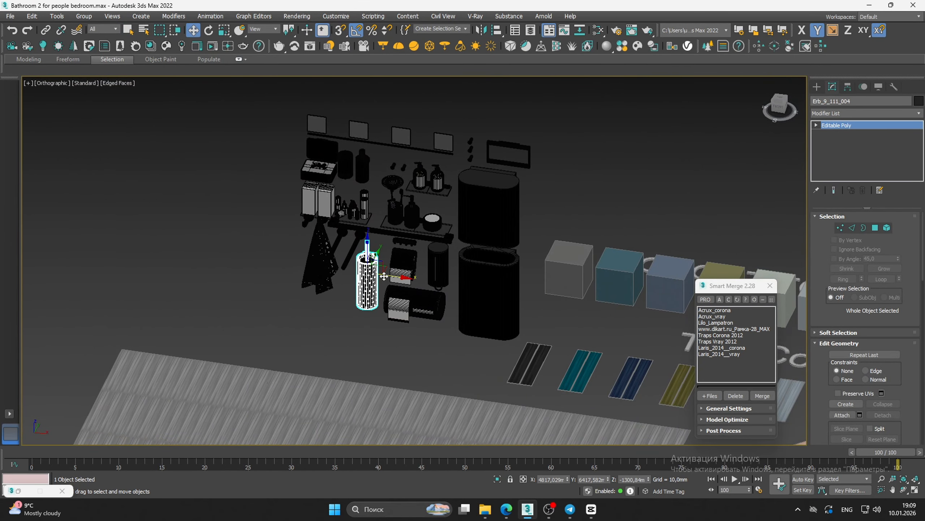
pyautogui.moveTo(385, 277); pyautogui.dragTo(153, 262)
# Move the toilet roll holder along X beside the brush holder, to about X 3817 mm
pyautogui.click(415, 275)
pyautogui.moveTo(415, 275); pyautogui.dragTo(480, 301, button='middle')
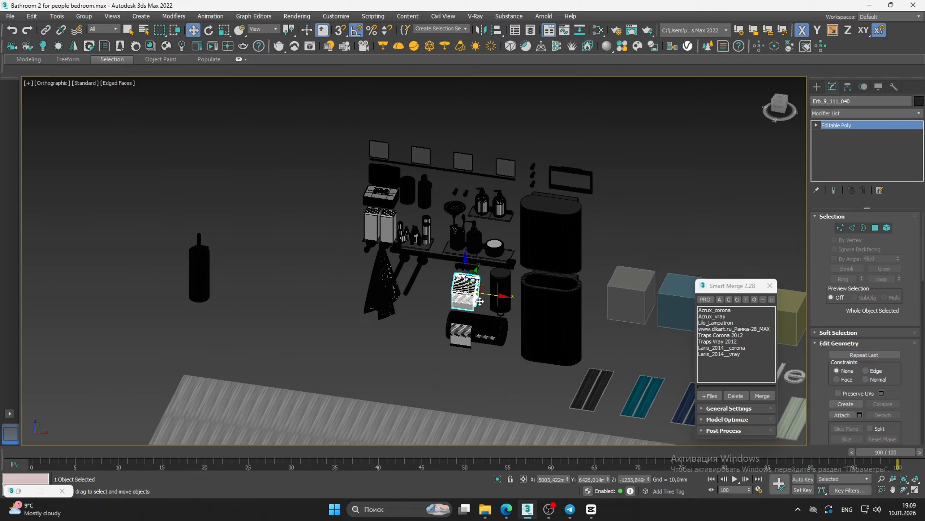
pyautogui.moveTo(482, 297); pyautogui.dragTo(265, 257)
# Lengthen the toilet brush handle by moving its top vertices upward in the Front view
pyautogui.scroll(5, 261, 248)
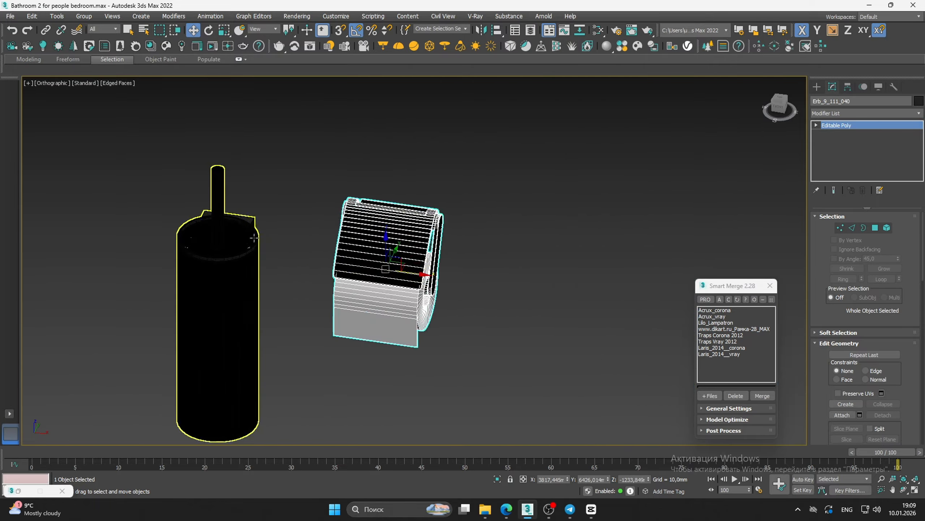
pyautogui.click(212, 226)
pyautogui.moveTo(213, 226); pyautogui.dragTo(273, 292, button='middle')
pyautogui.press('f')
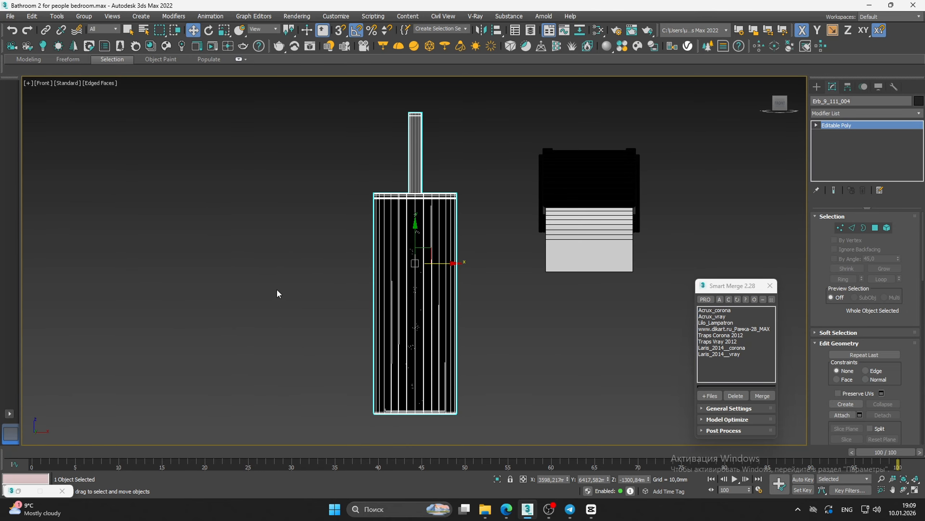
pyautogui.moveTo(425, 181); pyautogui.dragTo(436, 256, button='middle')
pyautogui.press('1')
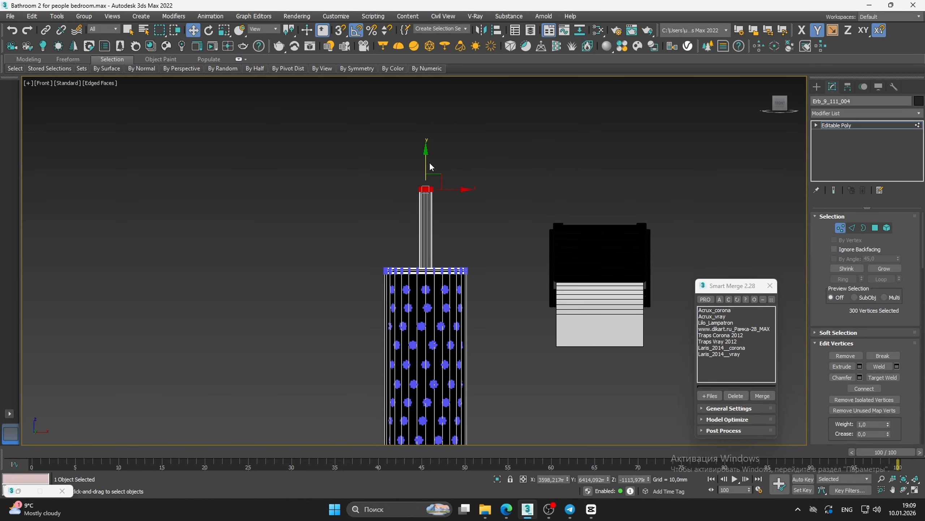
pyautogui.moveTo(429, 166); pyautogui.dragTo(430, 66)
pyautogui.scroll(-2, 466, 228)
pyautogui.press('1')
# Delete the wall-mount bracket elements from the side of the toilet brush holder
pyautogui.keyDown('alt'); pyautogui.moveTo(475, 227); pyautogui.dragTo(440, 310, button='middle'); pyautogui.keyUp('alt')
pyautogui.scroll(5, 440, 310)
pyautogui.press('5')
pyautogui.click(441, 310)
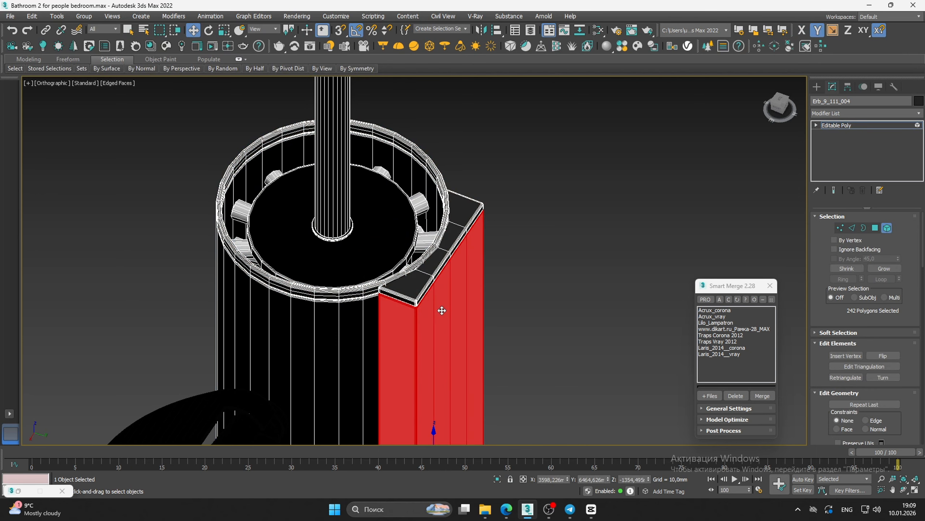
pyautogui.press('Delete')
pyautogui.click(428, 284)
pyautogui.press('Delete')
pyautogui.scroll(-6, 449, 251)
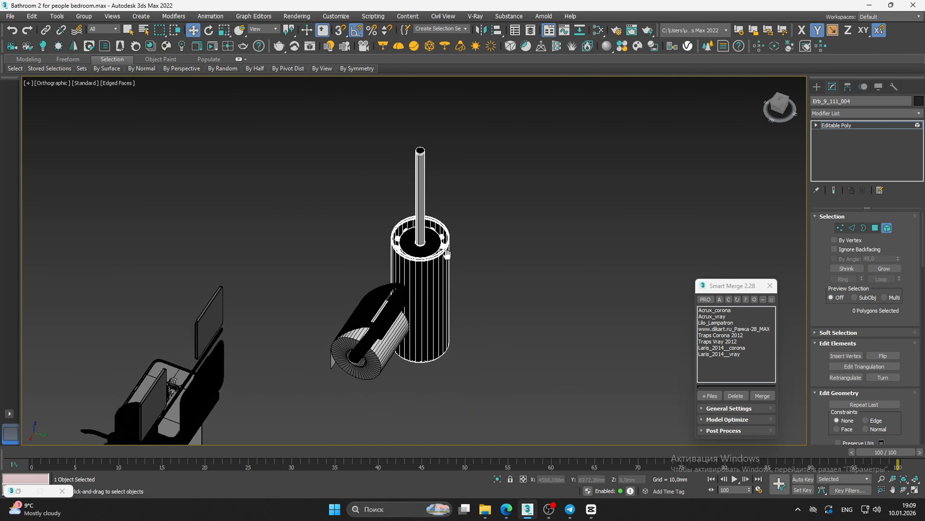
pyautogui.press('2')
pyautogui.press('2')
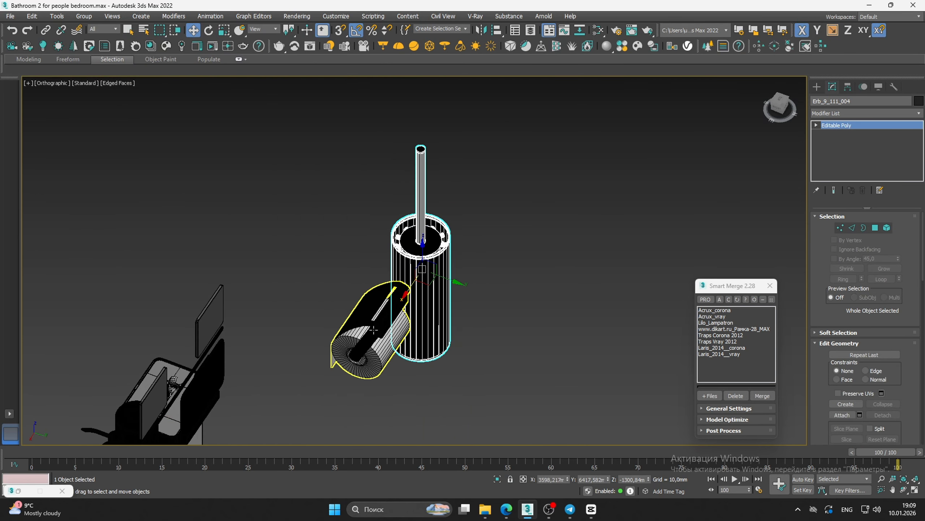
# Isolate the brush holder and toilet roll holder together with the toilet, the vanity and the lower wall behind them
pyautogui.keyDown('ctrl'); pyautogui.click(374, 330); pyautogui.keyUp('ctrl')
pyautogui.scroll(-6, 379, 330)
pyautogui.press('c')
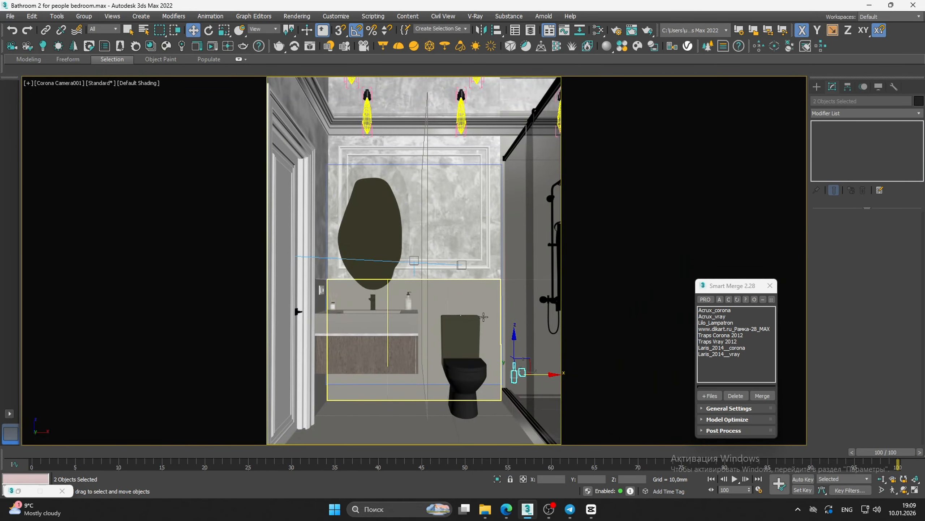
pyautogui.keyDown('ctrl'); pyautogui.click(458, 326); pyautogui.keyUp('ctrl')
pyautogui.keyDown('ctrl'); pyautogui.click(407, 344); pyautogui.keyUp('ctrl')
pyautogui.hotkey('alt', 'q')
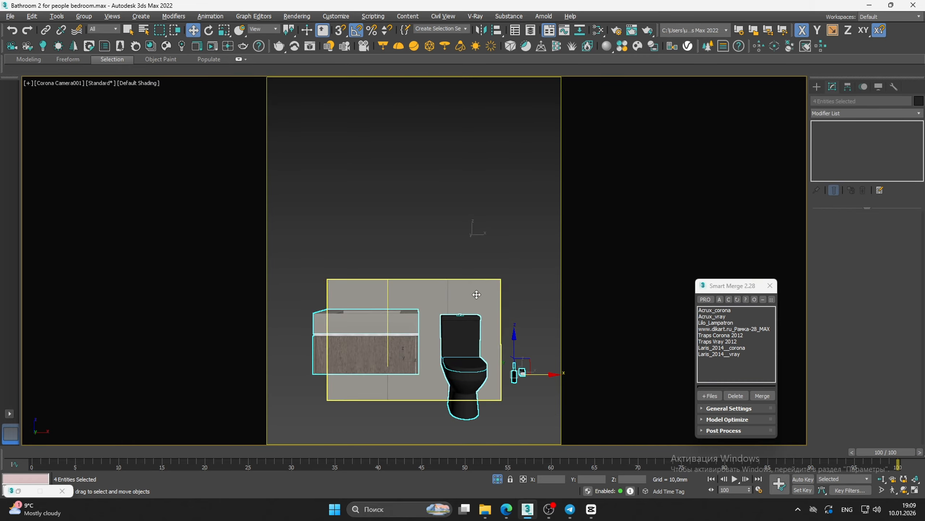
# Place the toilet brush holder between the vanity and the toilet in plan, at about X 1027, Y 194 mm
pyautogui.press('u')
pyautogui.click(535, 252)
pyautogui.press('t')
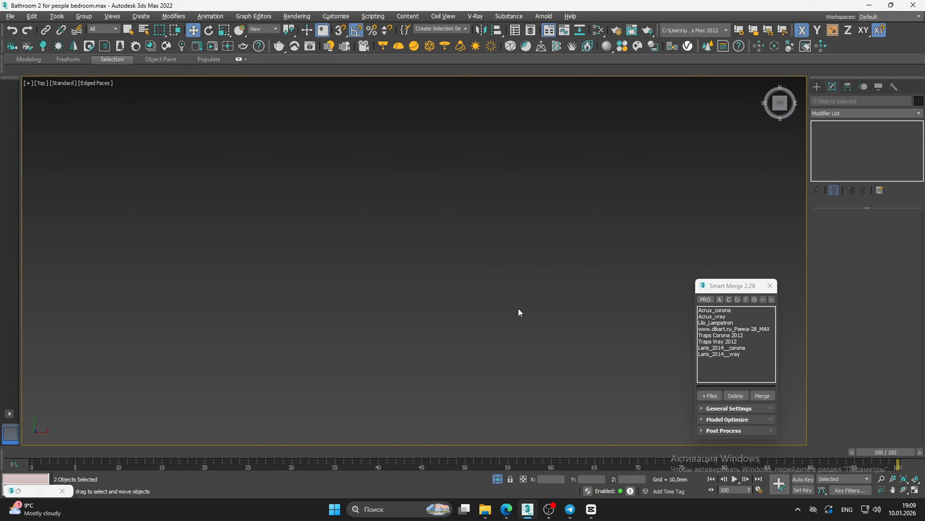
pyautogui.press('z')
pyautogui.press('F3')
pyautogui.scroll(-8, 493, 266)
pyautogui.click(465, 262)
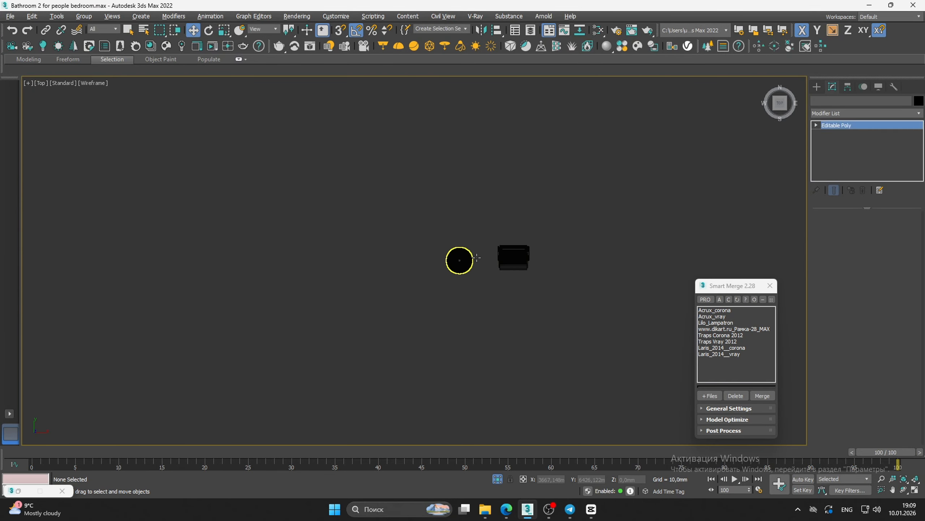
pyautogui.scroll(-7, 465, 262)
pyautogui.moveTo(465, 261); pyautogui.dragTo(511, 213, button='middle')
pyautogui.moveTo(527, 199); pyautogui.dragTo(470, 393)
pyautogui.scroll(8, 470, 393)
pyautogui.moveTo(443, 348); pyautogui.dragTo(479, 322, button='middle')
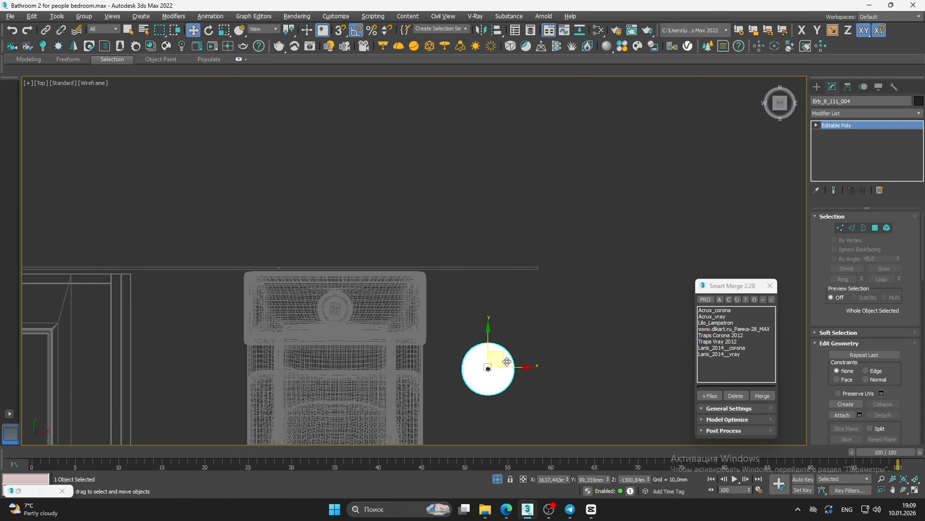
pyautogui.moveTo(505, 360); pyautogui.dragTo(202, 315)
# Move the toilet roll holder in plan to the toilet's free side near the wall, at about X 1645, Y 240 mm
pyautogui.scroll(-5, 293, 327)
pyautogui.scroll(-4, 293, 328)
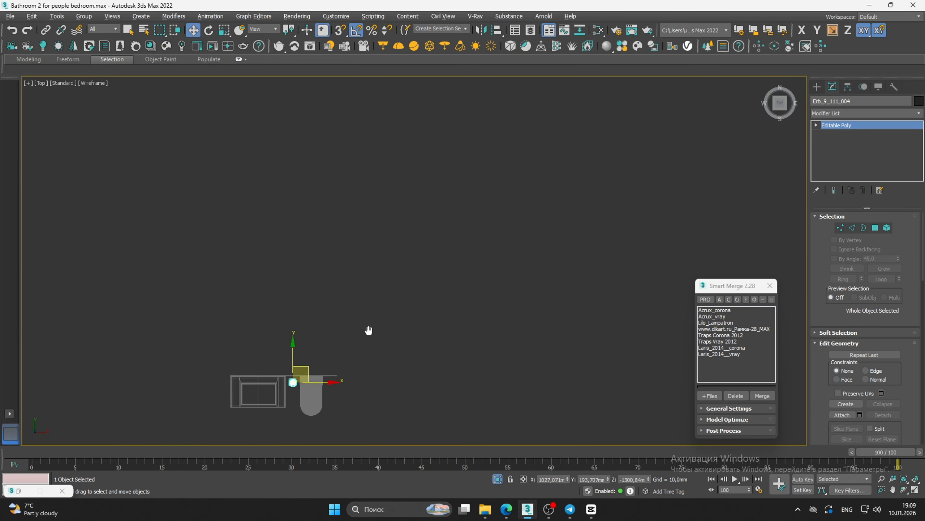
pyautogui.scroll(-1, 368, 331)
pyautogui.click(437, 96)
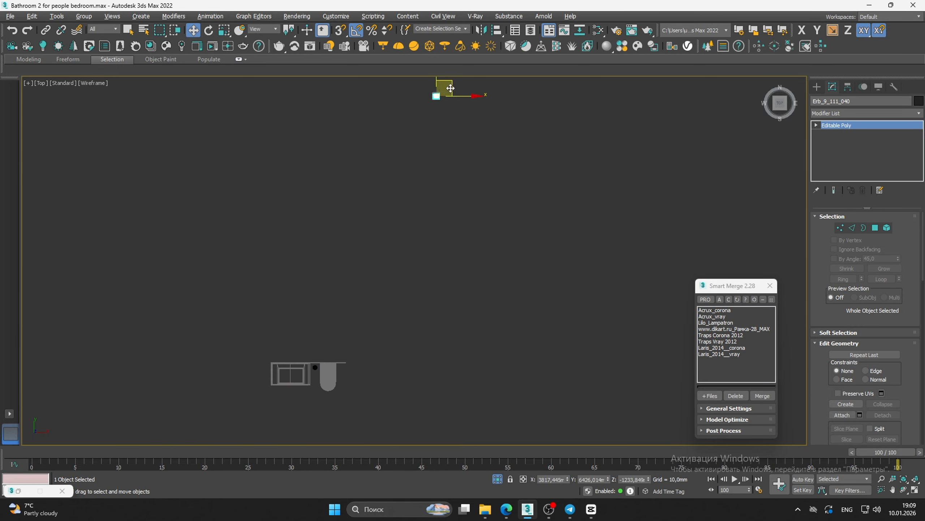
pyautogui.moveTo(451, 88); pyautogui.dragTo(363, 352)
pyautogui.scroll(8, 363, 352)
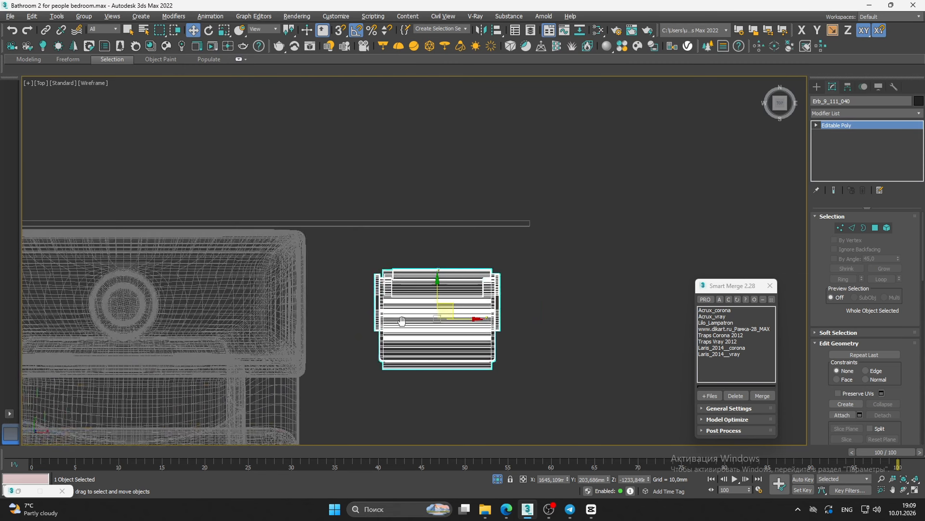
pyautogui.moveTo(402, 321); pyautogui.dragTo(403, 323, button='middle')
pyautogui.moveTo(437, 299); pyautogui.dragTo(441, 264)
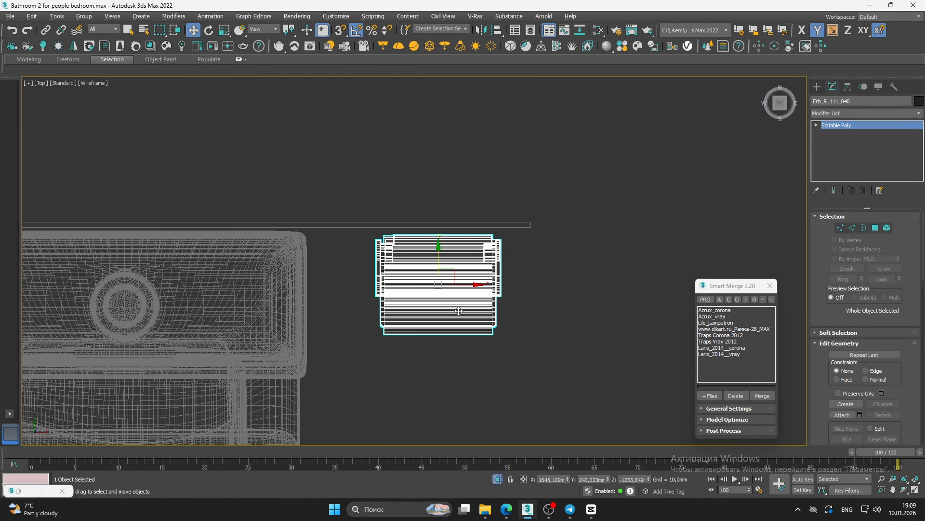
# Mirror the toilet roll holder about the X axis with No Clone
pyautogui.hotkey('alt', 'q')
pyautogui.keyDown('alt'); pyautogui.moveTo(459, 311); pyautogui.dragTo(424, 268, button='middle'); pyautogui.keyUp('alt')
pyautogui.press('F3')
pyautogui.scroll(4, 424, 267)
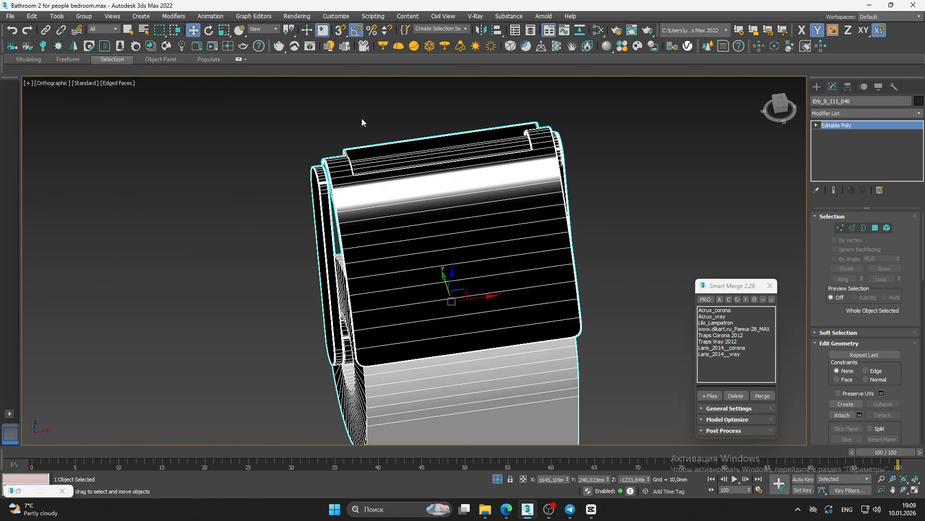
pyautogui.click(481, 30)
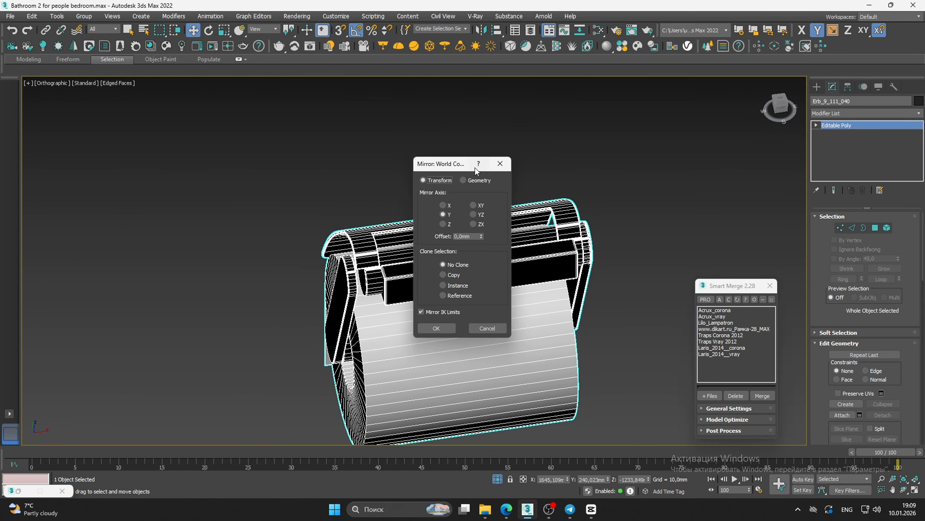
pyautogui.click(444, 205)
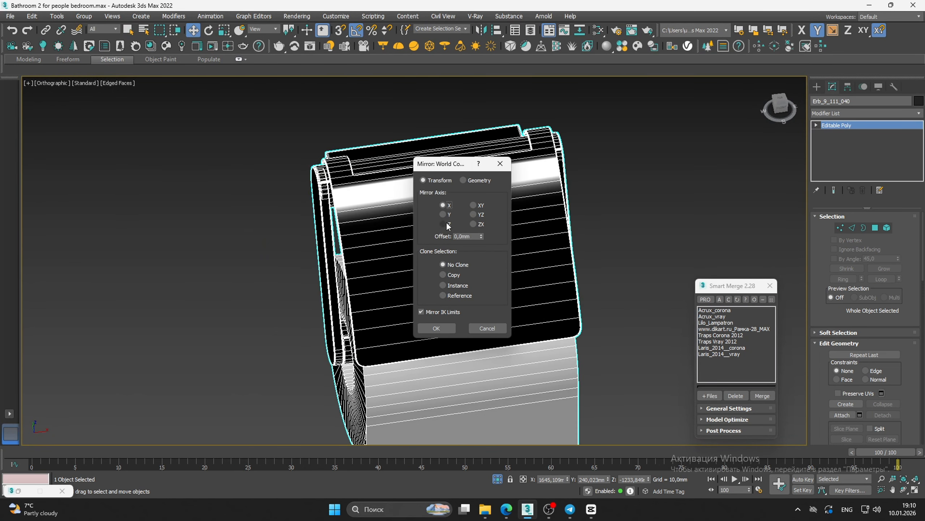
pyautogui.click(444, 224)
pyautogui.click(444, 205)
pyautogui.click(447, 215)
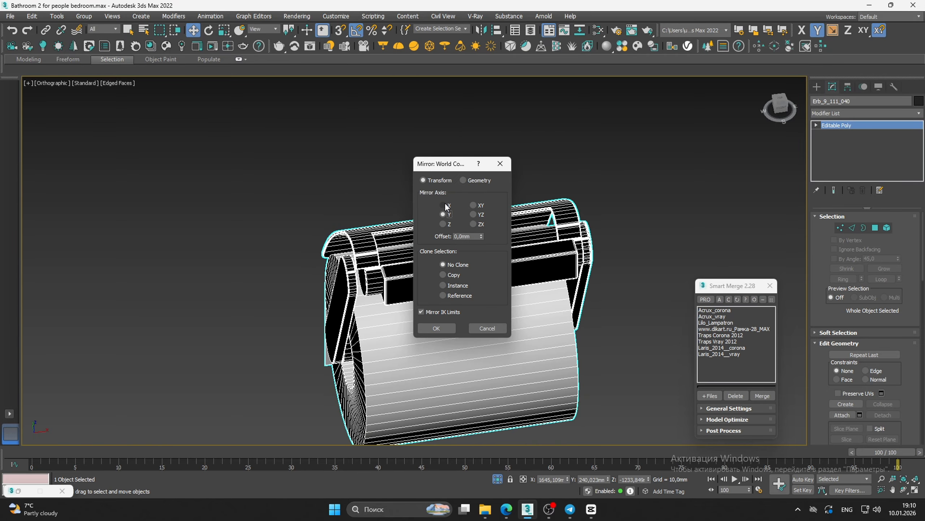
pyautogui.click(445, 204)
pyautogui.click(445, 327)
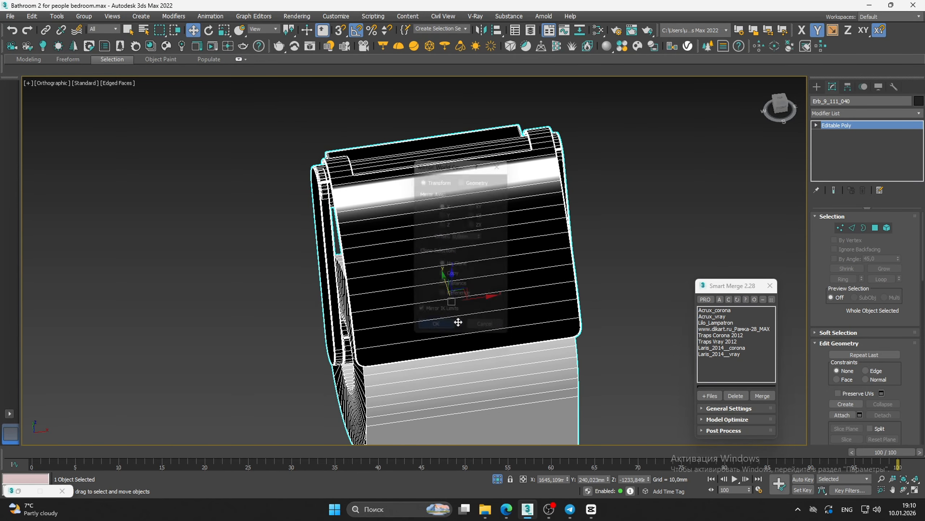
pyautogui.scroll(-4, 459, 309)
pyautogui.keyDown('alt'); pyautogui.moveTo(492, 279); pyautogui.dragTo(448, 269, button='middle'); pyautogui.keyUp('alt')
pyautogui.keyDown('alt'); pyautogui.moveTo(535, 307); pyautogui.dragTo(607, 313, button='middle'); pyautogui.keyUp('alt')
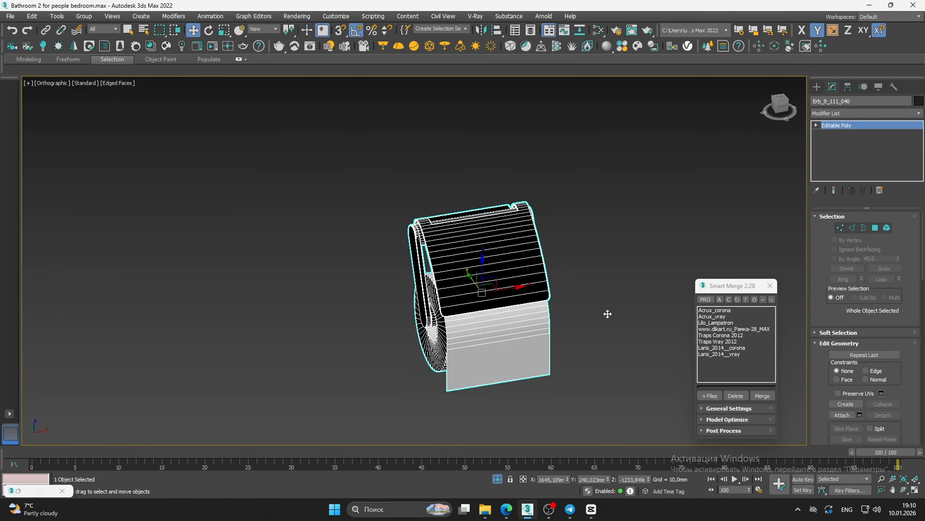
# Raise the toilet roll holder to about Z 339 mm and shift it slightly toward the toilet, to about X 1641 mm
pyautogui.scroll(-10, 488, 252)
pyautogui.moveTo(487, 252); pyautogui.dragTo(479, 288, button='middle')
pyautogui.moveTo(479, 288); pyautogui.dragTo(479, 165)
pyautogui.press('f')
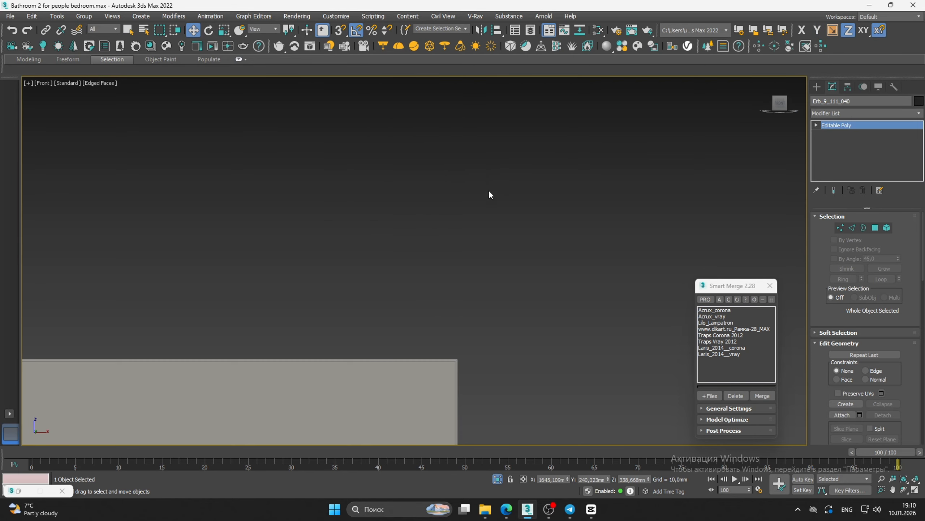
pyautogui.press('z')
pyautogui.scroll(-5, 468, 265)
pyautogui.moveTo(468, 265); pyautogui.dragTo(458, 288, button='middle')
pyautogui.scroll(-3, 457, 289)
pyautogui.press('F3')
pyautogui.moveTo(466, 289); pyautogui.dragTo(464, 267)
# Draw a helper plane in the front view filling the gap between the toilet and the adjacent wall edge down to the floor
pyautogui.click(817, 87)
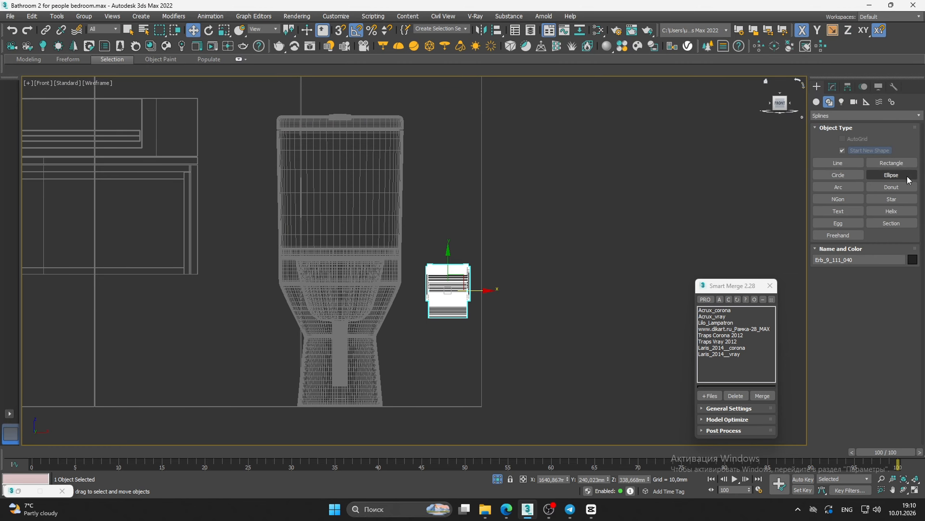
pyautogui.click(833, 86)
pyautogui.click(817, 87)
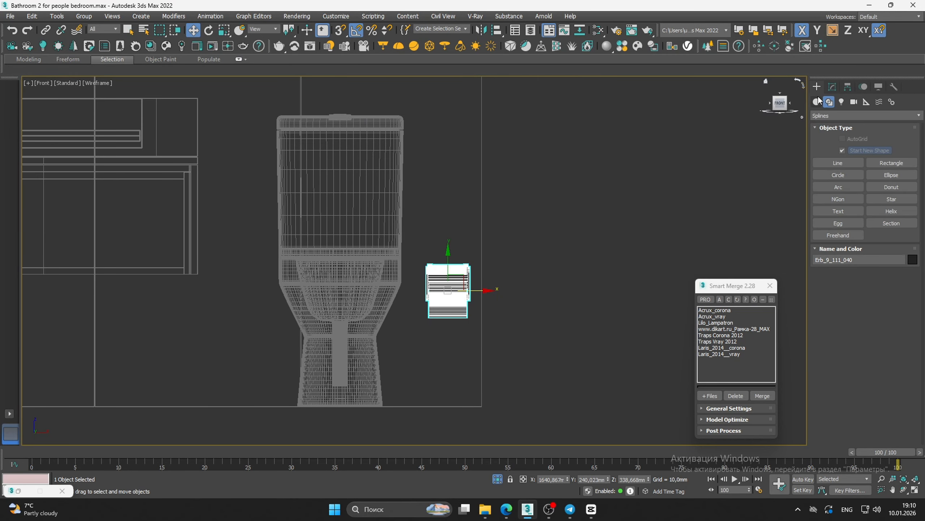
pyautogui.click(817, 102)
pyautogui.click(891, 199)
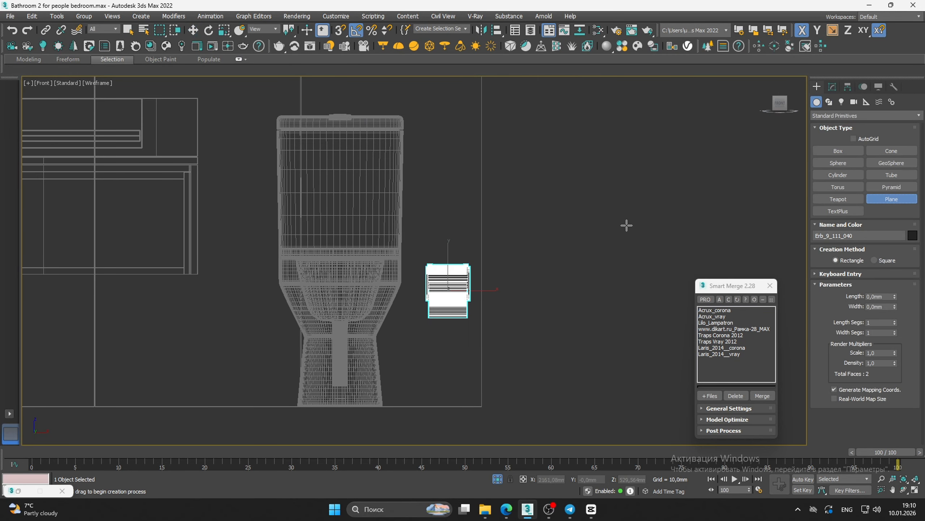
pyautogui.press('s')
pyautogui.moveTo(401, 274); pyautogui.dragTo(482, 406)
# Center the toilet roll holder horizontally on the helper plane, at about X 1621.5 mm
pyautogui.press('w')
pyautogui.click(448, 292)
pyautogui.moveTo(452, 290); pyautogui.dragTo(444, 273)
pyautogui.scroll(5, 444, 273)
pyautogui.scroll(-9, 456, 282)
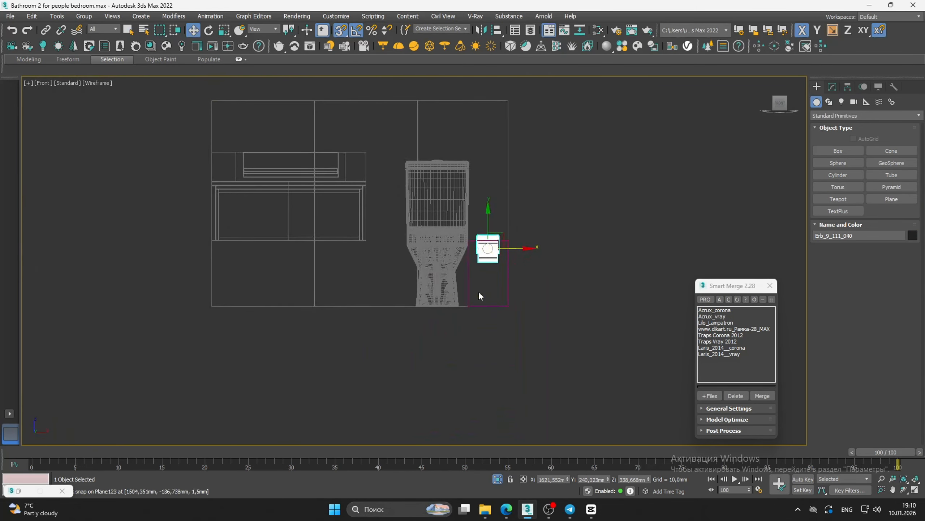
# Move the helper plane into the gap between the vanity and the toilet and center the toilet brush holder on it, at X 1027.457 mm
pyautogui.click(469, 290)
pyautogui.moveTo(516, 272); pyautogui.dragTo(369, 237)
pyautogui.scroll(-5, 402, 333)
pyautogui.click(393, 355)
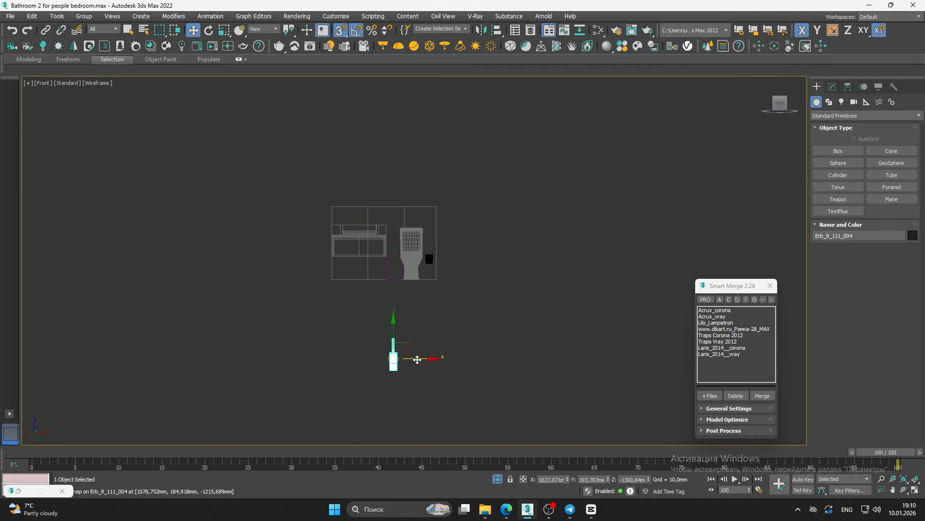
pyautogui.moveTo(417, 359); pyautogui.dragTo(394, 255)
pyautogui.moveTo(396, 327); pyautogui.dragTo(394, 230)
# Lower the toilet brush holder until its base snaps to the floor line, at about Z 190.3 mm
pyautogui.scroll(12, 355, 280)
pyautogui.scroll(3, 319, 253)
pyautogui.press('s')
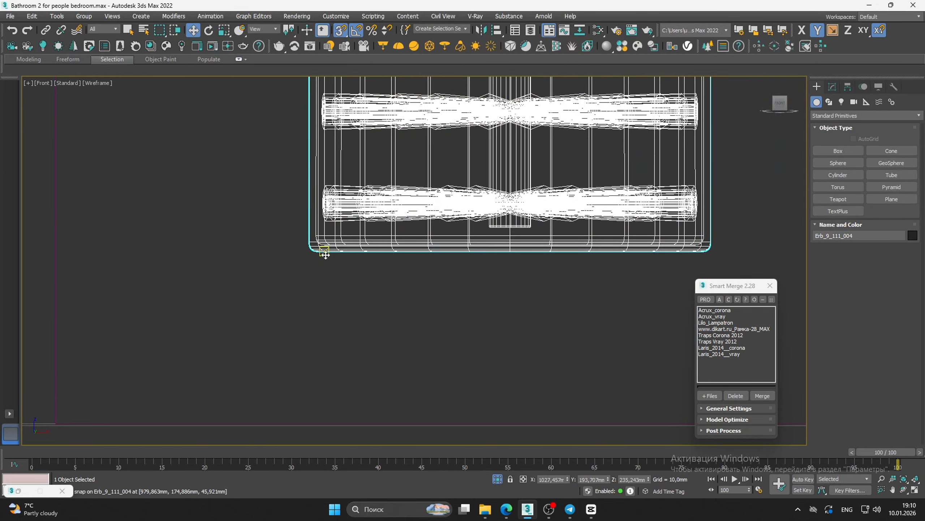
pyautogui.moveTo(325, 252); pyautogui.dragTo(261, 377)
pyautogui.scroll(5, 222, 436)
pyautogui.scroll(-6, 262, 376)
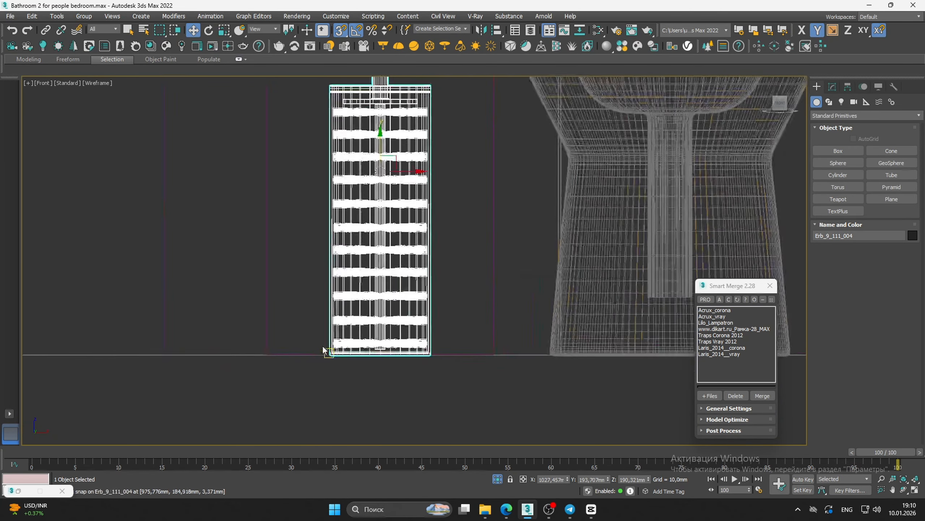
# Delete the helper plane between the vanity and the toilet
pyautogui.click(275, 296)
pyautogui.scroll(-5, 277, 296)
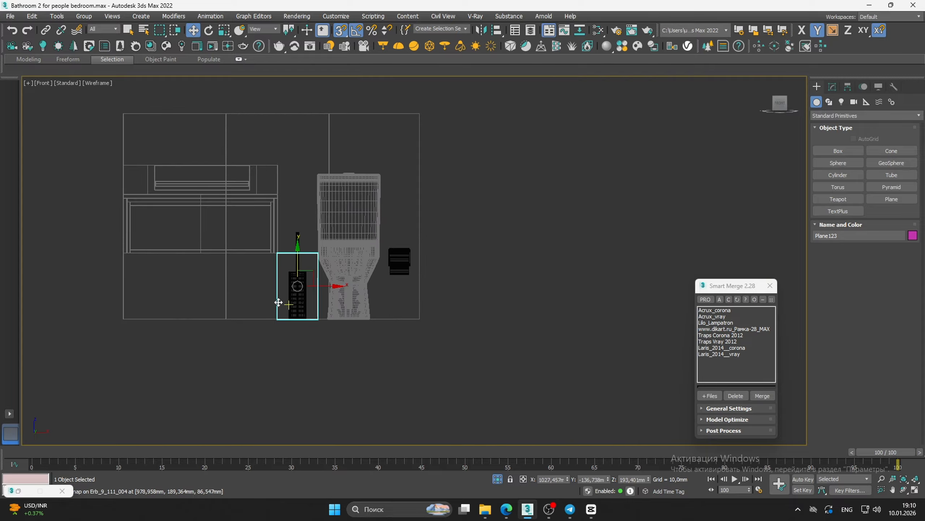
pyautogui.click(398, 283)
# Shift the toilet roll holder in plan against the wall behind it, to Y 247.334 mm
pyautogui.click(399, 264)
pyautogui.scroll(6, 405, 259)
pyautogui.press('t')
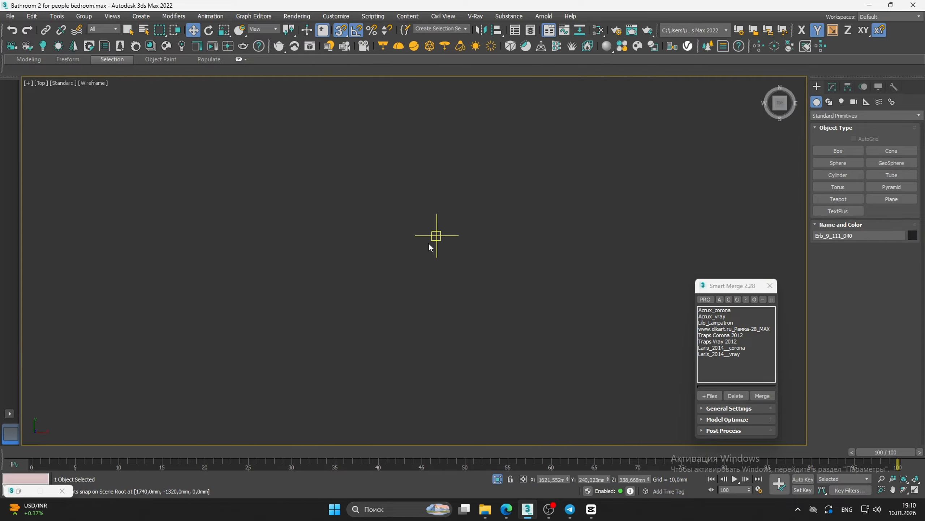
pyautogui.press('z')
pyautogui.scroll(-5, 433, 288)
pyautogui.scroll(4, 421, 257)
pyautogui.scroll(6, 430, 207)
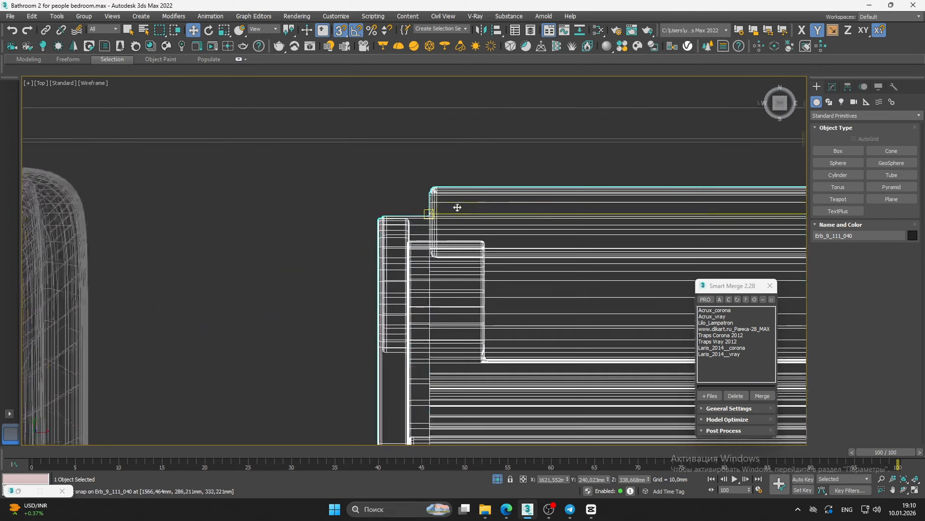
pyautogui.moveTo(416, 183); pyautogui.dragTo(439, 271)
pyautogui.scroll(-3, 459, 157)
pyautogui.scroll(-2, 437, 271)
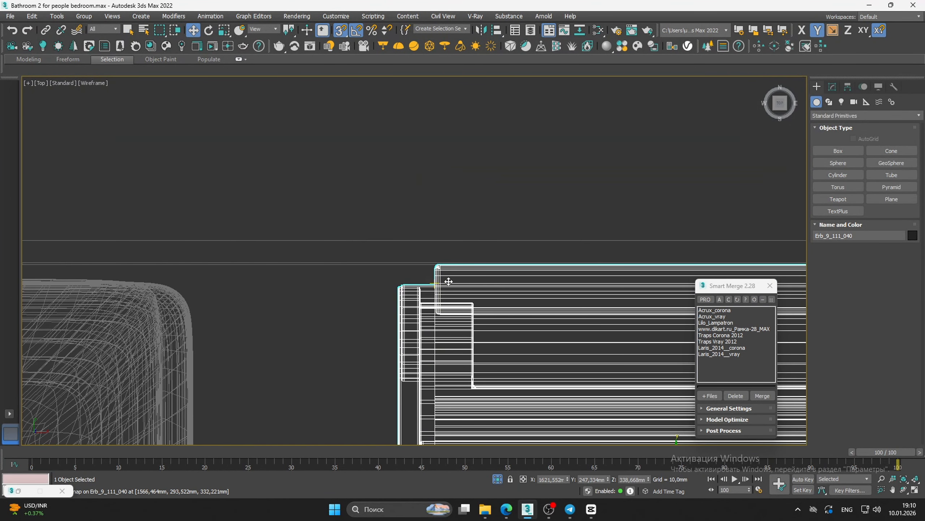
# Set the toilet roll holder's height to Z 500 mm
pyautogui.press('F3')
pyautogui.scroll(-3, 456, 283)
pyautogui.keyDown('alt'); pyautogui.moveTo(469, 287); pyautogui.dragTo(475, 222, button='middle'); pyautogui.keyUp('alt')
pyautogui.press('f')
pyautogui.press('z')
pyautogui.scroll(-5, 478, 246)
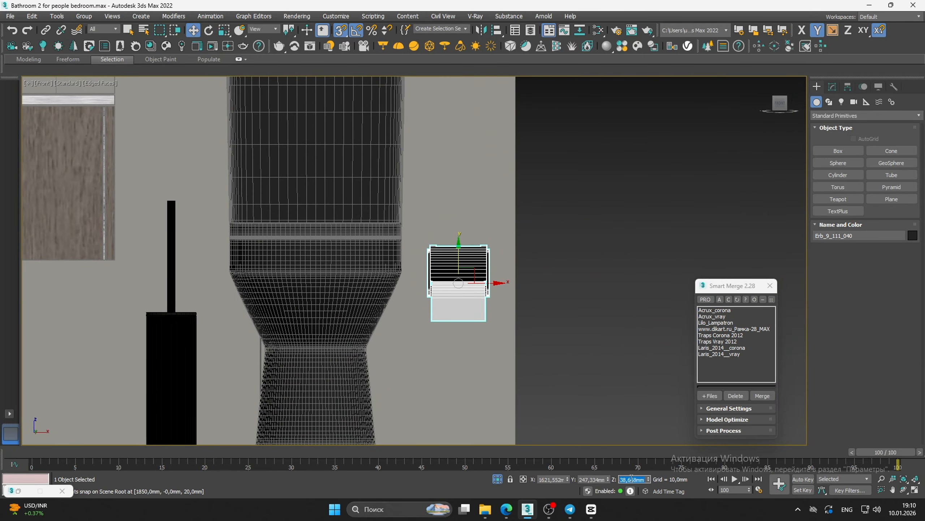
pyautogui.press('Return')
pyautogui.scroll(-3, 499, 262)
pyautogui.scroll(5, 502, 265)
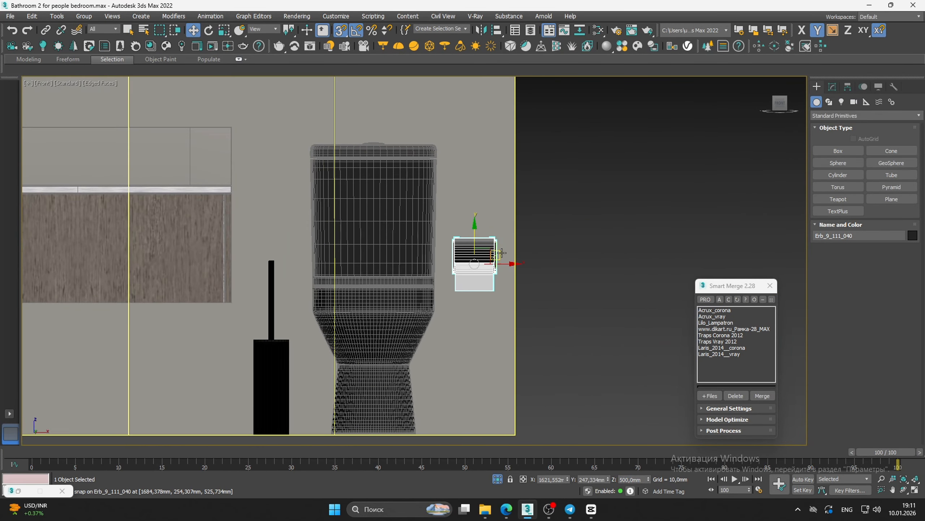
# Clear the selection, show the Corona Camera001 view full size and end isolation to bring back the whole bathroom
pyautogui.click(550, 252)
pyautogui.hotkey('alt', 'w')
pyautogui.click(630, 415)
pyautogui.hotkey('alt', 'w')
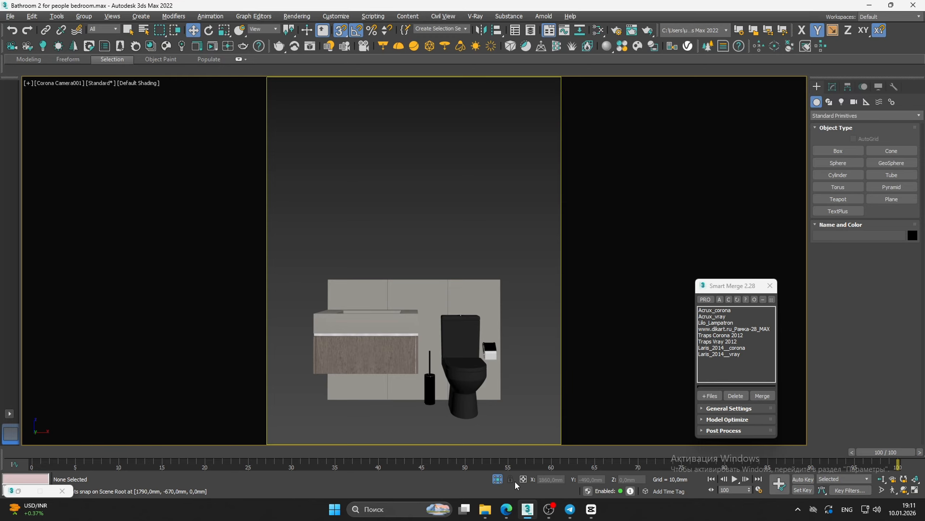
pyautogui.click(497, 479)
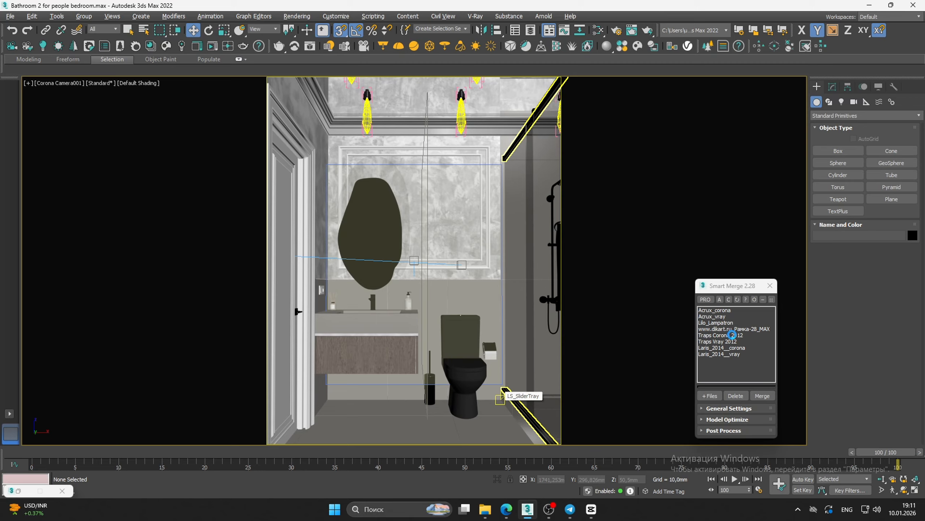
# Merge the Acrux_corona shower model into the scene
pyautogui.click(733, 310)
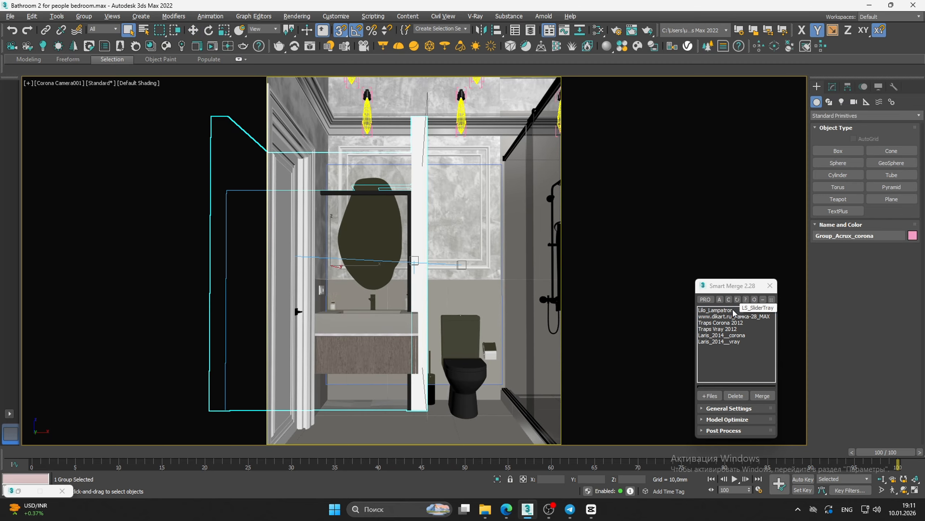
pyautogui.rightClick(462, 290)
pyautogui.click(432, 184)
# Move the merged Acrux shower group in plan clear of the bathroom, to about X -6930, Y -3239 mm
pyautogui.hotkey('alt', 'w')
pyautogui.middleClick(490, 157)
pyautogui.hotkey('alt', 'w')
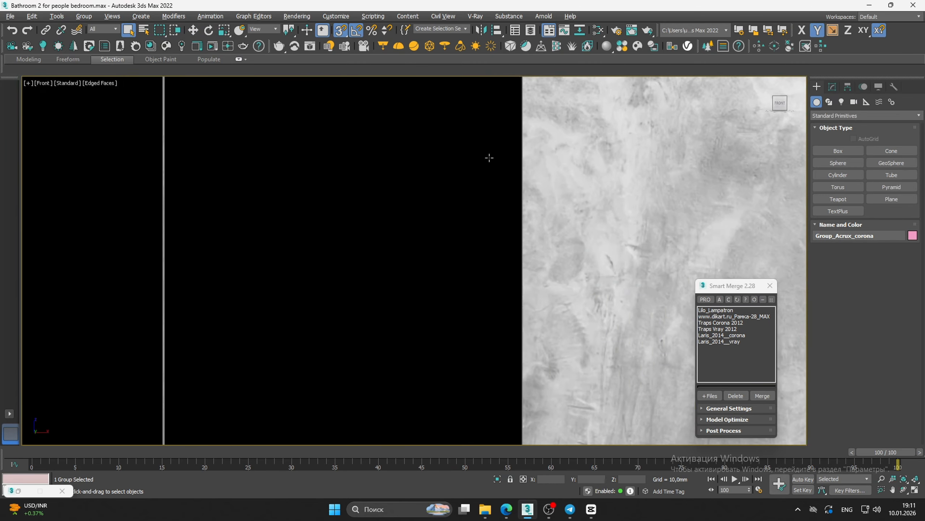
pyautogui.scroll(-5, 491, 161)
pyautogui.press('t')
pyautogui.press('z')
pyautogui.scroll(8, 491, 164)
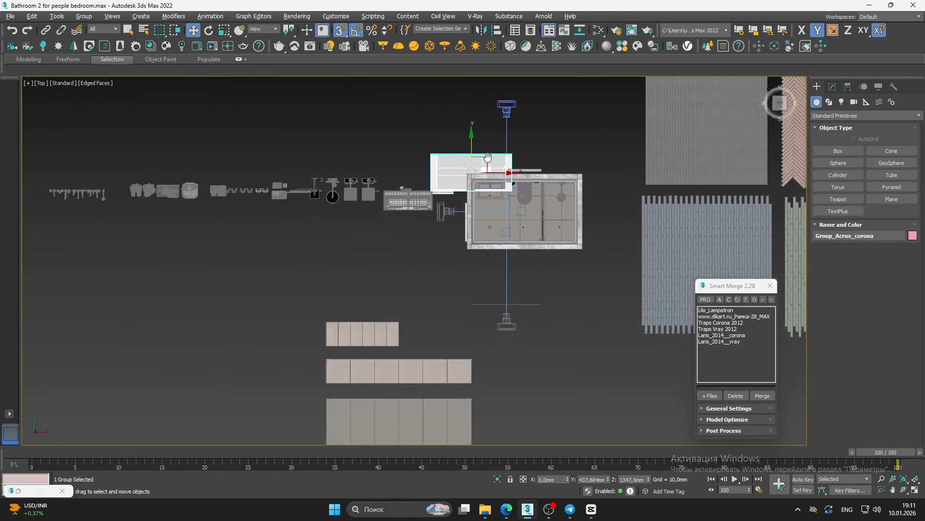
pyautogui.press('w')
pyautogui.moveTo(502, 145); pyautogui.dragTo(225, 286)
# Ungroup the merged Acrux shower model
pyautogui.keyDown('alt'); pyautogui.moveTo(226, 286); pyautogui.dragTo(320, 250, button='middle'); pyautogui.keyUp('alt')
pyautogui.scroll(4, 284, 204)
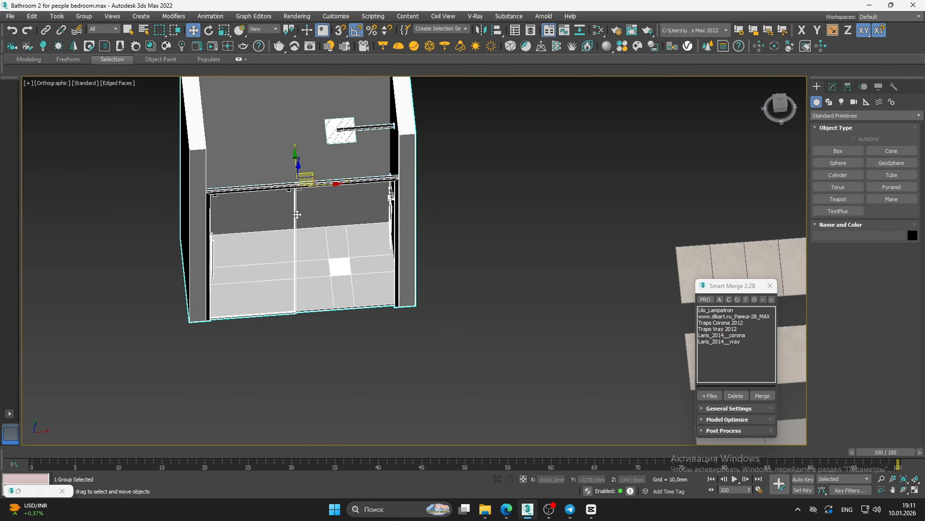
pyautogui.moveTo(297, 214)
pyautogui.mouseDown(button='middle')
pyautogui.moveTo(316, 233)
pyautogui.moveTo(309, 208)
pyautogui.moveTo(304, 218)
pyautogui.mouseUp(button='middle')
pyautogui.click(90, 17)
pyautogui.click(89, 42)
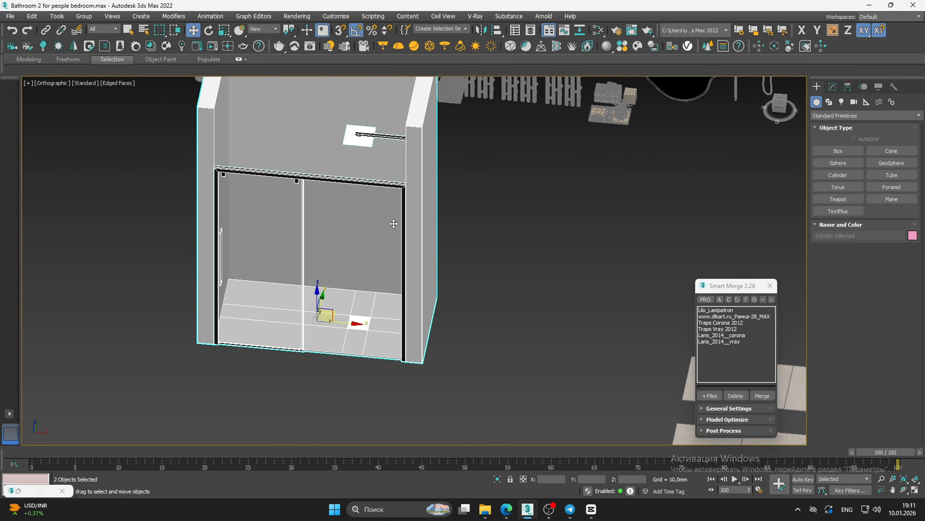
pyautogui.click(484, 251)
# Move the shower enclosure object forward out of its surrounding walls, to about Y -5955 mm
pyautogui.click(356, 246)
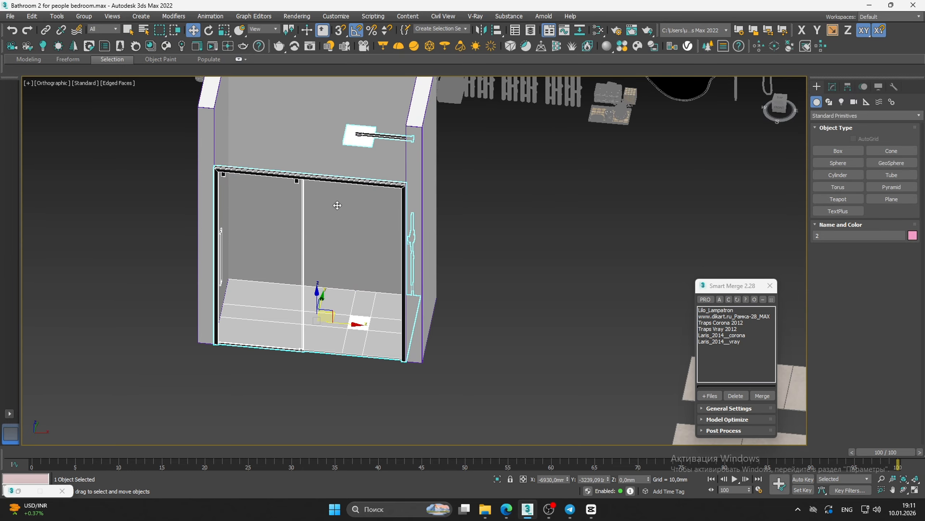
pyautogui.click(84, 16)
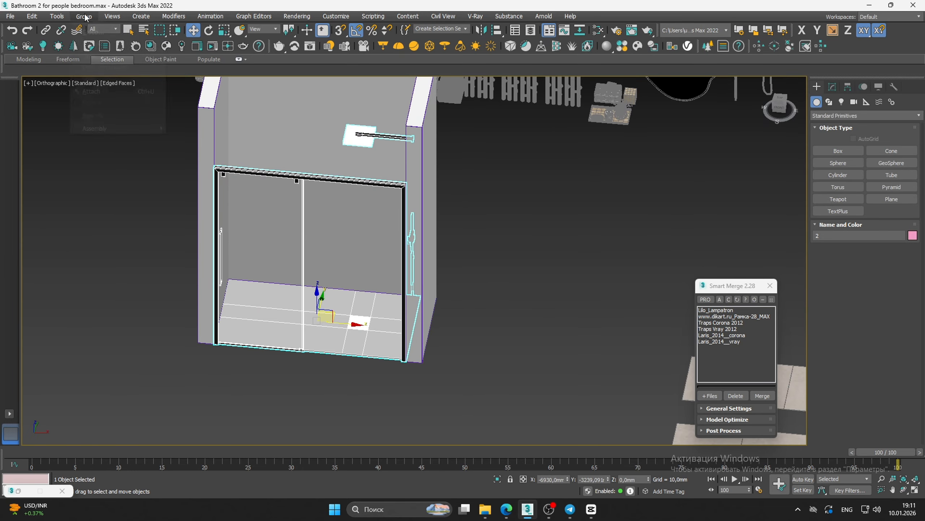
pyautogui.click(413, 315)
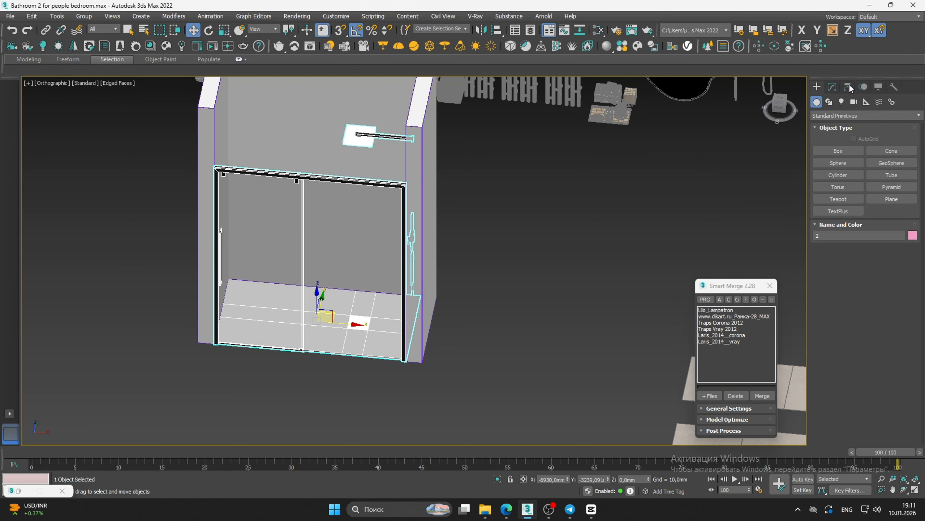
pyautogui.click(835, 87)
pyautogui.scroll(-5, 399, 252)
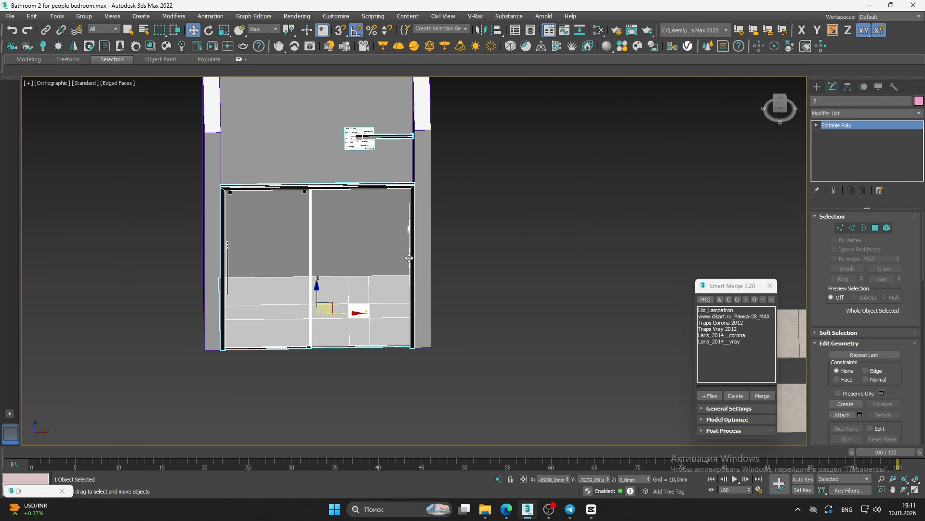
pyautogui.keyDown('alt'); pyautogui.moveTo(360, 248); pyautogui.dragTo(384, 252, button='middle'); pyautogui.keyUp('alt')
pyautogui.moveTo(342, 260); pyautogui.dragTo(412, 317)
pyautogui.keyDown('alt'); pyautogui.moveTo(412, 316); pyautogui.dragTo(475, 322, button='middle'); pyautogui.keyUp('alt')
# Delete the shower fixture and floor tray elements from the enclosure object, keeping only the sliding glass door
pyautogui.press('5')
pyautogui.scroll(4, 411, 323)
pyautogui.moveTo(449, 445); pyautogui.dragTo(453, 446)
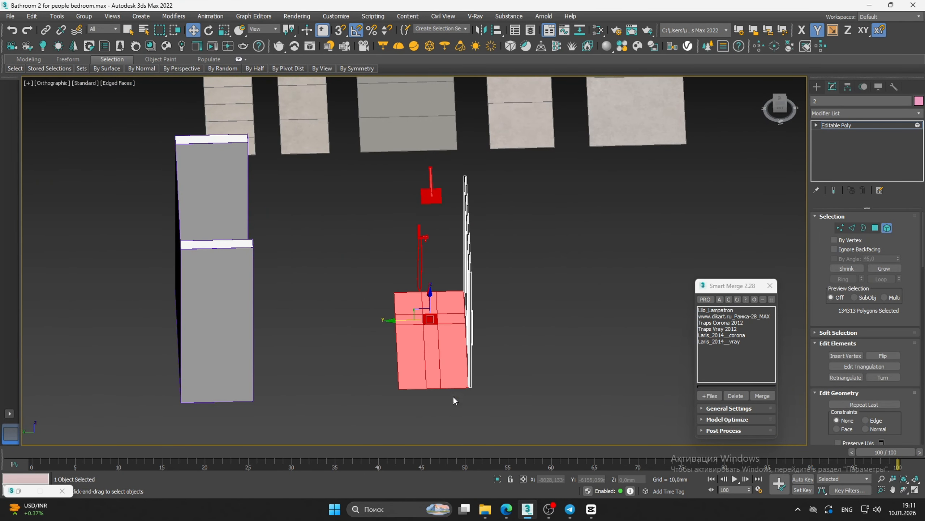
pyautogui.moveTo(454, 369); pyautogui.dragTo(451, 358, button='middle')
pyautogui.press('Delete')
pyautogui.scroll(2, 480, 289)
pyautogui.keyDown('alt'); pyautogui.moveTo(481, 290); pyautogui.dragTo(424, 307, button='middle'); pyautogui.keyUp('alt')
pyautogui.press('1')
# Add the bathroom's shower partition, its floor threshold and both side wall pieces to the door selection and isolate them together
pyautogui.scroll(-10, 502, 280)
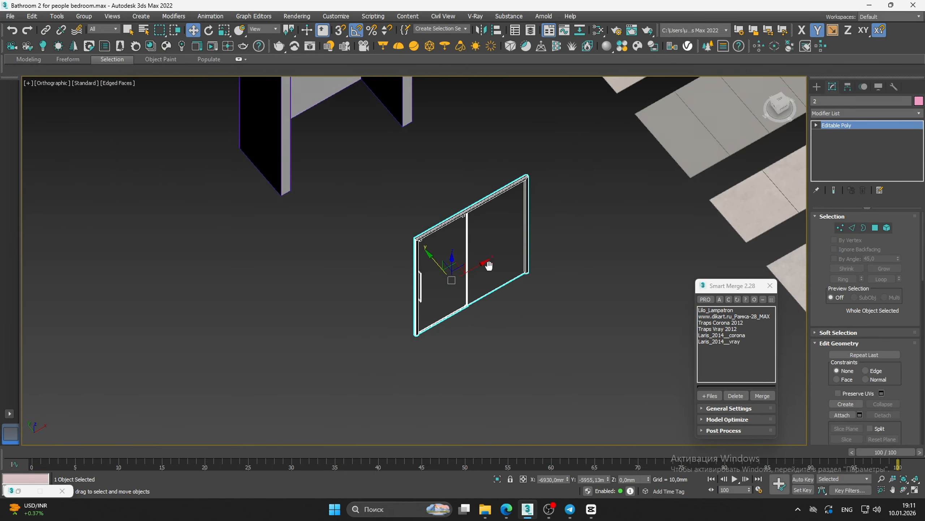
pyautogui.moveTo(490, 266); pyautogui.dragTo(409, 354, button='middle')
pyautogui.scroll(-2, 408, 354)
pyautogui.scroll(10, 503, 204)
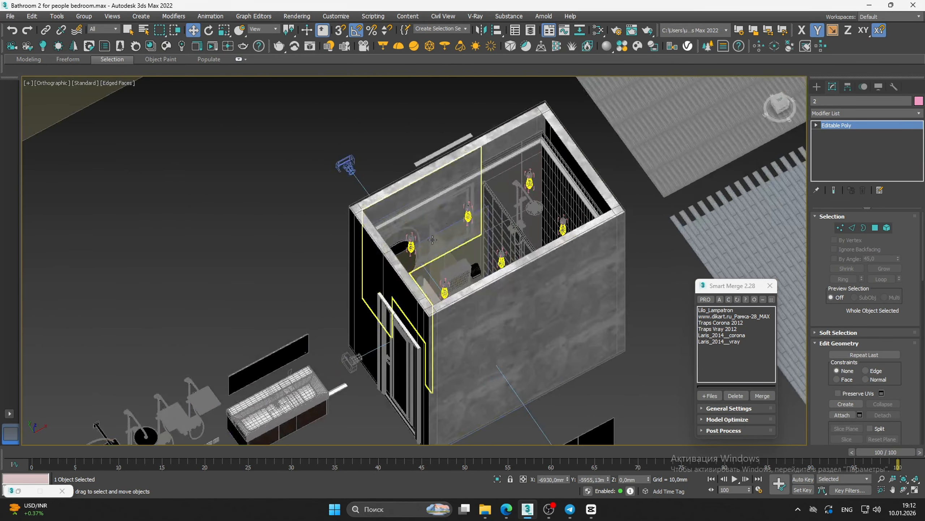
pyautogui.keyDown('ctrl'); pyautogui.click(529, 188); pyautogui.keyUp('ctrl')
pyautogui.scroll(-6, 528, 188)
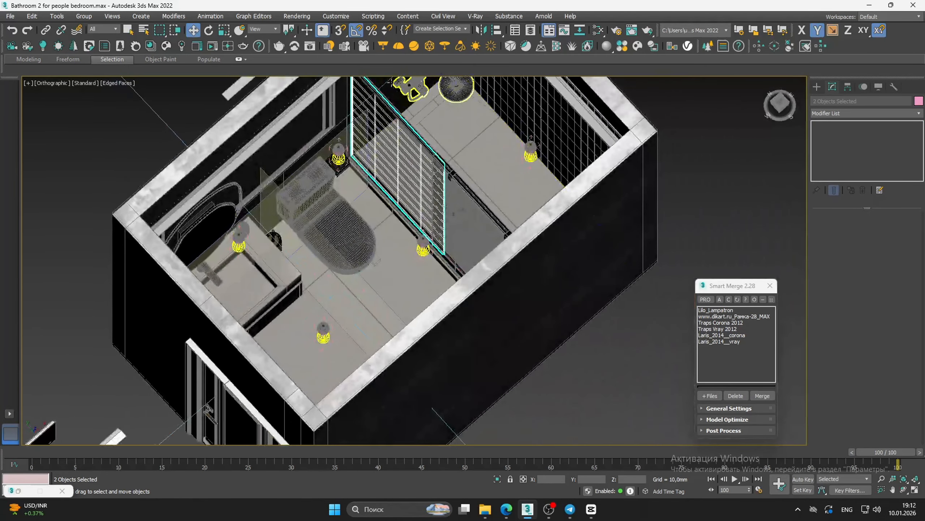
pyautogui.keyDown('alt'); pyautogui.moveTo(426, 189); pyautogui.dragTo(409, 196, button='middle'); pyautogui.keyUp('alt')
pyautogui.keyDown('ctrl'); pyautogui.click(410, 196); pyautogui.keyUp('ctrl')
pyautogui.scroll(5, 491, 203)
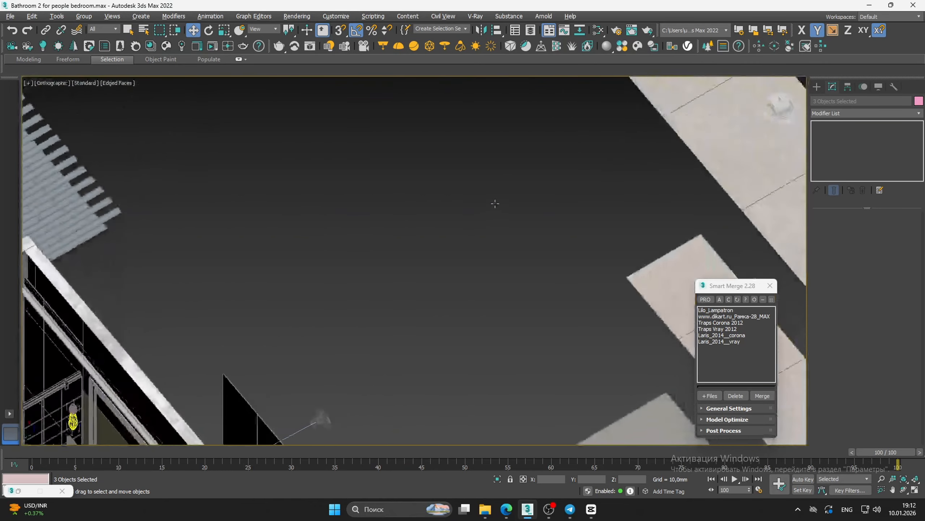
pyautogui.keyDown('alt'); pyautogui.moveTo(491, 202); pyautogui.dragTo(459, 272, button='middle'); pyautogui.keyUp('alt')
pyautogui.scroll(-5, 270, 323)
pyautogui.keyDown('alt'); pyautogui.moveTo(270, 323); pyautogui.dragTo(450, 276, button='middle'); pyautogui.keyUp('alt')
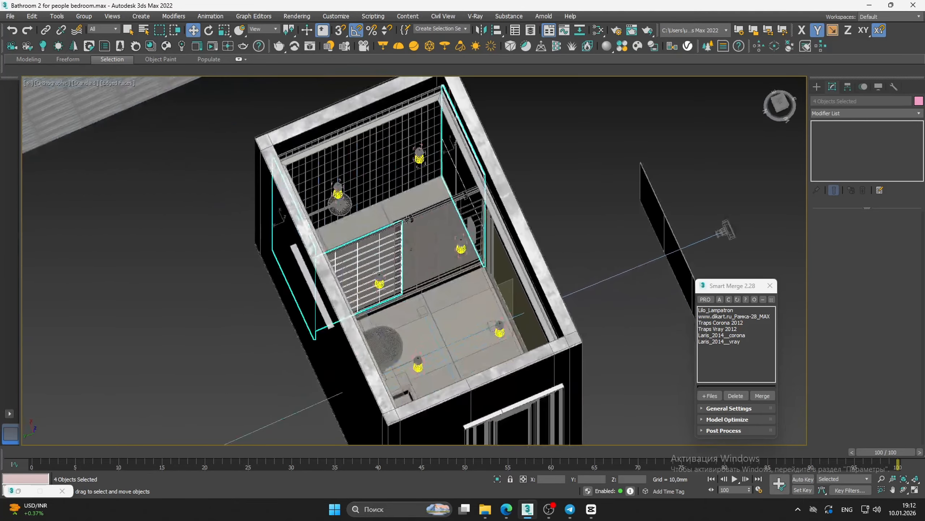
pyautogui.scroll(6, 450, 276)
pyautogui.keyDown('ctrl'); pyautogui.click(450, 276); pyautogui.keyUp('ctrl')
pyautogui.hotkey('alt', 'q')
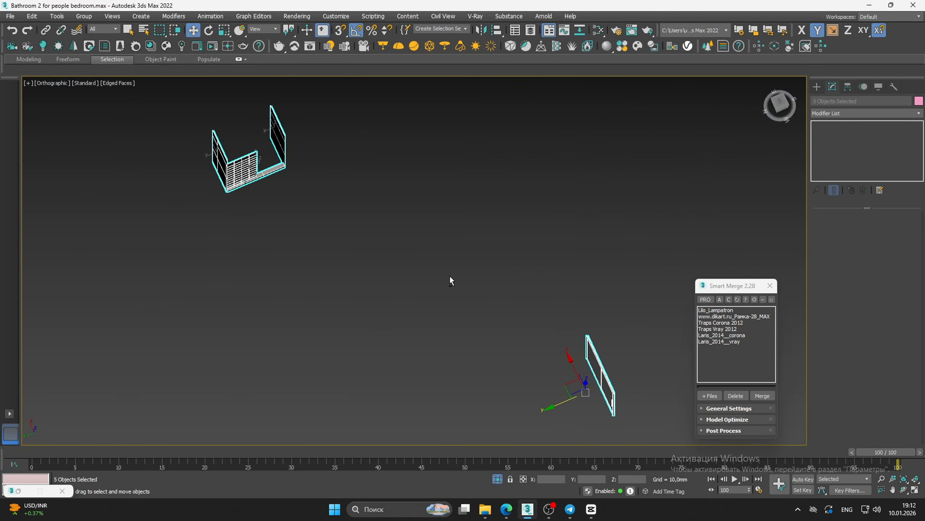
# Move the sliding shower door in plan next to the bathroom's shower partition, at about X 1006, Y -219 mm
pyautogui.click(488, 252)
pyautogui.click(603, 360)
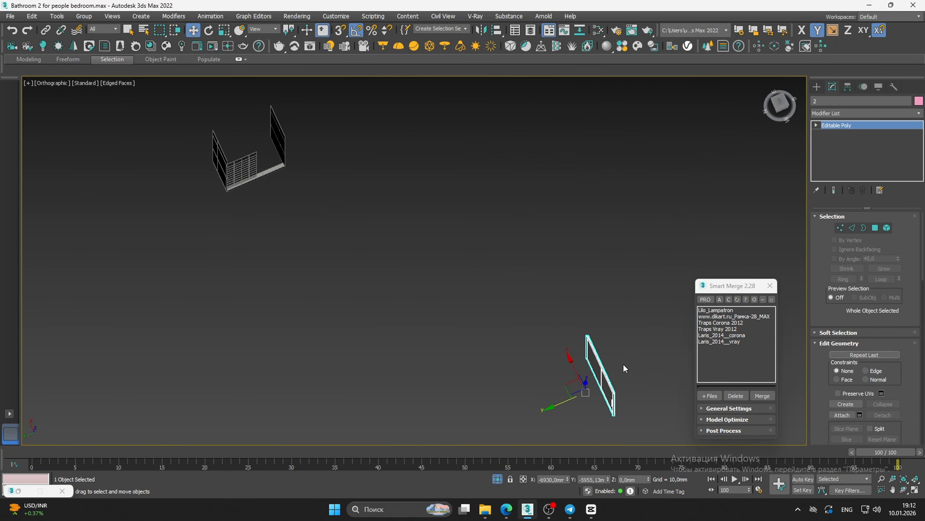
pyautogui.press('t')
pyautogui.press('z')
pyautogui.scroll(-3, 444, 374)
pyautogui.press('F3')
pyautogui.scroll(-5, 369, 362)
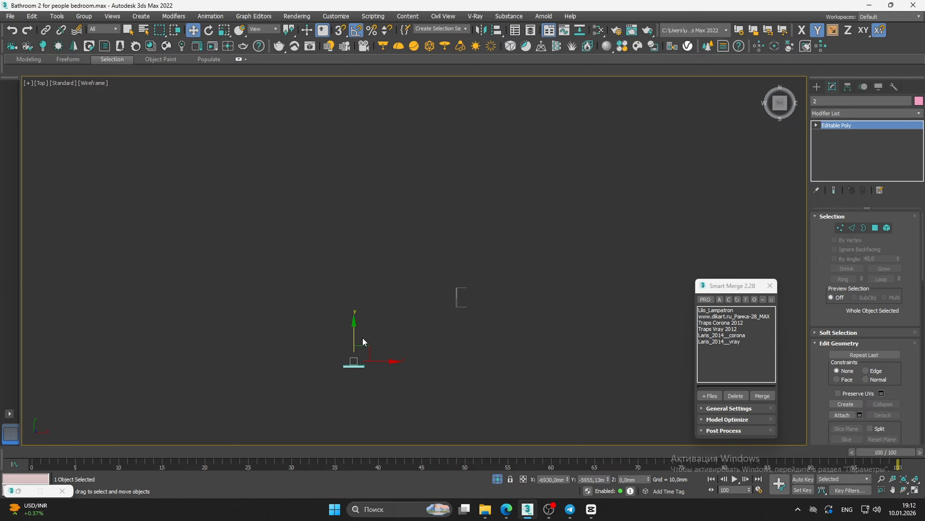
pyautogui.moveTo(364, 349); pyautogui.dragTo(457, 282)
pyautogui.scroll(5, 454, 286)
pyautogui.moveTo(424, 373); pyautogui.dragTo(427, 324, button='middle')
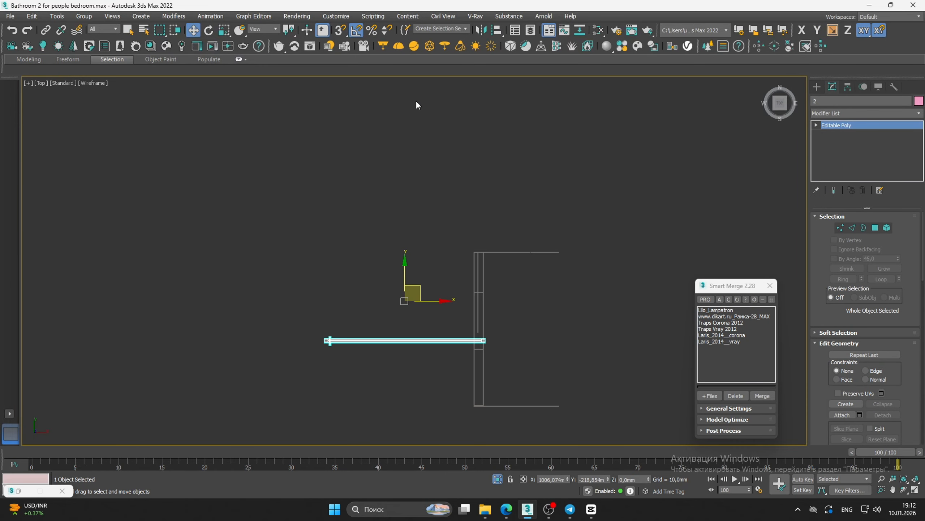
# Rotate the sliding door 90° clockwise in plan and mirror it about the Y axis without cloning
pyautogui.press('e')
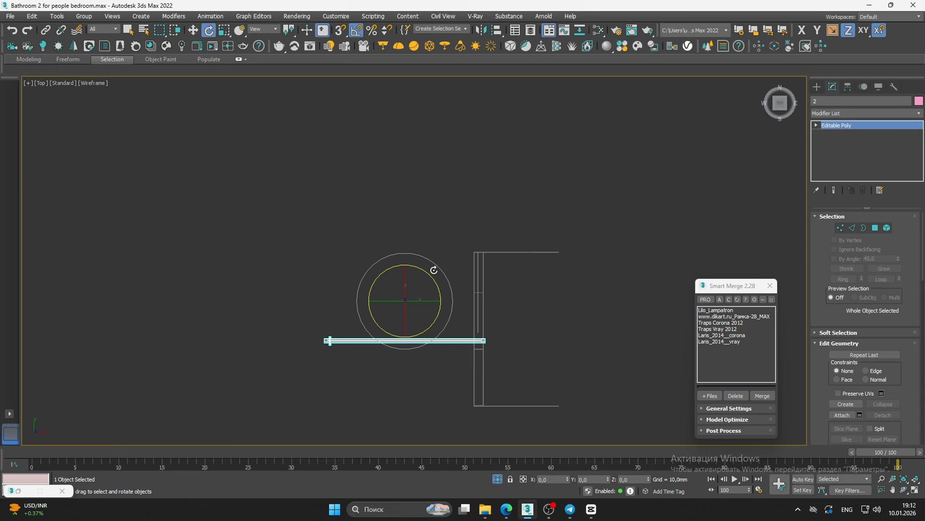
pyautogui.moveTo(434, 270); pyautogui.dragTo(437, 305)
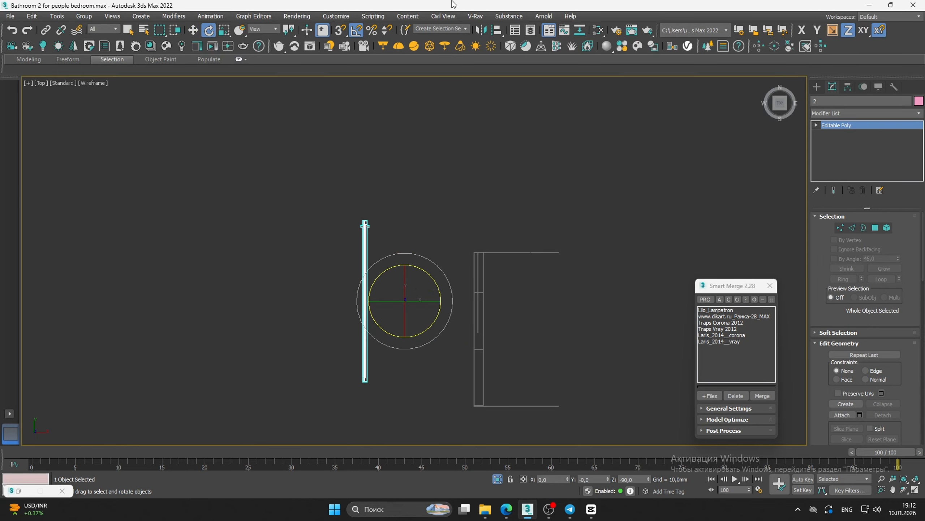
pyautogui.click(481, 30)
pyautogui.click(444, 215)
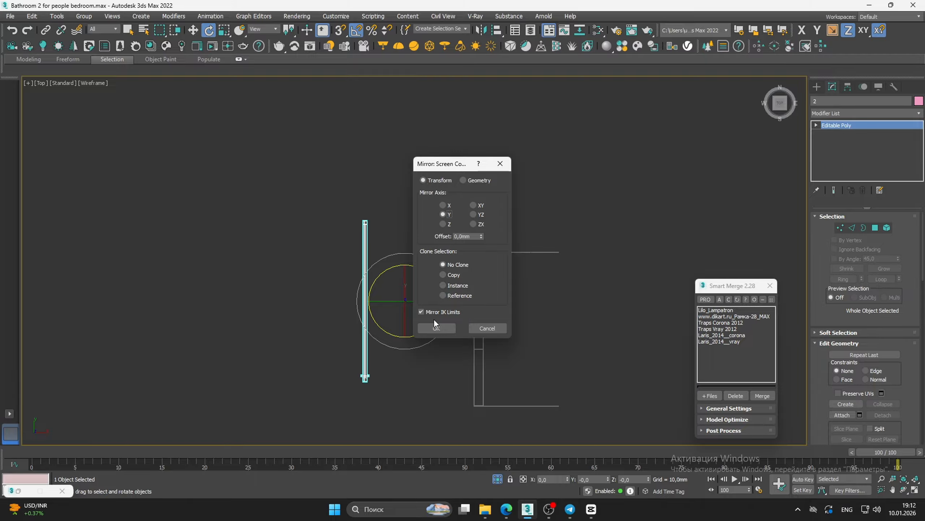
pyautogui.click(436, 328)
# Move the sliding door onto the shower partition line, snapping its corner to the threshold's outer corner, at about X 2179, Y -553 mm
pyautogui.press('w')
pyautogui.moveTo(415, 285); pyautogui.dragTo(528, 315)
pyautogui.scroll(8, 490, 261)
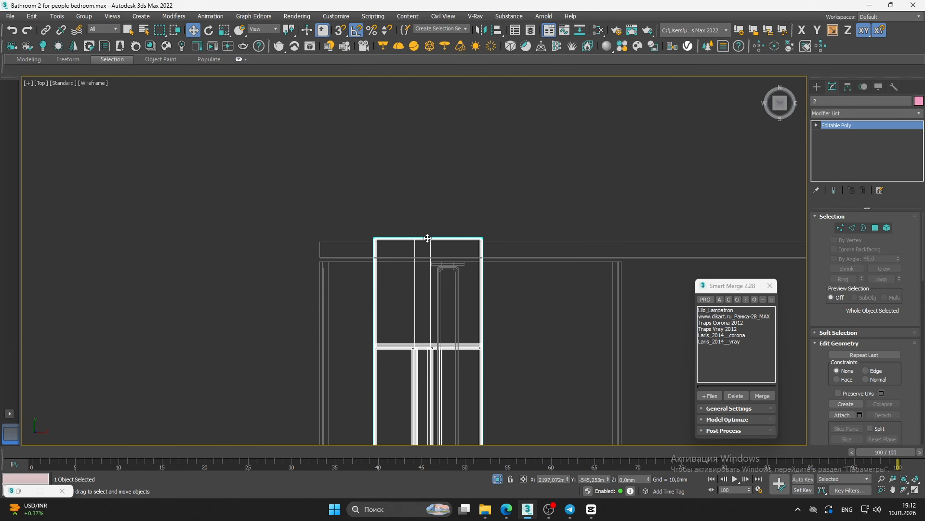
pyautogui.press('s')
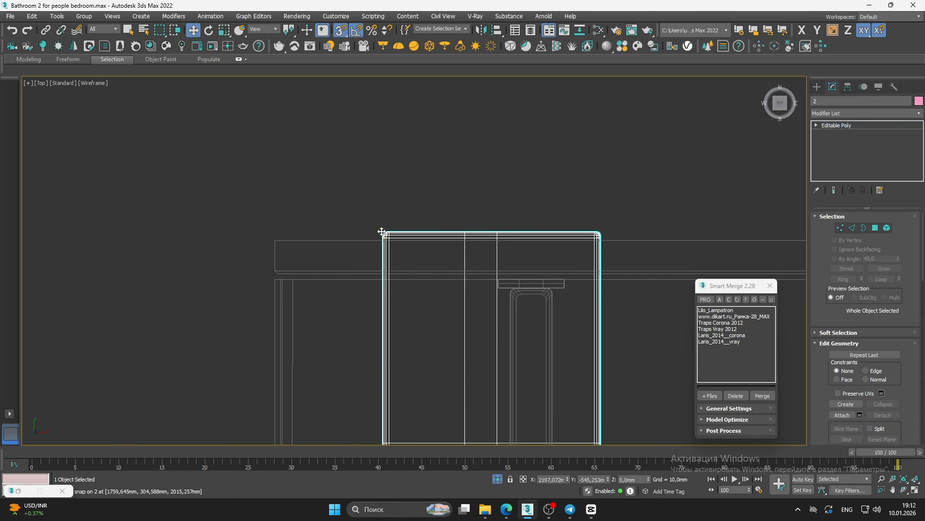
pyautogui.moveTo(386, 234); pyautogui.dragTo(286, 275)
pyautogui.scroll(4, 285, 276)
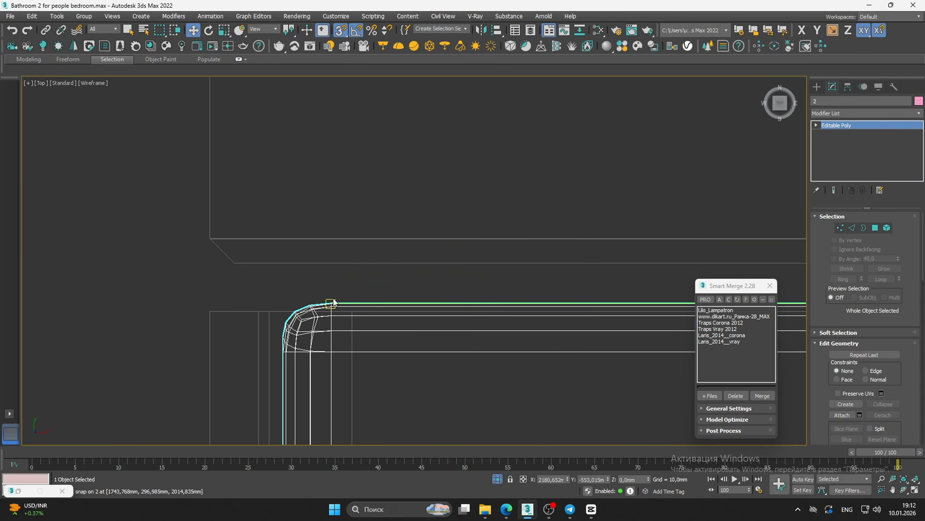
pyautogui.moveTo(331, 302); pyautogui.dragTo(204, 329)
# Shorten the sliding door by snapping the vertices of its handle end along Y to the shower's side wall
pyautogui.press('F5')
pyautogui.press('F6')
pyautogui.press('F5')
pyautogui.moveTo(204, 329); pyautogui.dragTo(407, 222, button='middle')
pyautogui.scroll(-3, 407, 222)
pyautogui.press('1')
pyautogui.press('F6')
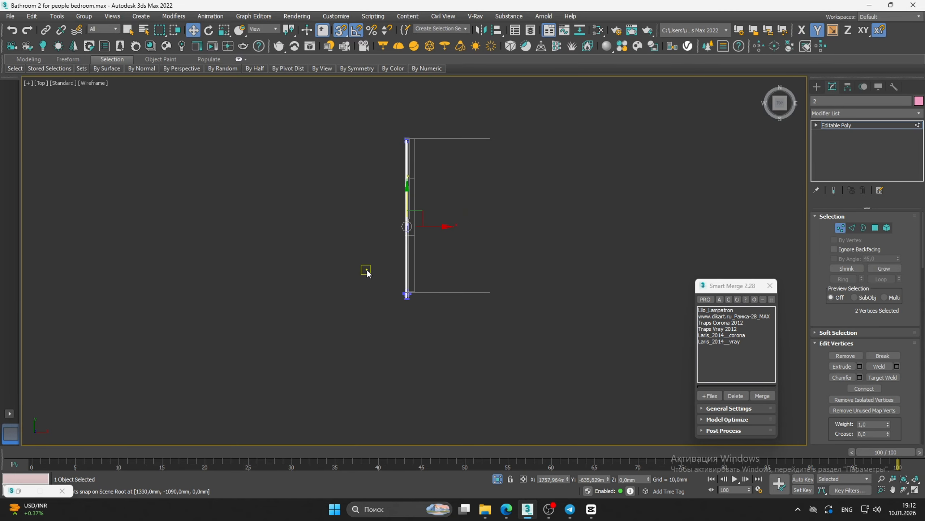
pyautogui.moveTo(439, 323); pyautogui.dragTo(438, 320)
pyautogui.scroll(6, 413, 296)
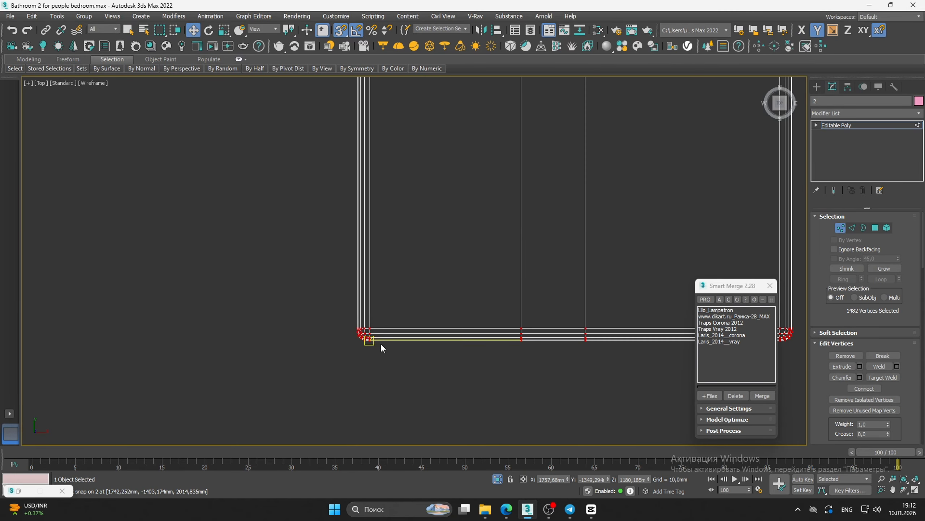
pyautogui.moveTo(387, 335); pyautogui.dragTo(396, 286)
# Move the vertices of the door's middle post along Y to the centre of the opening, at about Y -515 mm
pyautogui.scroll(-3, 339, 204)
pyautogui.scroll(3, 381, 256)
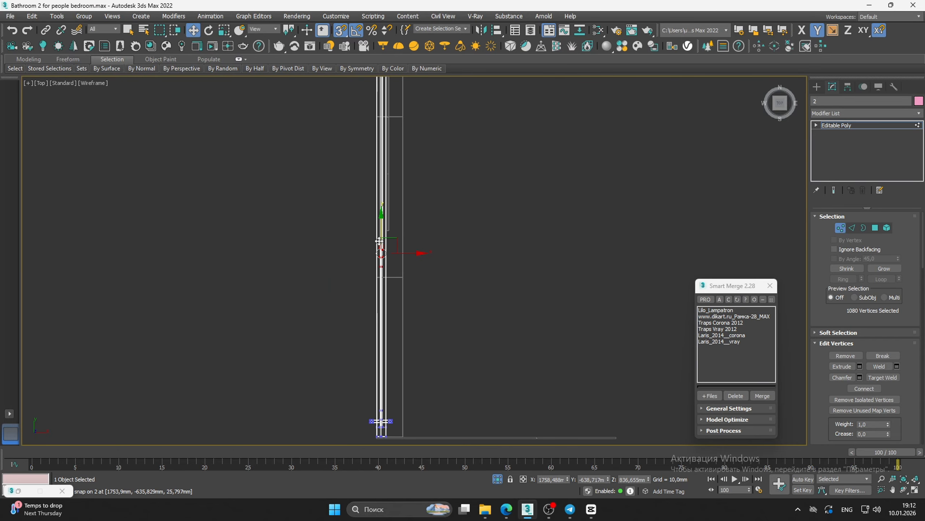
pyautogui.moveTo(381, 251); pyautogui.dragTo(408, 228)
pyautogui.keyDown('alt'); pyautogui.moveTo(408, 227); pyautogui.dragTo(429, 273, button='middle'); pyautogui.keyUp('alt')
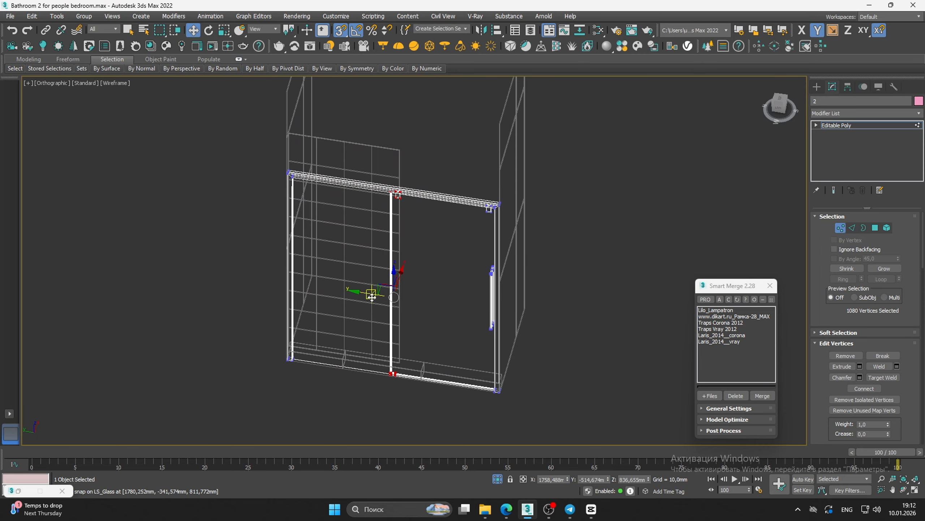
pyautogui.moveTo(371, 294); pyautogui.dragTo(405, 181)
pyautogui.scroll(5, 391, 188)
pyautogui.scroll(-5, 391, 190)
pyautogui.press('1')
# Delete the old fixed glass partition LS_Glass from the shower opening
pyautogui.click(389, 176)
pyautogui.scroll(-5, 379, 175)
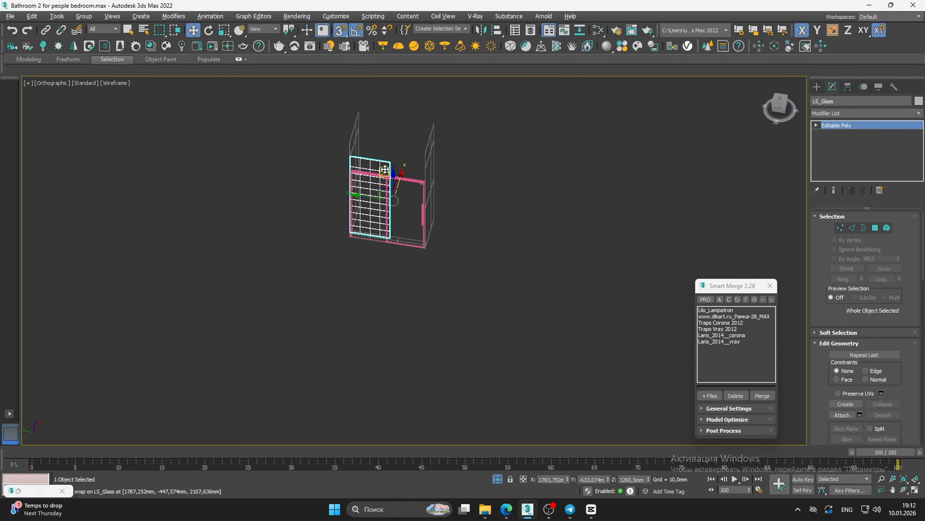
pyautogui.keyDown('alt'); pyautogui.moveTo(386, 175); pyautogui.dragTo(371, 175, button='middle'); pyautogui.keyUp('alt')
pyautogui.press('F3')
pyautogui.scroll(8, 371, 176)
pyautogui.keyDown('alt'); pyautogui.moveTo(422, 221); pyautogui.dragTo(419, 176, button='middle'); pyautogui.keyUp('alt')
pyautogui.press('Delete')
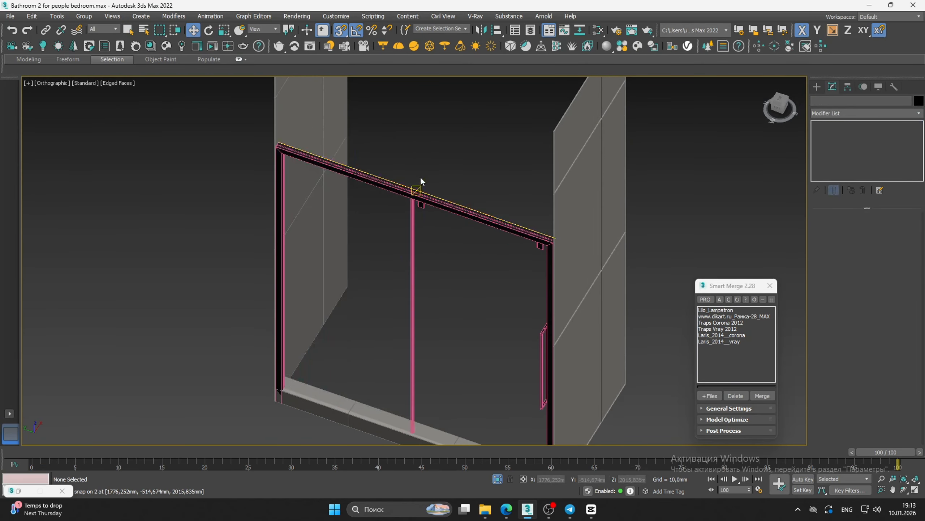
# Raise the sliding door in the front view so it rests on top of the shower threshold, at Z 101 mm
pyautogui.click(418, 207)
pyautogui.scroll(-4, 418, 211)
pyautogui.press('f')
pyautogui.scroll(-2, 420, 216)
pyautogui.press('F3')
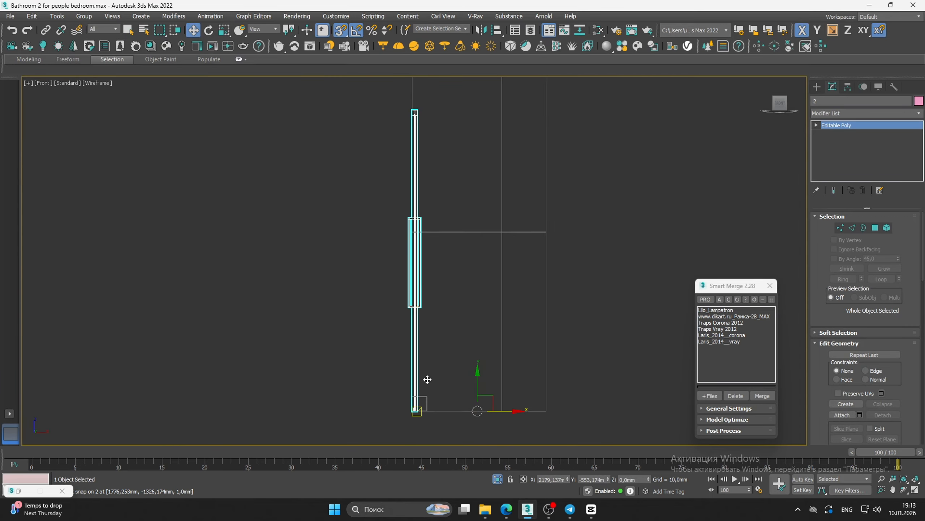
pyautogui.scroll(-1, 468, 391)
pyautogui.moveTo(548, 384); pyautogui.dragTo(374, 359)
pyautogui.press('s')
pyautogui.scroll(5, 413, 360)
pyautogui.scroll(1, 375, 357)
pyautogui.click(512, 277)
pyautogui.scroll(-4, 512, 281)
pyautogui.scroll(6, 455, 305)
pyautogui.scroll(-5, 455, 309)
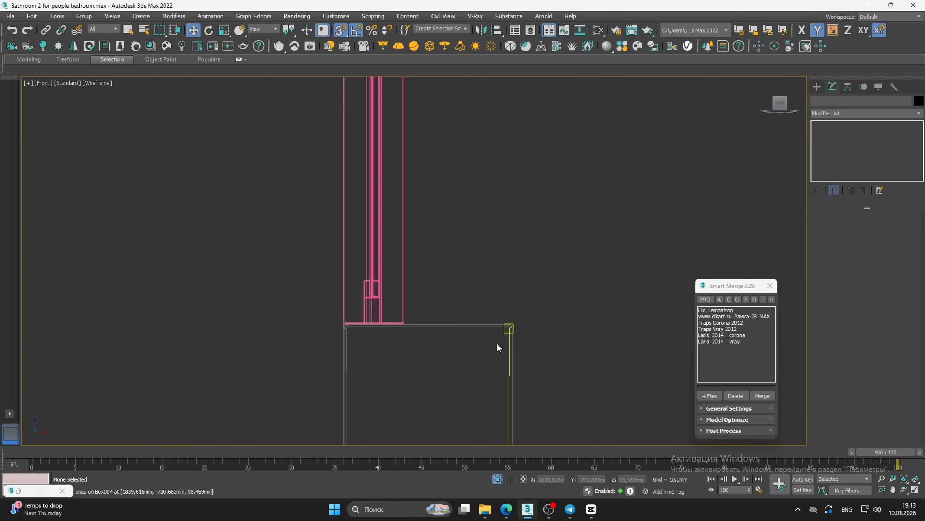
# Exit isolation in the camera view and delete the old shower glass door together with its adjoining upper rail piece
pyautogui.press('c')
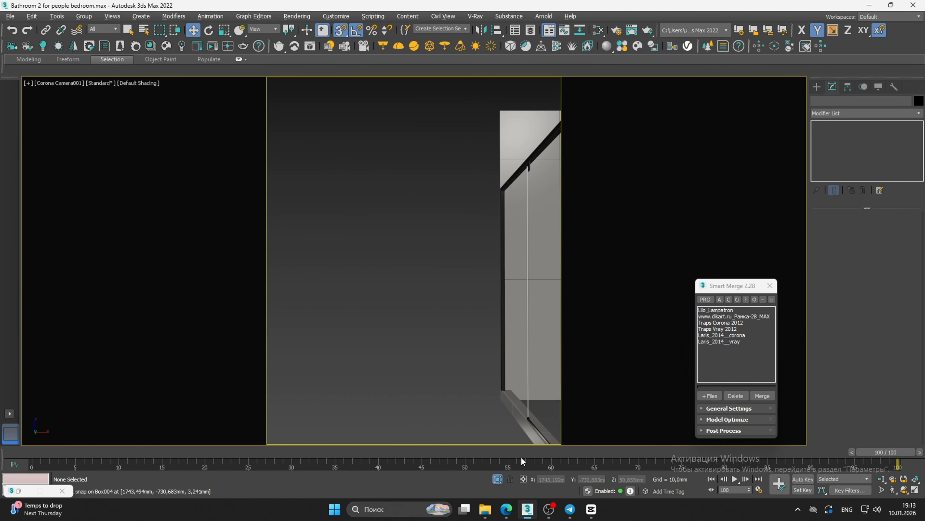
pyautogui.click(498, 478)
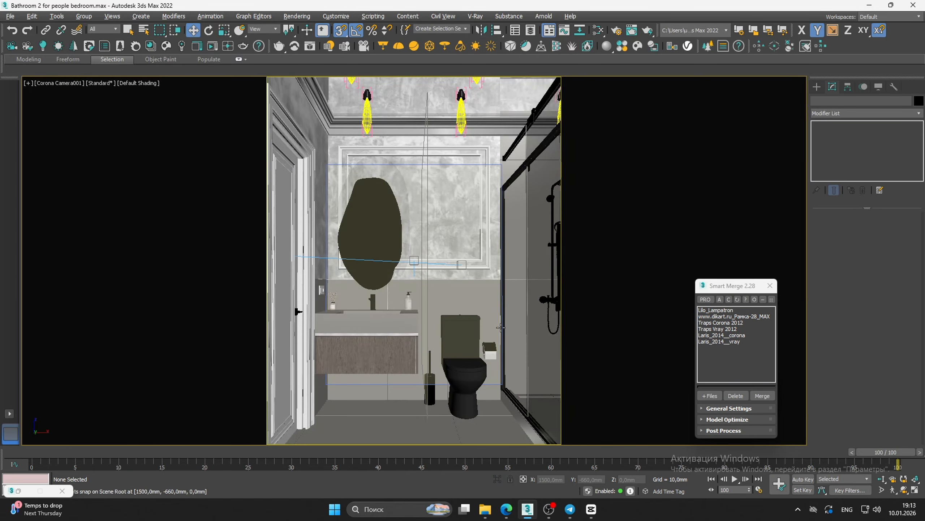
pyautogui.click(531, 135)
pyautogui.keyDown('ctrl'); pyautogui.click(517, 140); pyautogui.keyUp('ctrl')
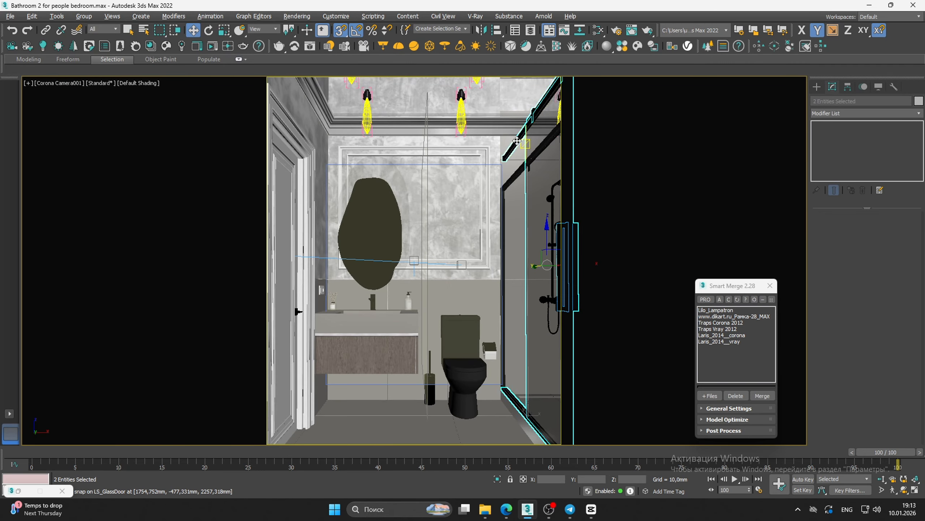
pyautogui.press('Delete')
# Select the sliding door's top frame vertices in the front view and snap them vertically down to floor level
pyautogui.click(521, 168)
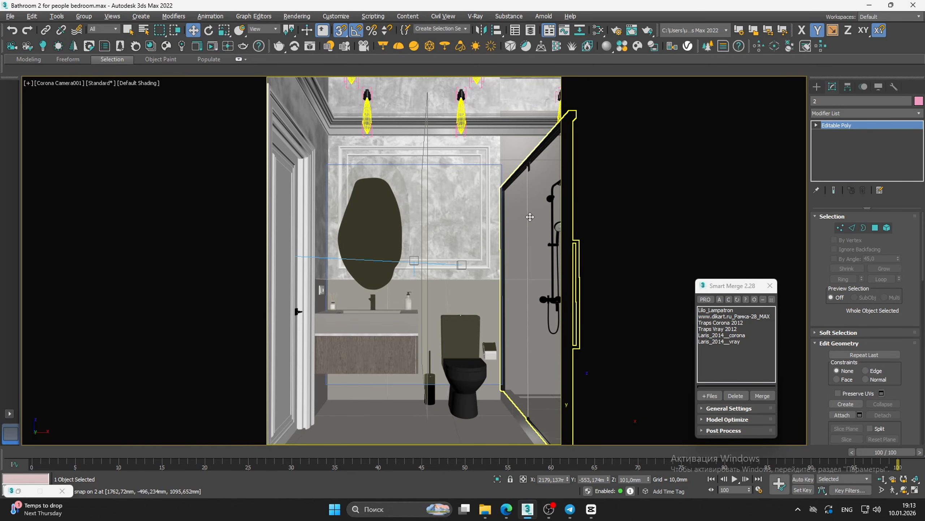
pyautogui.press('f')
pyautogui.scroll(-5, 467, 186)
pyautogui.press('p')
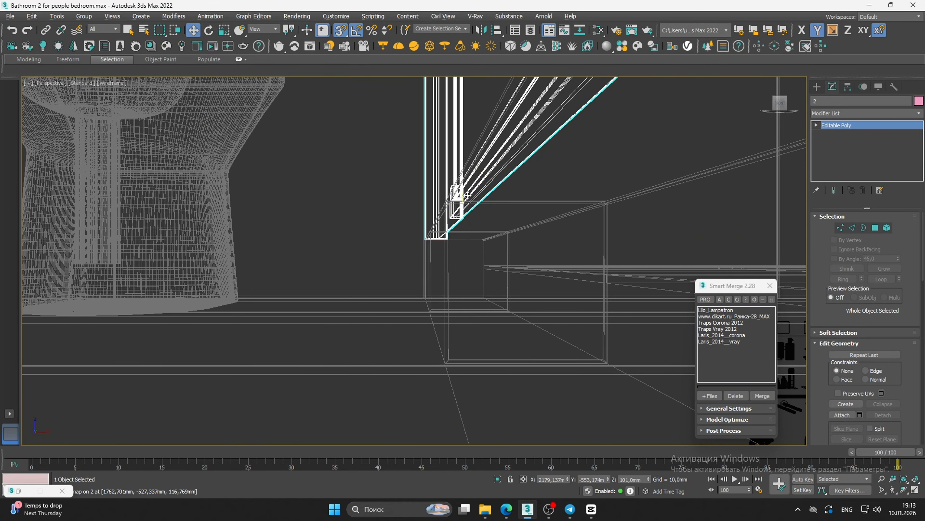
pyautogui.press('z')
pyautogui.scroll(-3, 456, 205)
pyautogui.moveTo(456, 205); pyautogui.dragTo(463, 260, button='middle')
pyautogui.press('f')
pyautogui.press('z')
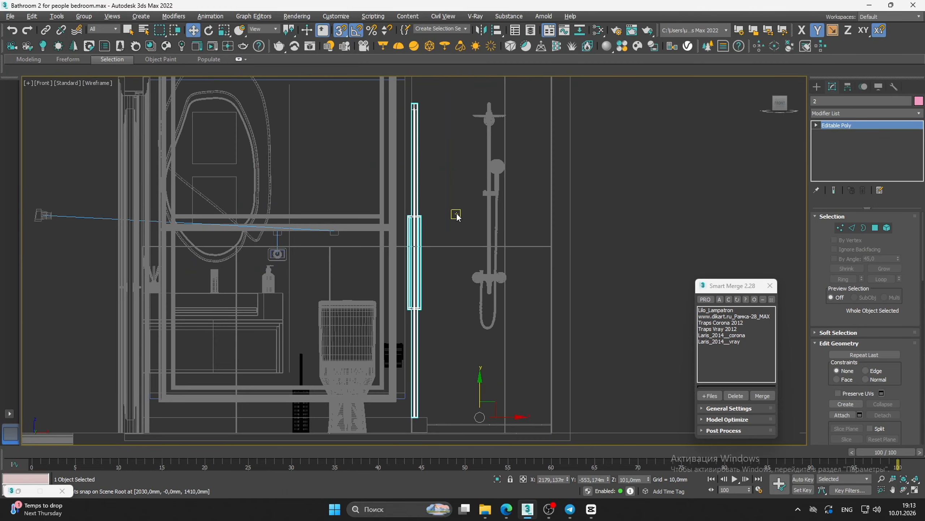
pyautogui.scroll(-2, 440, 190)
pyautogui.scroll(8, 426, 140)
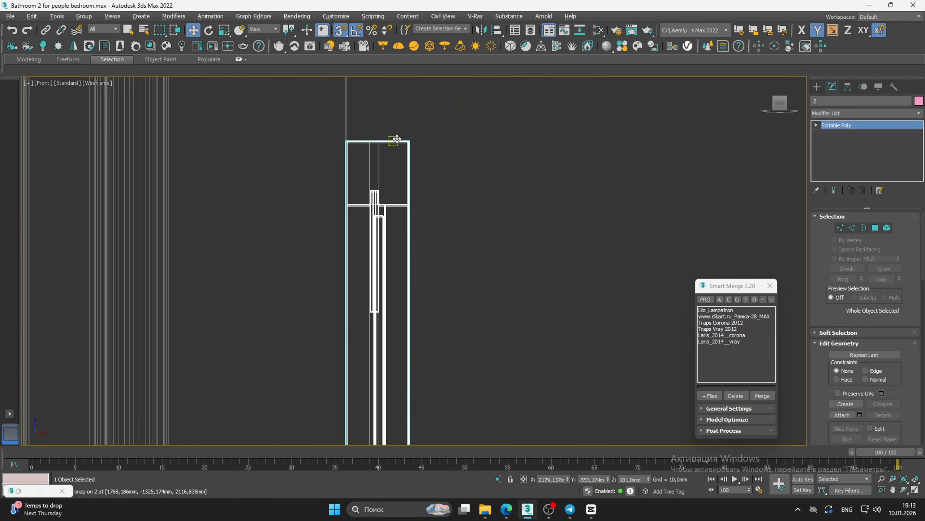
pyautogui.press('1')
pyautogui.hotkey('ctrl', 'a')
pyautogui.scroll(8, 437, 174)
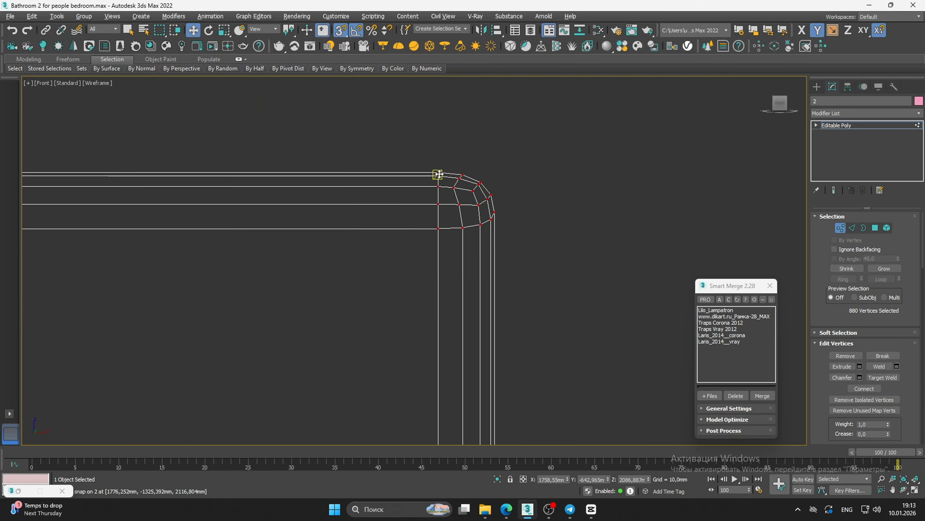
pyautogui.scroll(1, 439, 174)
pyautogui.moveTo(438, 172); pyautogui.dragTo(508, 300)
# Offset the door's top frame vertices 2100 mm upward from floor level
pyautogui.scroll(-12, 513, 245)
pyautogui.scroll(-5, 558, 262)
pyautogui.scroll(10, 488, 185)
pyautogui.scroll(10, 549, 362)
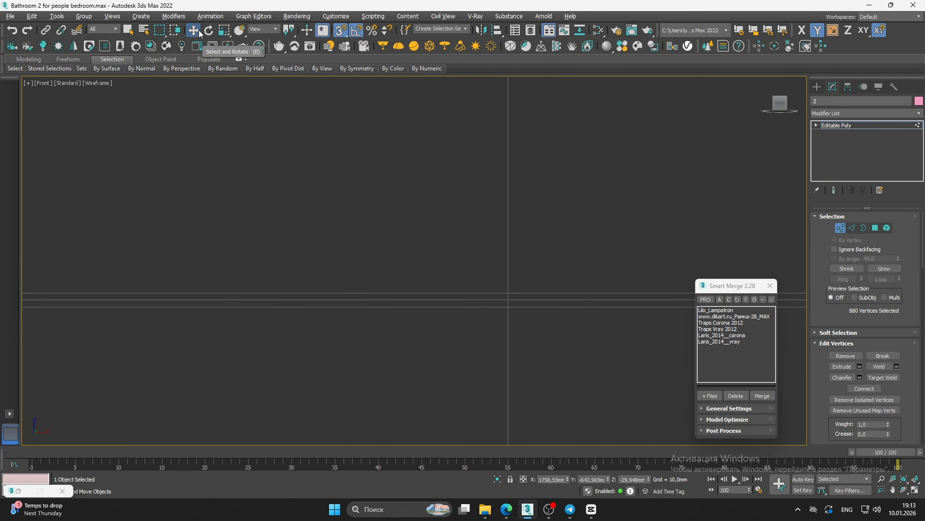
pyautogui.press('F12')
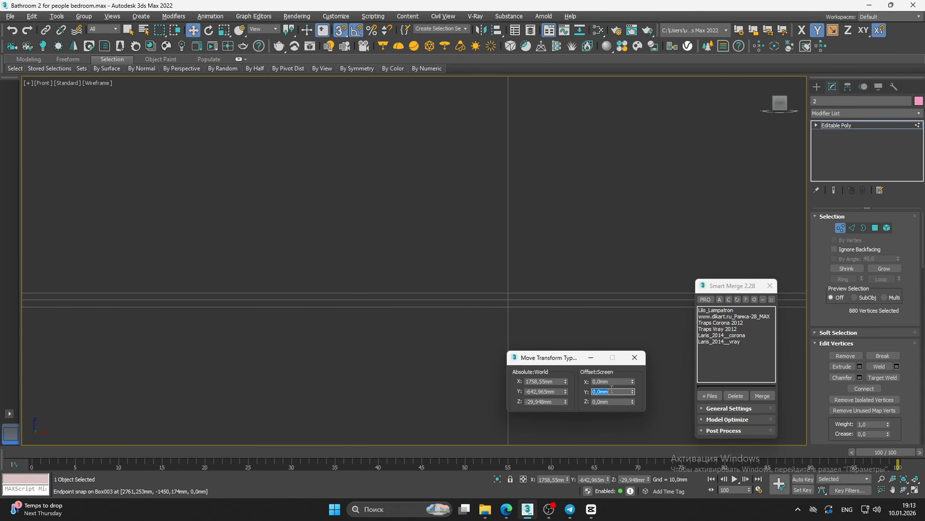
pyautogui.write('21000')
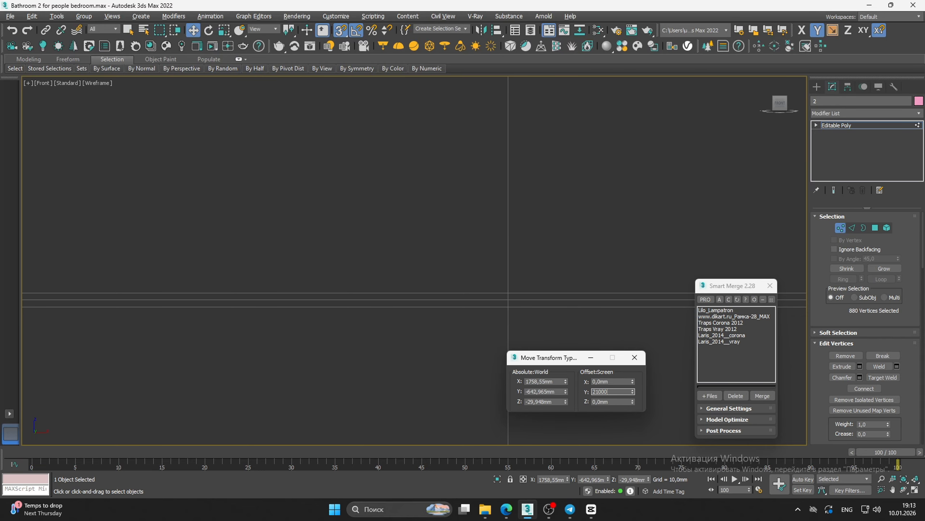
pyautogui.scroll(-10, 361, 247)
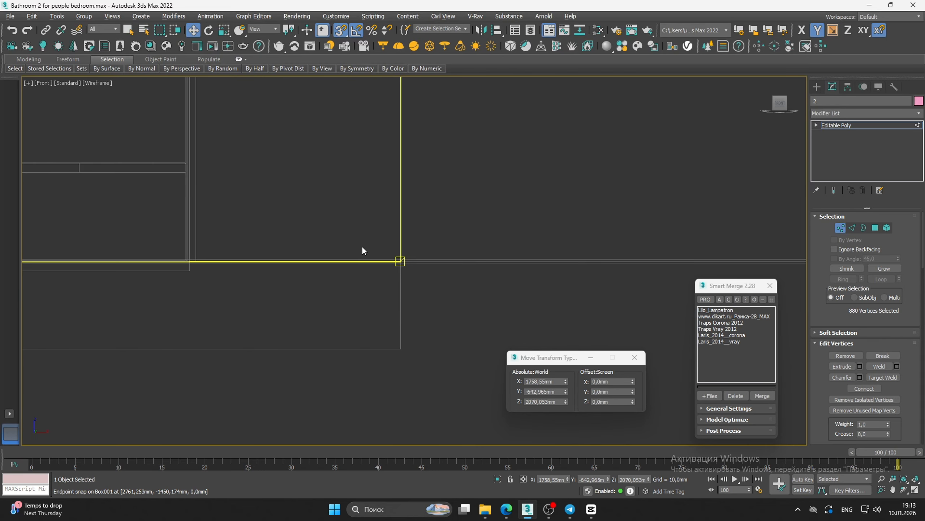
pyautogui.scroll(5, 403, 136)
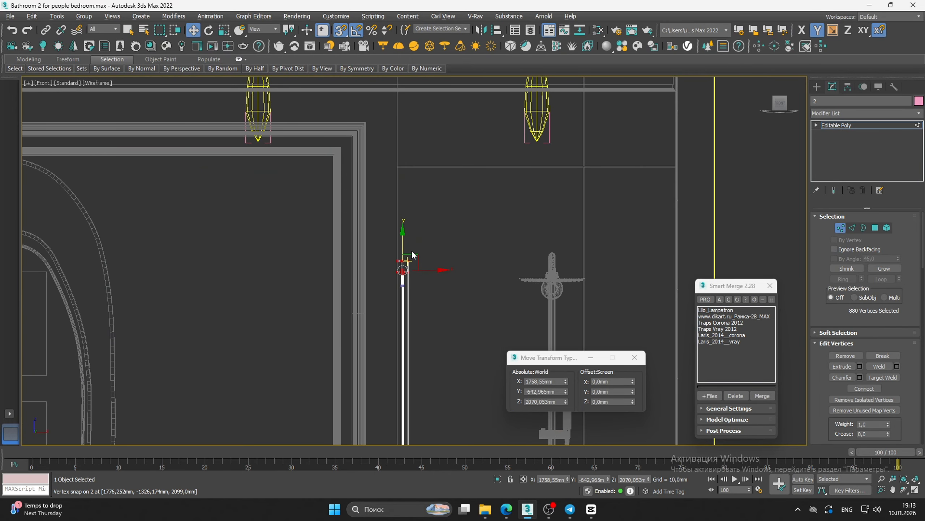
pyautogui.scroll(6, 412, 255)
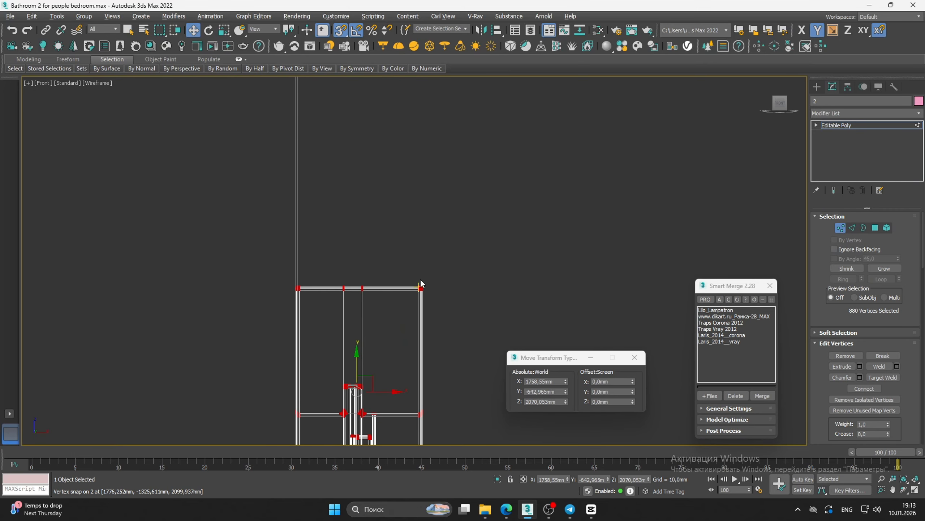
# Try raising the door's top frame vertices to the horizontal tile seam on the shower wall
pyautogui.moveTo(420, 280); pyautogui.dragTo(485, 207)
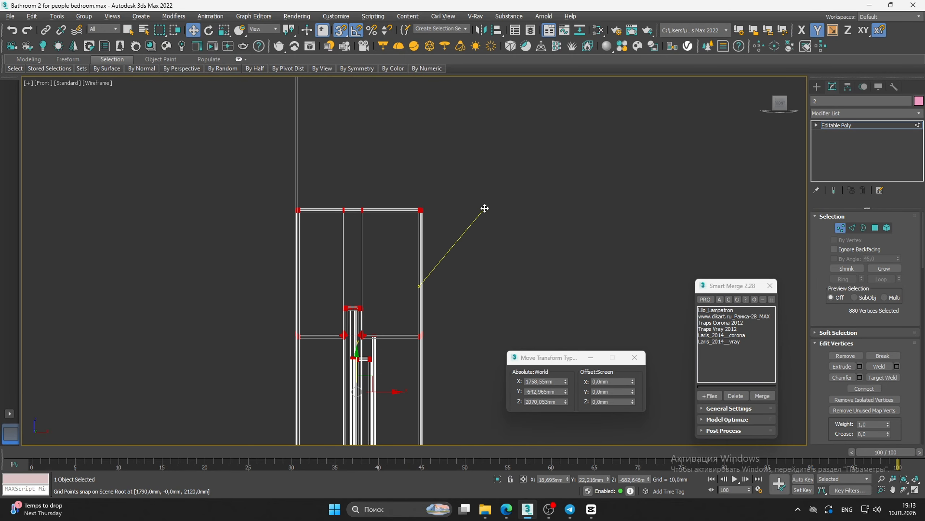
pyautogui.scroll(-4, 484, 208)
pyautogui.moveTo(482, 209); pyautogui.dragTo(410, 357, button='middle')
pyautogui.moveTo(486, 208); pyautogui.dragTo(207, 258)
pyautogui.scroll(-5, 409, 357)
pyautogui.scroll(7, 385, 215)
pyautogui.scroll(6, 368, 208)
pyautogui.scroll(3, 217, 252)
pyautogui.scroll(-4, 291, 243)
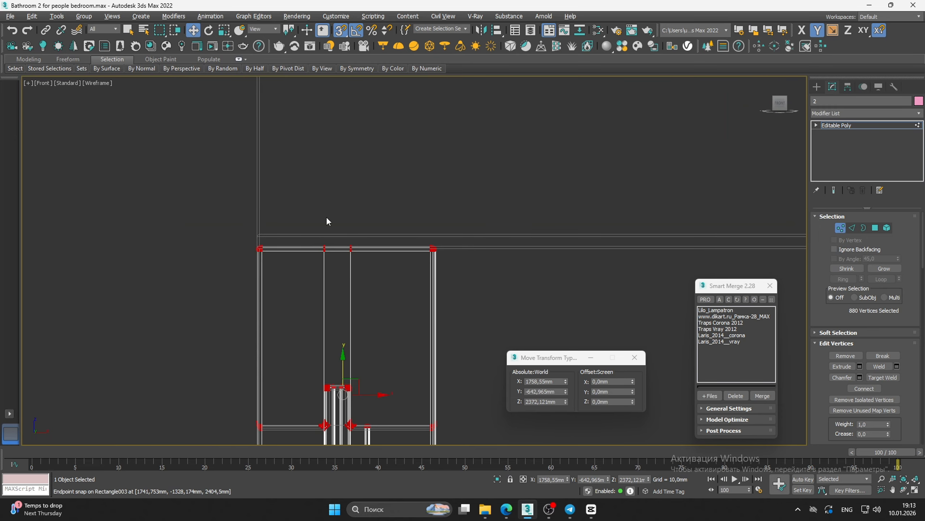
# Finish vertex editing, switch to the maximized Corona Camera001 view, and turn off snapping
pyautogui.press('1')
pyautogui.scroll(-8, 389, 171)
pyautogui.click(453, 236)
pyautogui.hotkey('alt', 'w')
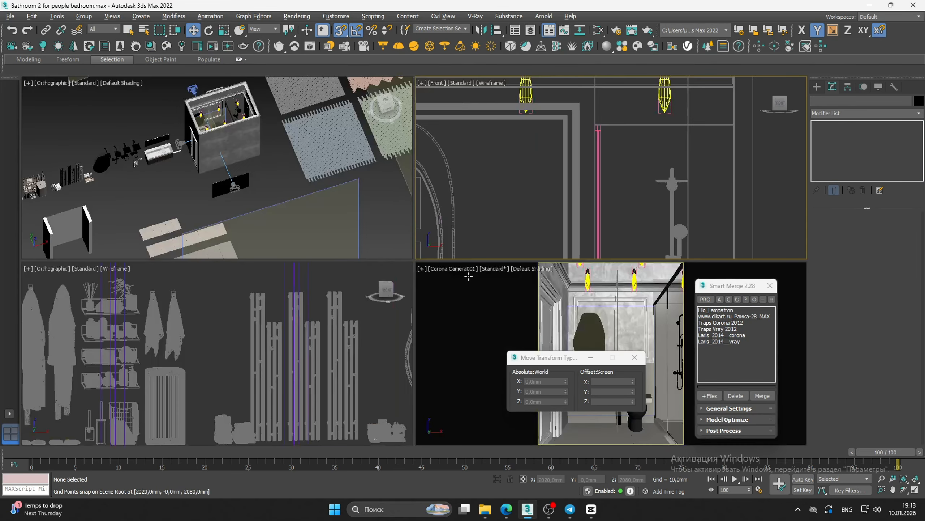
pyautogui.click(467, 276)
pyautogui.hotkey('alt', 'w')
pyautogui.press('s')
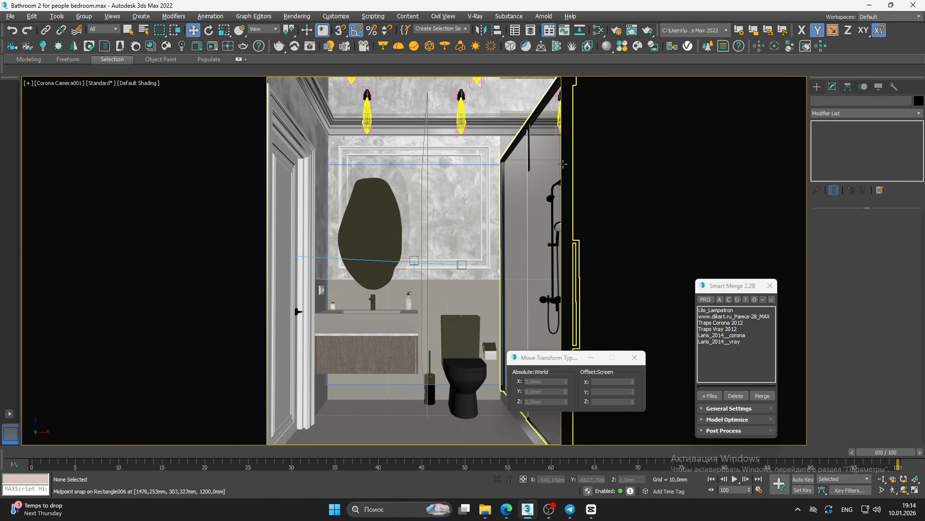
# Run an interactive Corona render of the bathroom from Corona Camera001 and dismiss the error message window
pyautogui.click(533, 176)
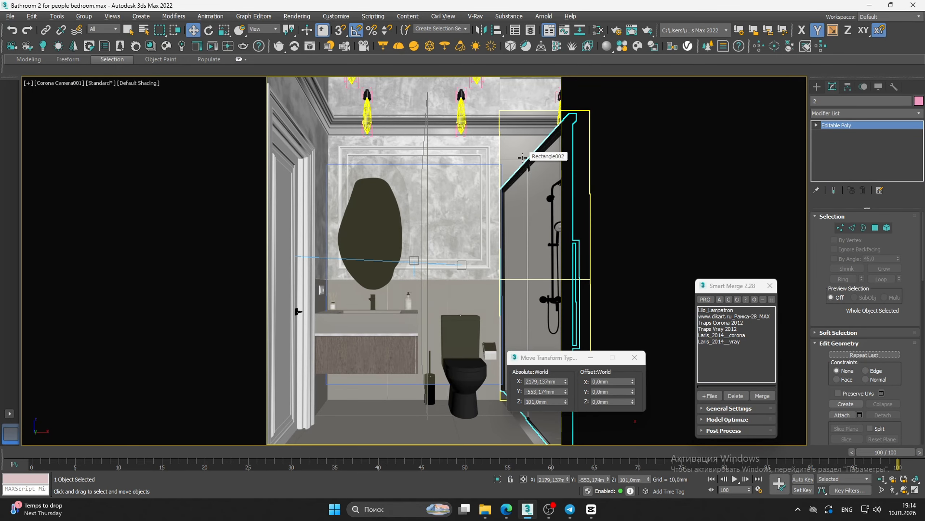
pyautogui.press('F3')
pyautogui.click(458, 194)
pyautogui.press('F3')
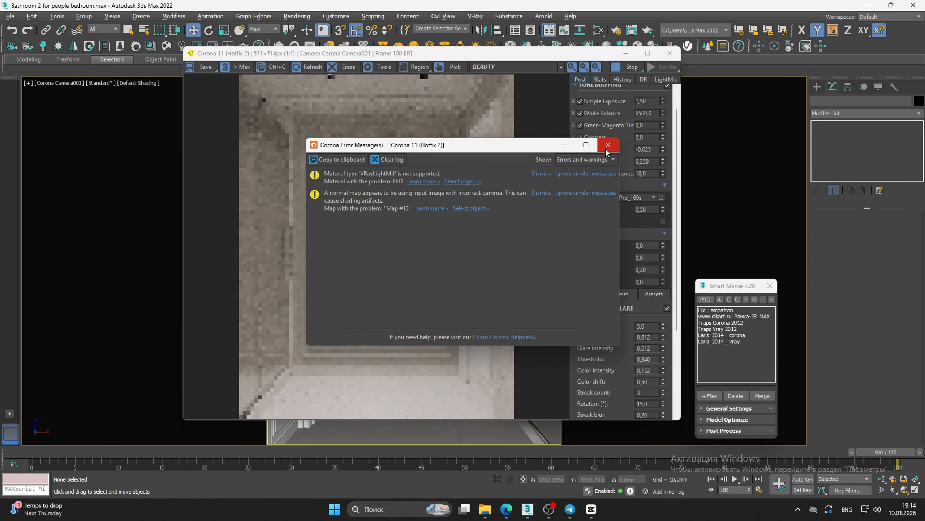
pyautogui.click(607, 145)
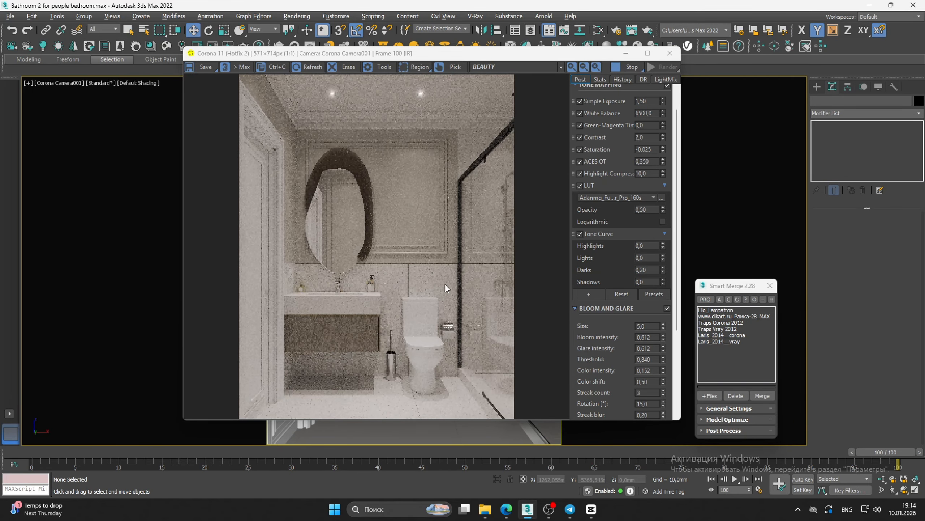
# Save the scene and inspect the shower door's top frame, roller and lower end in the Corona render
pyautogui.hotkey('ctrl', 's')
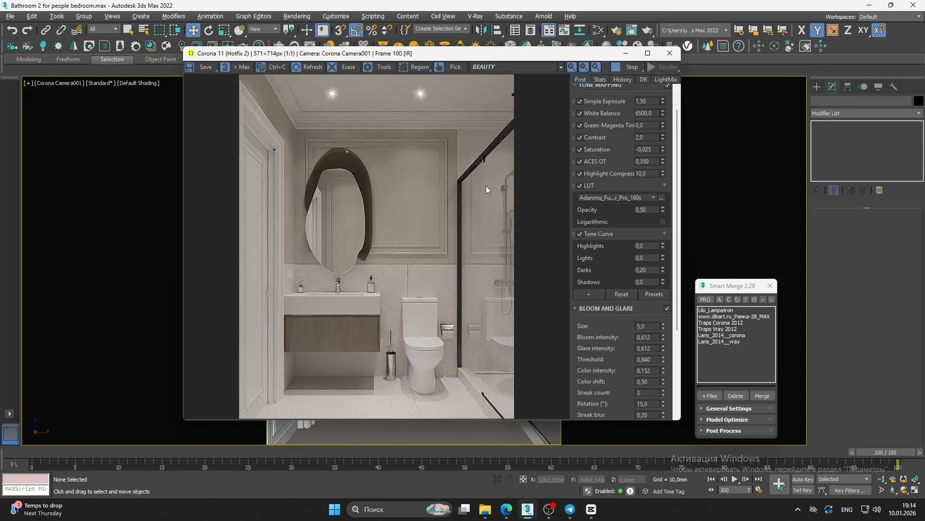
pyautogui.scroll(4, 482, 174)
pyautogui.scroll(-3, 399, 255)
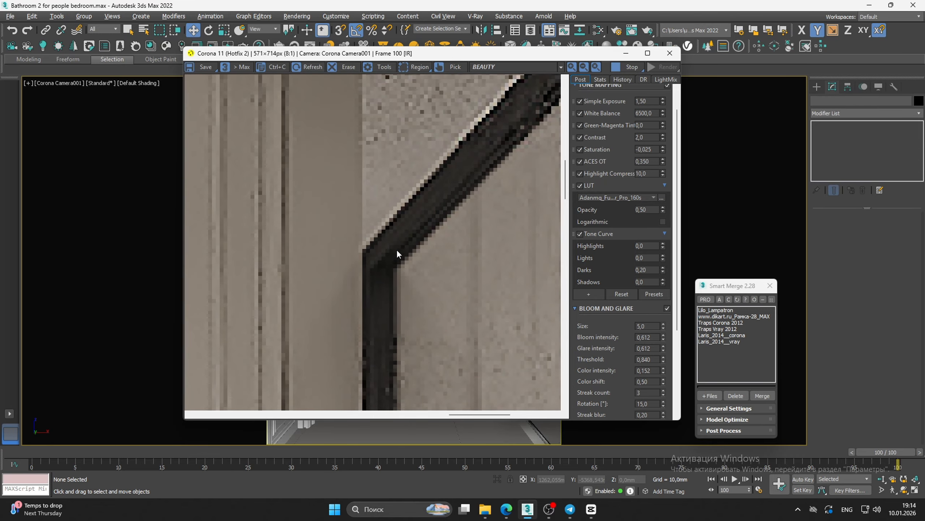
pyautogui.scroll(2, 466, 230)
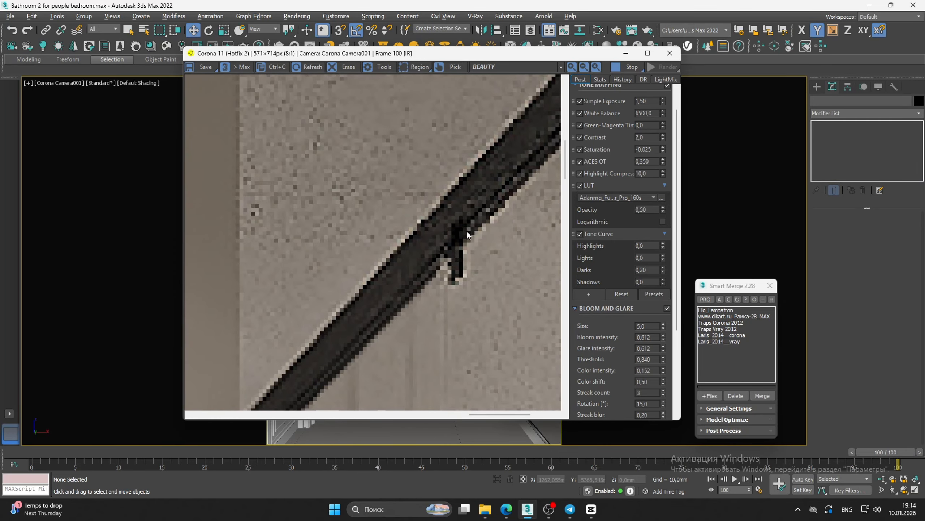
pyautogui.scroll(-3, 467, 230)
pyautogui.scroll(1, 467, 369)
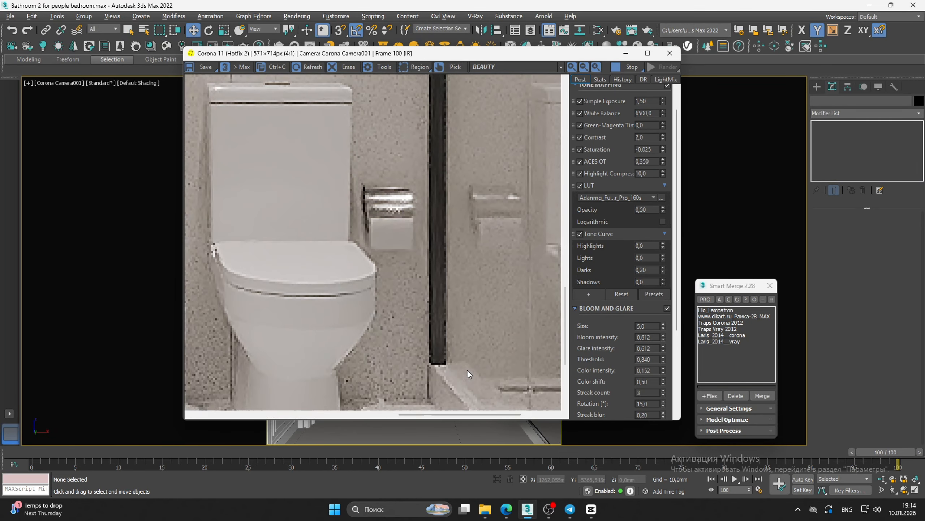
pyautogui.scroll(2, 448, 361)
pyautogui.scroll(-3, 448, 361)
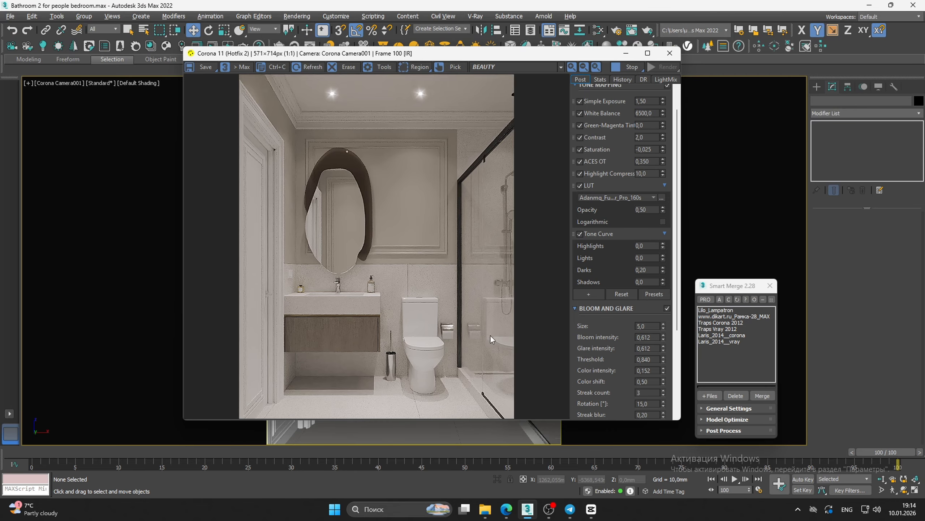
# Try raising the shower door's top frame vertices by 200 mm in the camera view
pyautogui.moveTo(527, 55); pyautogui.dragTo(264, 80)
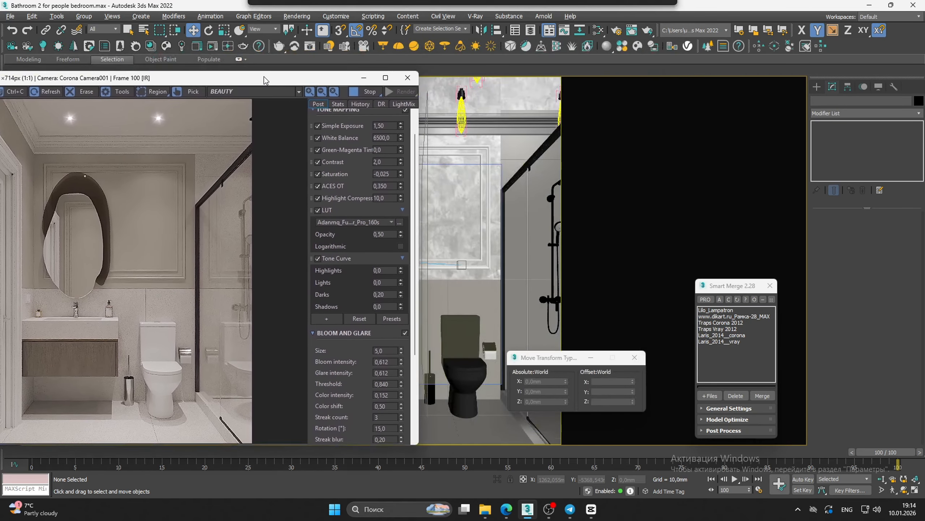
pyautogui.click(519, 146)
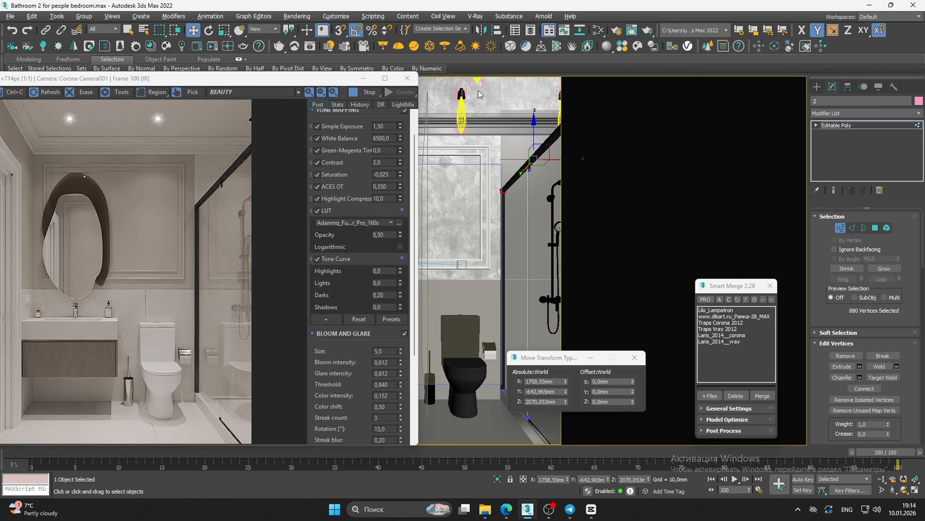
pyautogui.moveTo(676, 240); pyautogui.dragTo(677, 241)
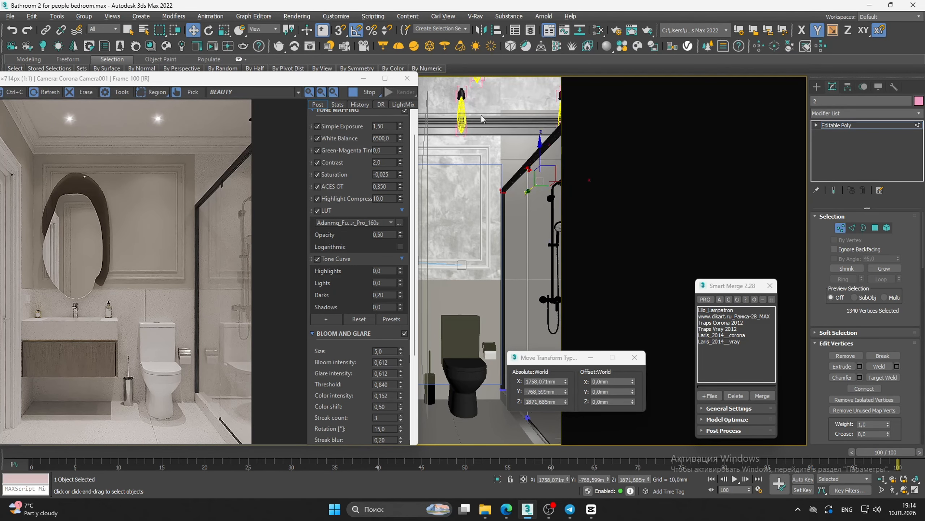
pyautogui.rightClick(197, 31)
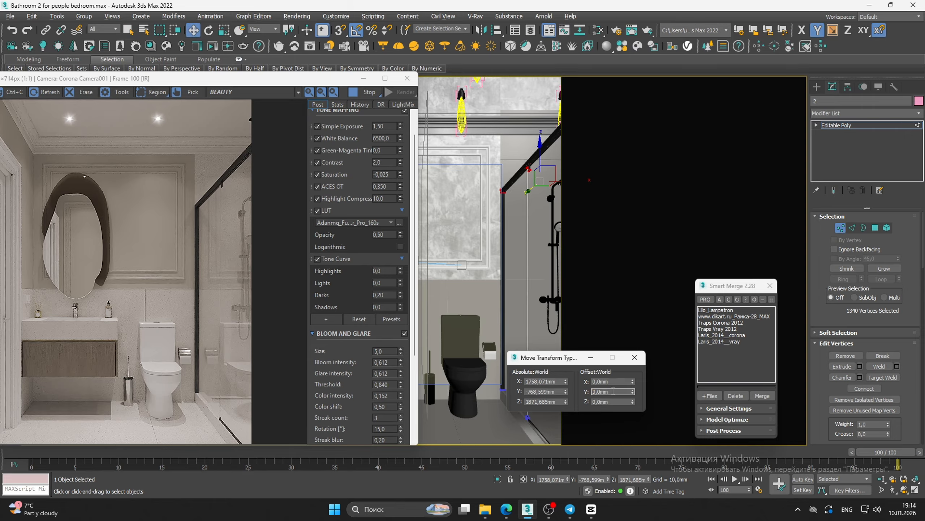
pyautogui.doubleClick(609, 401)
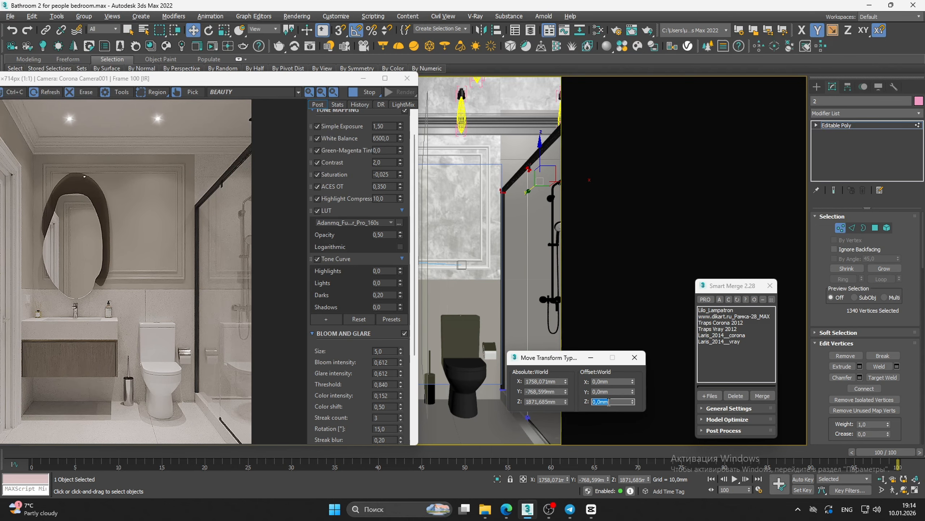
pyautogui.press('Return')
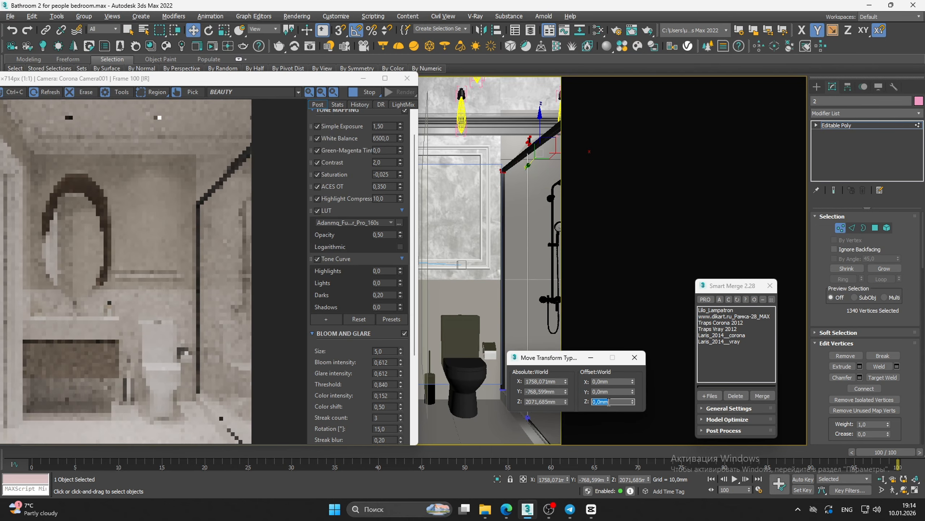
pyautogui.click(529, 291)
pyautogui.press('1')
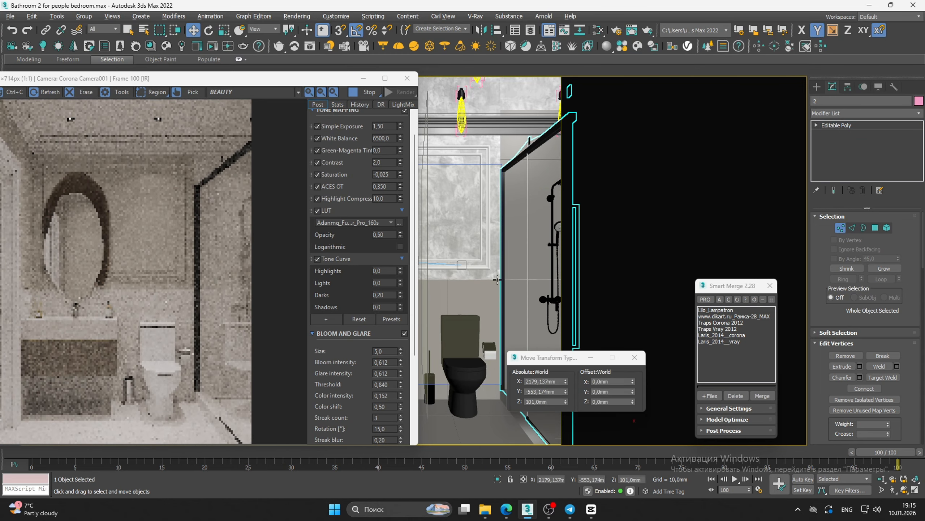
# Shift the render window to uncover the door's top frame in the camera view and undo its last raise
pyautogui.click(592, 358)
pyautogui.moveTo(305, 85); pyautogui.dragTo(386, 96)
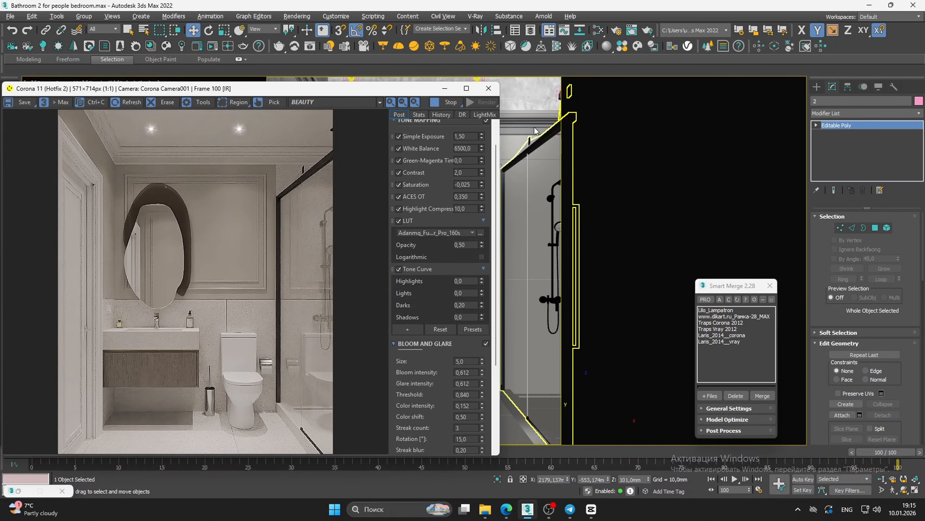
pyautogui.click(533, 142)
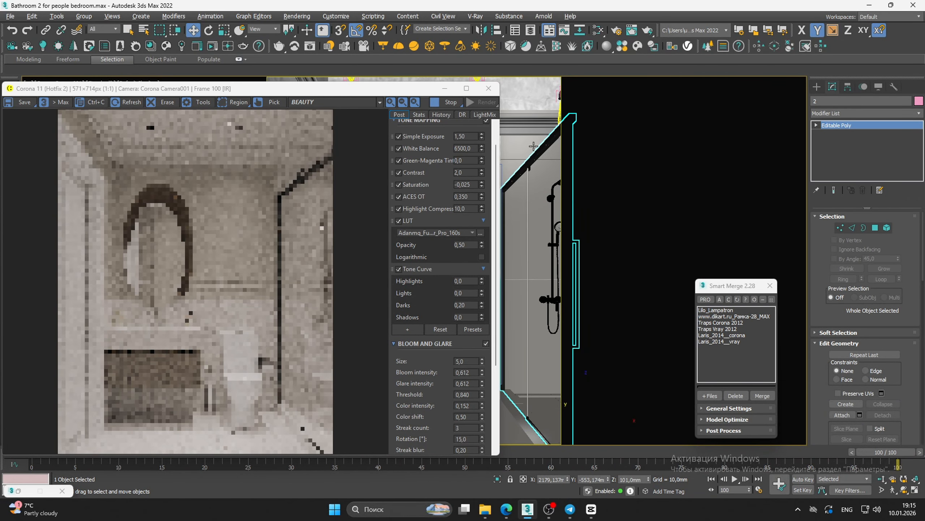
# In the maximized front view, select the door's top frame vertices, offset them 300 mm upward, and leave vertex editing
pyautogui.hotkey('alt', 'w')
pyautogui.middleClick(608, 127)
pyautogui.hotkey('alt', 'w')
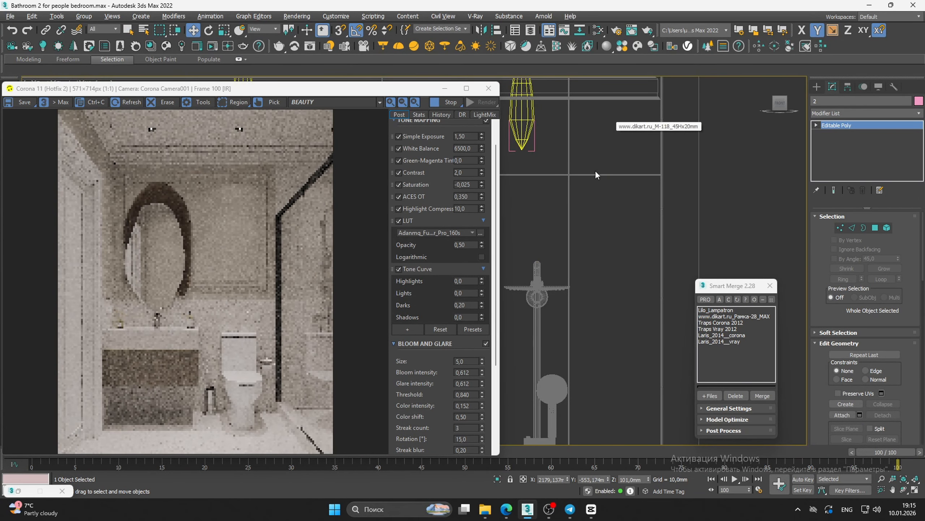
pyautogui.scroll(-4, 595, 170)
pyautogui.moveTo(595, 169); pyautogui.dragTo(688, 157, button='middle')
pyautogui.press('1')
pyautogui.moveTo(552, 169); pyautogui.dragTo(691, 297)
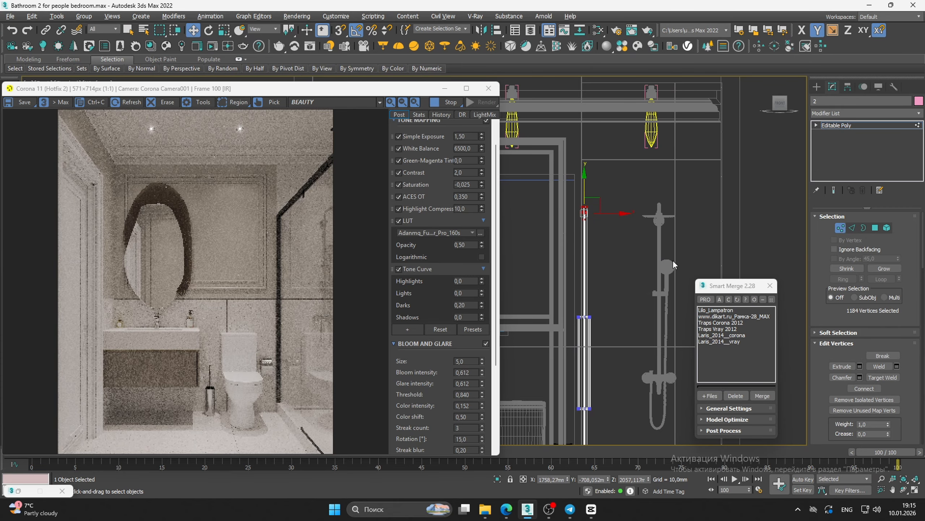
pyautogui.press('F12')
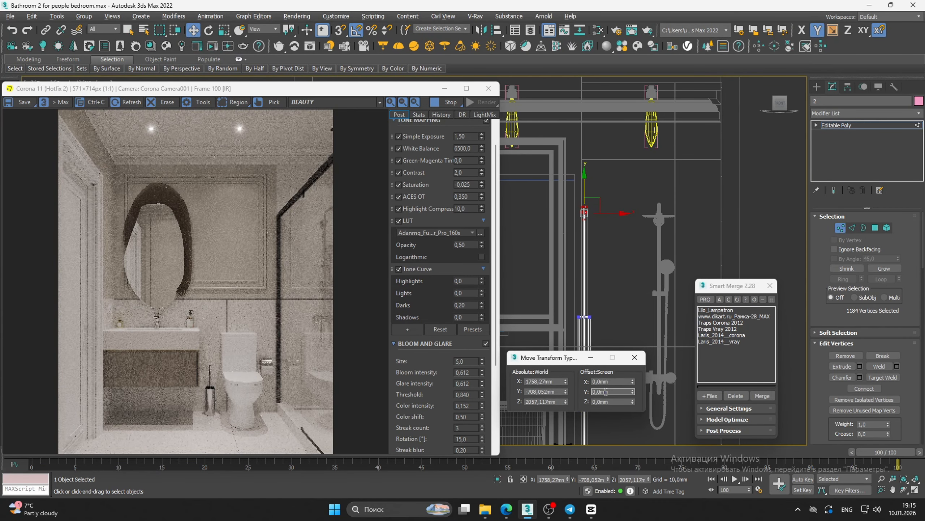
pyautogui.write('300')
pyautogui.press('Return')
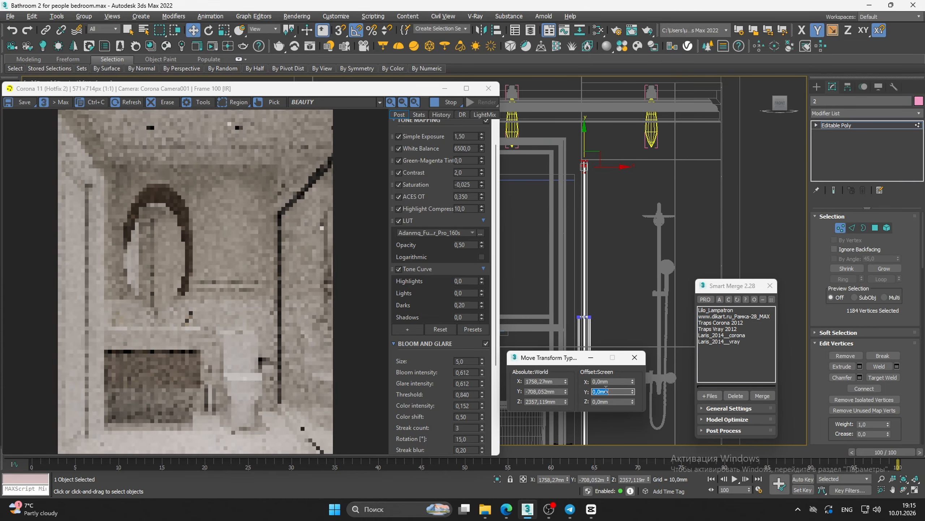
pyautogui.press('1')
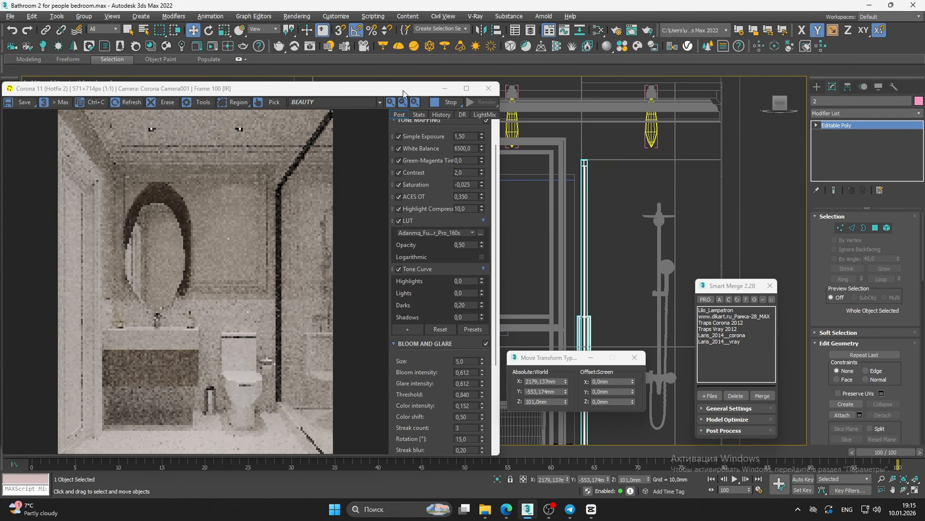
# Examine the door's top edge in the front view, then its frame foot and floor guide in the render
pyautogui.moveTo(404, 93)
pyautogui.mouseDown()
pyautogui.moveTo(473, 77)
pyautogui.moveTo(398, 93)
pyautogui.mouseUp()
pyautogui.scroll(5, 572, 158)
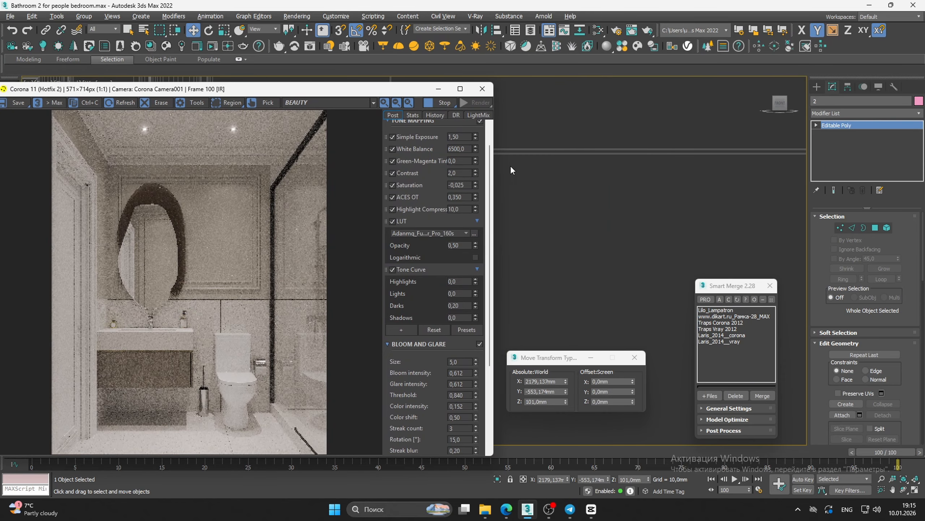
pyautogui.scroll(-4, 656, 170)
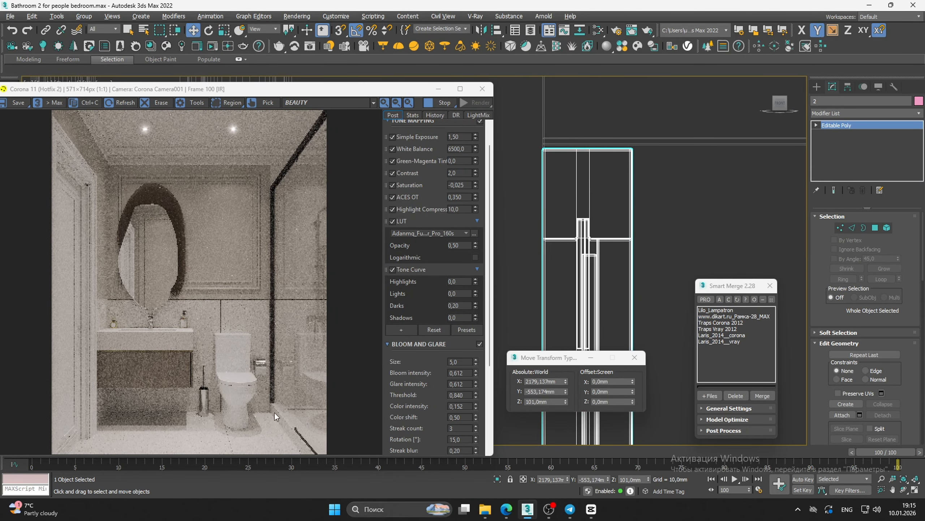
pyautogui.scroll(2, 277, 410)
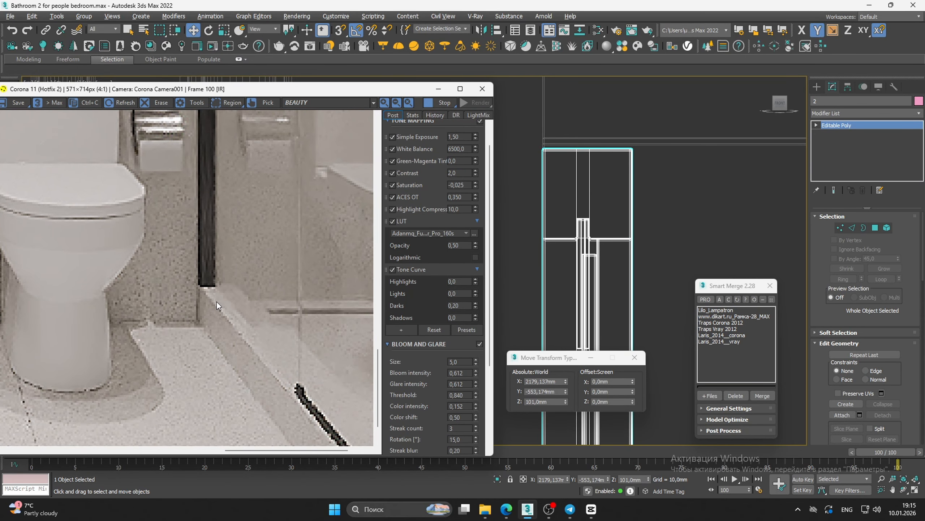
pyautogui.moveTo(218, 303); pyautogui.dragTo(225, 298)
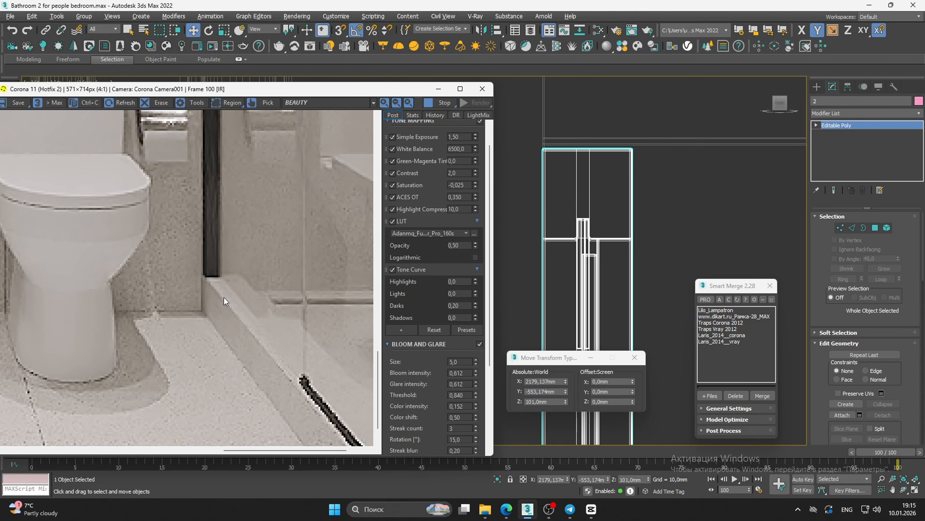
pyautogui.scroll(-1, 224, 297)
pyautogui.scroll(2, 324, 409)
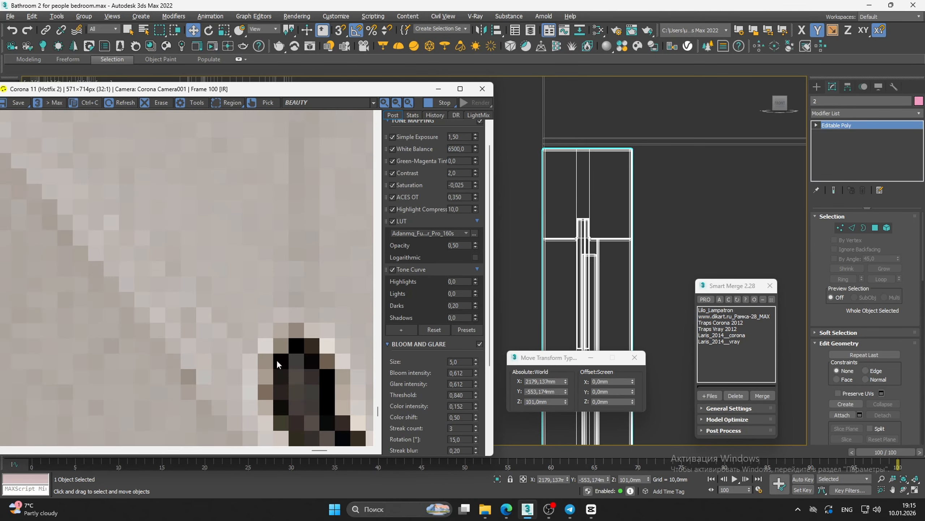
pyautogui.scroll(-2, 288, 366)
pyautogui.scroll(-1, 232, 334)
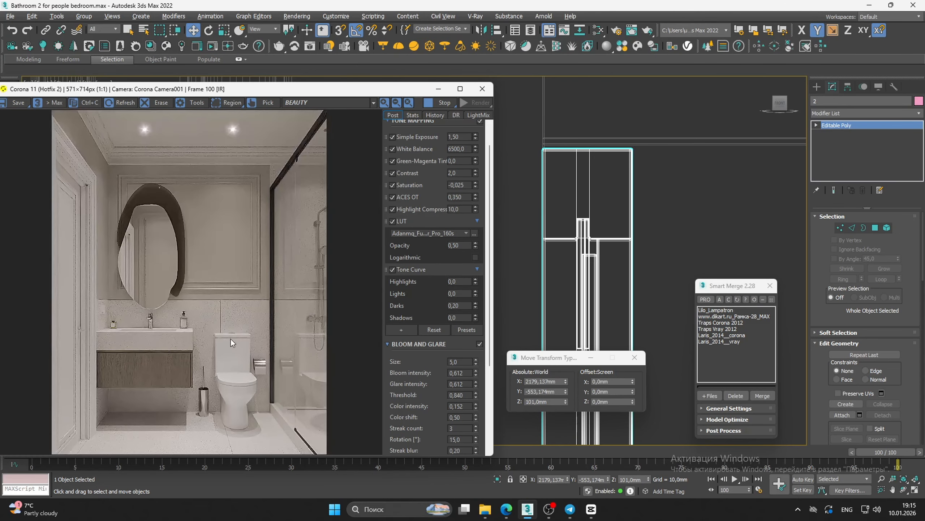
# Zoom in on the door's raised top rail and roller in the render and check how they meet
pyautogui.scroll(2, 313, 165)
pyautogui.moveTo(313, 165); pyautogui.dragTo(298, 197, button='middle')
pyautogui.scroll(1, 298, 195)
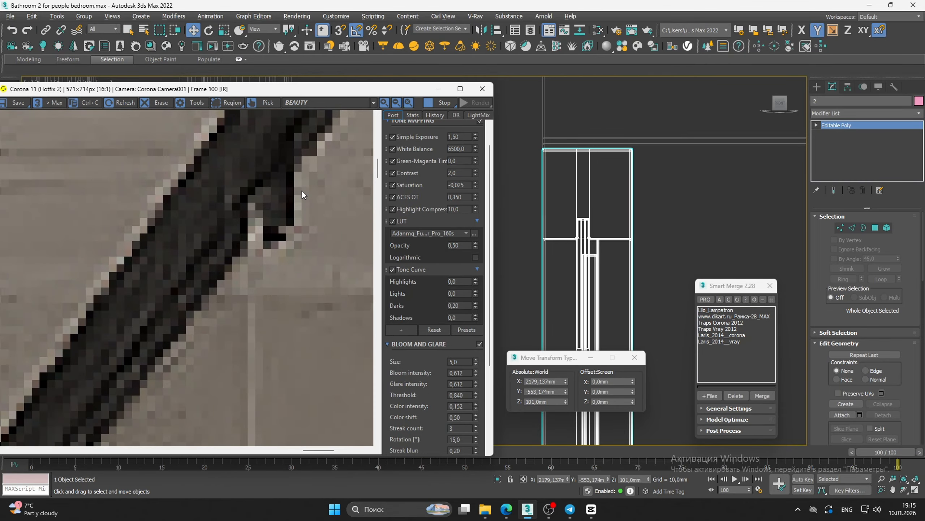
pyautogui.scroll(-2, 302, 193)
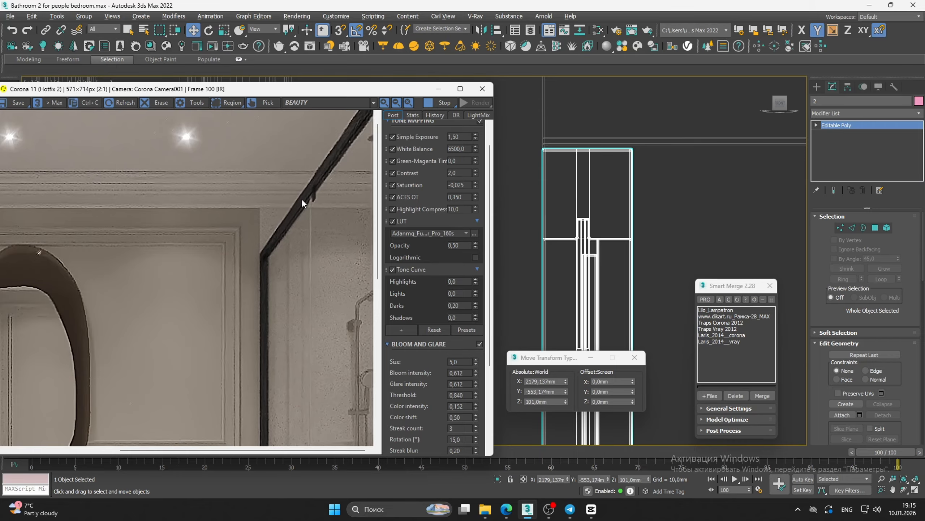
pyautogui.moveTo(301, 198); pyautogui.dragTo(341, 149, button='middle')
pyautogui.scroll(1, 342, 158)
pyautogui.scroll(-2, 336, 176)
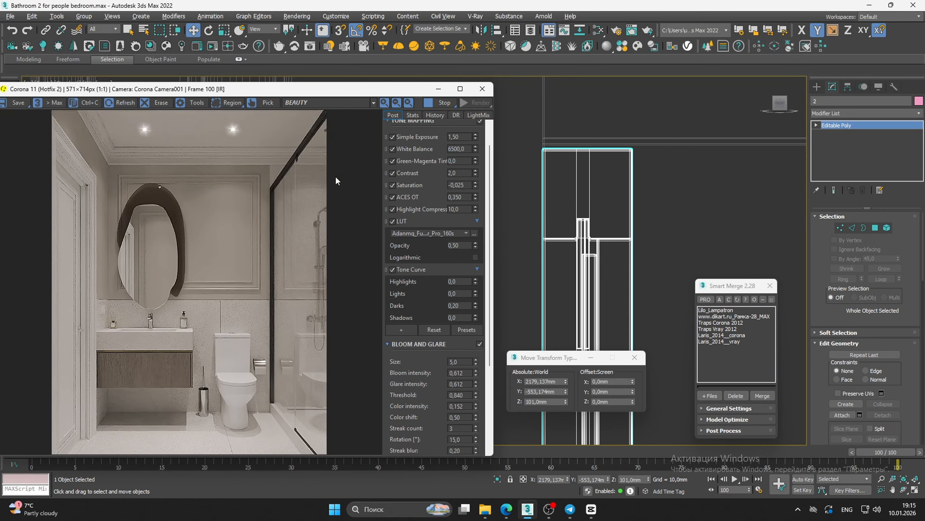
# Merge the Lilo_Lampatron model into the scene and move it outside the bathroom, to about X -893 mm
pyautogui.moveTo(369, 95); pyautogui.dragTo(405, 65)
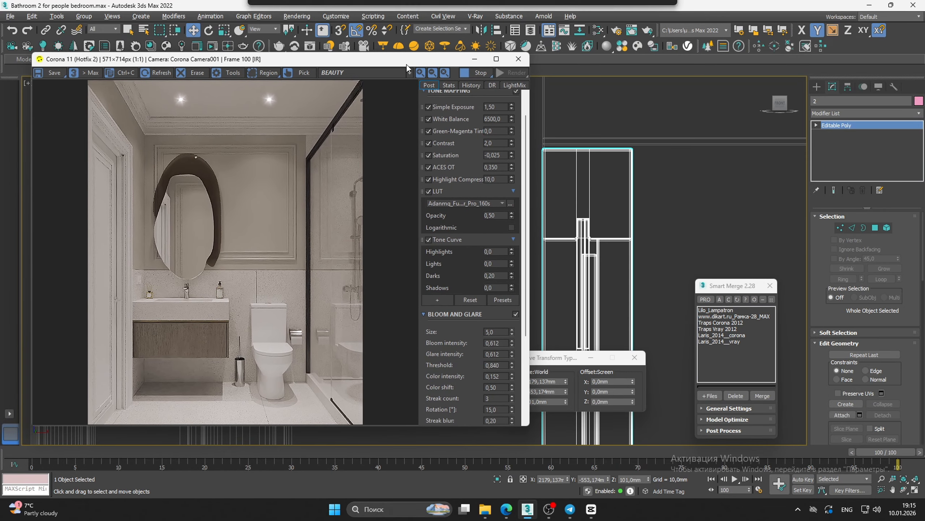
pyautogui.click(725, 310)
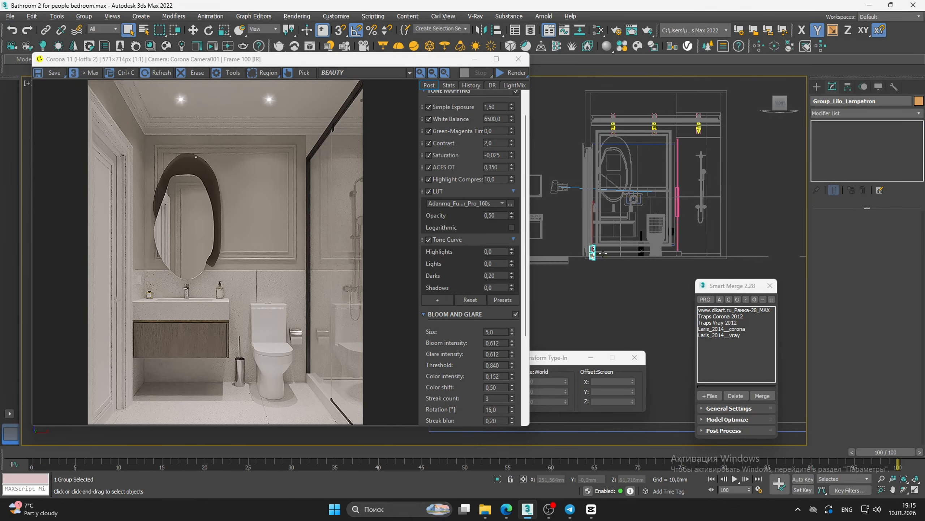
pyautogui.press('w')
pyautogui.keyDown('alt'); pyautogui.moveTo(603, 253); pyautogui.dragTo(634, 265, button='middle'); pyautogui.keyUp('alt')
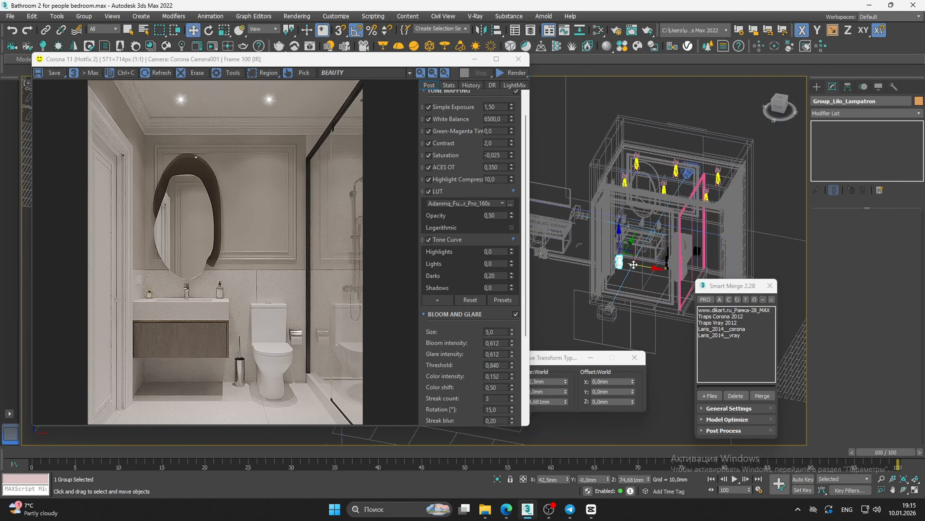
pyautogui.moveTo(634, 265); pyautogui.dragTo(589, 258)
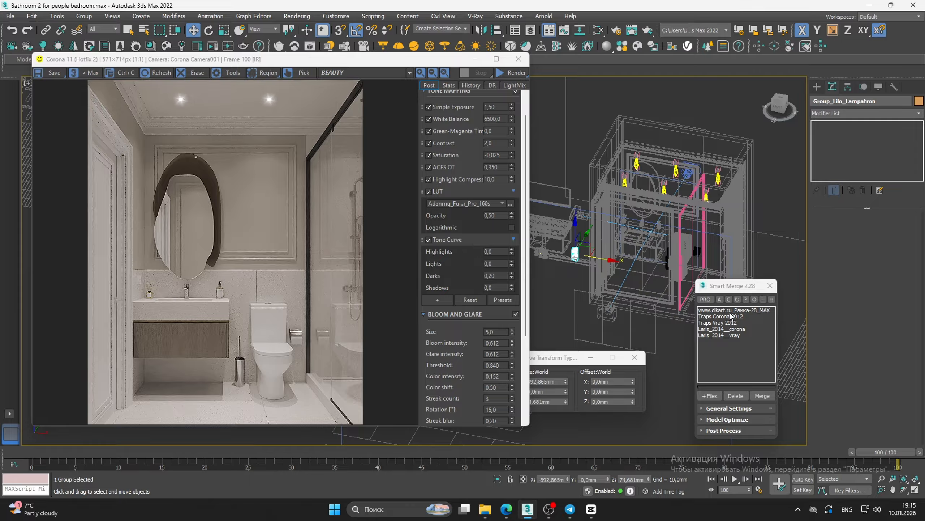
# Merge Traps Corona 2012, place it beside the spare models outside the bathroom, and merge Laris_2014__corona
pyautogui.doubleClick(724, 317)
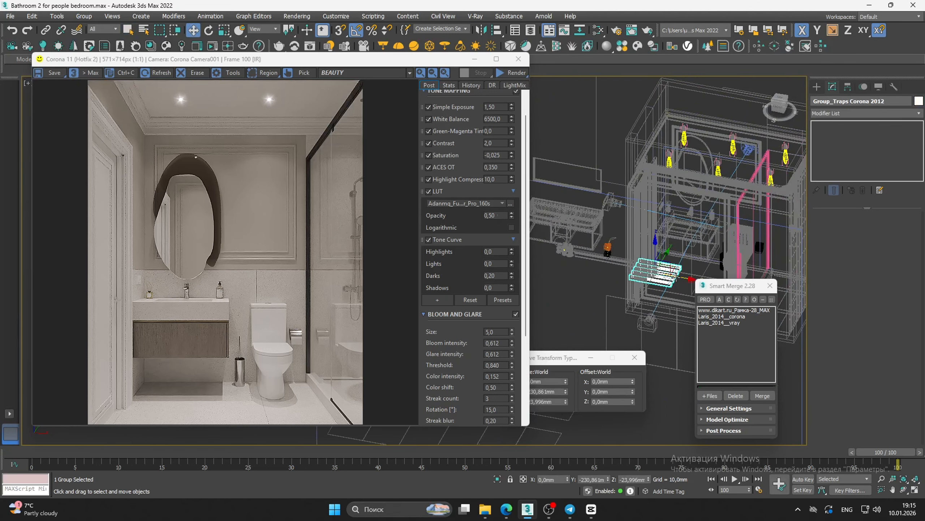
pyautogui.click(570, 294)
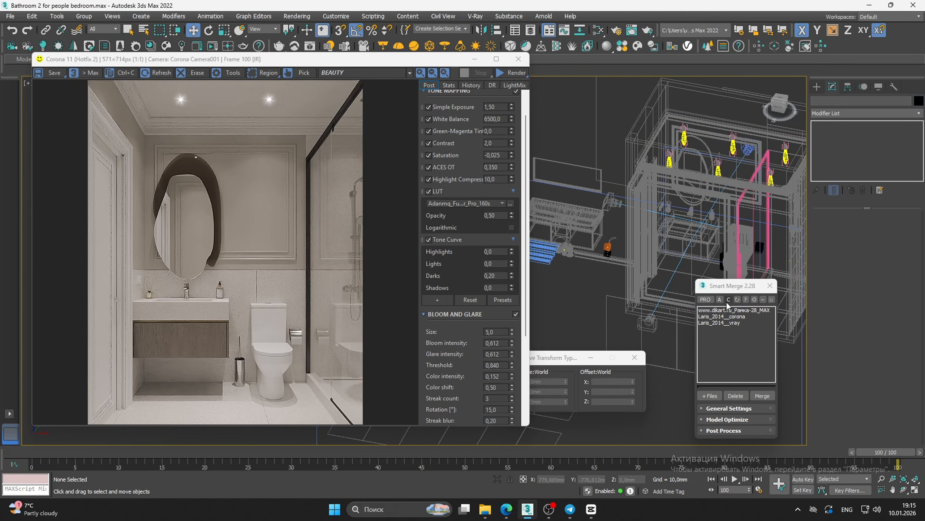
pyautogui.click(718, 317)
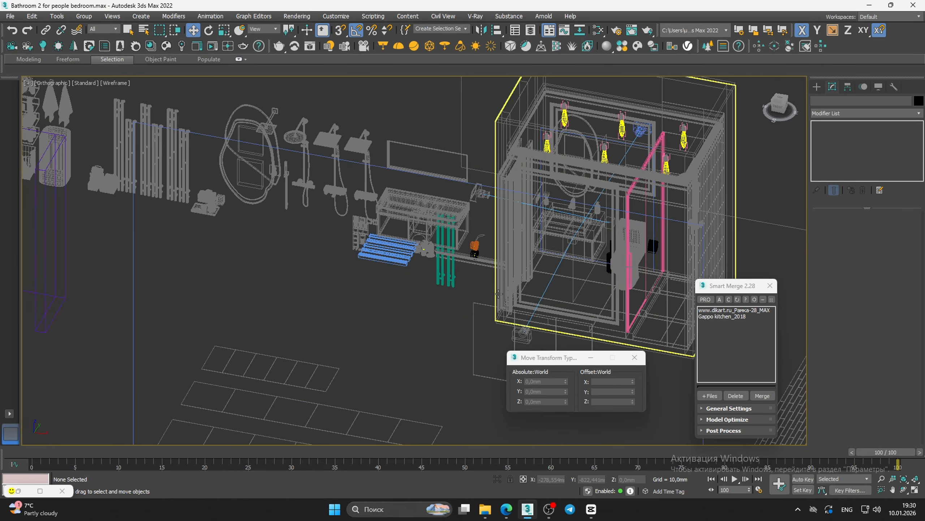
# Merge the Gappo kitchen_2018 faucet model into the bathroom scene
pyautogui.click(499, 293)
pyautogui.click(456, 311)
pyautogui.moveTo(460, 310); pyautogui.dragTo(410, 311, button='middle')
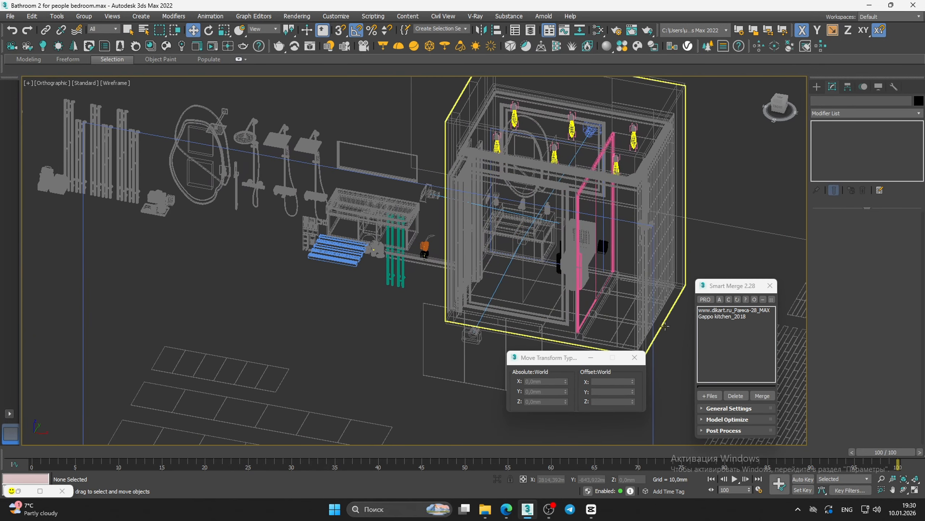
pyautogui.doubleClick(718, 316)
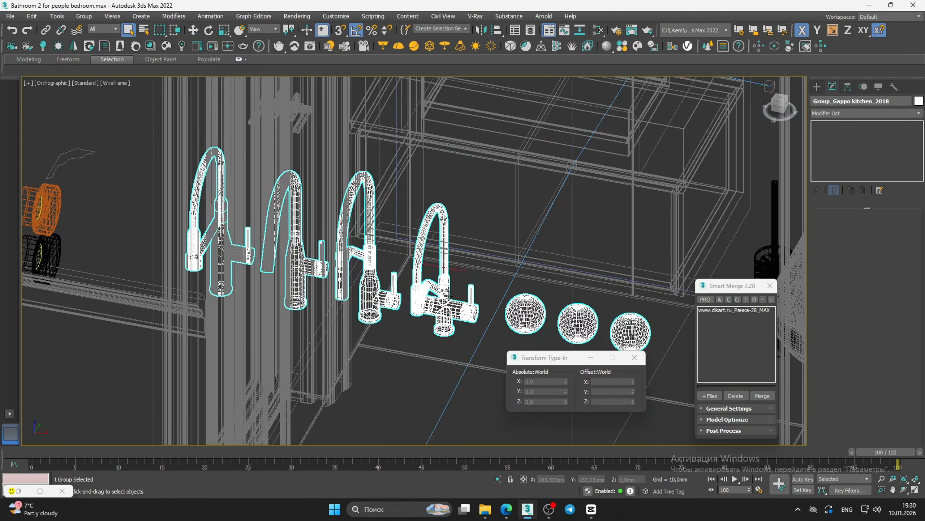
# Move the merged Gappo faucets outside the bathroom beside the spare models, to about X -3479 mm, Y -1196 mm
pyautogui.scroll(-3, 445, 297)
pyautogui.keyDown('alt'); pyautogui.moveTo(445, 296); pyautogui.dragTo(476, 272, button='middle'); pyautogui.keyUp('alt')
pyautogui.press('w')
pyautogui.scroll(-4, 468, 304)
pyautogui.moveTo(483, 264); pyautogui.dragTo(174, 332)
pyautogui.moveTo(173, 332); pyautogui.dragTo(239, 306, button='middle')
pyautogui.keyDown('alt'); pyautogui.moveTo(239, 306); pyautogui.dragTo(255, 310, button='middle'); pyautogui.keyUp('alt')
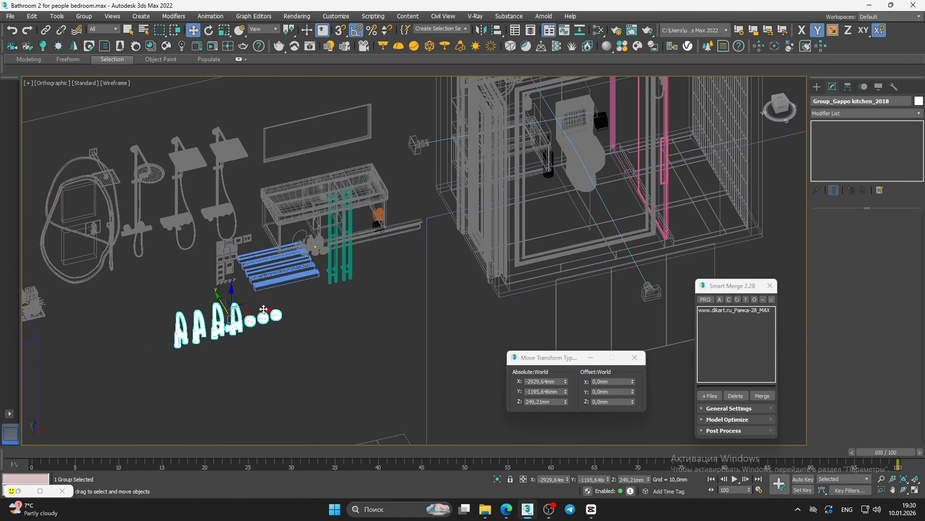
pyautogui.moveTo(260, 311); pyautogui.dragTo(208, 316)
pyautogui.scroll(-3, 208, 316)
pyautogui.moveTo(208, 317); pyautogui.dragTo(263, 346, button='middle')
pyautogui.click(265, 348)
# Switch the viewport to shaded display and ungroup Group_Gappo kitchen_2018
pyautogui.scroll(5, 241, 310)
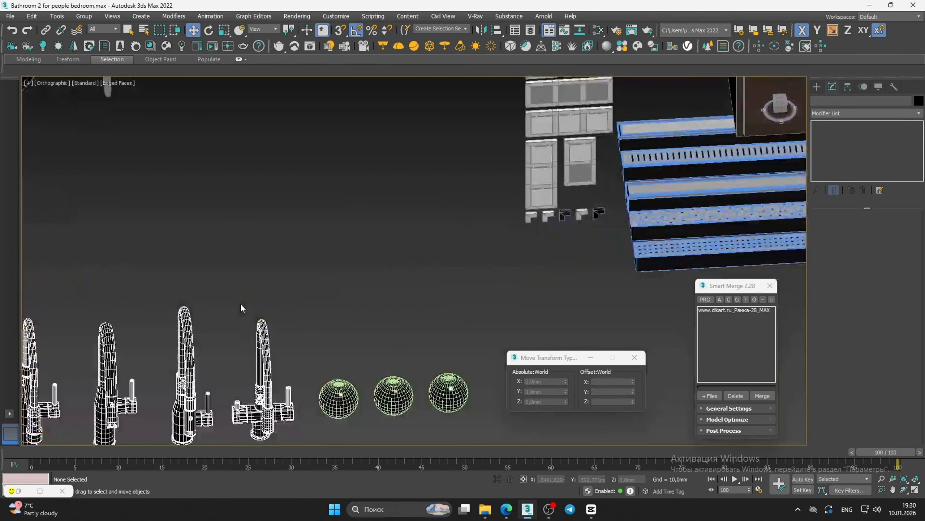
pyautogui.keyDown('alt'); pyautogui.moveTo(242, 310); pyautogui.dragTo(312, 265, button='middle'); pyautogui.keyUp('alt')
pyautogui.press('F3')
pyautogui.moveTo(289, 296)
pyautogui.mouseDown(button='middle')
pyautogui.moveTo(340, 220)
pyautogui.moveTo(400, 260)
pyautogui.mouseUp(button='middle')
pyautogui.click(341, 212)
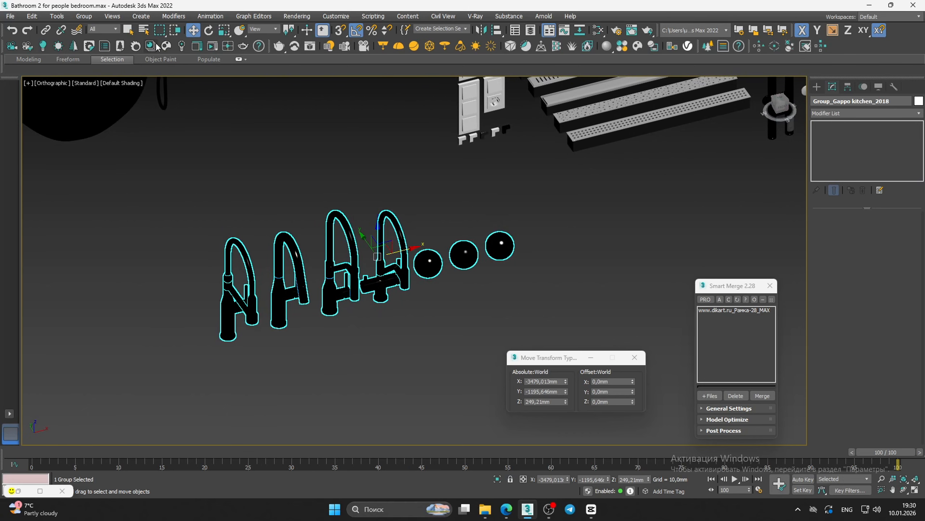
pyautogui.click(88, 19)
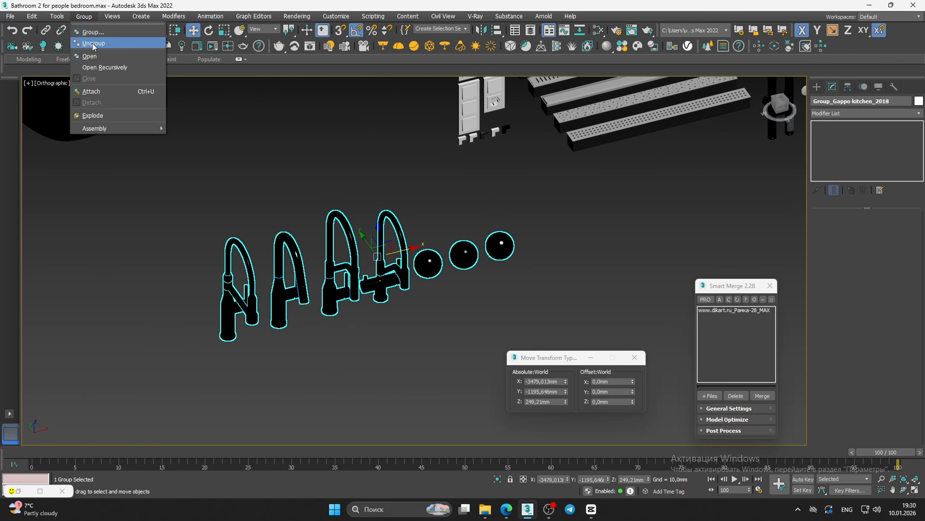
pyautogui.click(93, 43)
pyautogui.click(312, 254)
# Ungroup the nested Gappo Kitchen group into separate faucets and clear the selection
pyautogui.scroll(5, 296, 274)
pyautogui.click(283, 257)
pyautogui.scroll(-5, 299, 252)
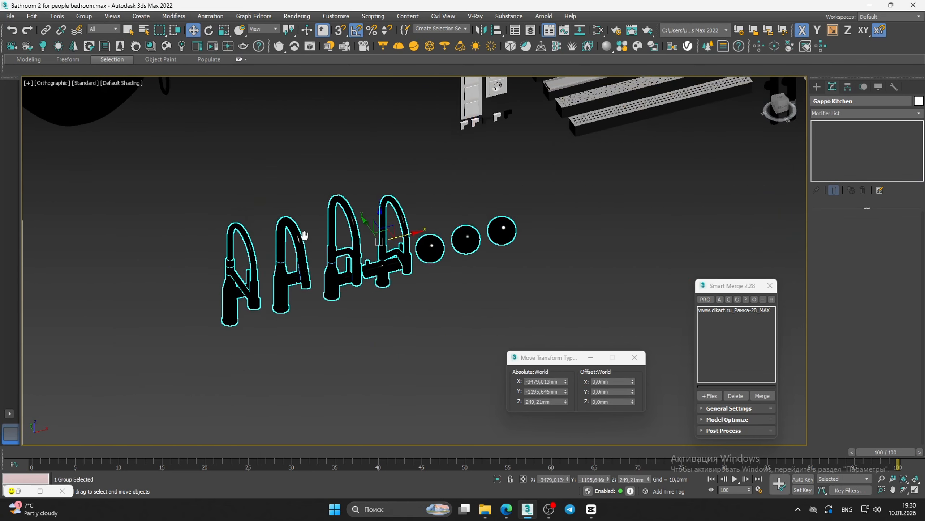
pyautogui.click(87, 18)
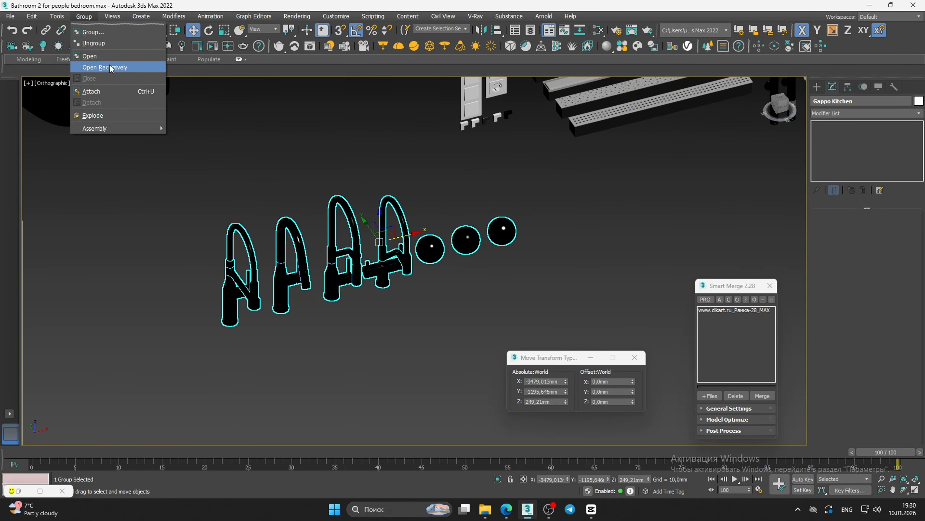
pyautogui.click(120, 42)
pyautogui.click(309, 182)
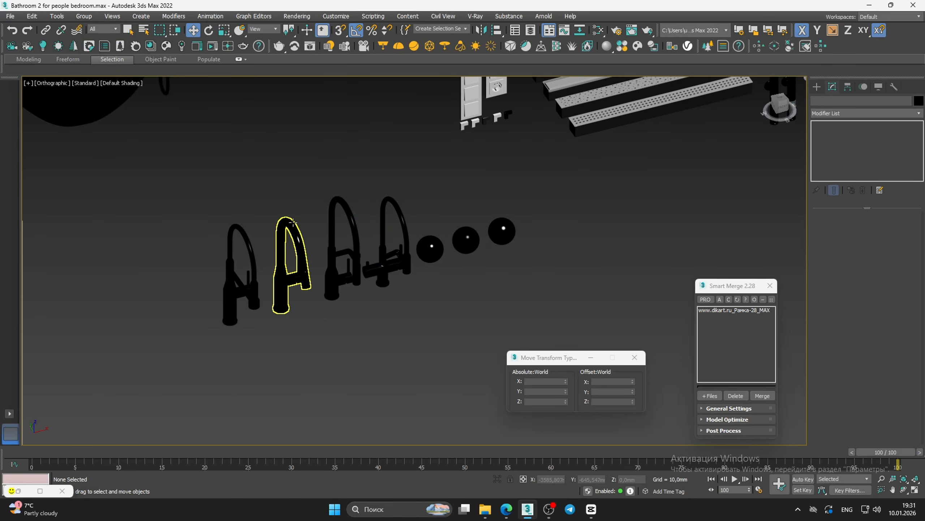
# Select the Gappo G4398-46 faucet and sample its Gold Multi/Sub-Object material into the Slate Material Editor
pyautogui.click(295, 238)
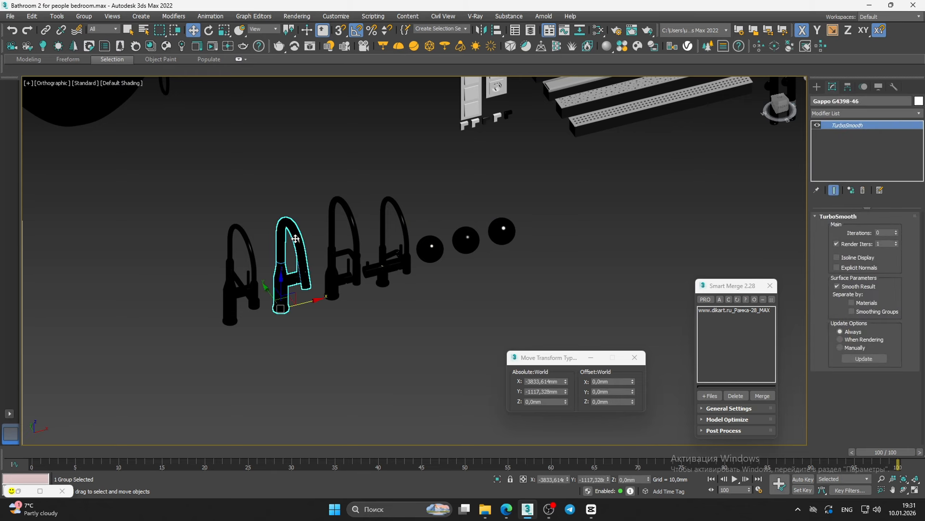
pyautogui.press('m')
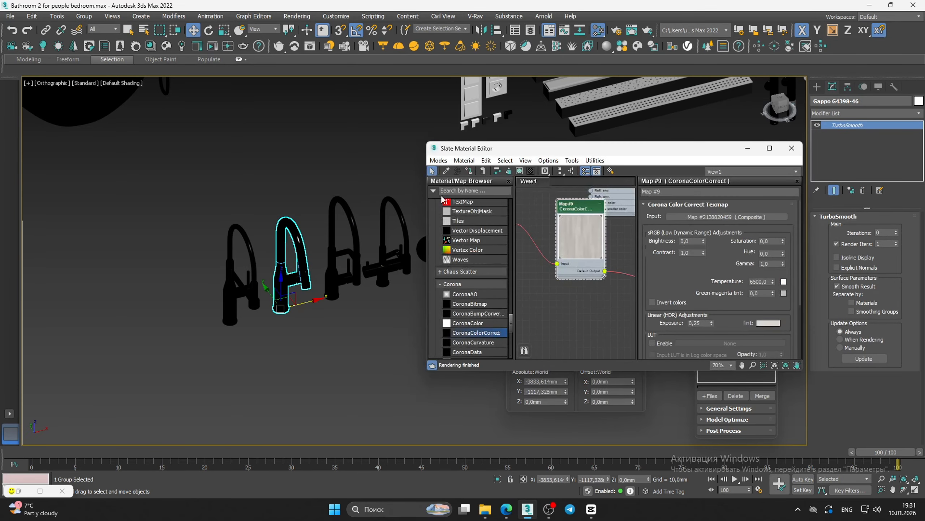
pyautogui.click(446, 170)
pyautogui.press('z')
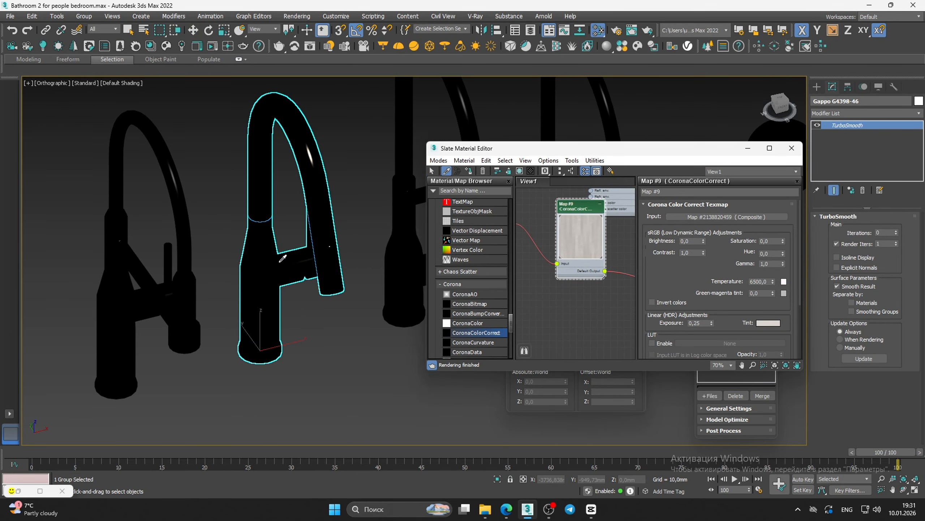
pyautogui.scroll(-5, 586, 274)
pyautogui.moveTo(587, 274); pyautogui.dragTo(558, 254, button='middle')
pyautogui.scroll(-4, 558, 254)
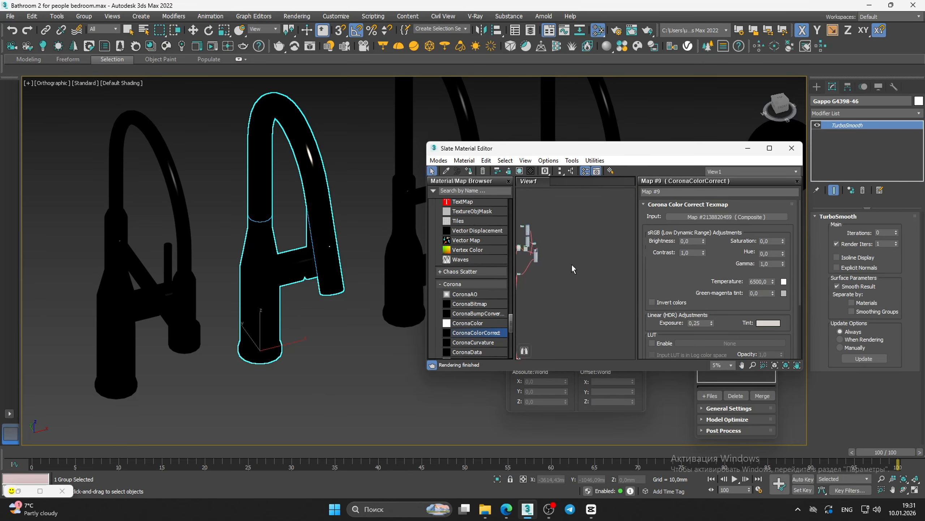
pyautogui.scroll(4, 281, 279)
pyautogui.click(265, 265)
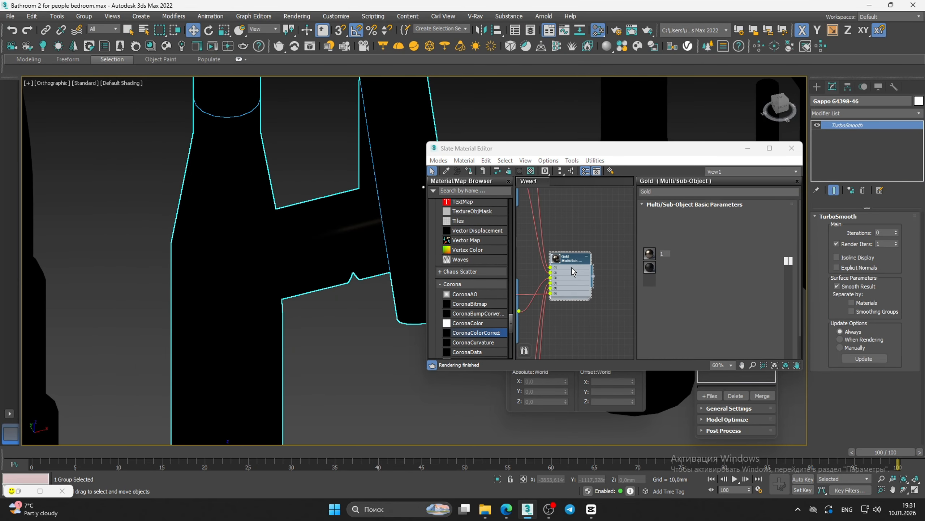
# Open the CoronaLegacyMtl settings of the Gold material's first sub-material and inspect its preview
pyautogui.moveTo(563, 309); pyautogui.dragTo(566, 308, button='middle')
pyautogui.moveTo(566, 309); pyautogui.dragTo(577, 362, button='middle')
pyautogui.moveTo(577, 288); pyautogui.dragTo(595, 339, button='middle')
pyautogui.scroll(4, 570, 256)
pyautogui.doubleClick(557, 268)
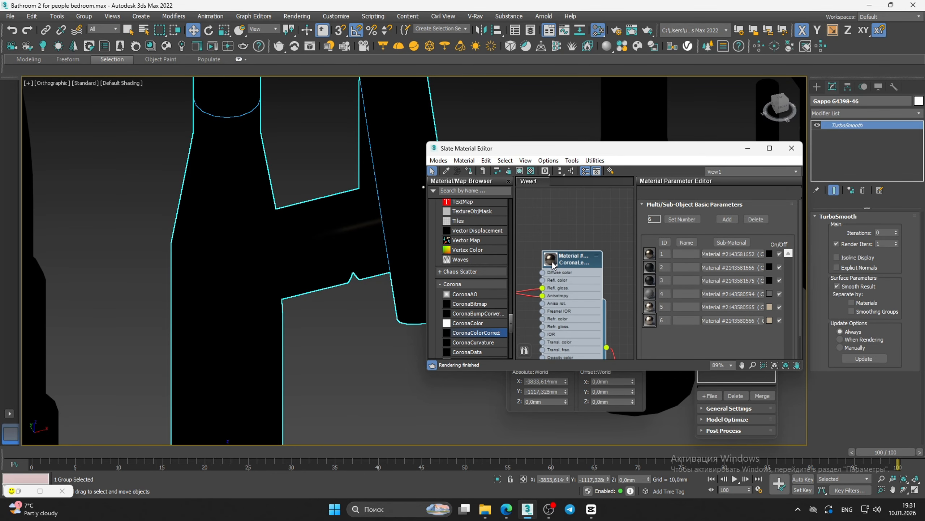
pyautogui.moveTo(555, 264); pyautogui.dragTo(575, 249, button='middle')
pyautogui.scroll(4, 574, 249)
pyautogui.rightClick(569, 245)
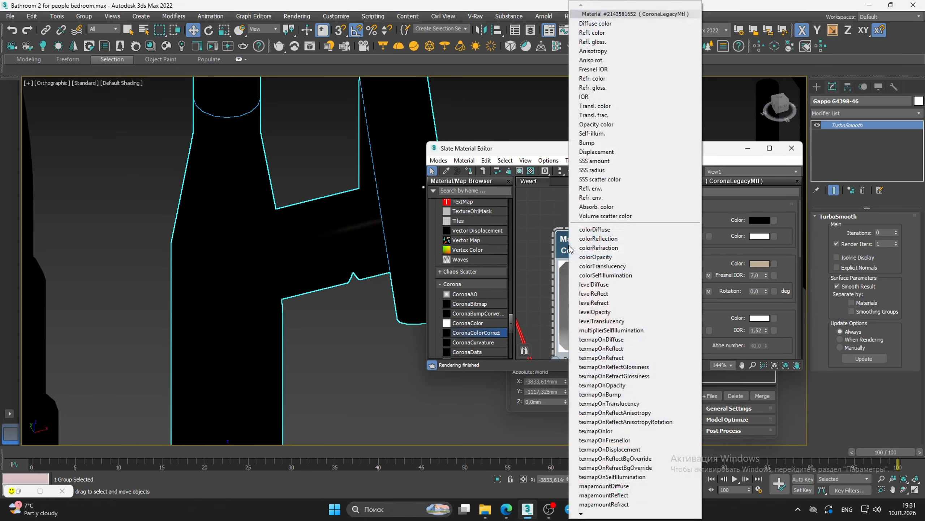
pyautogui.click(550, 246)
# Trace the first sub-material's output to the Gold Multi/Sub-Object node and detach it from that node
pyautogui.scroll(-7, 576, 270)
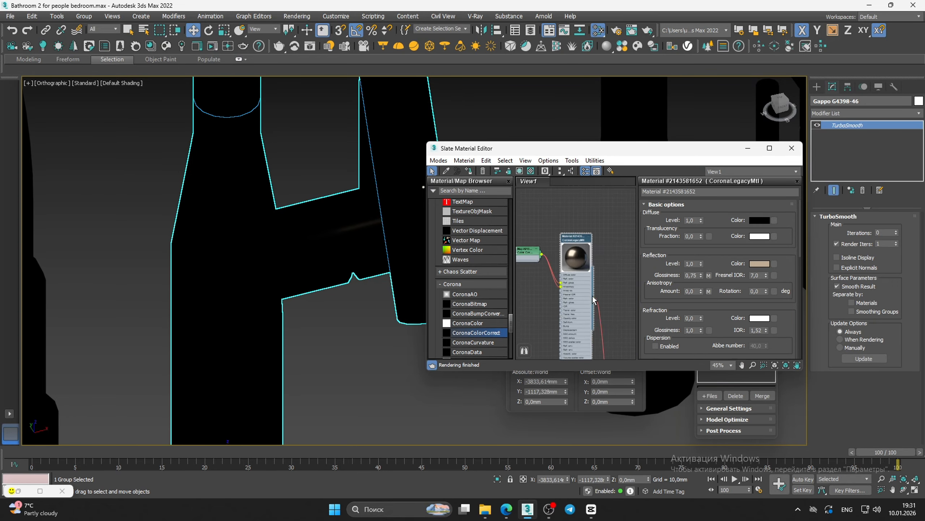
pyautogui.moveTo(602, 305); pyautogui.dragTo(601, 304)
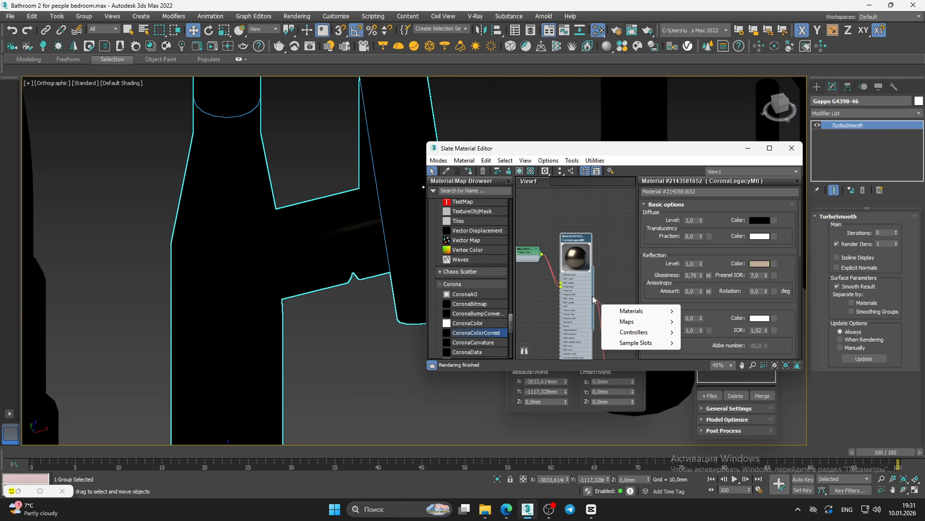
pyautogui.click(596, 294)
pyautogui.scroll(-5, 579, 241)
pyautogui.moveTo(578, 239); pyautogui.dragTo(573, 211, button='middle')
pyautogui.scroll(6, 580, 258)
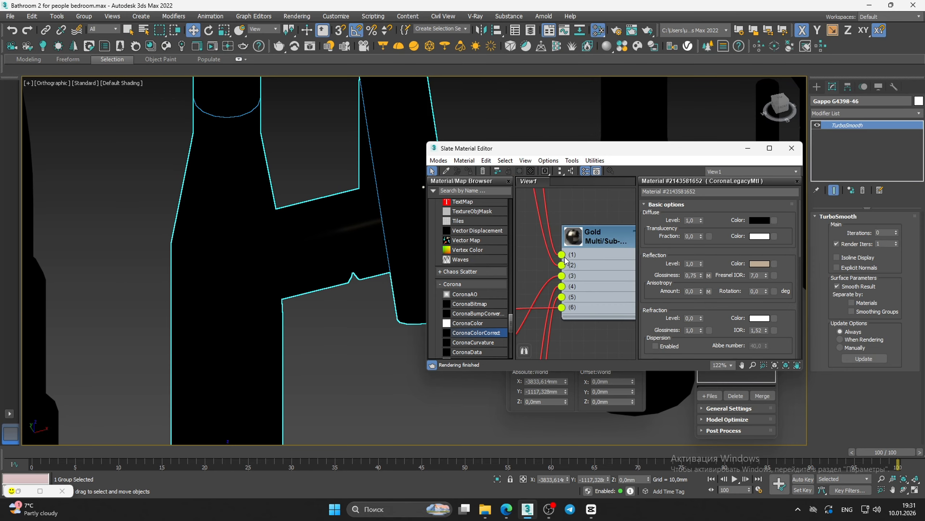
pyautogui.scroll(-6, 579, 251)
pyautogui.scroll(4, 579, 255)
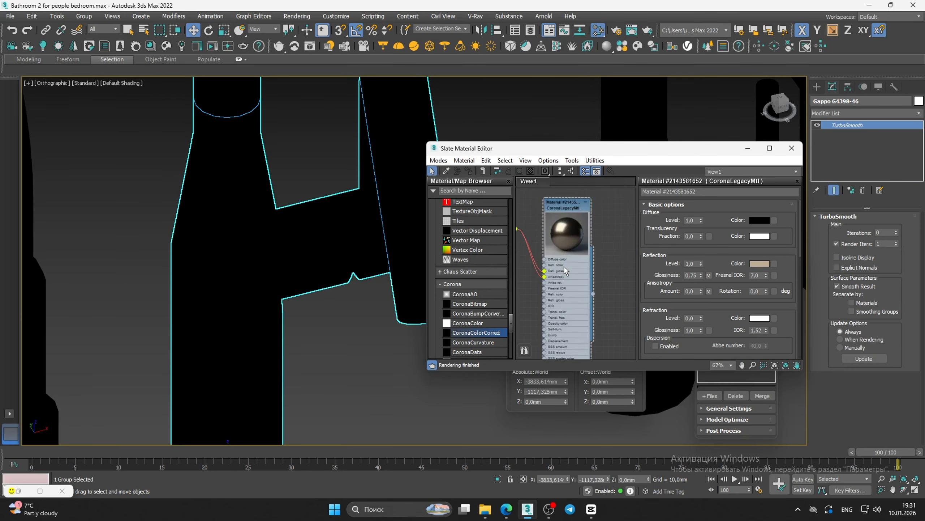
# Isolate the Gappo G4398-46 faucet together with the shower door, paper holder, toilet brush, basin faucet, room door and shower set
pyautogui.click(752, 148)
pyautogui.scroll(-10, 558, 206)
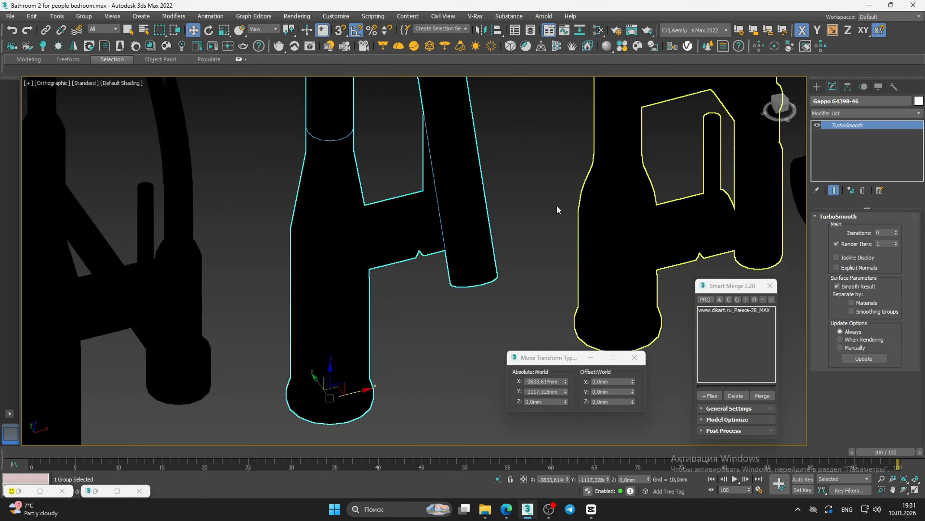
pyautogui.hotkey('alt', 'w')
pyautogui.hotkey('alt', 'w')
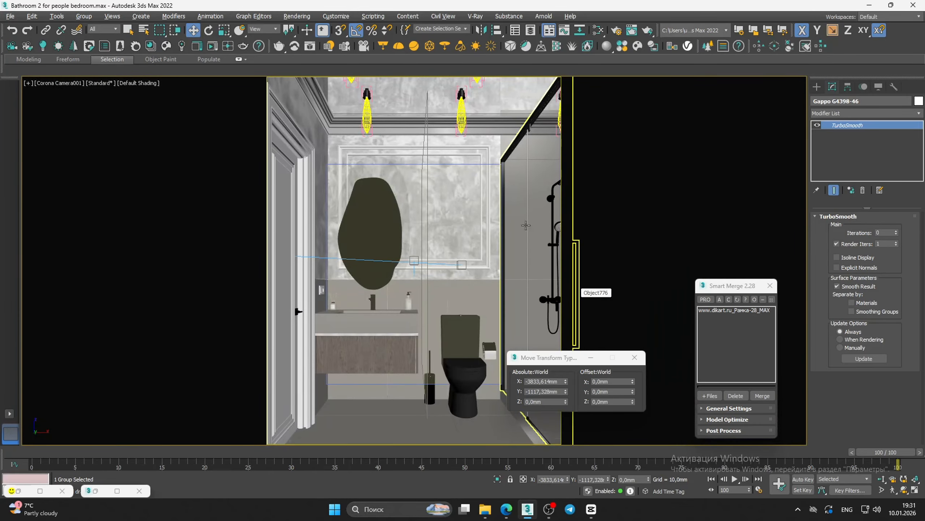
pyautogui.keyDown('ctrl'); pyautogui.click(518, 142); pyautogui.keyUp('ctrl')
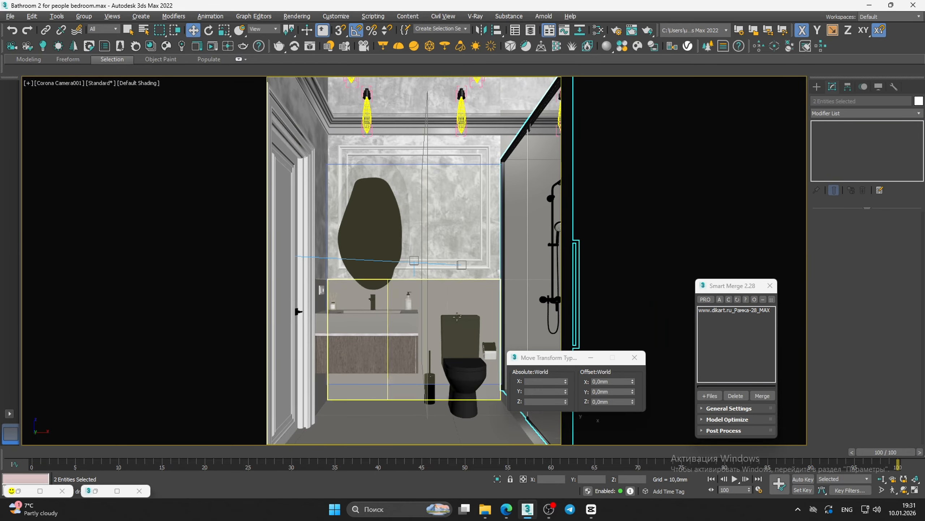
pyautogui.keyDown('ctrl'); pyautogui.click(490, 349); pyautogui.keyUp('ctrl')
pyautogui.keyDown('ctrl'); pyautogui.click(432, 379); pyautogui.keyUp('ctrl')
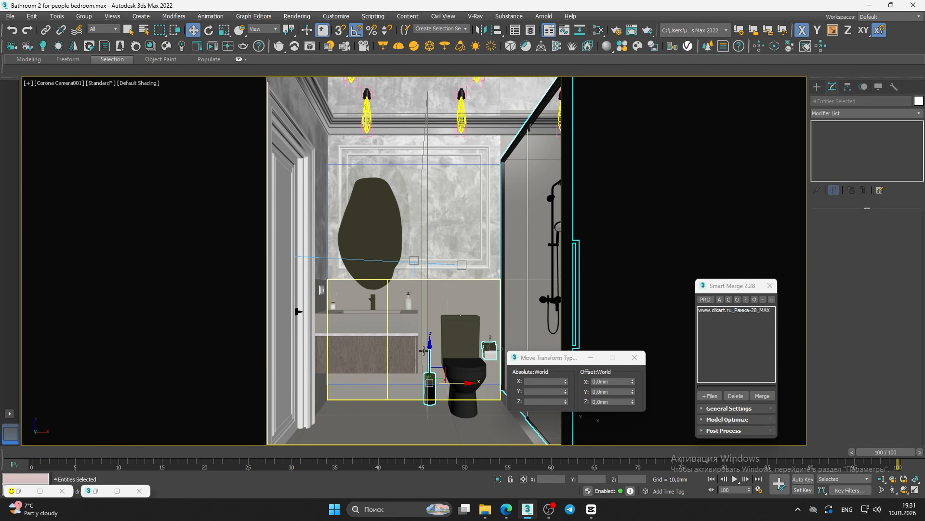
pyautogui.keyDown('ctrl'); pyautogui.click(372, 302); pyautogui.keyUp('ctrl')
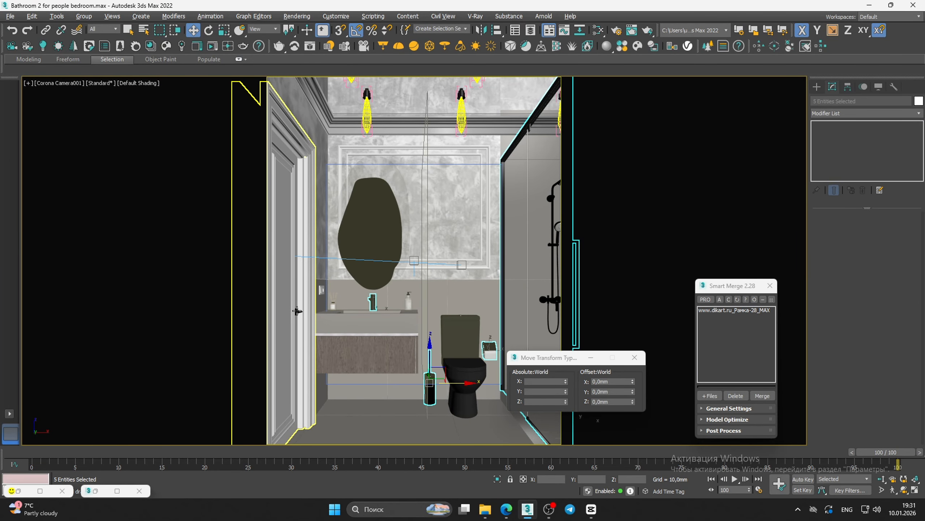
pyautogui.keyDown('ctrl'); pyautogui.click(298, 311); pyautogui.keyUp('ctrl')
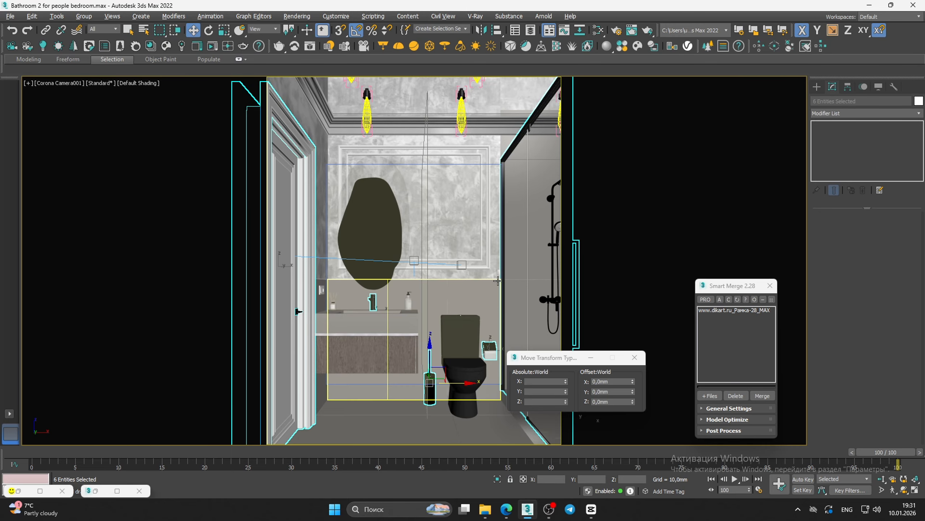
pyautogui.press('F3')
pyautogui.keyDown('ctrl'); pyautogui.click(554, 259); pyautogui.keyUp('ctrl')
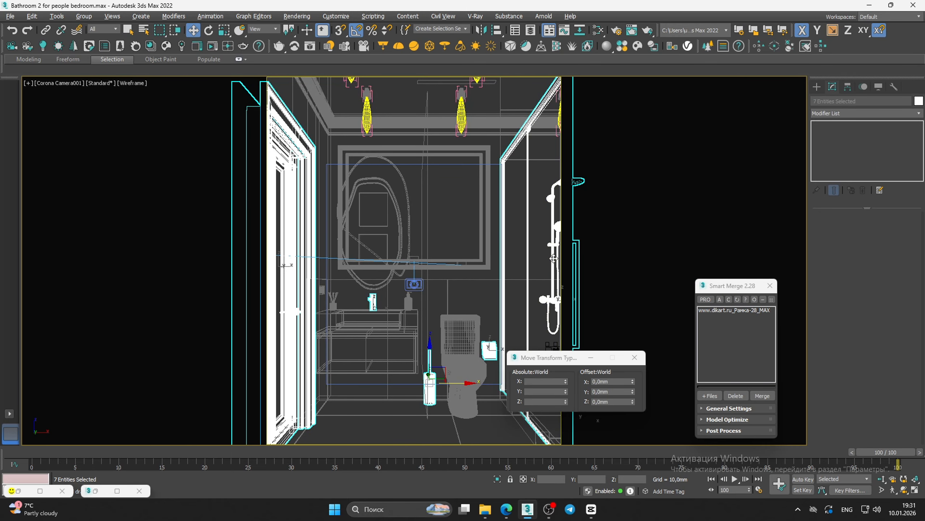
pyautogui.hotkey('alt', 'q')
# Sample the isolated shower set's Multi/Sub-Object material into the material editor and move its node clear of the others
pyautogui.hotkey('alt', 'w')
pyautogui.middleClick(535, 164)
pyautogui.hotkey('alt', 'w')
pyautogui.press('z')
pyautogui.keyDown('alt'); pyautogui.moveTo(536, 164); pyautogui.dragTo(527, 218, button='middle'); pyautogui.keyUp('alt')
pyautogui.click(317, 327)
pyautogui.moveTo(329, 310); pyautogui.dragTo(288, 277, button='middle')
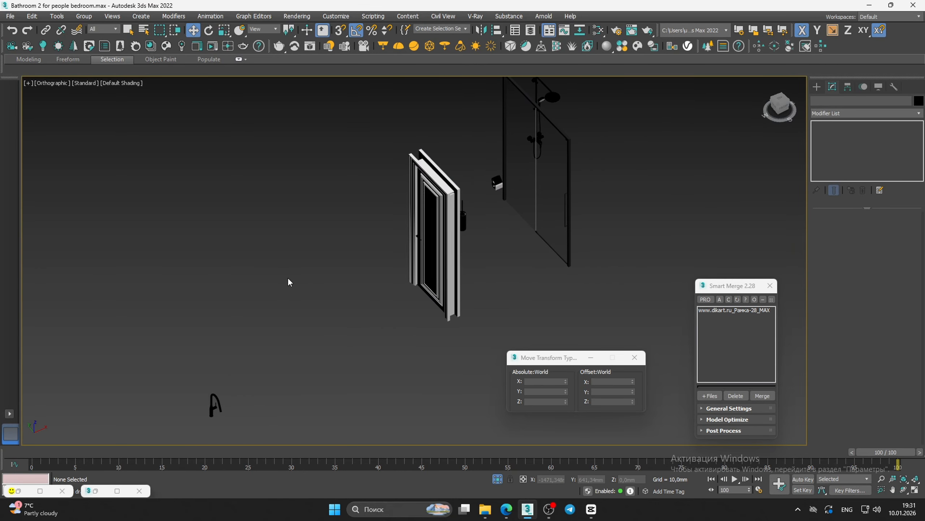
pyautogui.press('m')
pyautogui.click(447, 171)
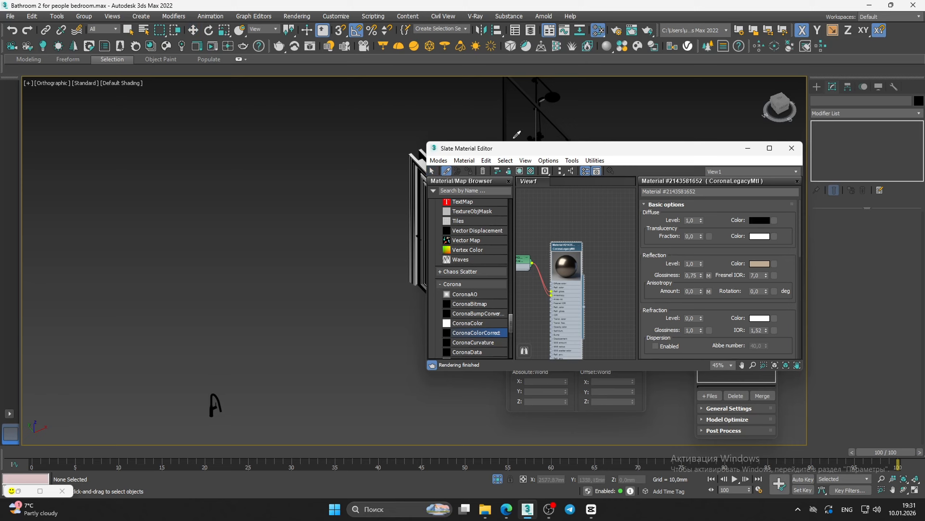
pyautogui.click(545, 112)
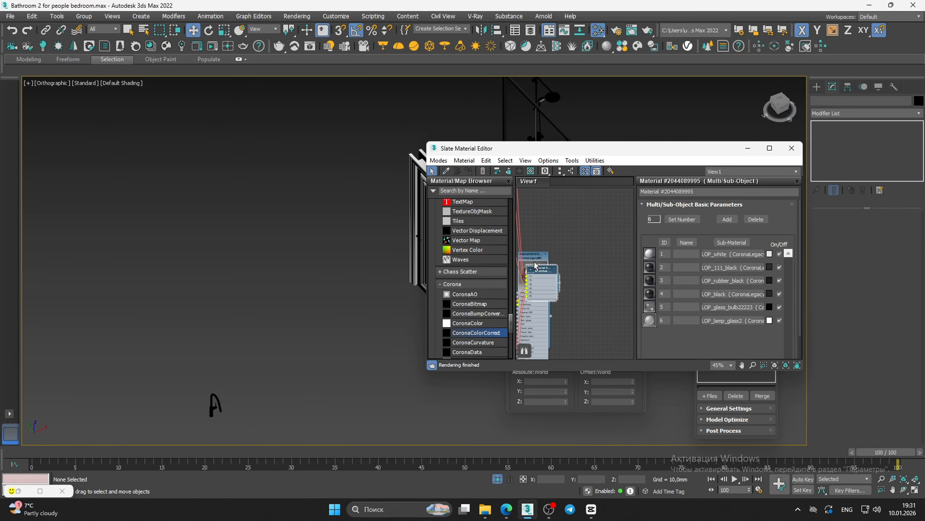
pyautogui.moveTo(564, 304); pyautogui.dragTo(600, 316)
# Spread out the overlapping material nodes and open the settings of the Color Correction map using Metal078.jpg
pyautogui.moveTo(376, 178); pyautogui.dragTo(239, 175, button='middle')
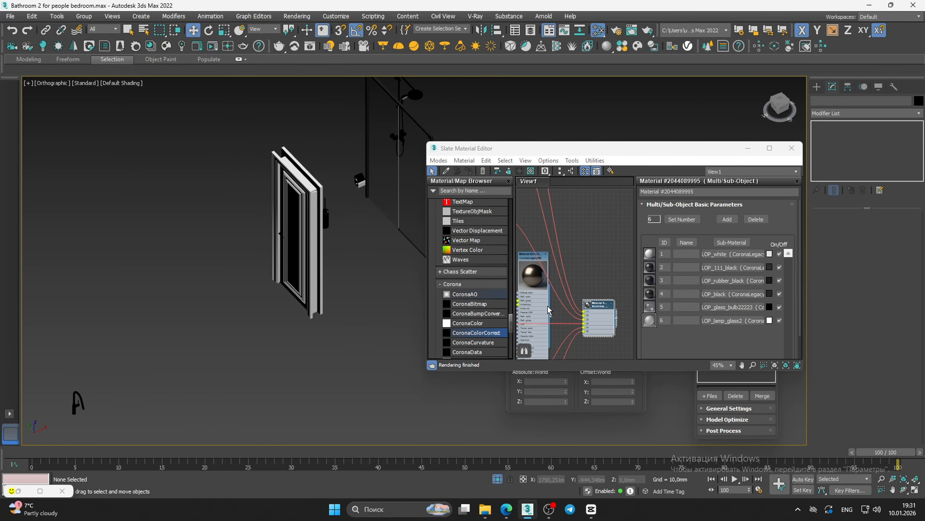
pyautogui.moveTo(541, 299); pyautogui.dragTo(544, 320)
pyautogui.moveTo(544, 319); pyautogui.dragTo(609, 309, button='middle')
pyautogui.moveTo(554, 266); pyautogui.dragTo(554, 295)
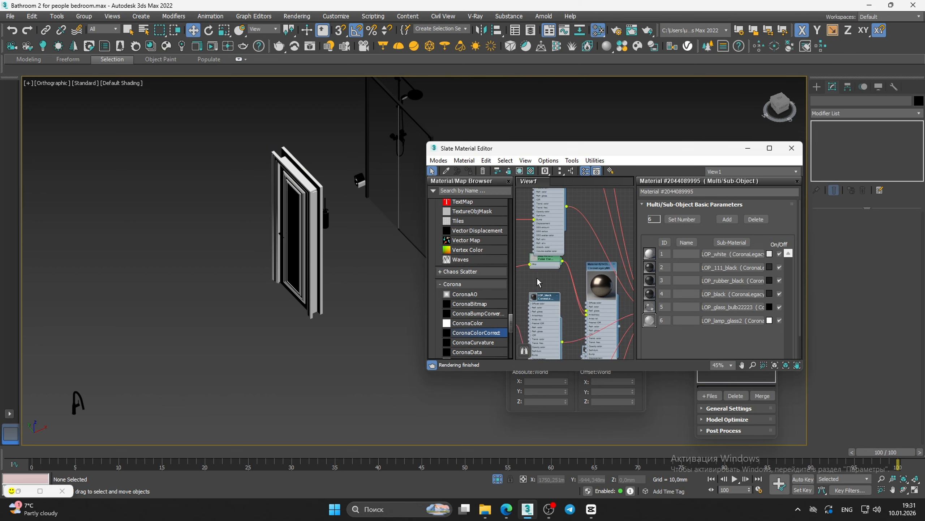
pyautogui.doubleClick(541, 262)
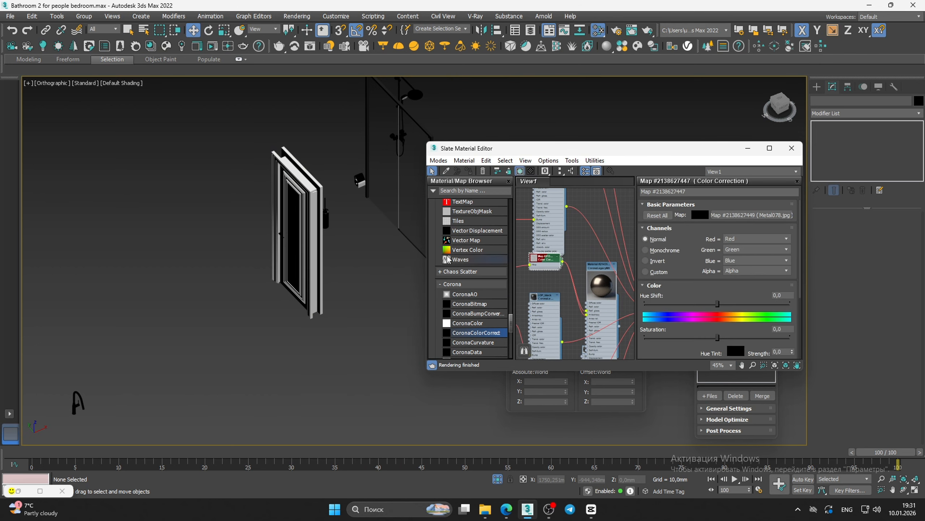
pyautogui.moveTo(573, 279)
pyautogui.mouseDown(button='middle')
pyautogui.moveTo(640, 269)
pyautogui.moveTo(577, 281)
pyautogui.mouseUp(button='middle')
pyautogui.doubleClick(557, 255)
pyautogui.scroll(-1, 583, 270)
pyautogui.doubleClick(569, 257)
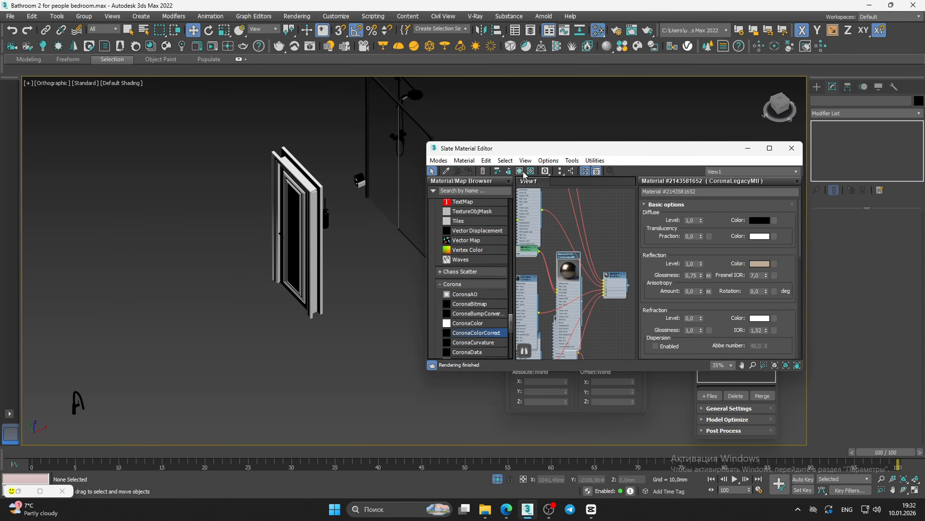
pyautogui.scroll(2, 550, 269)
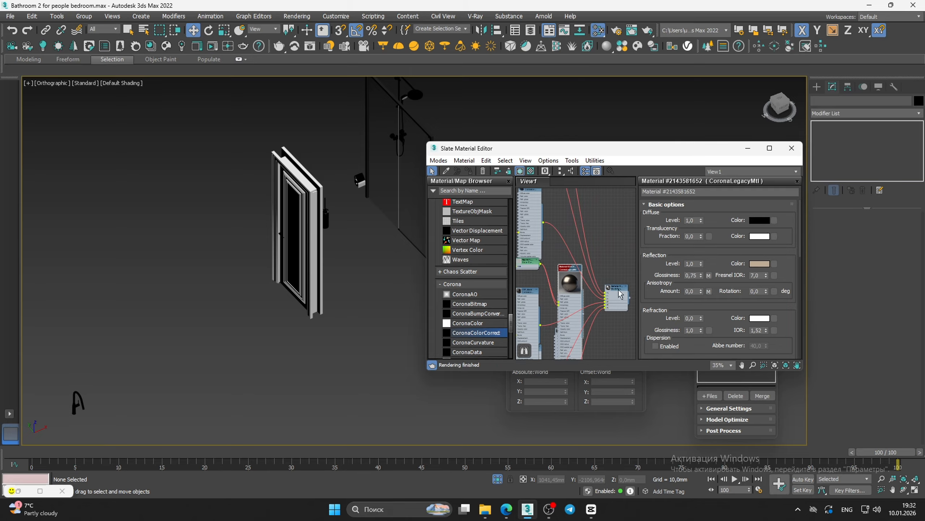
pyautogui.moveTo(554, 269); pyautogui.dragTo(584, 290, button='middle')
pyautogui.moveTo(373, 204); pyautogui.dragTo(332, 286, button='middle')
pyautogui.scroll(5, 359, 213)
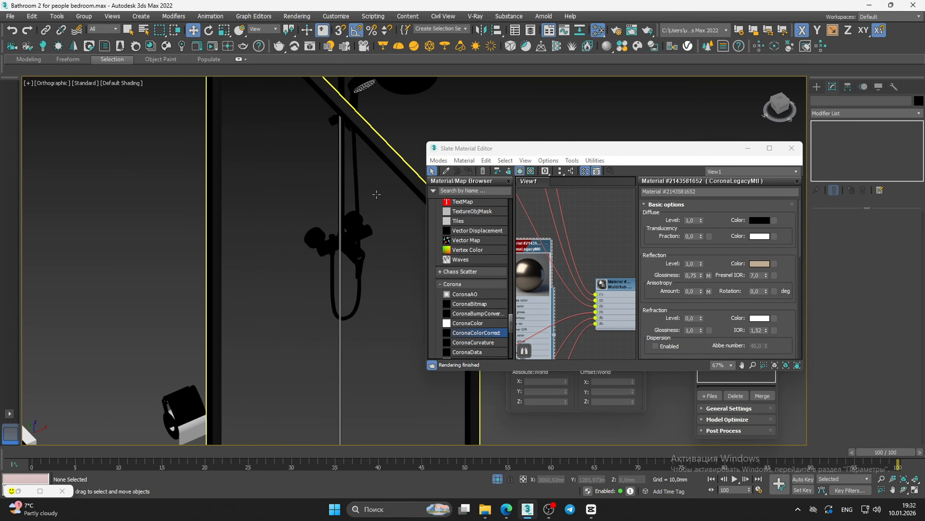
pyautogui.moveTo(383, 186); pyautogui.dragTo(326, 205, button='middle')
pyautogui.scroll(2, 332, 199)
pyautogui.scroll(2, 601, 305)
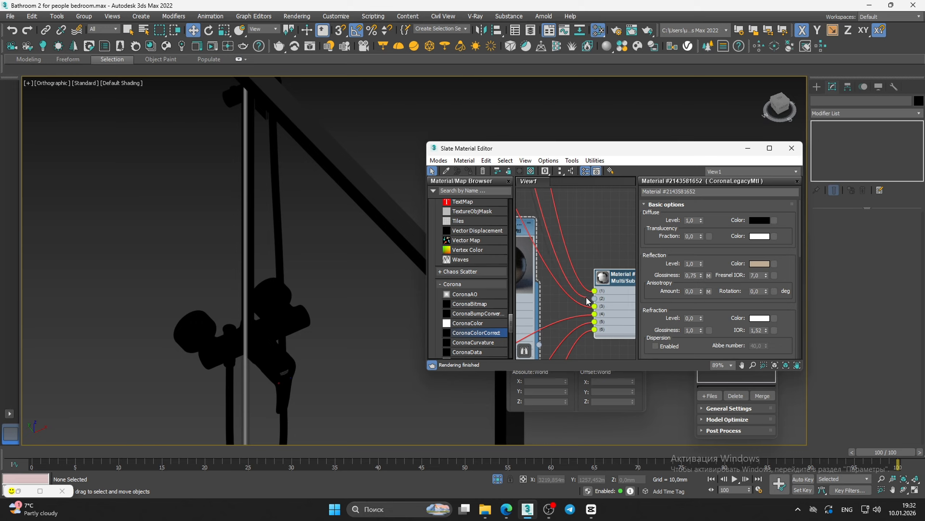
pyautogui.moveTo(588, 301); pyautogui.dragTo(594, 299)
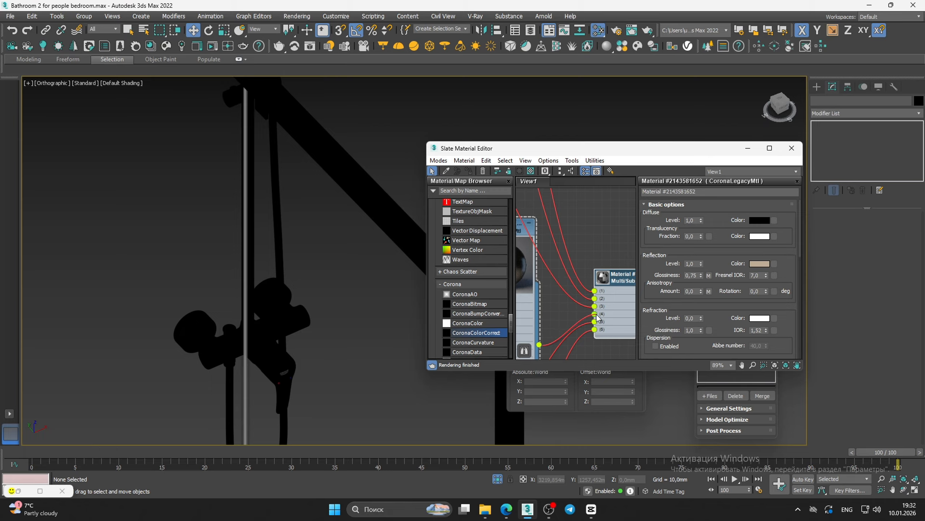
pyautogui.moveTo(571, 311); pyautogui.dragTo(589, 331, button='middle')
pyautogui.scroll(-1, 559, 308)
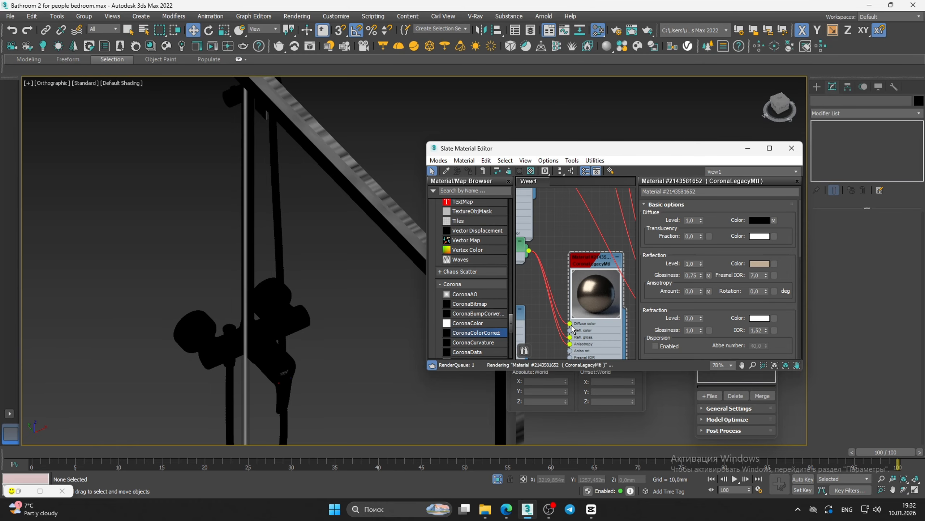
pyautogui.scroll(-4, 521, 292)
pyautogui.scroll(-4, 362, 200)
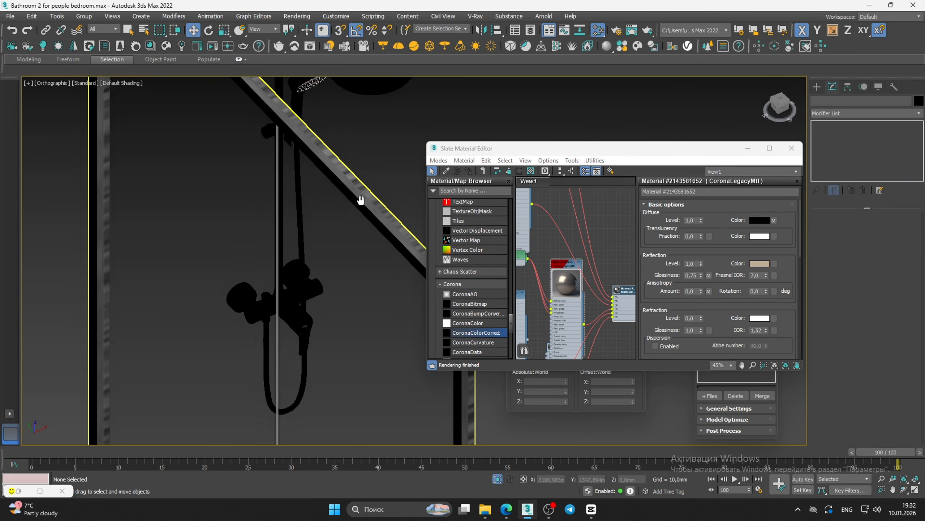
# Switch the viewport to Perspective and bring the toilet paper holder into close view
pyautogui.moveTo(361, 201); pyautogui.dragTo(259, 342, button='middle')
pyautogui.scroll(-3, 259, 343)
pyautogui.scroll(-3, 326, 257)
pyautogui.keyDown('alt'); pyautogui.moveTo(326, 257); pyautogui.dragTo(321, 276, button='middle'); pyautogui.keyUp('alt')
pyautogui.press('p')
pyautogui.moveTo(334, 216); pyautogui.dragTo(251, 279, button='middle')
pyautogui.scroll(5, 358, 253)
pyautogui.scroll(-2, 358, 253)
pyautogui.scroll(-4, 359, 253)
pyautogui.keyDown('alt'); pyautogui.moveTo(358, 253); pyautogui.dragTo(398, 265, button='middle'); pyautogui.keyUp('alt')
pyautogui.scroll(7, 315, 243)
pyautogui.scroll(3, 315, 244)
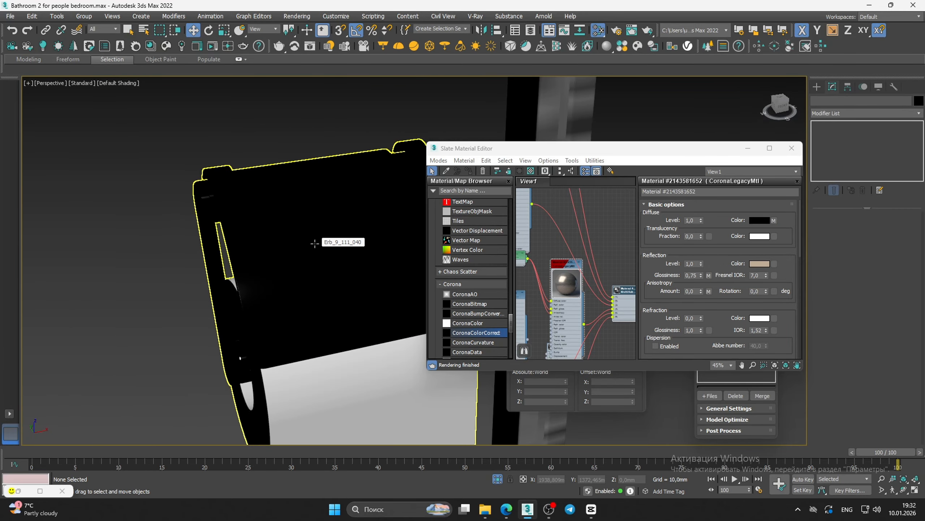
pyautogui.click(315, 243)
pyautogui.scroll(-4, 517, 279)
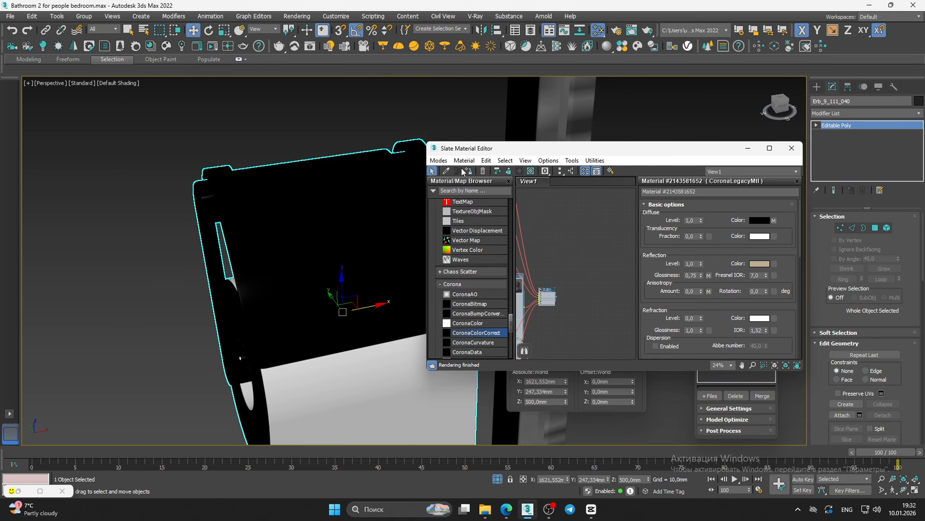
pyautogui.click(446, 170)
pyautogui.click(361, 234)
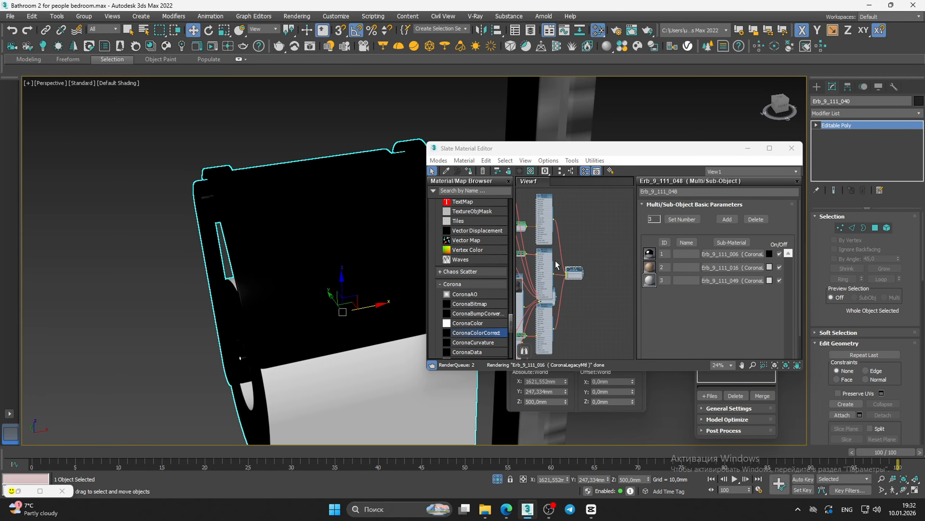
pyautogui.scroll(6, 557, 270)
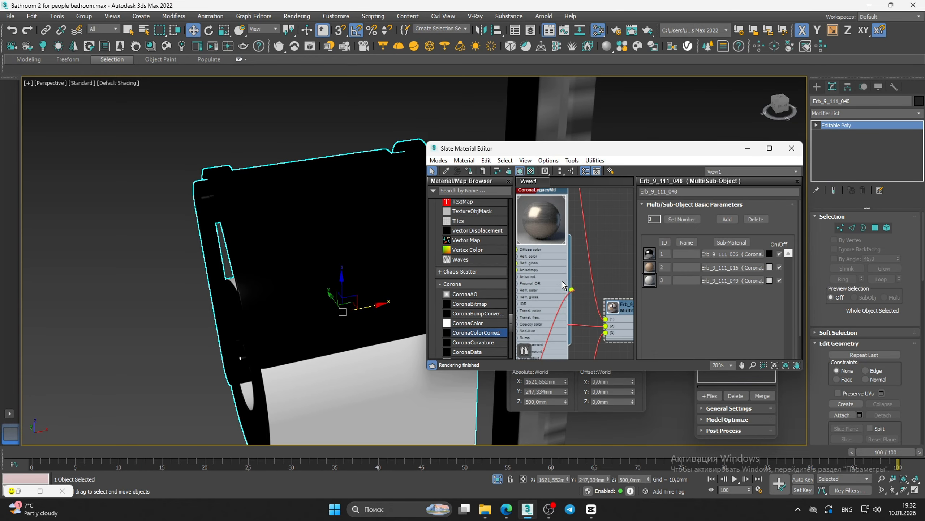
pyautogui.scroll(-6, 376, 199)
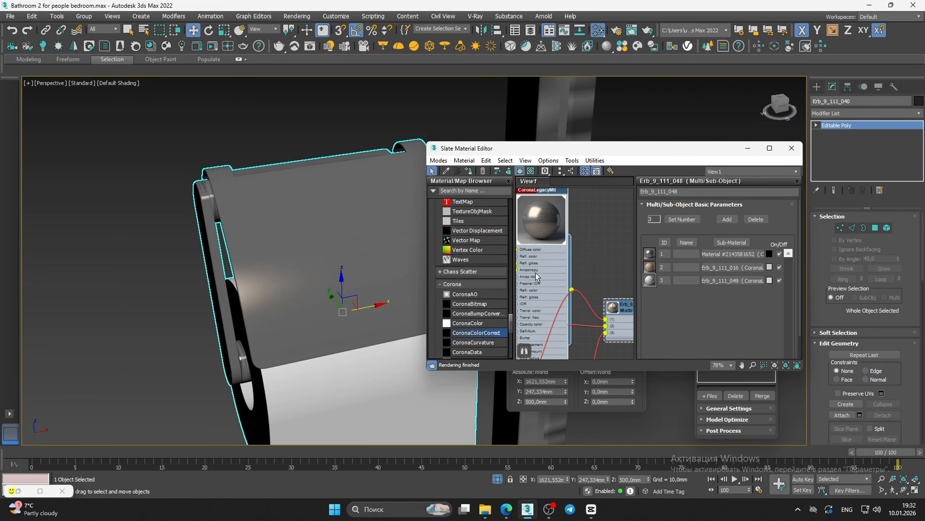
pyautogui.moveTo(376, 199); pyautogui.dragTo(432, 188, button='middle')
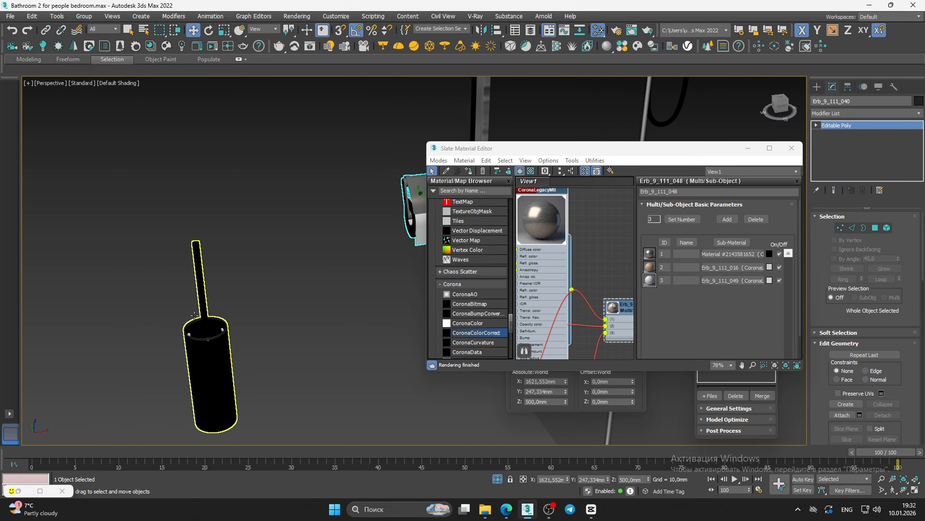
pyautogui.scroll(3, 197, 326)
pyautogui.click(446, 170)
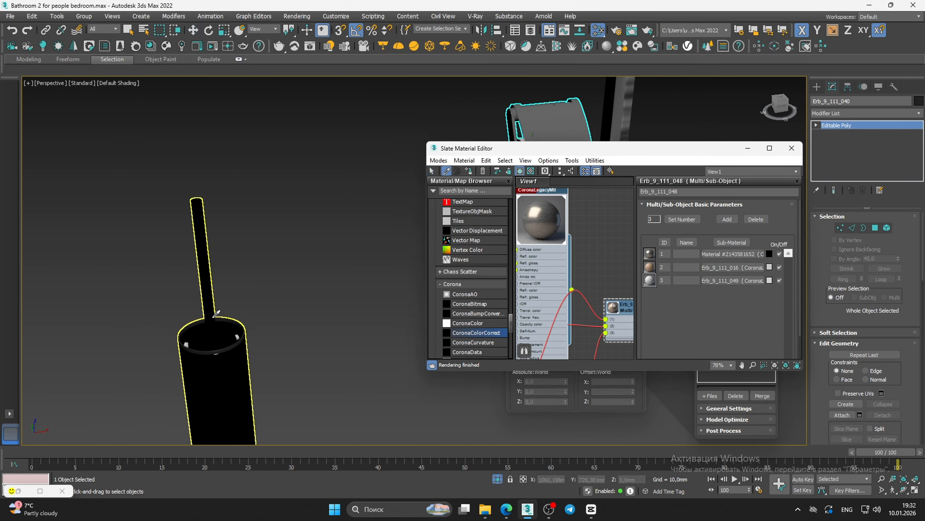
pyautogui.click(211, 364)
pyautogui.moveTo(564, 265); pyautogui.dragTo(614, 261)
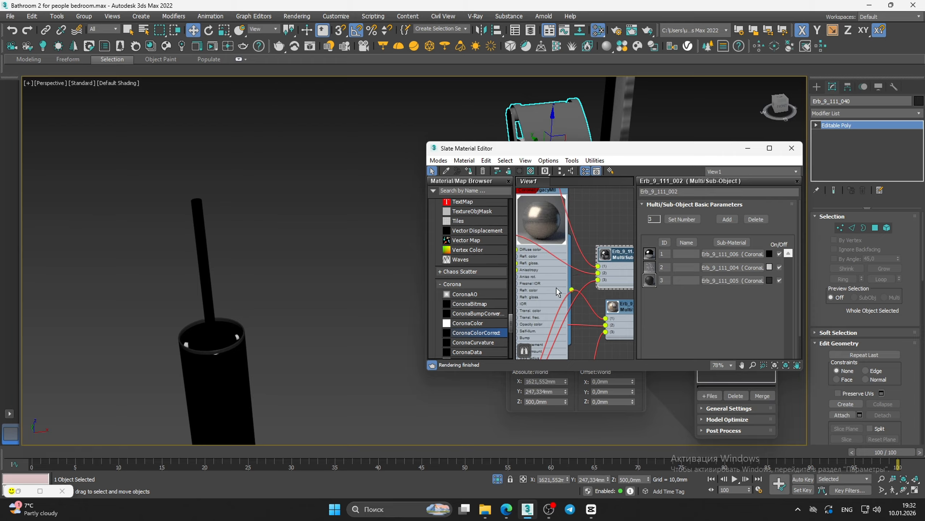
pyautogui.moveTo(557, 288); pyautogui.dragTo(599, 268)
pyautogui.click(569, 276)
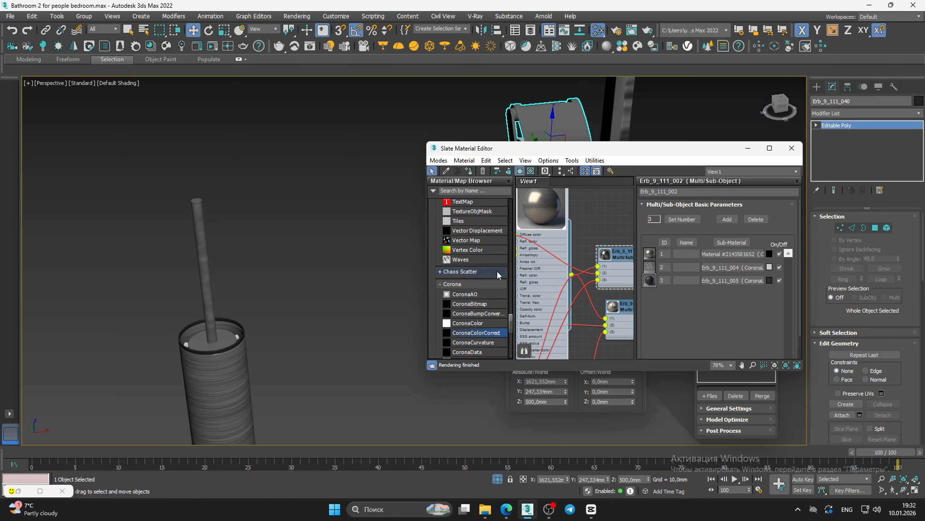
pyautogui.scroll(10, 218, 344)
pyautogui.scroll(-8, 236, 346)
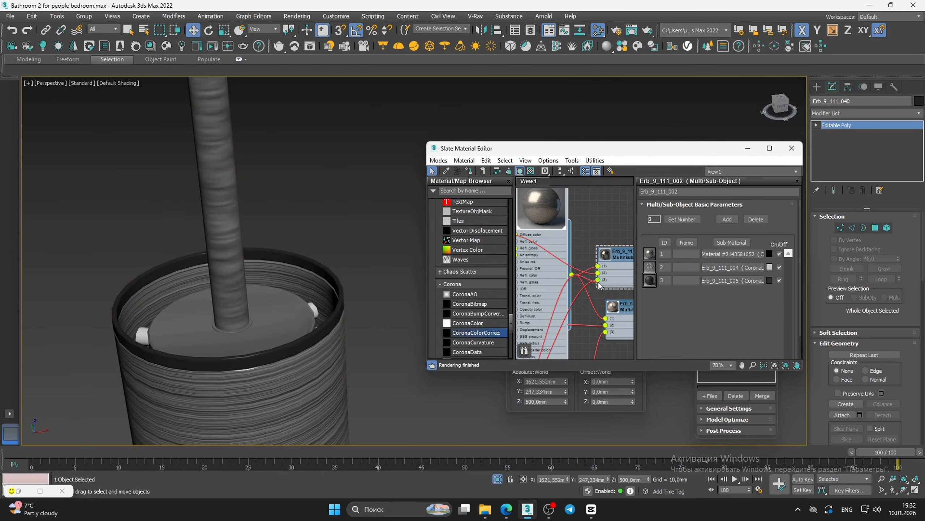
pyautogui.moveTo(599, 285); pyautogui.dragTo(599, 285)
pyautogui.scroll(-10, 229, 321)
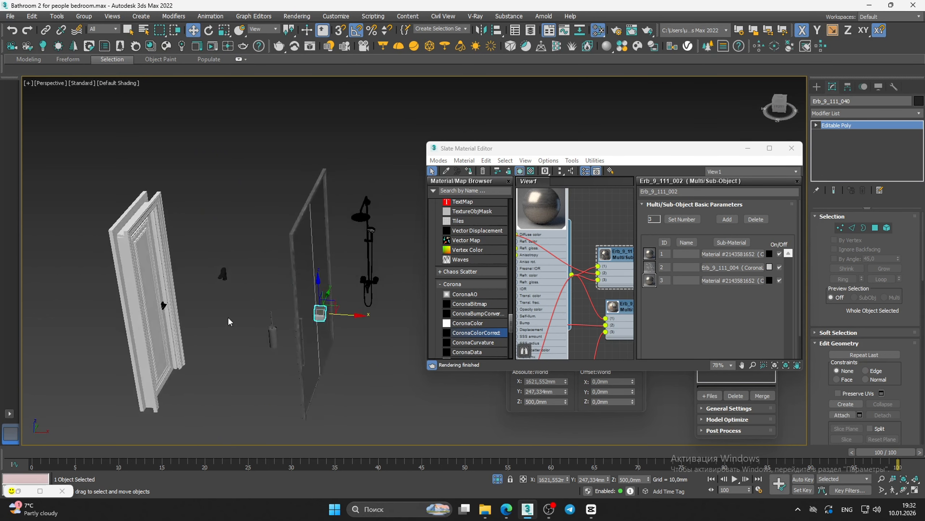
pyautogui.scroll(15, 224, 317)
pyautogui.scroll(-3, 193, 315)
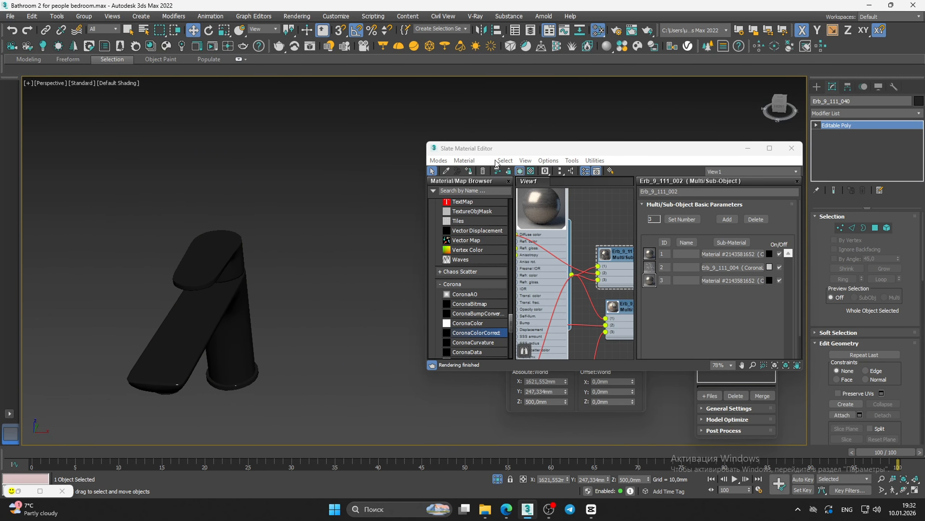
pyautogui.click(446, 171)
pyautogui.click(209, 291)
pyautogui.scroll(3, 568, 255)
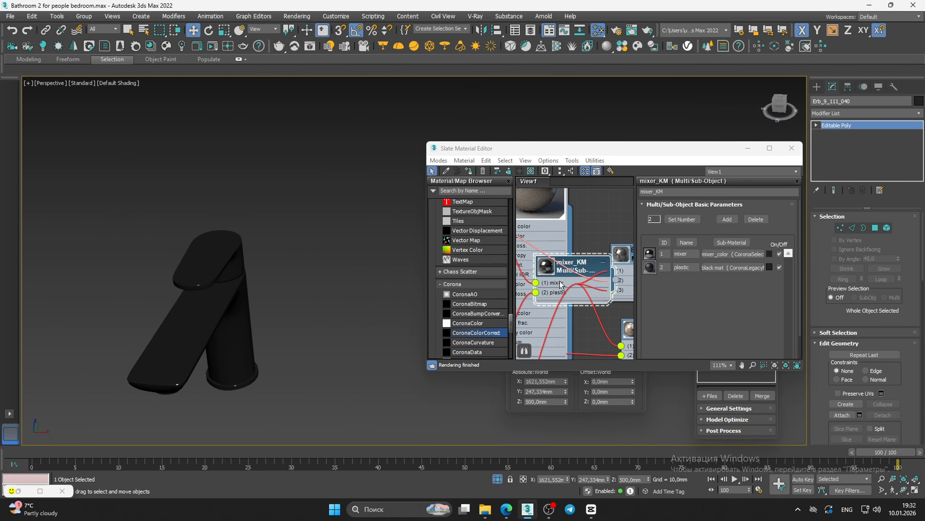
pyautogui.moveTo(561, 278); pyautogui.dragTo(590, 239)
pyautogui.scroll(-5, 285, 294)
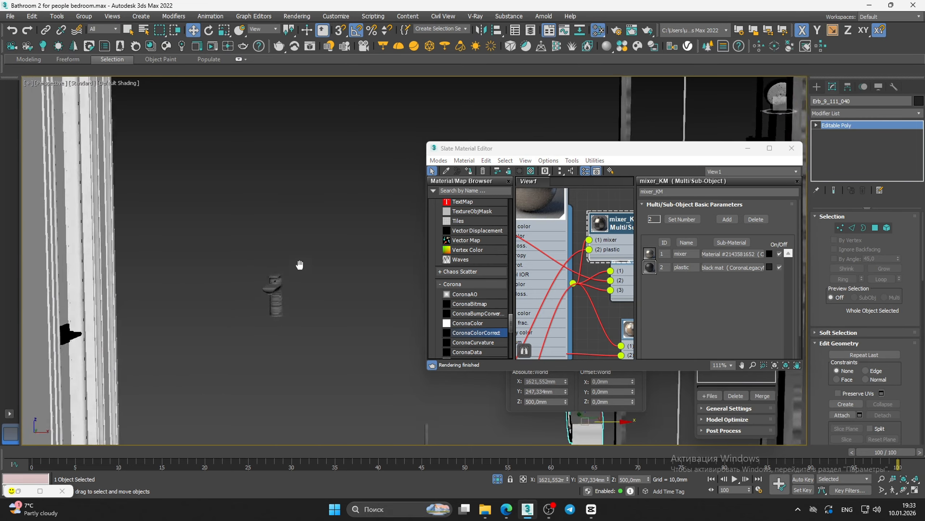
# Check the faucet's underside and sample the room door handle's material into the material editor
pyautogui.scroll(-10, 269, 261)
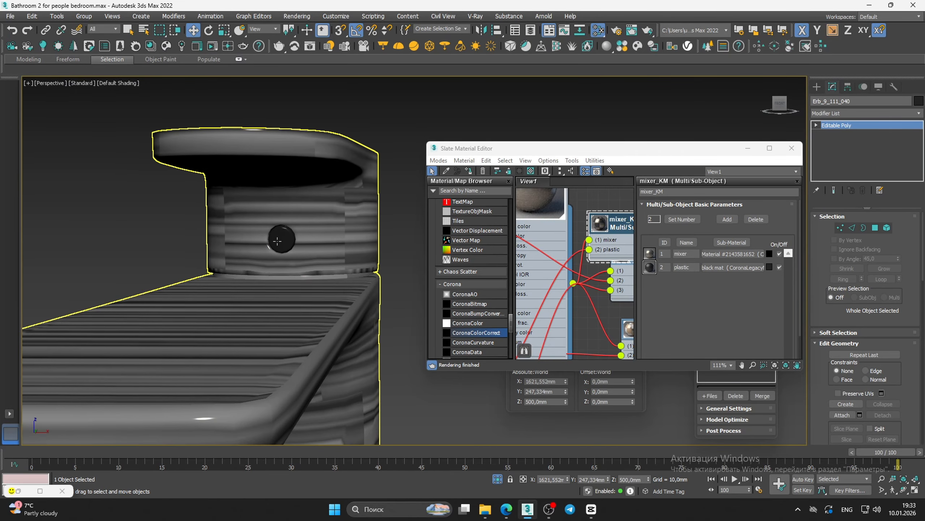
pyautogui.keyDown('alt'); pyautogui.moveTo(291, 266); pyautogui.dragTo(318, 274, button='middle'); pyautogui.keyUp('alt')
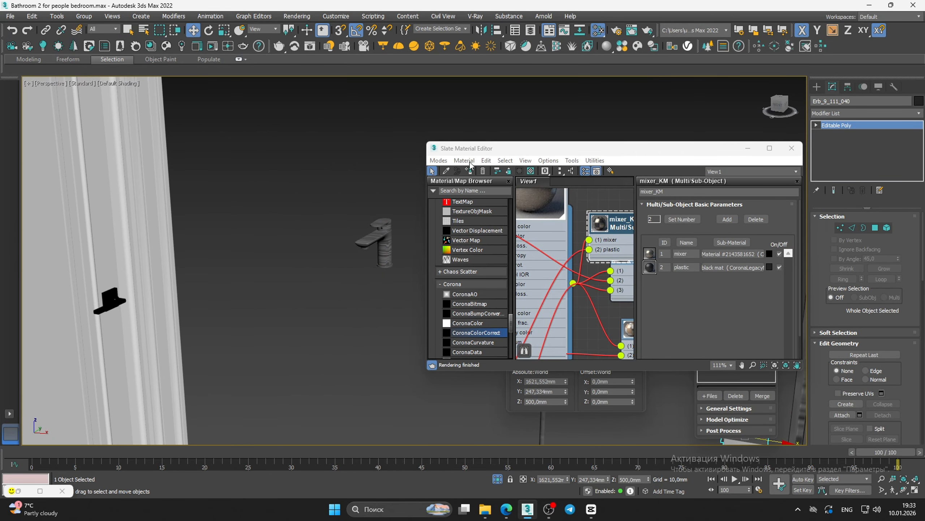
pyautogui.click(446, 171)
pyautogui.scroll(8, 118, 294)
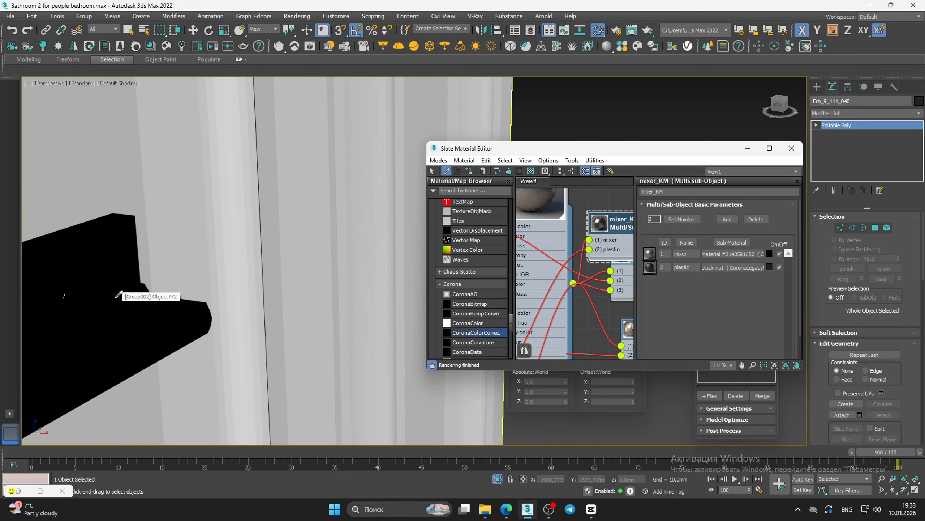
pyautogui.click(119, 295)
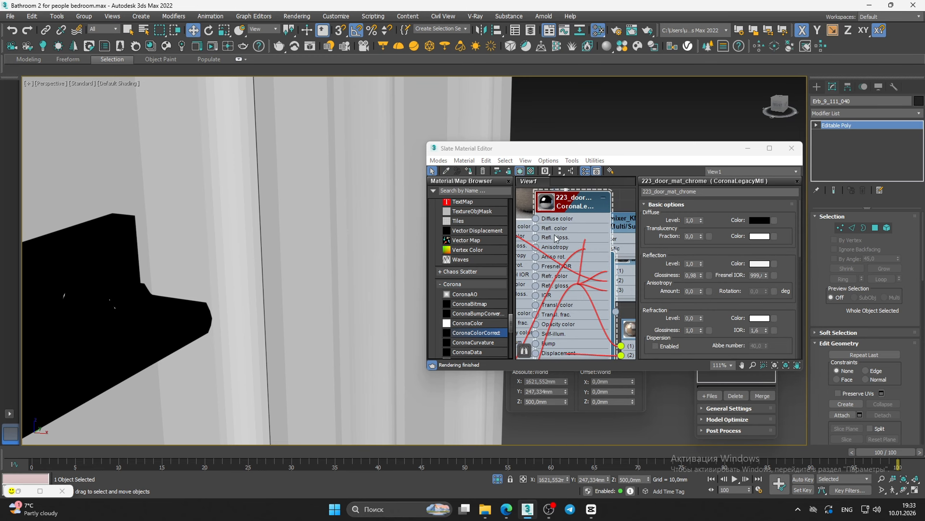
pyautogui.click(118, 299)
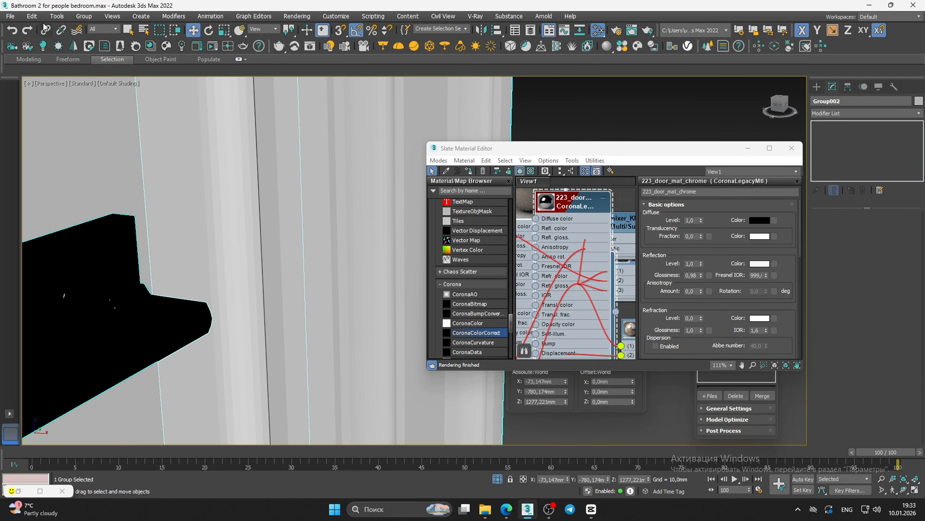
pyautogui.click(84, 15)
pyautogui.click(83, 64)
pyautogui.click(115, 277)
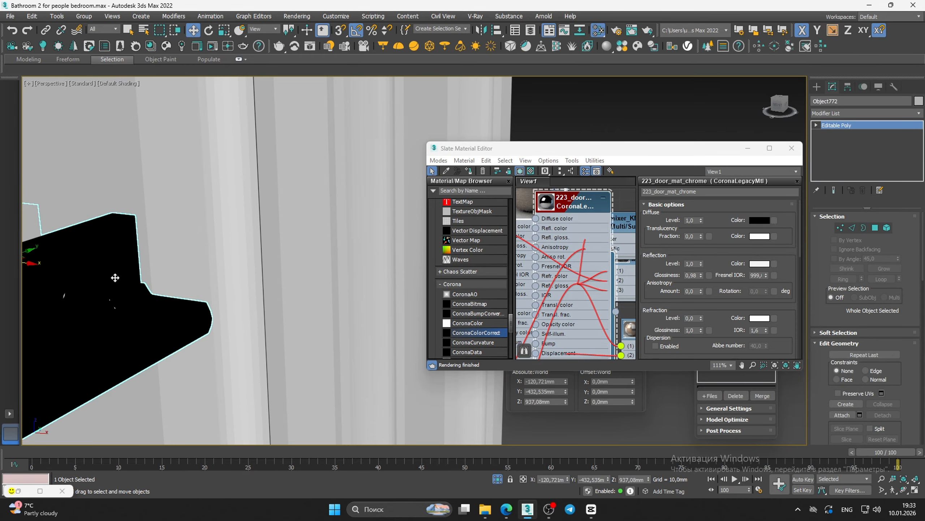
pyautogui.scroll(-4, 115, 277)
pyautogui.doubleClick(535, 202)
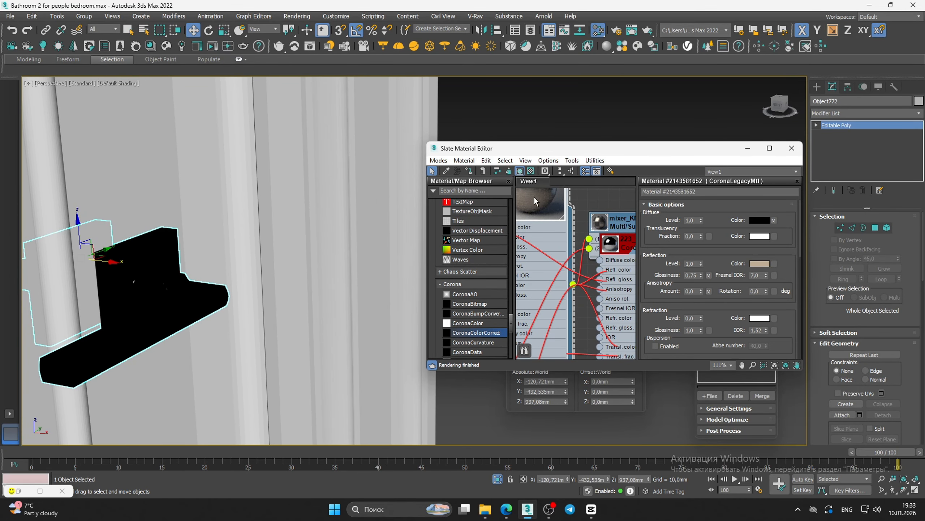
pyautogui.click(469, 171)
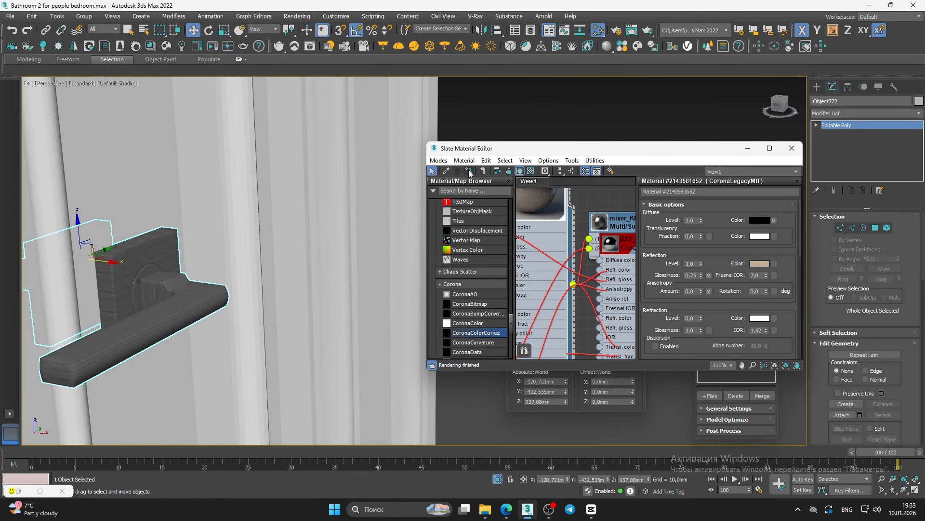
pyautogui.click(753, 150)
# Add a UVW Map modifier with Box mapping to the door handle and check the texture on it
pyautogui.scroll(5, 194, 285)
pyautogui.scroll(-3, 244, 275)
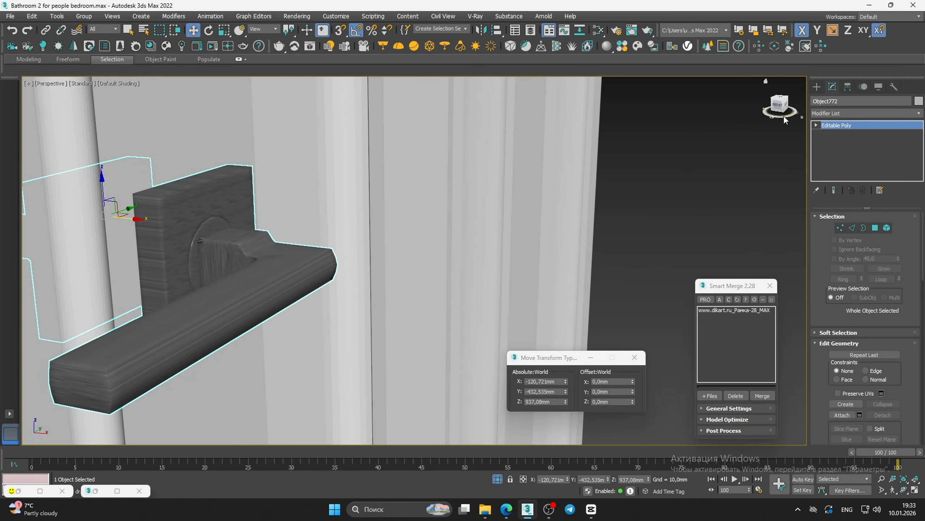
pyautogui.click(874, 112)
pyautogui.press('u')
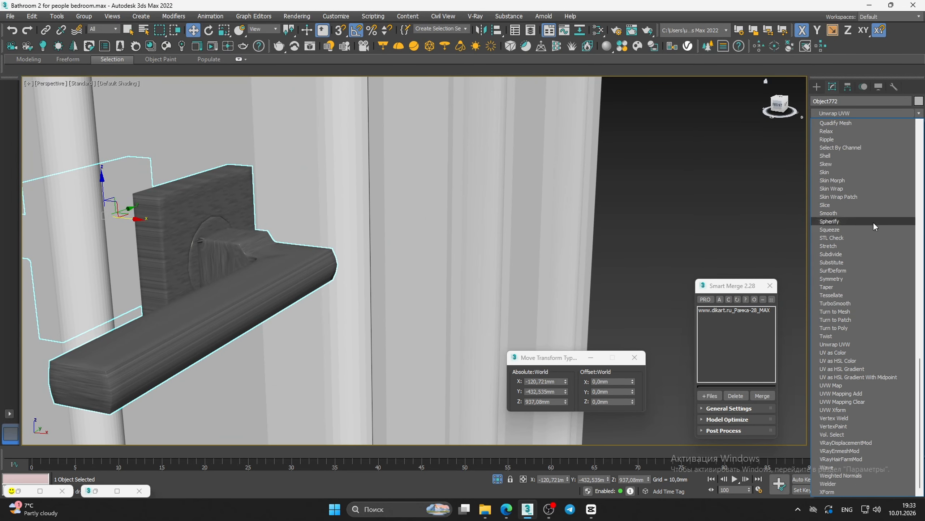
pyautogui.click(858, 386)
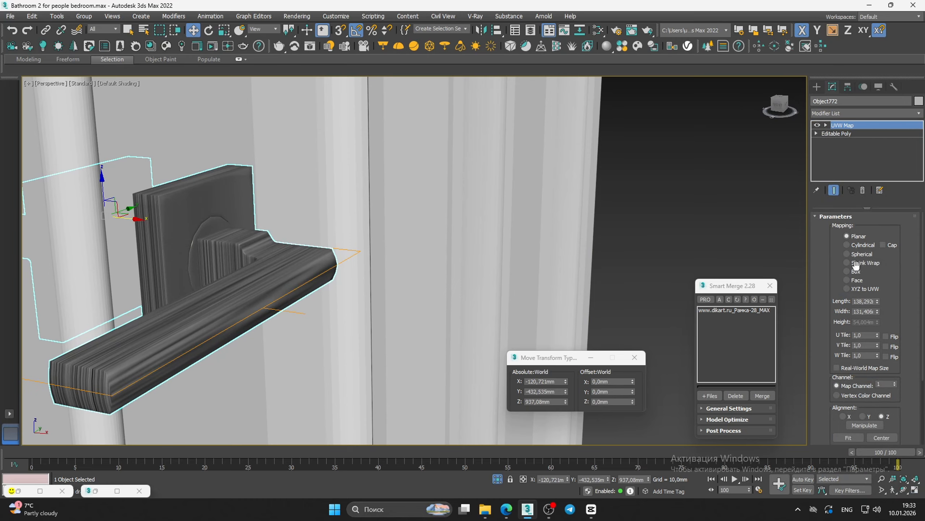
pyautogui.click(857, 271)
pyautogui.scroll(4, 245, 252)
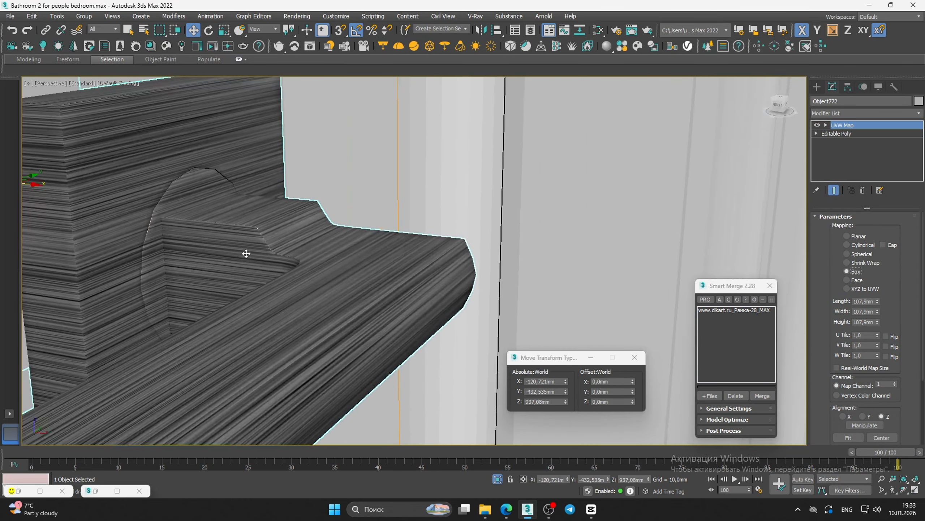
pyautogui.scroll(-10, 207, 234)
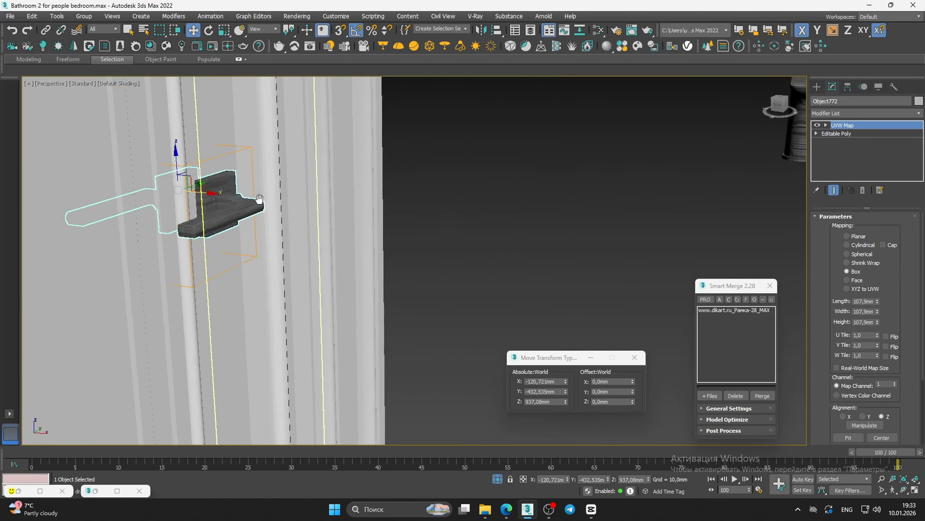
# Select the basin faucet to inspect its texture and modifier stack, and reselect the door handle
pyautogui.scroll(8, 343, 128)
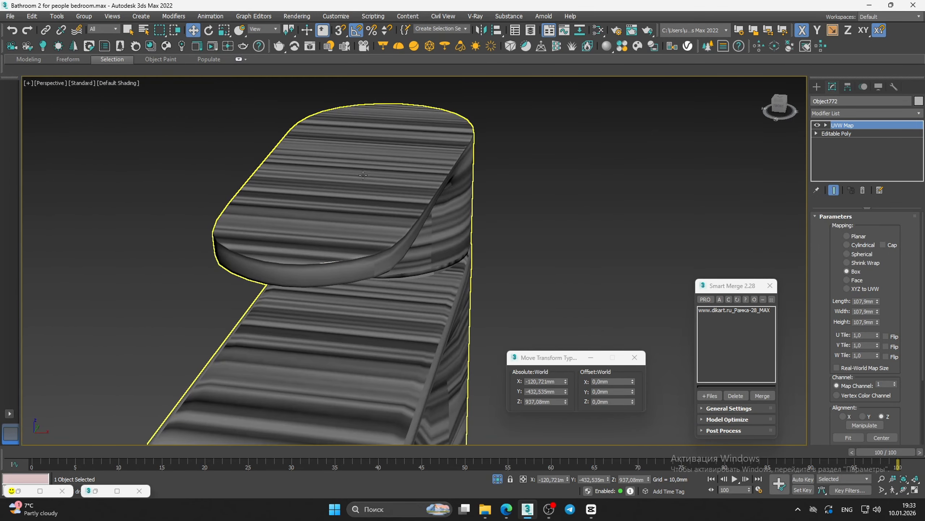
pyautogui.click(401, 184)
pyautogui.scroll(-4, 400, 183)
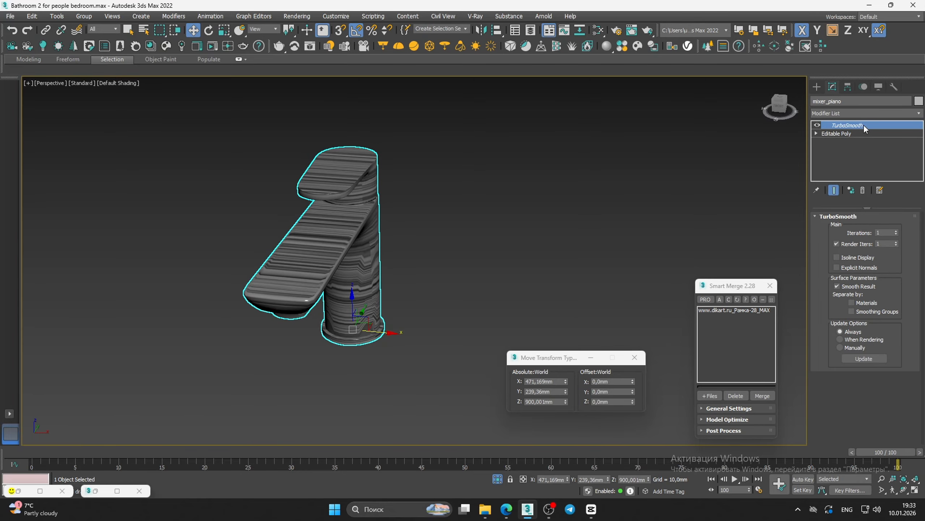
pyautogui.scroll(-5, 419, 215)
pyautogui.scroll(4, 127, 345)
pyautogui.click(128, 345)
pyautogui.moveTo(235, 264); pyautogui.dragTo(121, 309, button='middle')
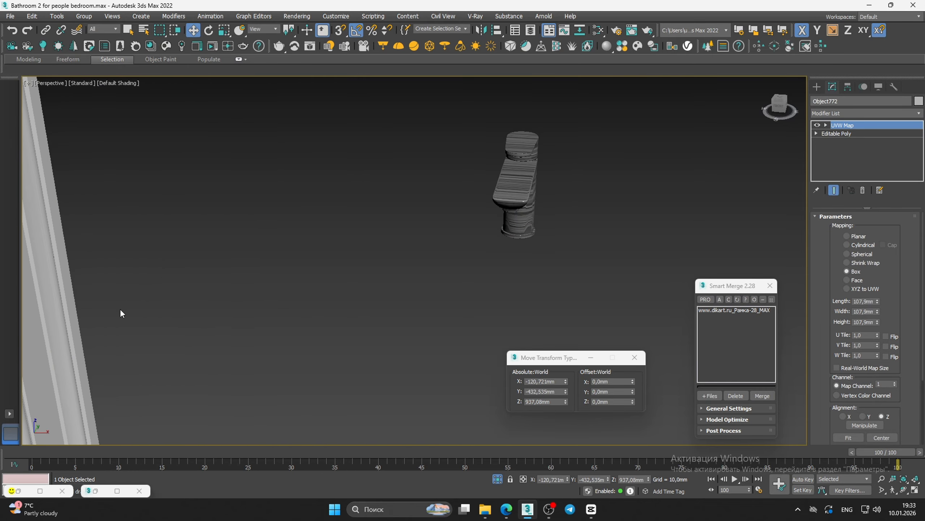
# Copy the door handle's UVW Map modifier onto the basin faucet and set its mapping alignment to X
pyautogui.scroll(3, 799, 157)
pyautogui.click(347, 192)
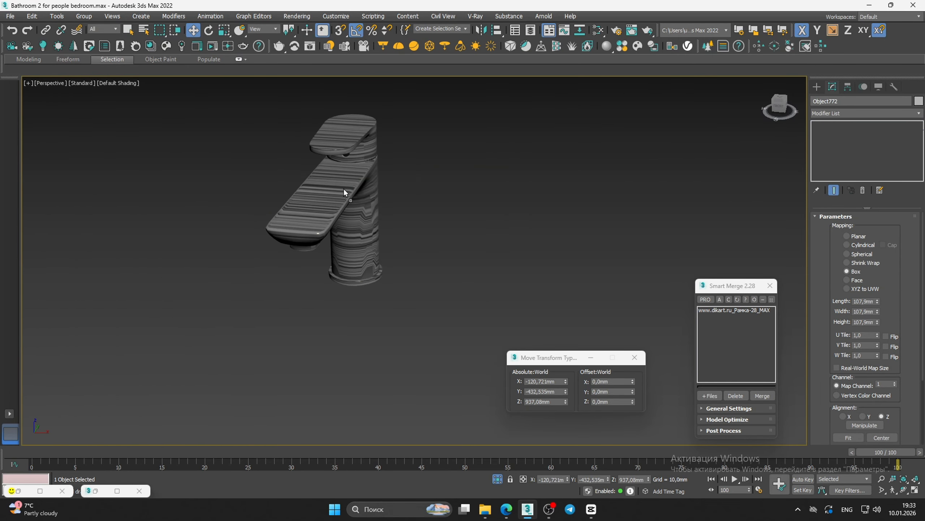
pyautogui.scroll(3, 346, 184)
pyautogui.scroll(-2, 376, 198)
pyautogui.moveTo(376, 199); pyautogui.dragTo(370, 209, button='middle')
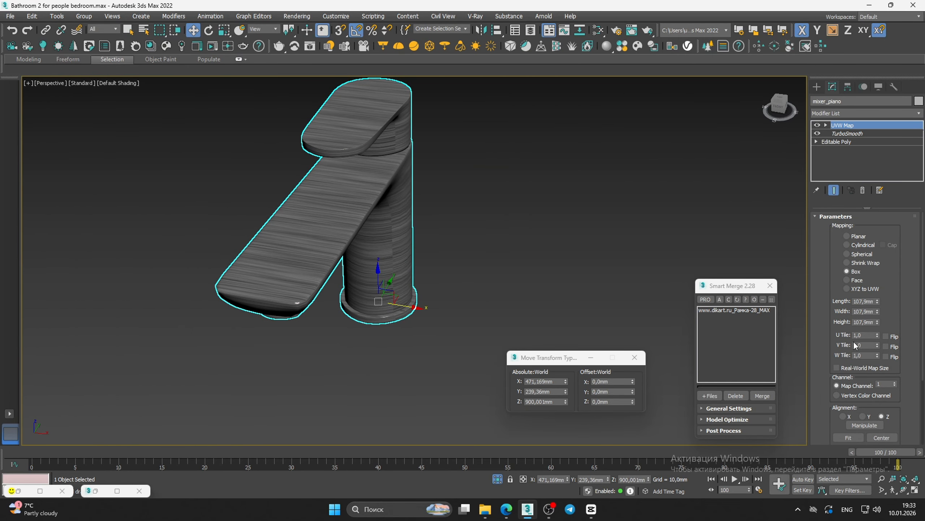
pyautogui.click(866, 416)
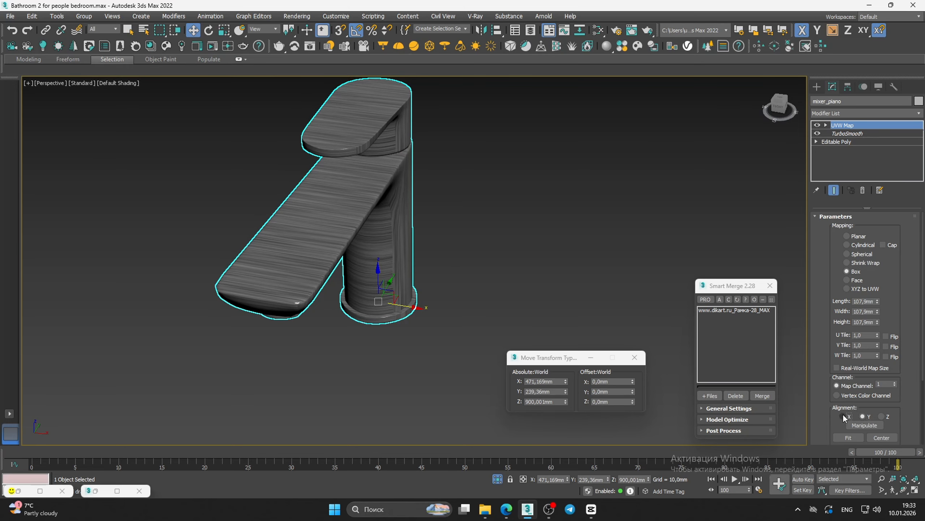
pyautogui.click(843, 416)
# Copy the basin faucet's UVW Map modifier onto the toilet paper holder
pyautogui.scroll(-5, 355, 213)
pyautogui.keyDown('alt'); pyautogui.moveTo(356, 213); pyautogui.dragTo(481, 248, button='middle'); pyautogui.keyUp('alt')
pyautogui.scroll(5, 481, 248)
pyautogui.click(489, 223)
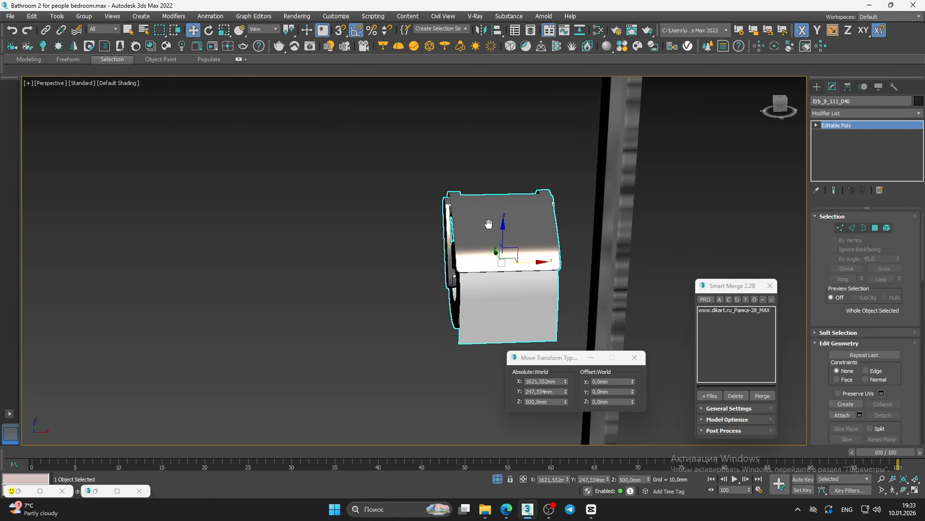
pyautogui.scroll(-6, 489, 224)
pyautogui.scroll(1, 255, 178)
pyautogui.click(106, 153)
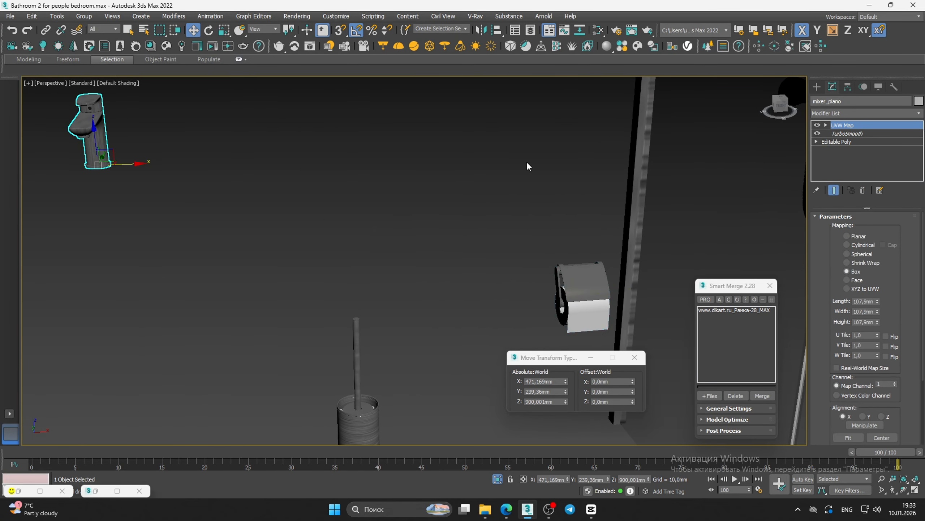
pyautogui.click(568, 277)
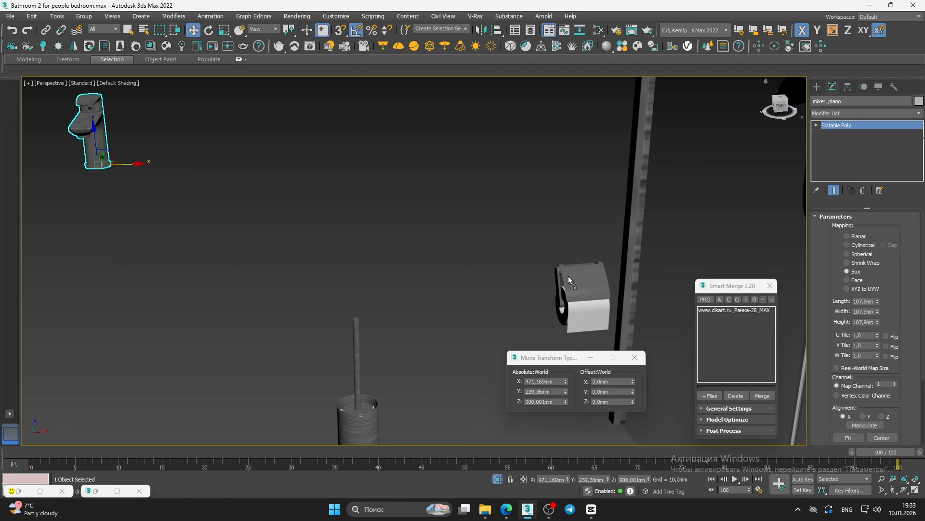
pyautogui.scroll(4, 568, 279)
pyautogui.scroll(-2, 569, 255)
pyautogui.moveTo(569, 204); pyautogui.dragTo(663, 175, button='middle')
# Copy the Box UVW Map modifier onto the toilet brush set and select the set to check its texture
pyautogui.moveTo(862, 133); pyautogui.dragTo(342, 320)
pyautogui.click(348, 398)
pyautogui.scroll(5, 348, 398)
pyautogui.scroll(-4, 345, 372)
pyautogui.keyDown('alt'); pyautogui.moveTo(345, 372); pyautogui.dragTo(376, 277, button='middle'); pyautogui.keyUp('alt')
pyautogui.scroll(8, 437, 293)
pyautogui.scroll(-8, 451, 291)
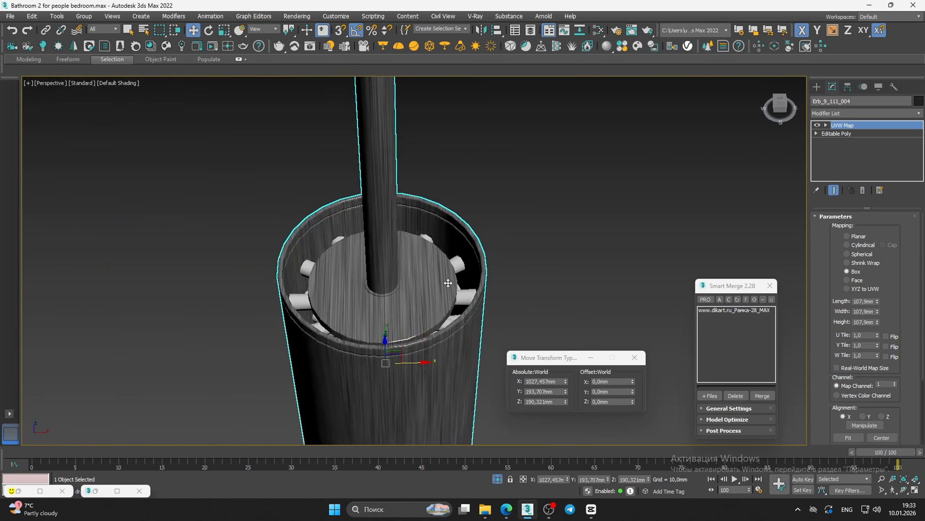
# Examine the metal texture on the toilet brush's cup and handle, and clear the selection
pyautogui.moveTo(452, 291)
pyautogui.keyDown('alt'); pyautogui.mouseDown(button='middle')
pyautogui.moveTo(454, 254)
pyautogui.moveTo(413, 307)
pyautogui.moveTo(396, 313)
pyautogui.mouseUp(button='middle'); pyautogui.keyUp('alt')
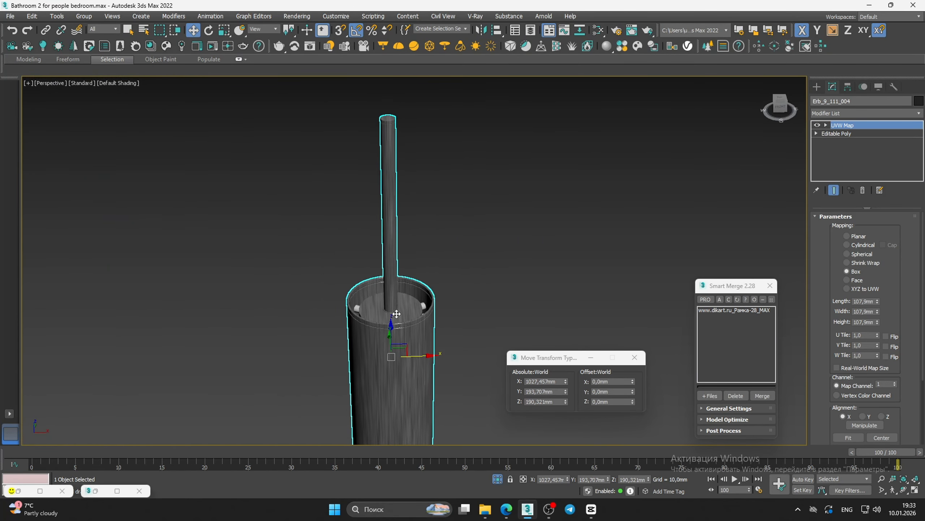
pyautogui.scroll(4, 396, 313)
pyautogui.scroll(-8, 437, 260)
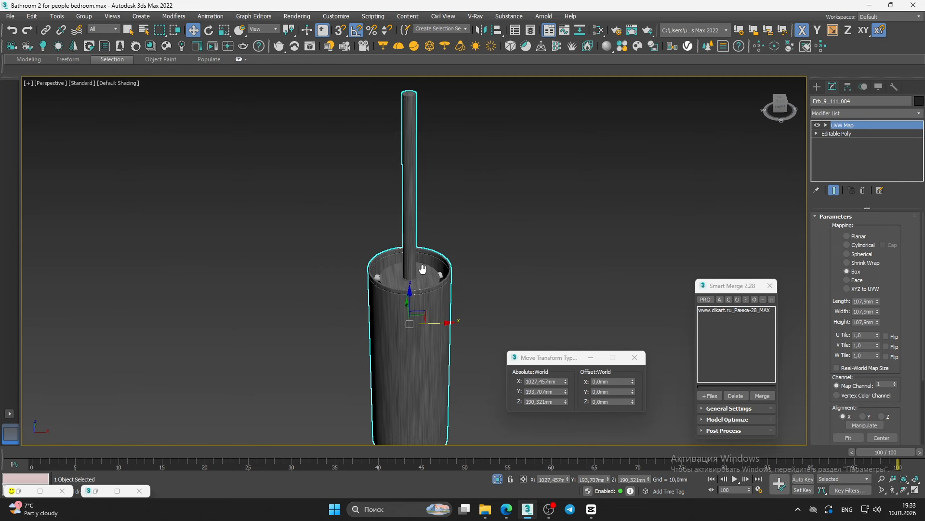
pyautogui.moveTo(425, 269); pyautogui.dragTo(370, 275, button='middle')
pyautogui.moveTo(370, 275)
pyautogui.keyDown('alt'); pyautogui.mouseDown(button='middle')
pyautogui.moveTo(376, 250)
pyautogui.moveTo(436, 252)
pyautogui.mouseUp(button='middle'); pyautogui.keyUp('alt')
pyautogui.scroll(-1, 403, 239)
pyautogui.click(403, 239)
pyautogui.scroll(-5, 409, 240)
pyautogui.scroll(-3, 438, 200)
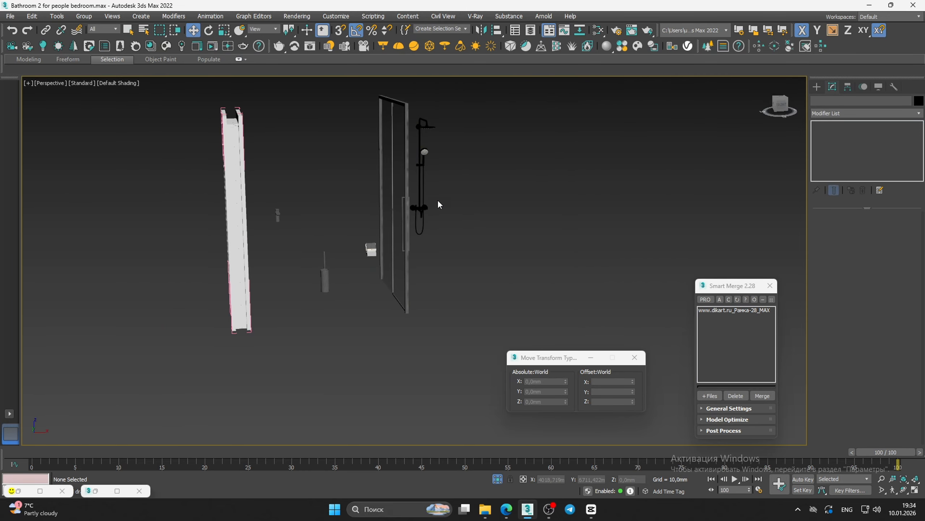
# Select the shower enclosure frame and examine the metal texture along its upper profile
pyautogui.keyDown('alt'); pyautogui.moveTo(438, 200); pyautogui.dragTo(450, 269, button='middle'); pyautogui.keyUp('alt')
pyautogui.scroll(6, 436, 208)
pyautogui.click(437, 209)
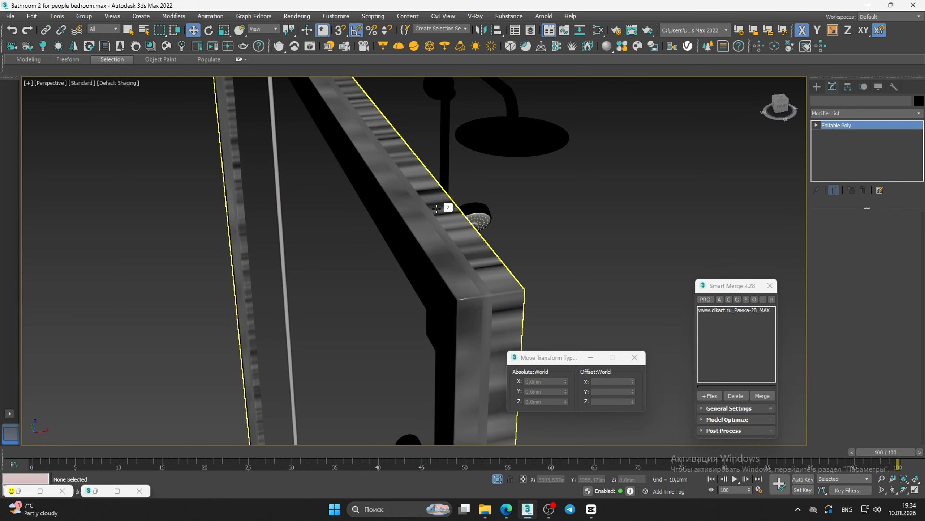
pyautogui.scroll(-5, 449, 203)
pyautogui.keyDown('alt'); pyautogui.moveTo(502, 215); pyautogui.dragTo(427, 245, button='middle'); pyautogui.keyUp('alt')
pyautogui.scroll(1, 467, 210)
# Copy the toilet paper holder's UVW Map modifier onto the shower enclosure frame and check the frame's texture
pyautogui.click(348, 347)
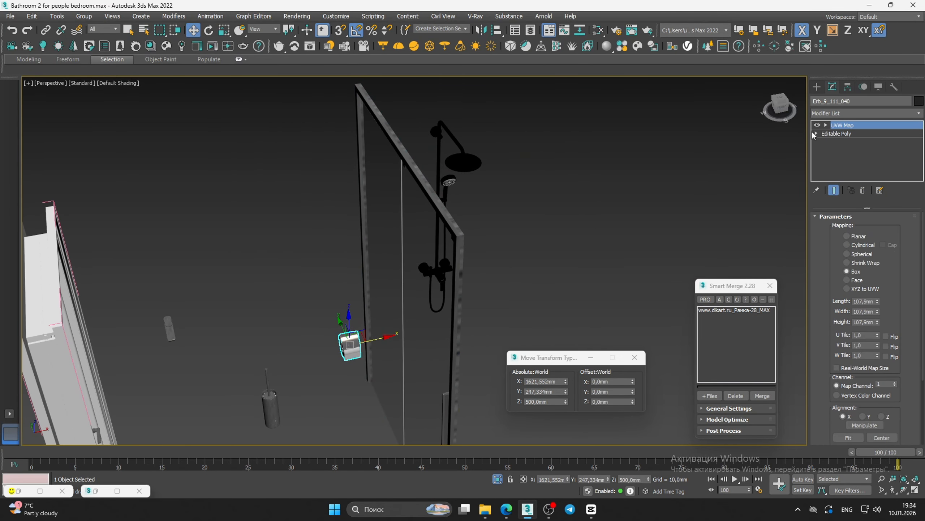
pyautogui.click(457, 232)
pyautogui.press('z')
pyautogui.scroll(-5, 458, 230)
pyautogui.keyDown('alt'); pyautogui.moveTo(457, 231); pyautogui.dragTo(502, 201, button='middle'); pyautogui.keyUp('alt')
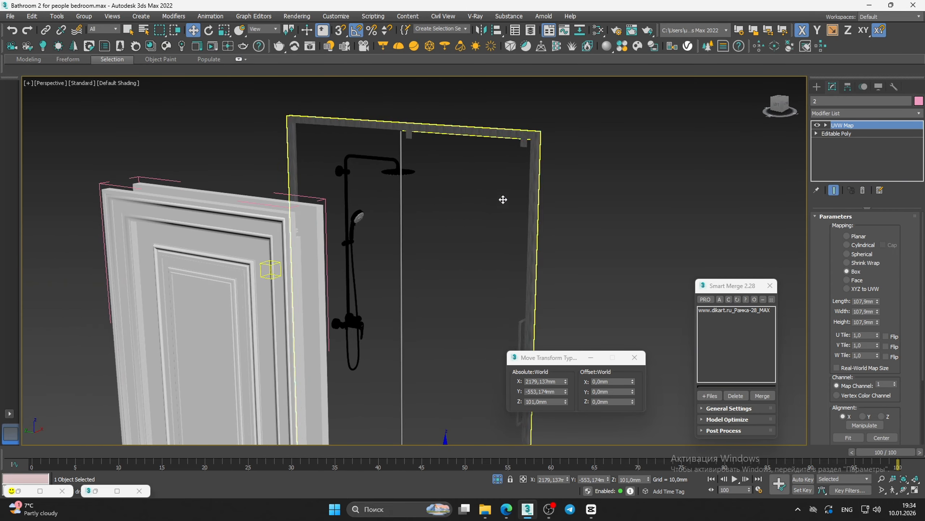
pyautogui.scroll(5, 540, 124)
pyautogui.scroll(-5, 541, 124)
pyautogui.keyDown('alt'); pyautogui.moveTo(539, 130); pyautogui.dragTo(552, 182, button='middle'); pyautogui.keyUp('alt')
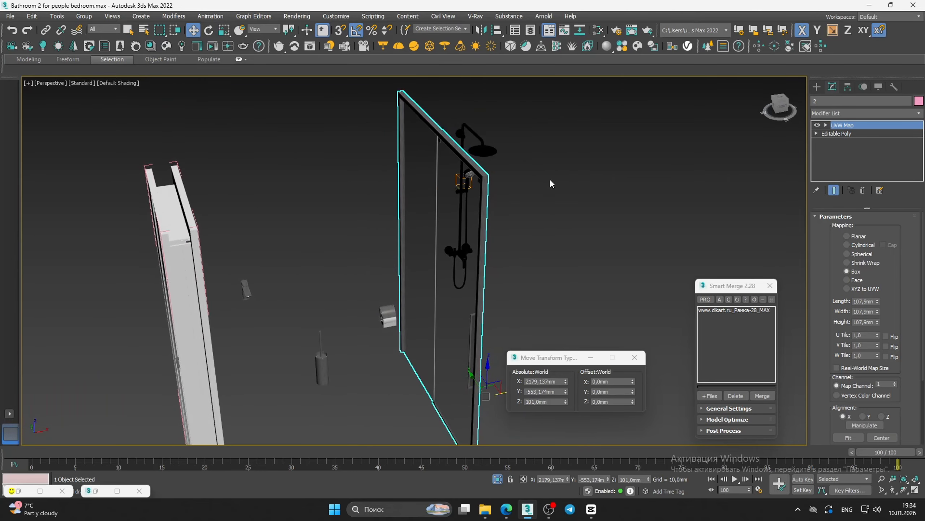
# Sample the shower system's black material into the material editor and move its node clear of the metal material
pyautogui.click(517, 233)
pyautogui.scroll(-3, 473, 313)
pyautogui.moveTo(474, 312); pyautogui.dragTo(460, 267, button='middle')
pyautogui.scroll(6, 481, 143)
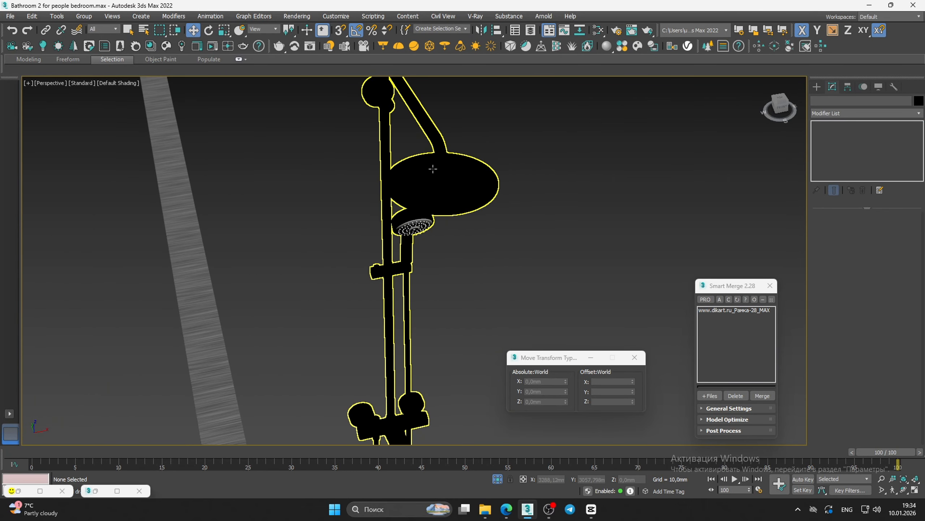
pyautogui.press('m')
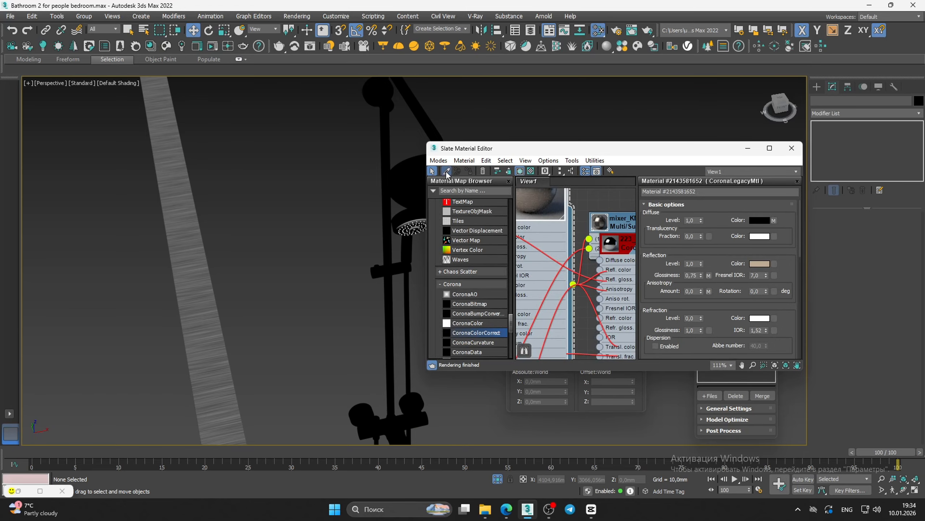
pyautogui.click(447, 171)
pyautogui.click(410, 179)
pyautogui.moveTo(554, 202); pyautogui.dragTo(556, 263, button='middle')
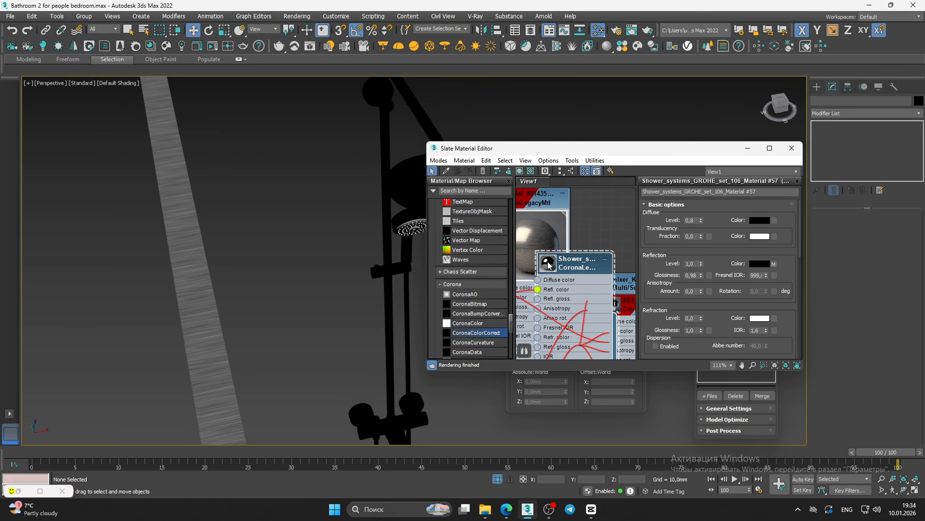
pyautogui.moveTo(549, 266); pyautogui.dragTo(570, 297)
# Sample the material of the hand shower's spray face into the material editor
pyautogui.scroll(-3, 299, 180)
pyautogui.scroll(5, 382, 233)
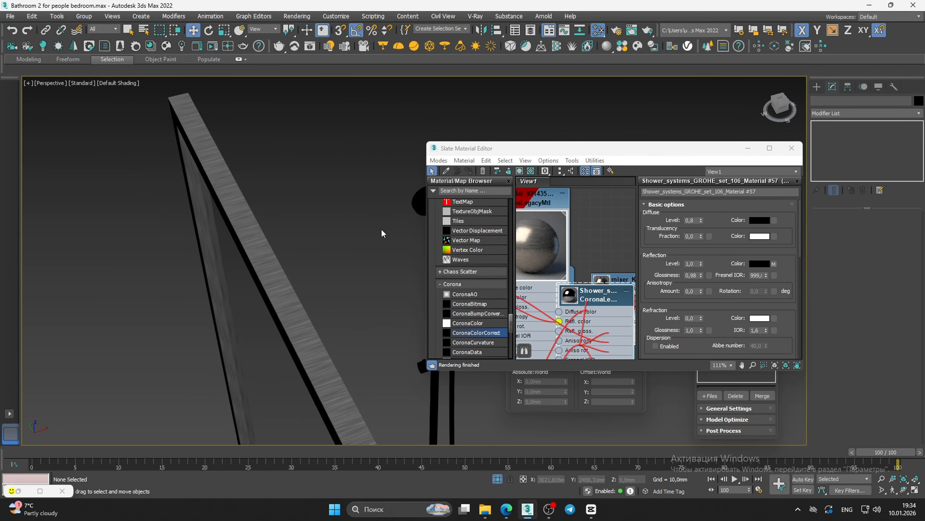
pyautogui.moveTo(382, 230); pyautogui.dragTo(219, 166, button='middle')
pyautogui.scroll(4, 328, 211)
pyautogui.click(446, 171)
pyautogui.scroll(-4, 345, 201)
pyautogui.moveTo(345, 199); pyautogui.dragTo(366, 143, button='middle')
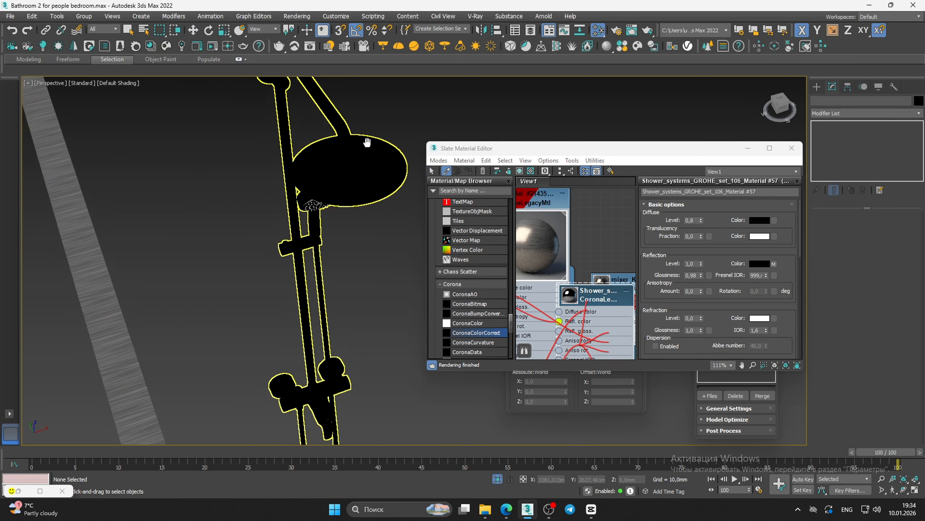
pyautogui.scroll(5, 312, 212)
pyautogui.click(306, 203)
pyautogui.scroll(-6, 310, 218)
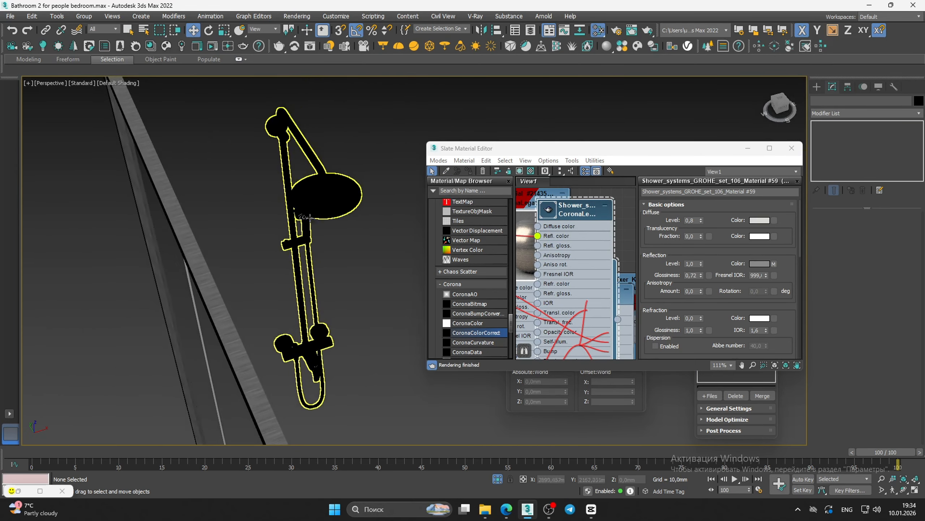
# Open the GROHE shower system group and select its column with the rain shower head
pyautogui.click(327, 207)
pyautogui.click(84, 16)
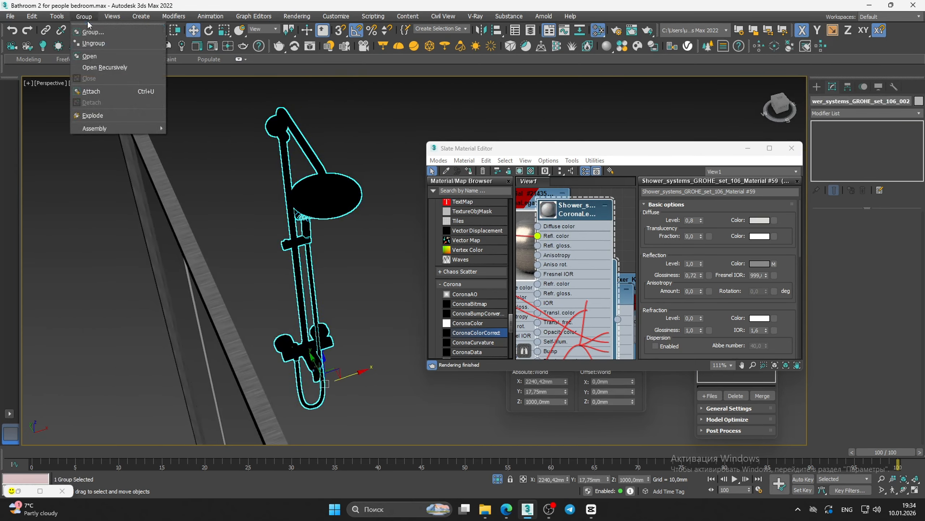
pyautogui.click(107, 54)
pyautogui.click(336, 197)
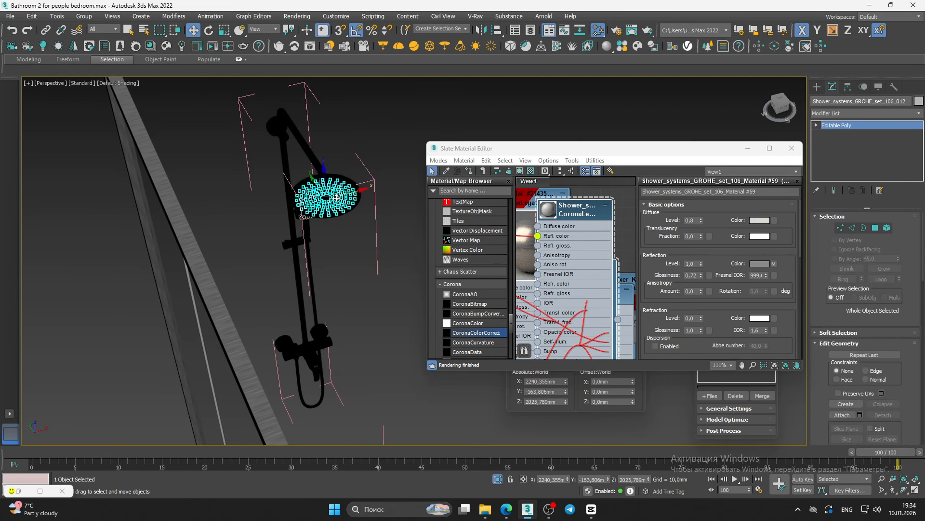
pyautogui.click(315, 159)
pyautogui.press('z')
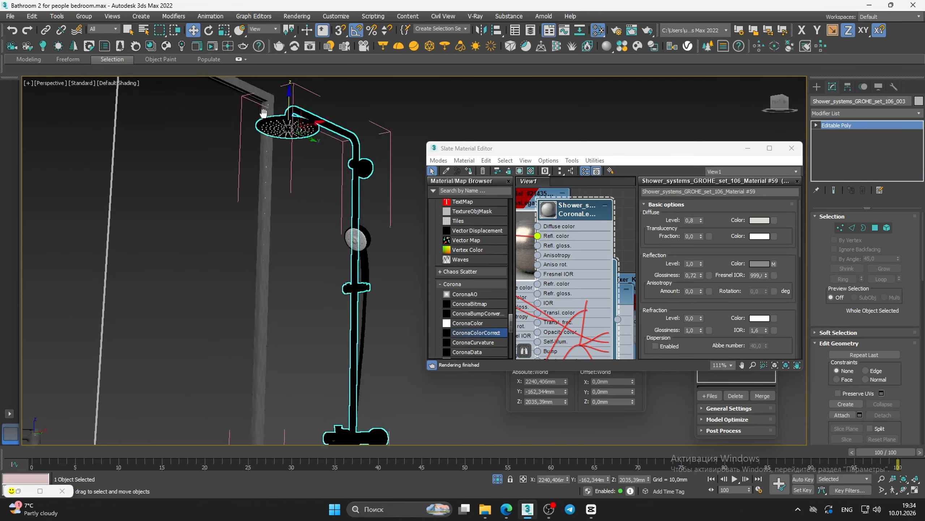
# Add the hand shower and the hose to the selection and inspect the mixer handle's logo and temperature markers
pyautogui.scroll(8, 316, 146)
pyautogui.scroll(-6, 308, 135)
pyautogui.moveTo(346, 175); pyautogui.dragTo(296, 107, button='middle')
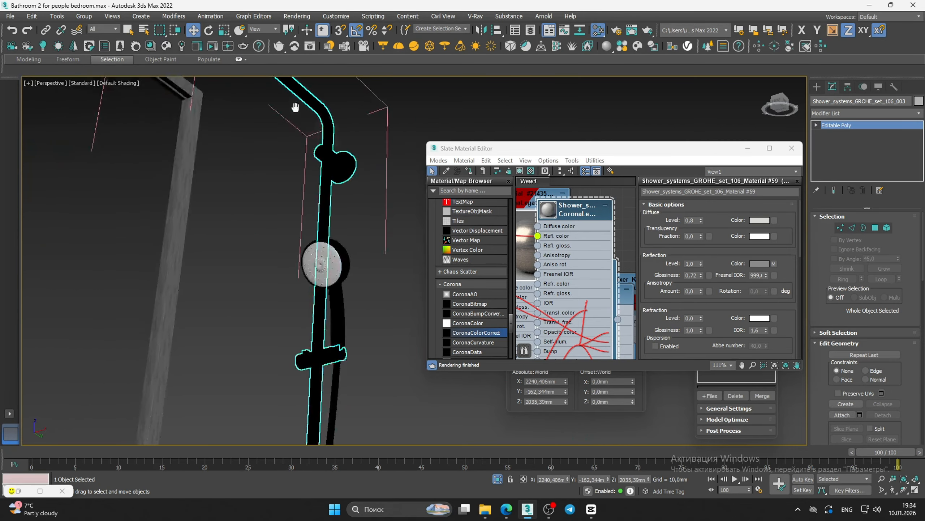
pyautogui.scroll(5, 346, 252)
pyautogui.keyDown('ctrl'); pyautogui.click(283, 222); pyautogui.keyUp('ctrl')
pyautogui.scroll(-5, 335, 220)
pyautogui.moveTo(342, 231); pyautogui.dragTo(333, 168, button='middle')
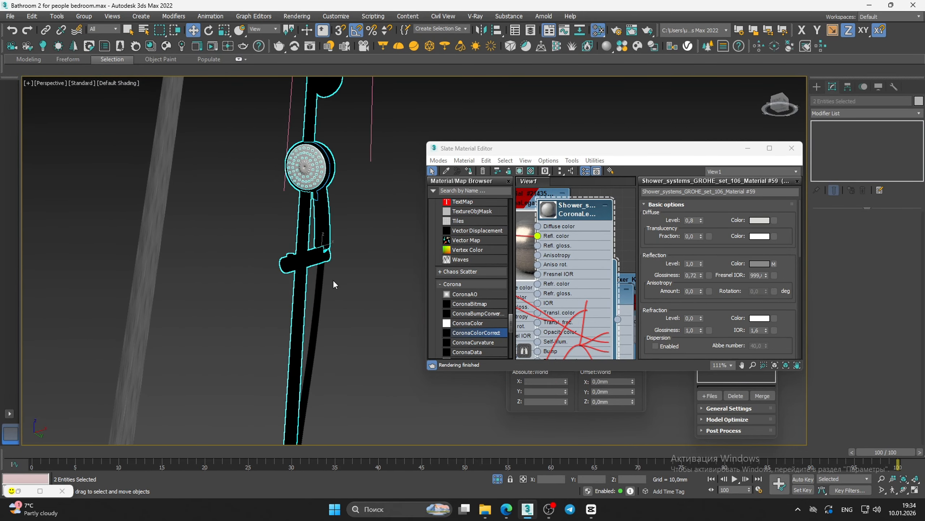
pyautogui.scroll(-5, 320, 277)
pyautogui.moveTo(320, 276); pyautogui.dragTo(335, 208, button='middle')
pyautogui.keyDown('alt'); pyautogui.click(334, 207); pyautogui.keyUp('alt')
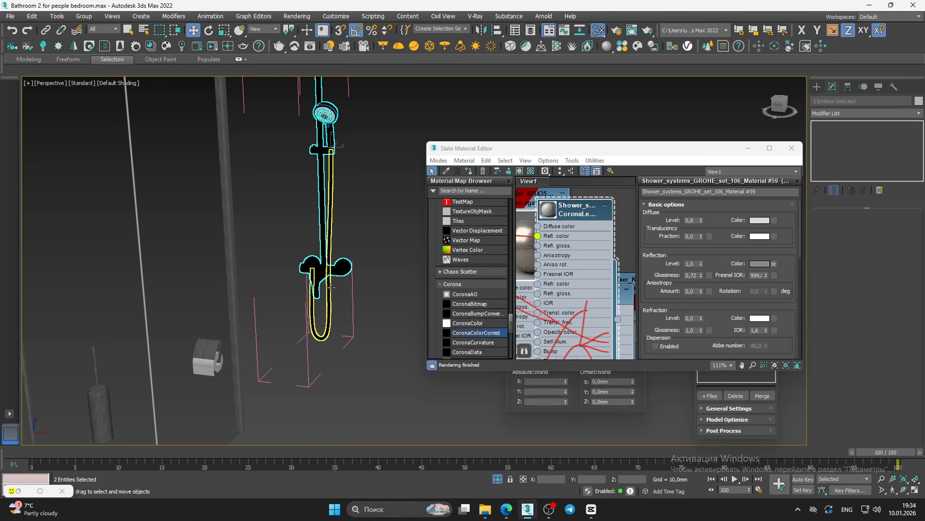
pyautogui.scroll(6, 330, 287)
pyautogui.keyDown('ctrl'); pyautogui.click(315, 249); pyautogui.keyUp('ctrl')
pyautogui.scroll(-4, 306, 222)
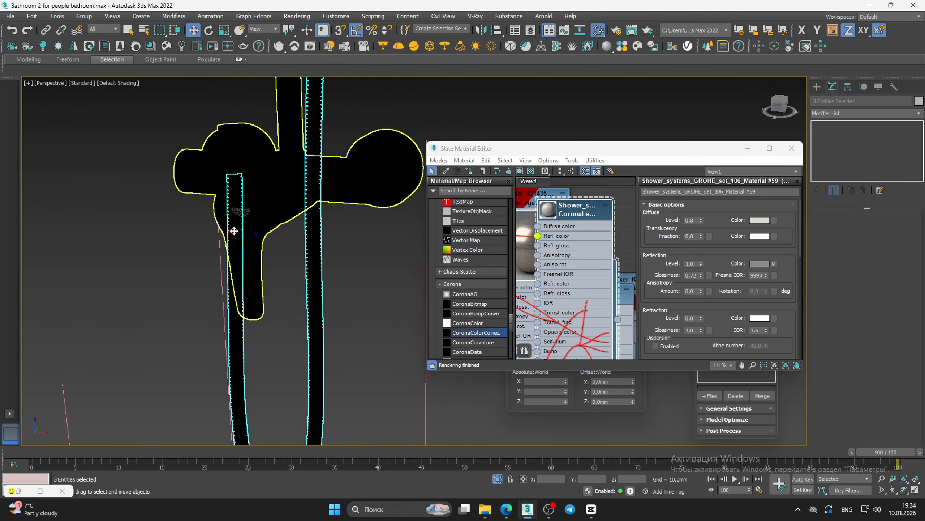
pyautogui.scroll(7, 240, 222)
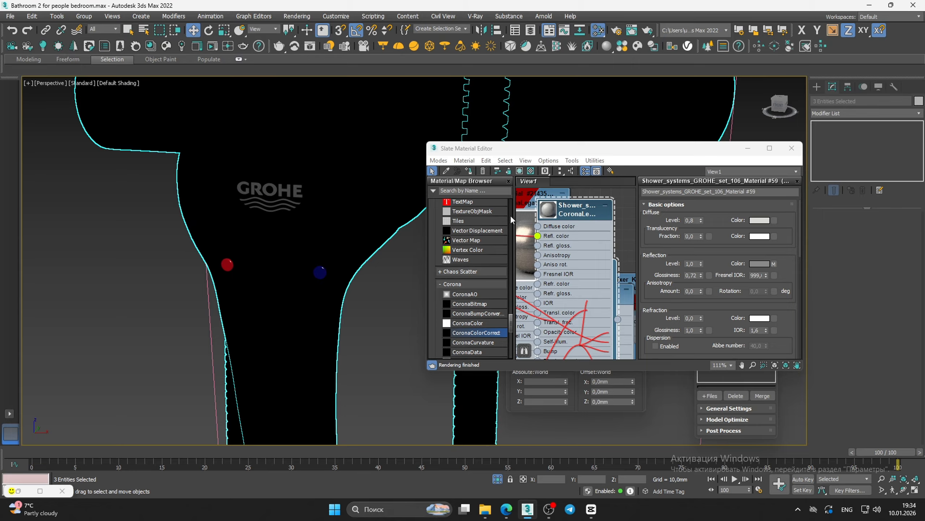
pyautogui.doubleClick(524, 220)
pyautogui.click(471, 172)
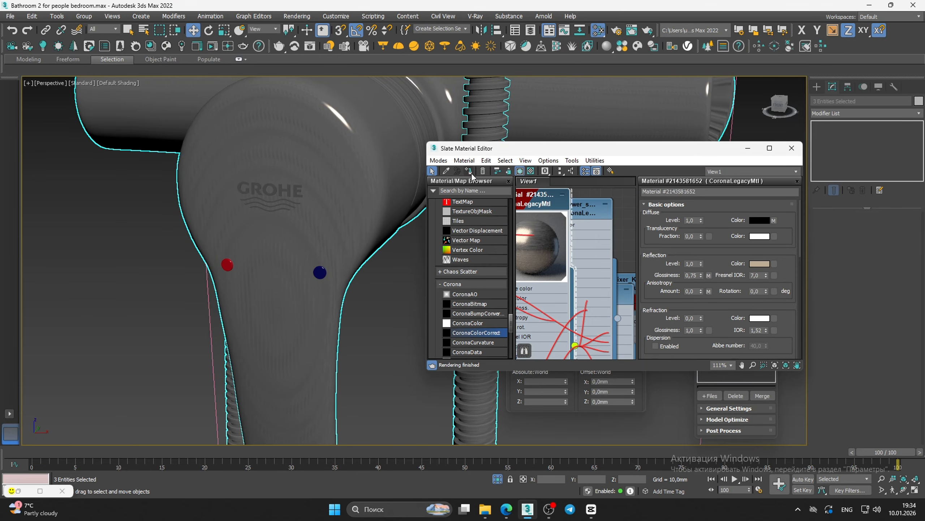
pyautogui.scroll(-4, 311, 181)
pyautogui.scroll(-3, 312, 179)
pyautogui.scroll(8, 312, 146)
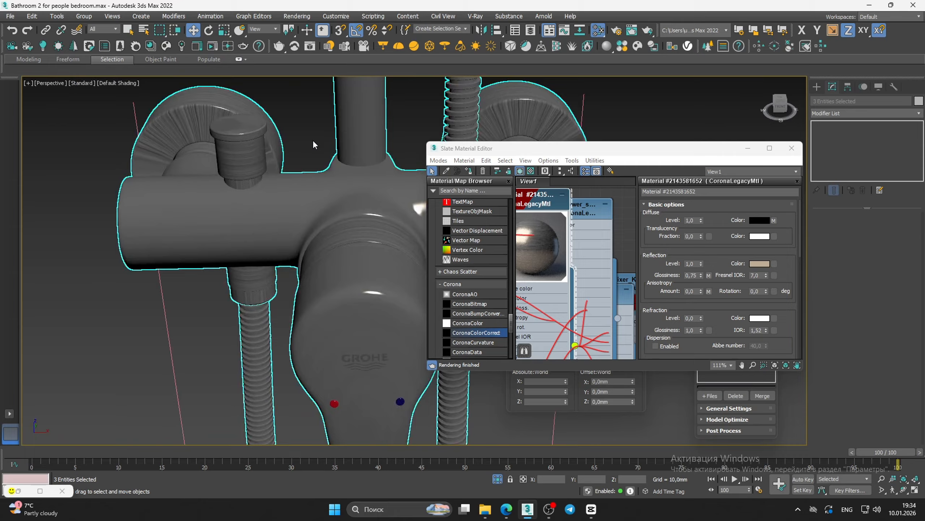
pyautogui.scroll(-5, 313, 141)
pyautogui.moveTo(314, 141); pyautogui.dragTo(310, 229, button='middle')
pyautogui.scroll(-5, 311, 230)
pyautogui.keyDown('alt'); pyautogui.moveTo(333, 185); pyautogui.dragTo(358, 255, button='middle'); pyautogui.keyUp('alt')
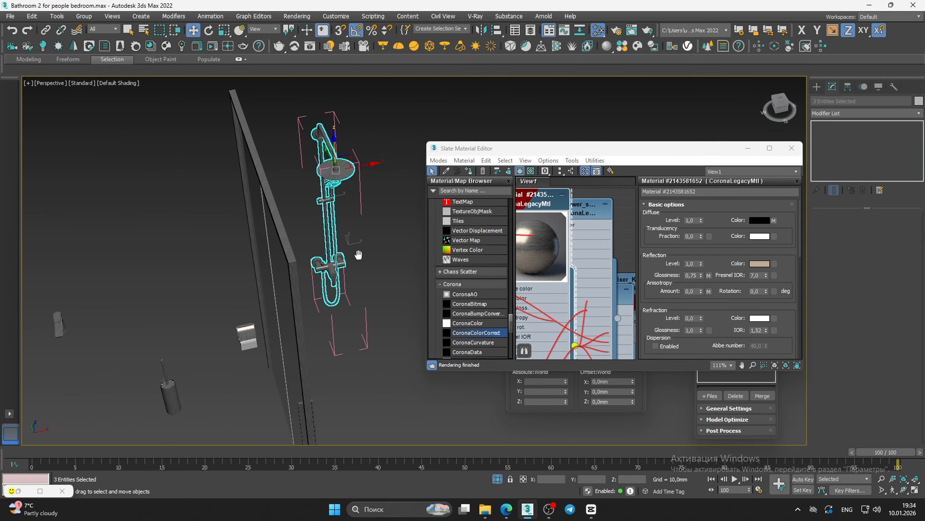
# Add a UVW Map modifier with Box mapping to the selected shower parts and check the texture on the rain head
pyautogui.click(747, 150)
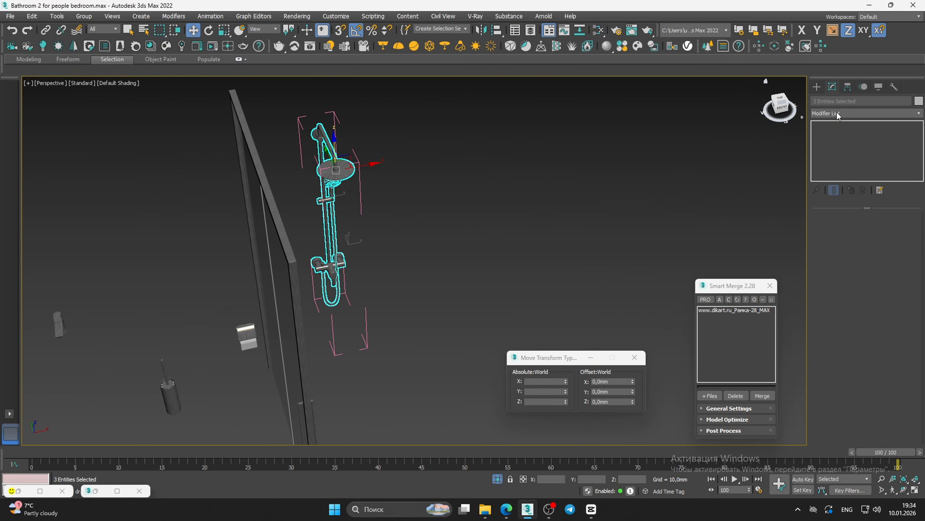
pyautogui.click(837, 112)
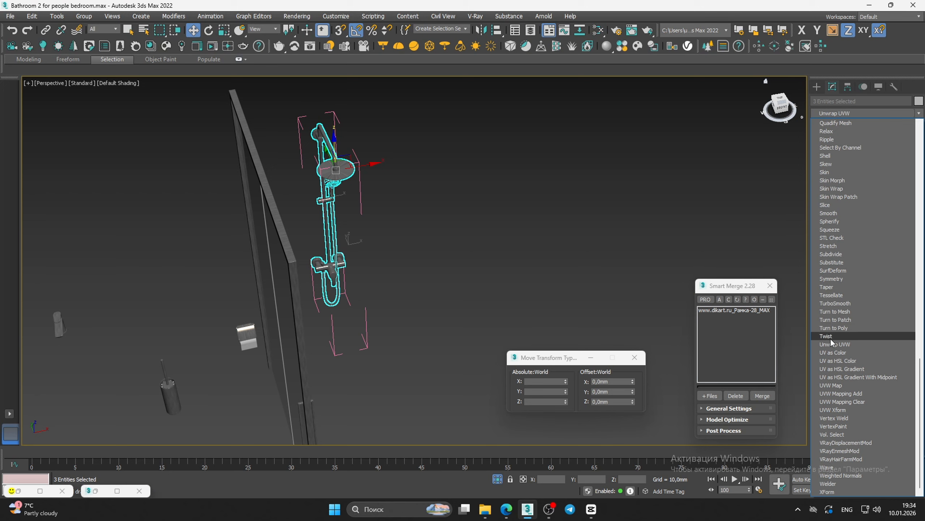
pyautogui.click(836, 386)
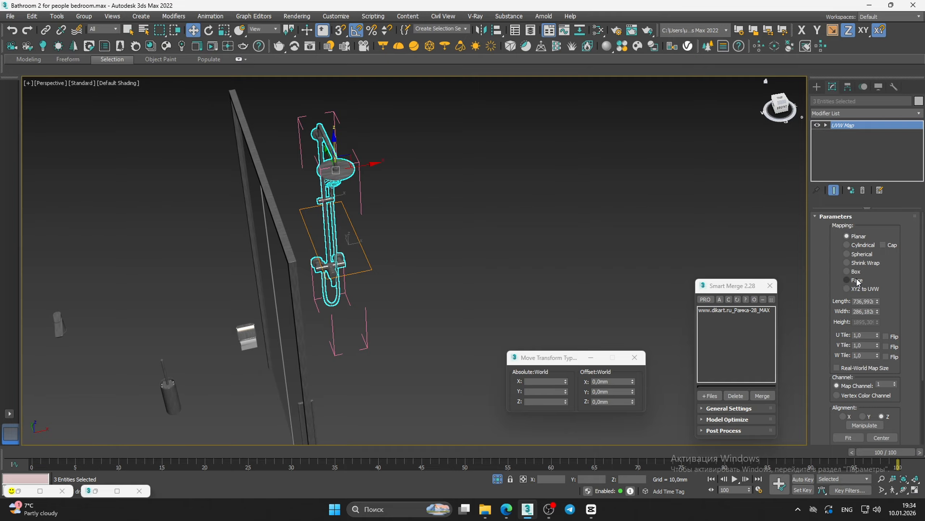
pyautogui.click(858, 265)
pyautogui.click(857, 272)
pyautogui.scroll(5, 326, 168)
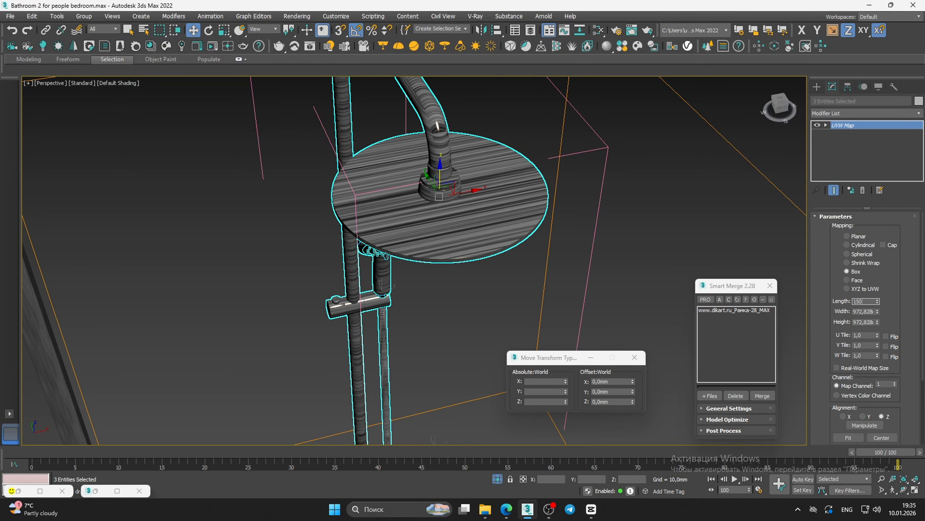
# Set the UVW Map box's length, width and height to 150 mm for the shower parts and deselect them
pyautogui.press('Tab')
pyautogui.write('15')
pyautogui.press('Tab')
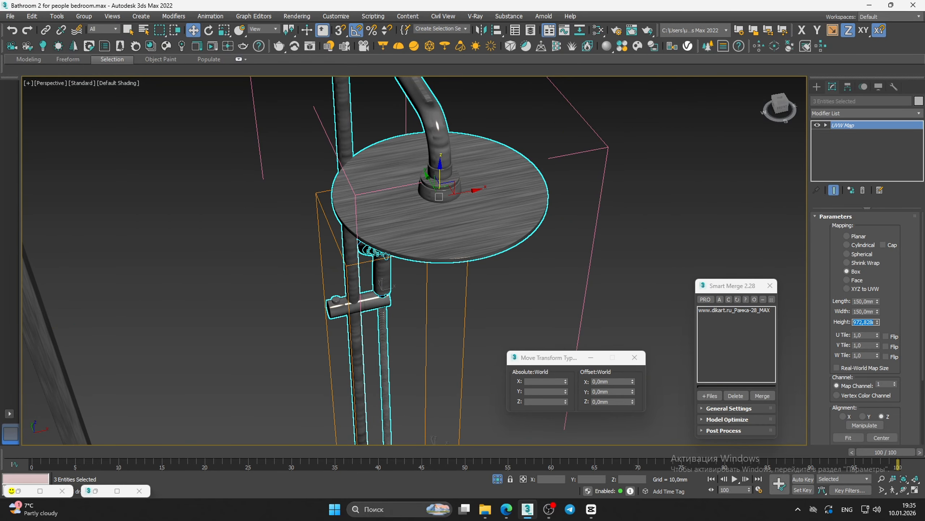
pyautogui.press('Return')
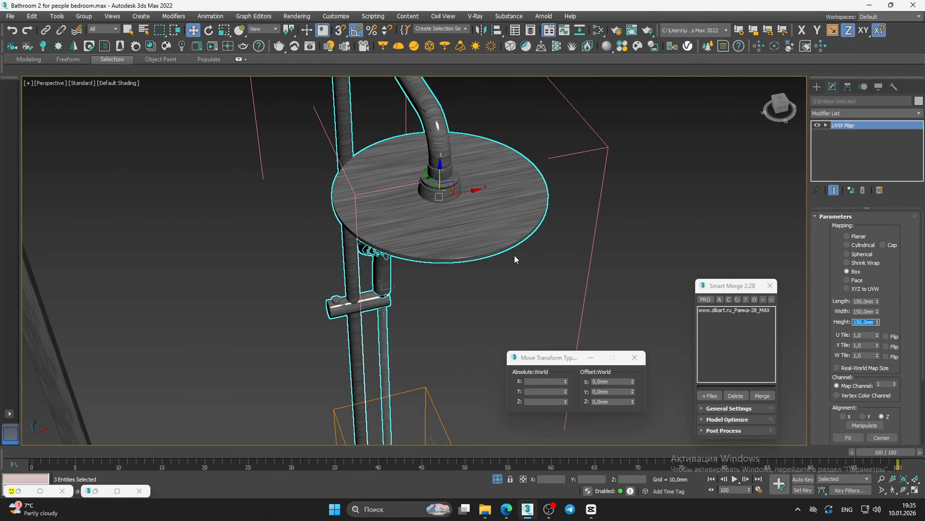
pyautogui.keyDown('alt'); pyautogui.moveTo(514, 255); pyautogui.dragTo(499, 221, button='middle'); pyautogui.keyUp('alt')
pyautogui.click(545, 227)
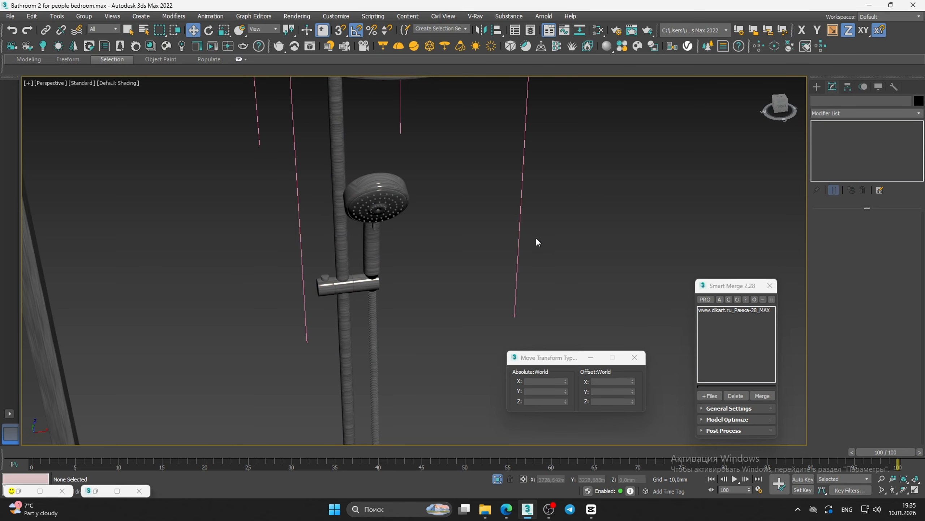
# Exit isolation in the Corona Camera001 view and start an interactive render of the whole bathroom, dismissing the error messages
pyautogui.scroll(-10, 532, 239)
pyautogui.hotkey('alt', 'w')
pyautogui.click(427, 424)
pyautogui.hotkey('alt', 'w')
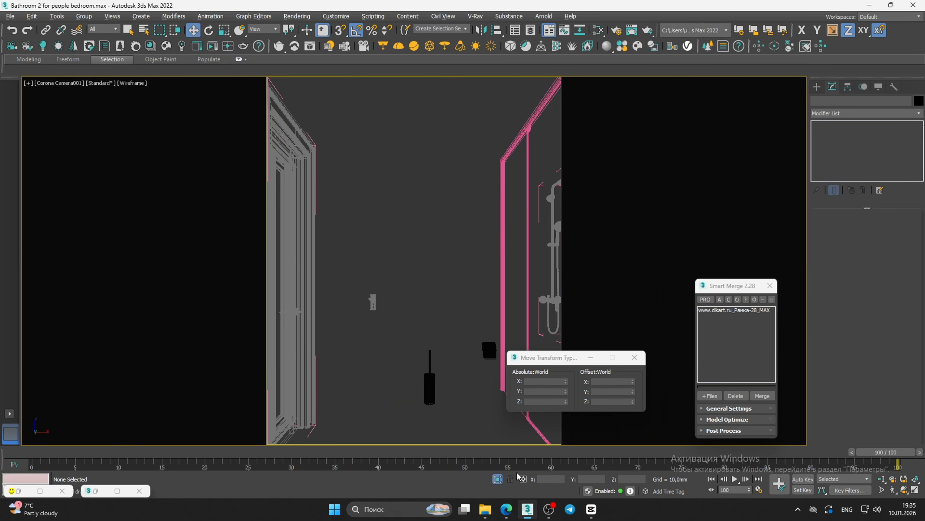
pyautogui.click(496, 479)
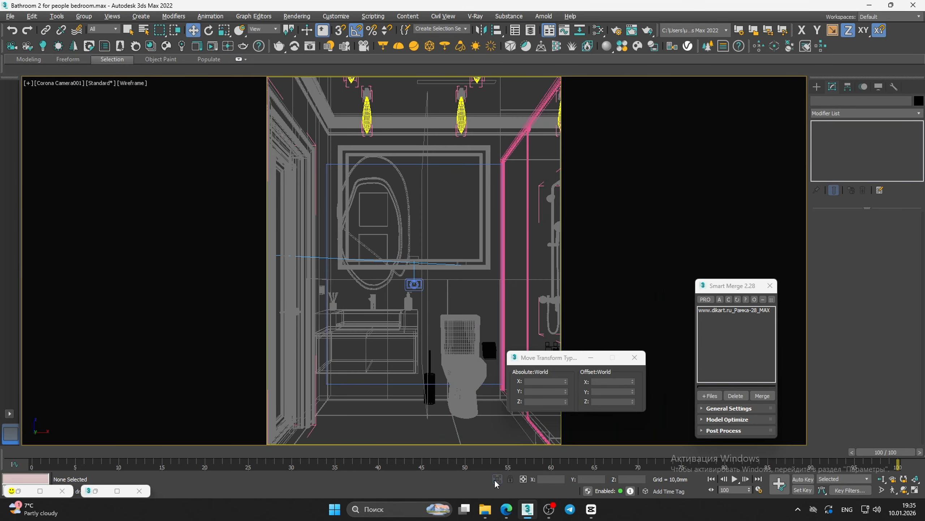
pyautogui.click(228, 47)
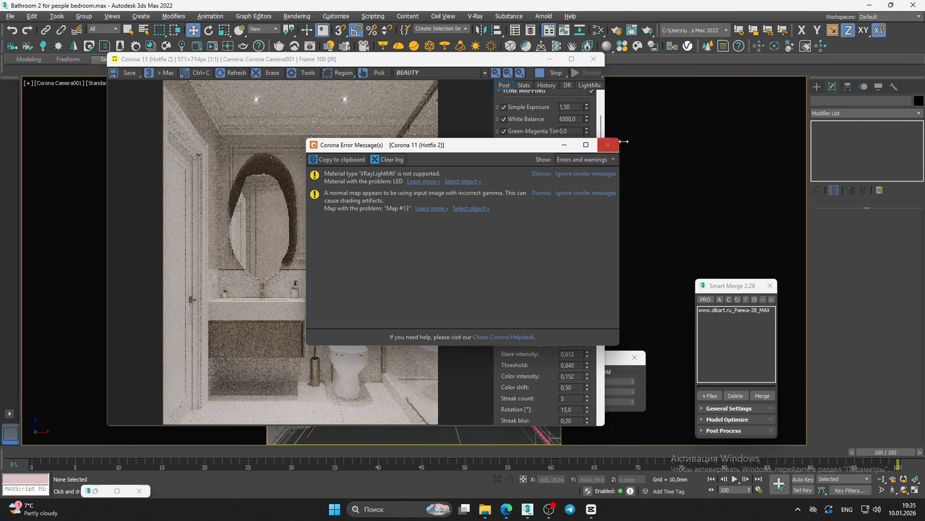
pyautogui.click(614, 146)
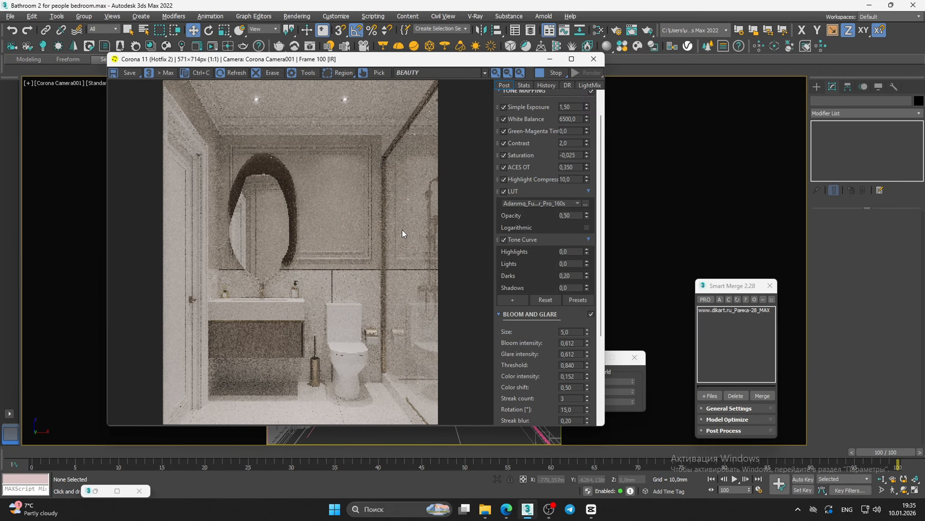
pyautogui.press('m')
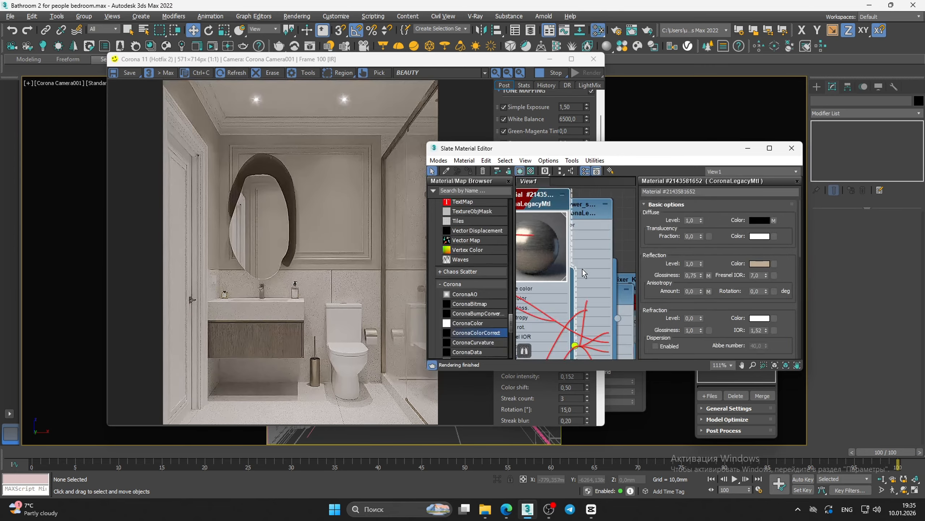
pyautogui.moveTo(582, 290); pyautogui.dragTo(590, 224, button='middle')
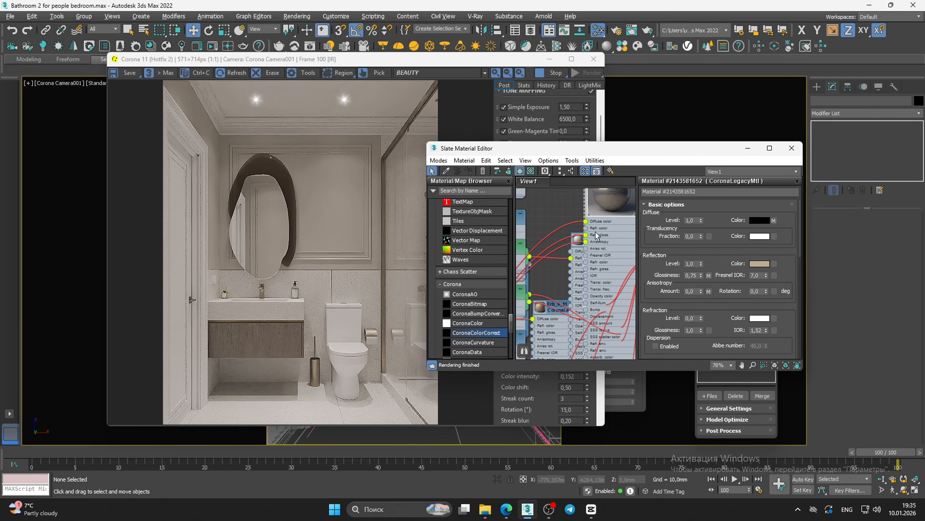
pyautogui.moveTo(586, 221); pyautogui.dragTo(571, 221)
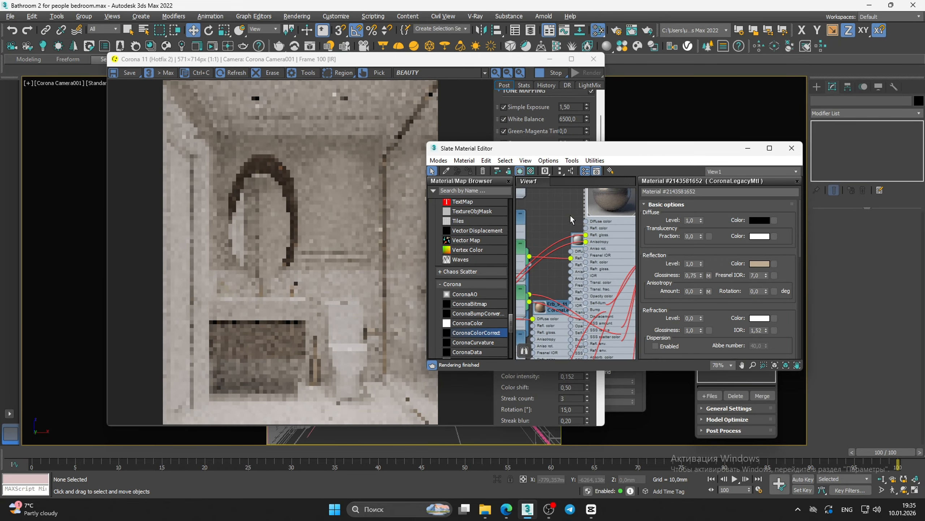
pyautogui.moveTo(603, 212); pyautogui.dragTo(601, 243, button='middle')
pyautogui.moveTo(593, 152); pyautogui.dragTo(650, 142)
pyautogui.moveTo(581, 231); pyautogui.dragTo(686, 194, button='middle')
pyautogui.scroll(-1, 686, 193)
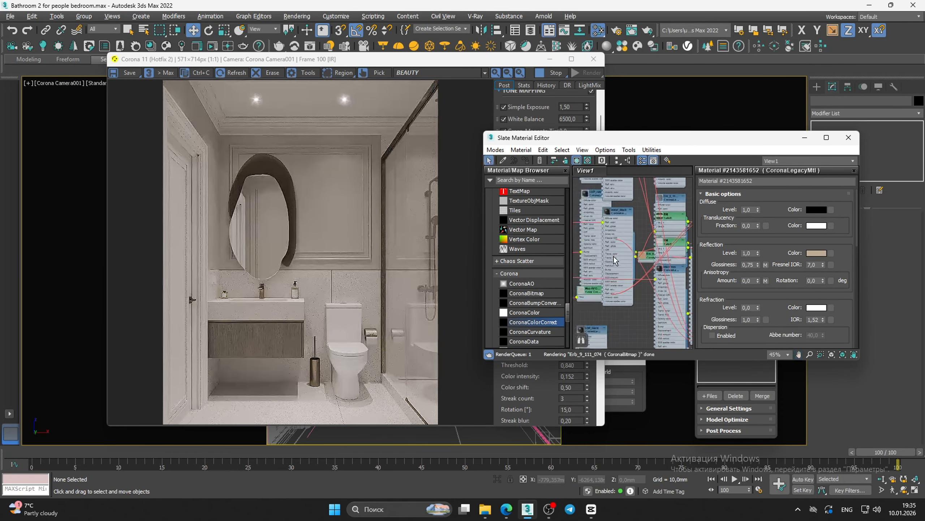
pyautogui.moveTo(613, 255); pyautogui.dragTo(630, 215)
pyautogui.moveTo(660, 215); pyautogui.dragTo(564, 246, button='middle')
pyautogui.scroll(5, 618, 236)
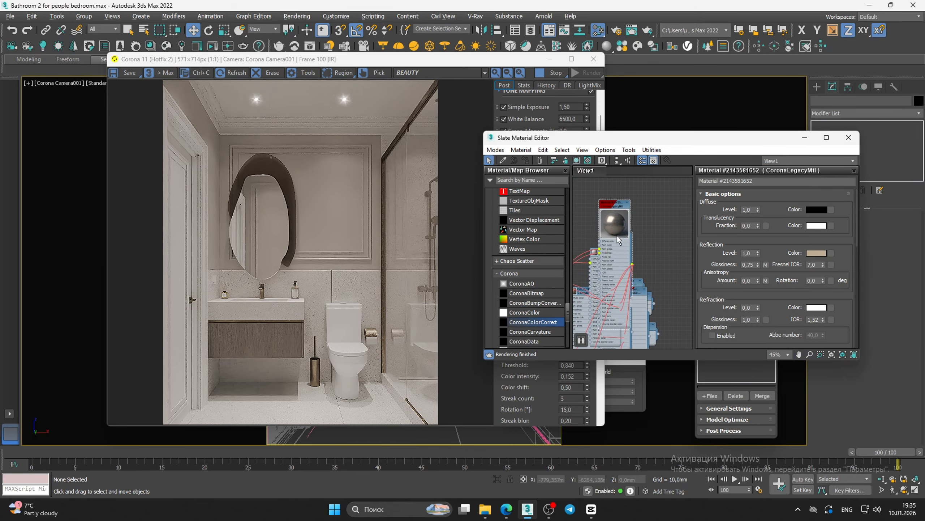
pyautogui.click(811, 253)
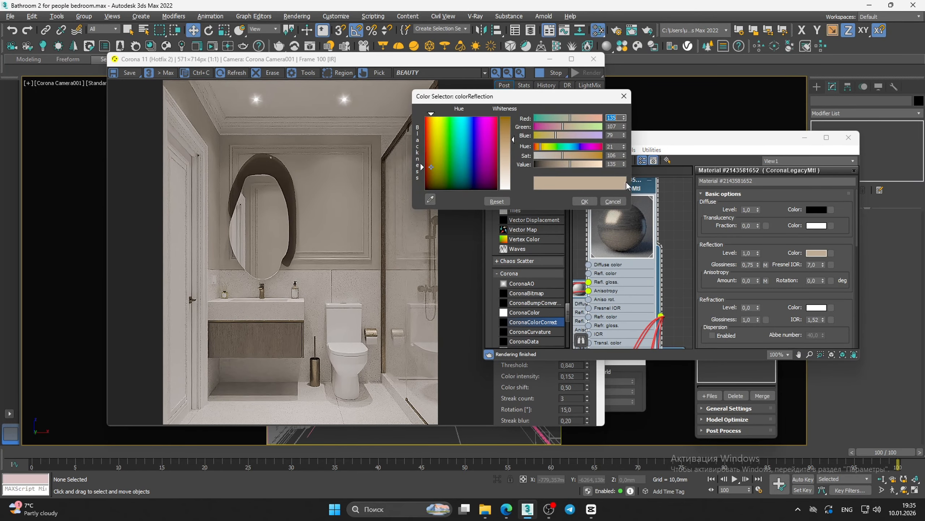
pyautogui.click(613, 202)
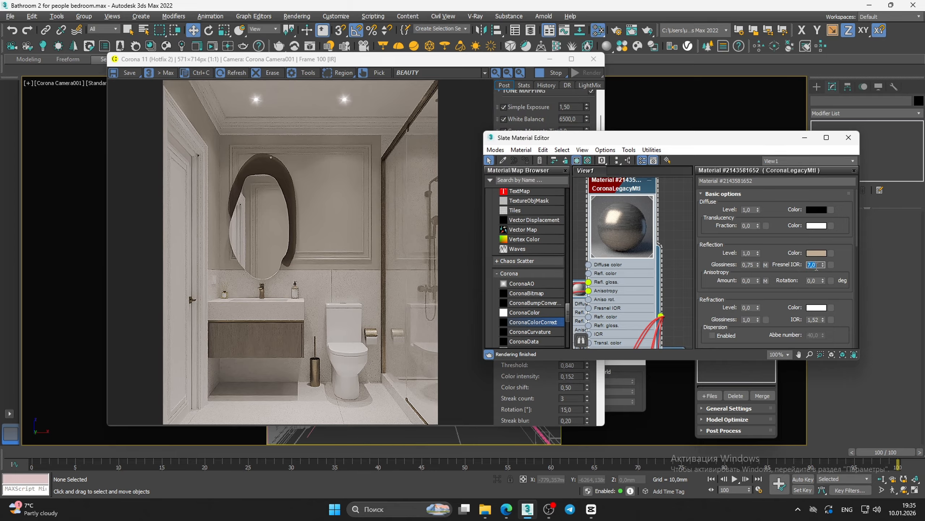
pyautogui.press('Return')
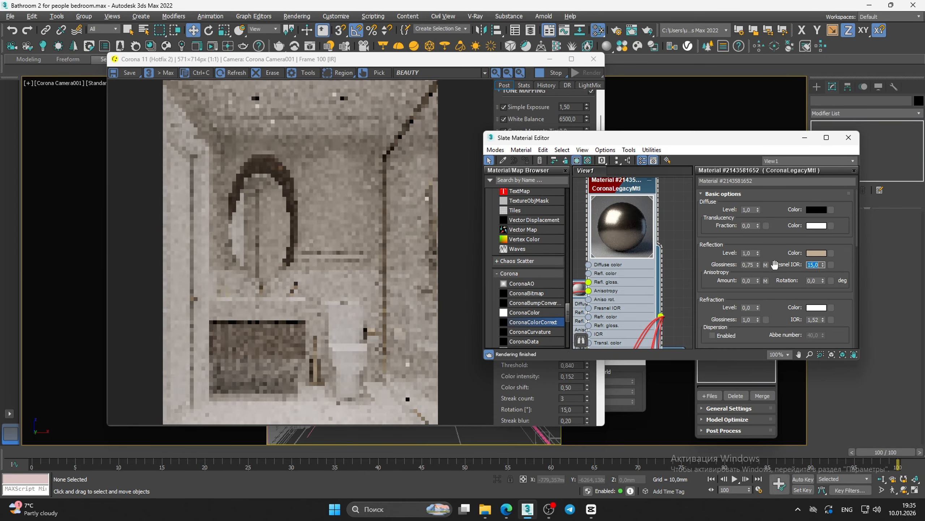
# Adjust the metal material's reflection color to a value of 182 and a saturation of 75
pyautogui.click(817, 255)
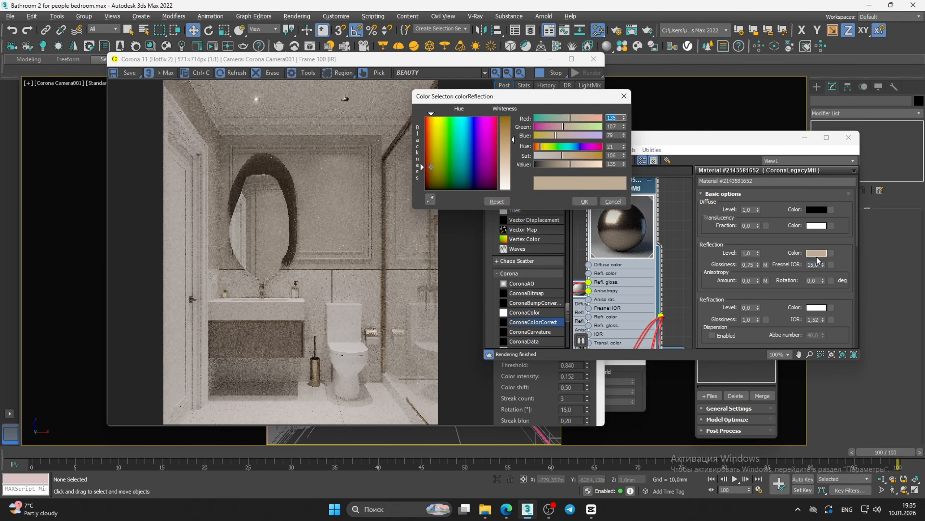
pyautogui.moveTo(584, 162); pyautogui.dragTo(585, 162)
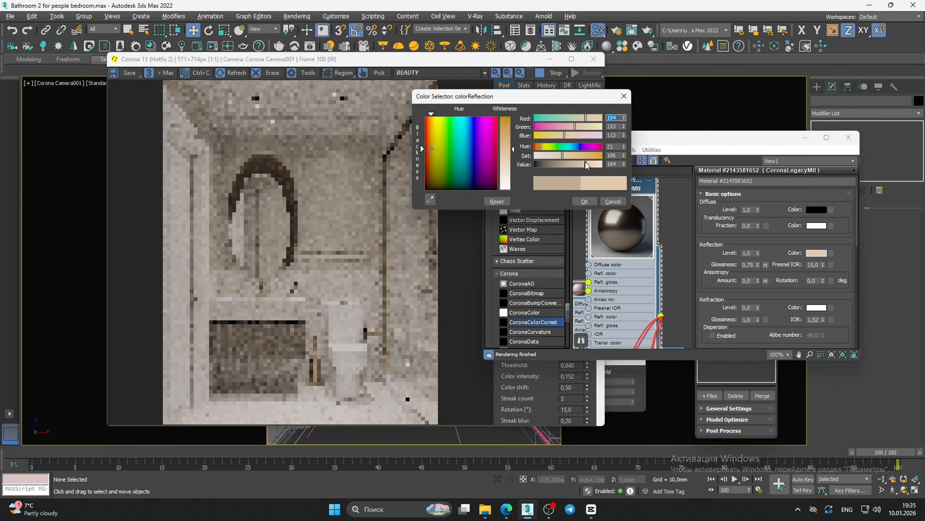
pyautogui.moveTo(562, 95); pyautogui.dragTo(684, 97)
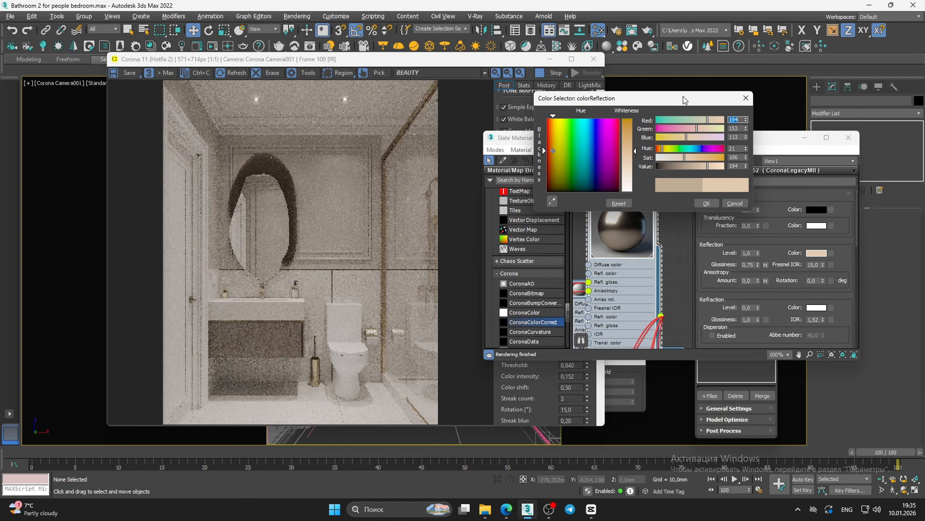
pyautogui.doubleClick(737, 166)
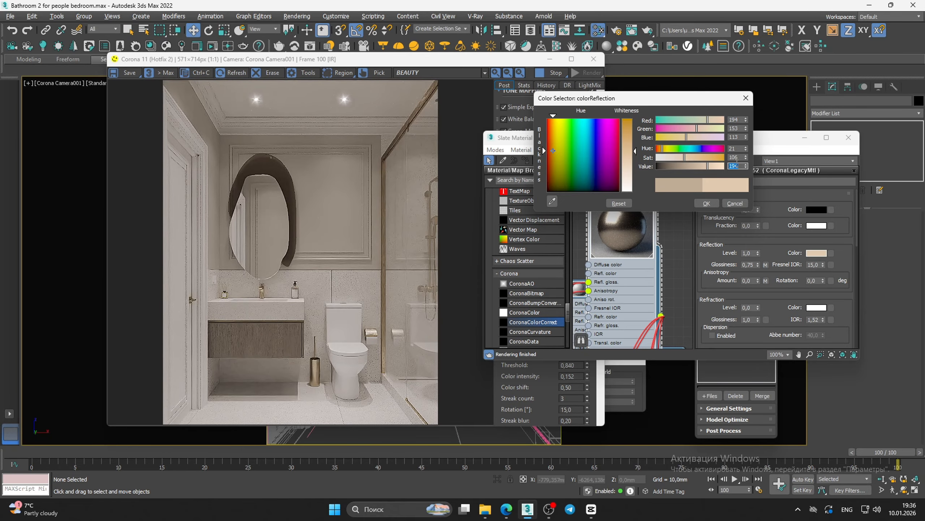
pyautogui.write('182')
pyautogui.press('Return')
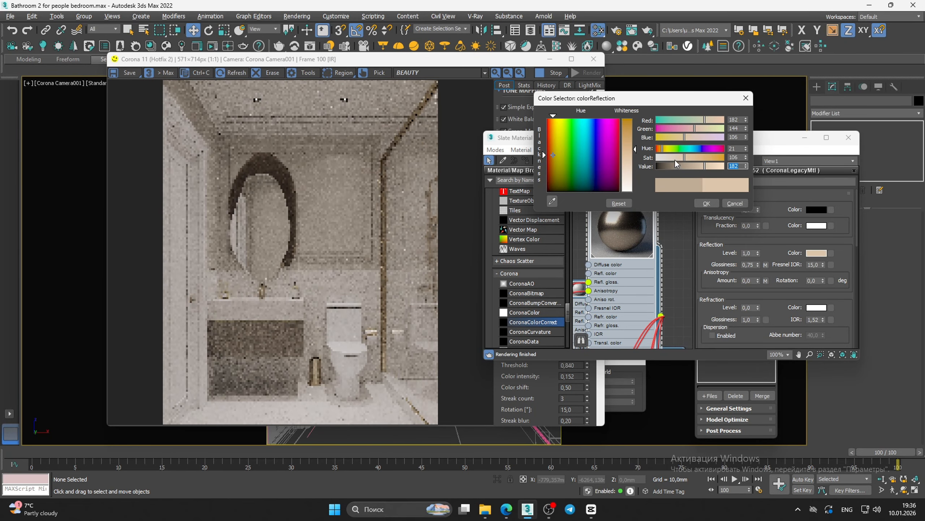
pyautogui.click(681, 157)
pyautogui.press('Return')
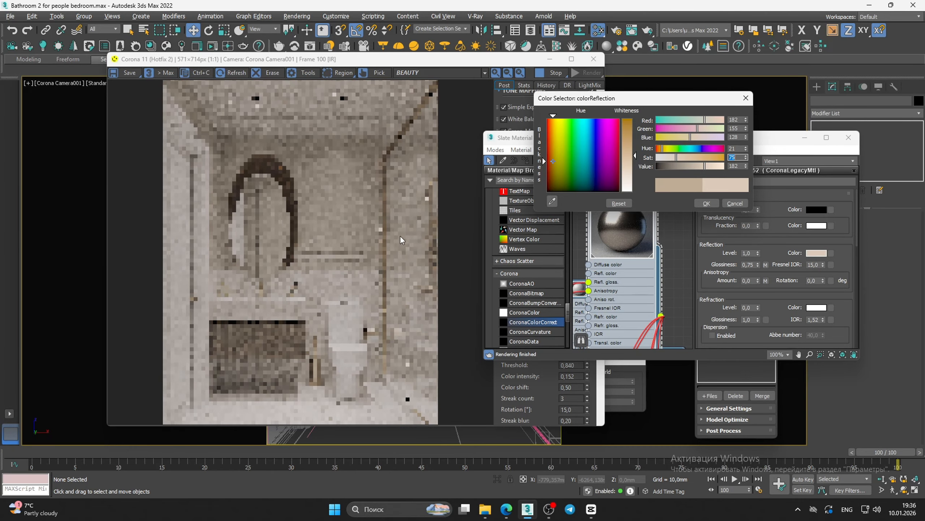
# Examine the new metal finish on the shower partition frame and the toilet paper holder in the interactive render
pyautogui.scroll(1, 373, 247)
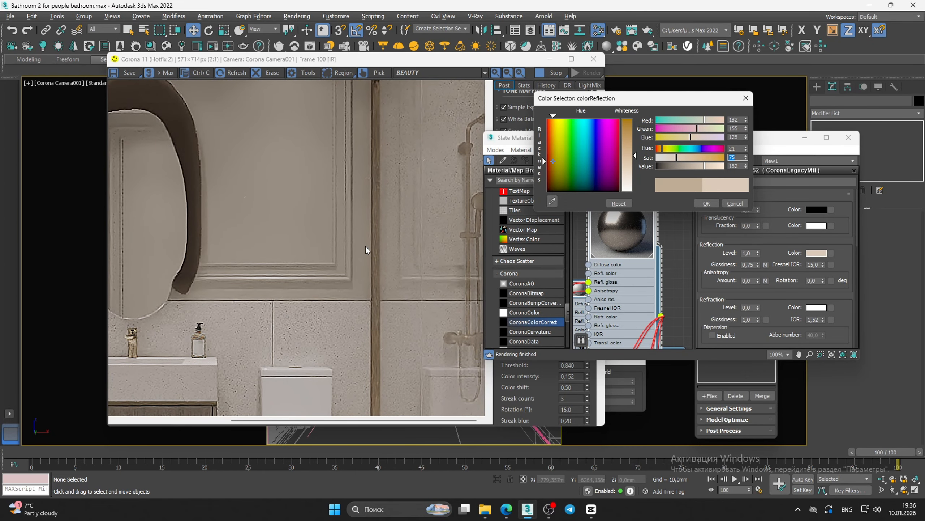
pyautogui.scroll(-2, 384, 254)
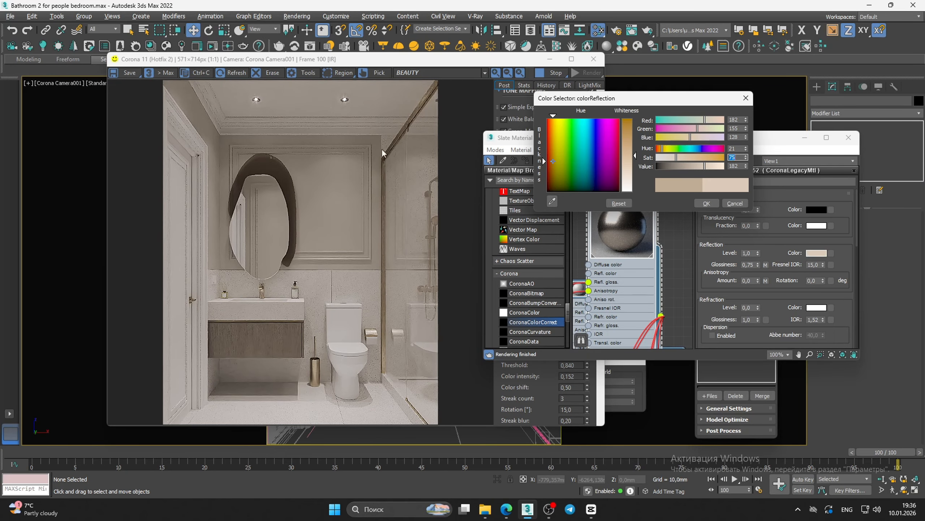
pyautogui.scroll(3, 381, 149)
pyautogui.scroll(-1, 382, 217)
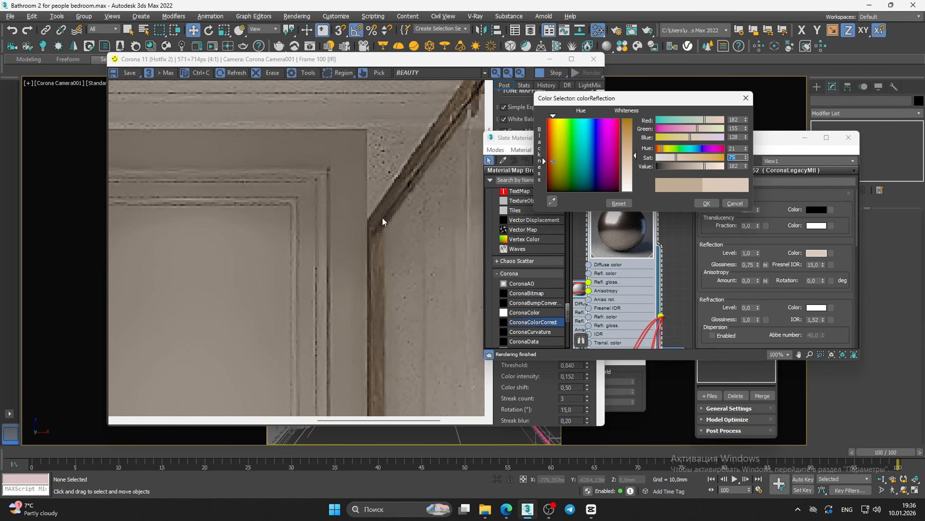
pyautogui.scroll(-1, 382, 221)
pyautogui.scroll(-1, 396, 321)
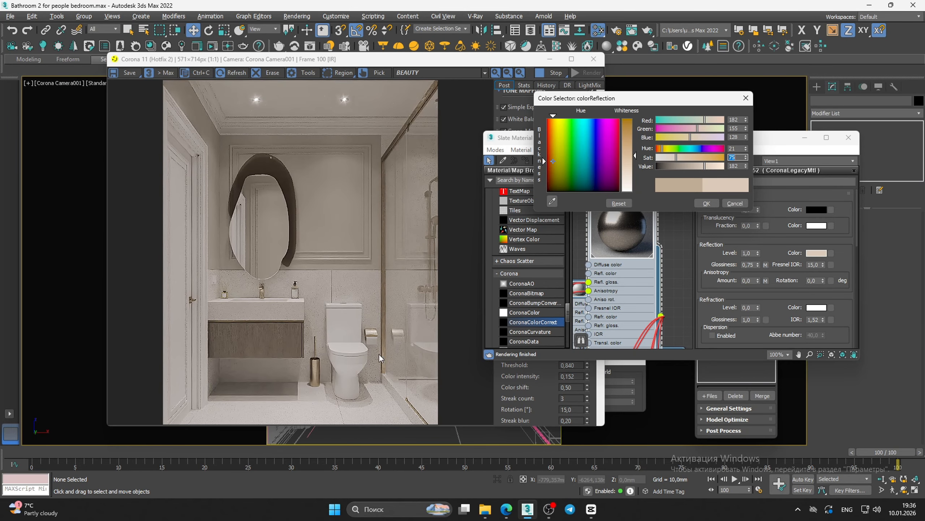
pyautogui.scroll(4, 364, 342)
pyautogui.scroll(-2, 333, 332)
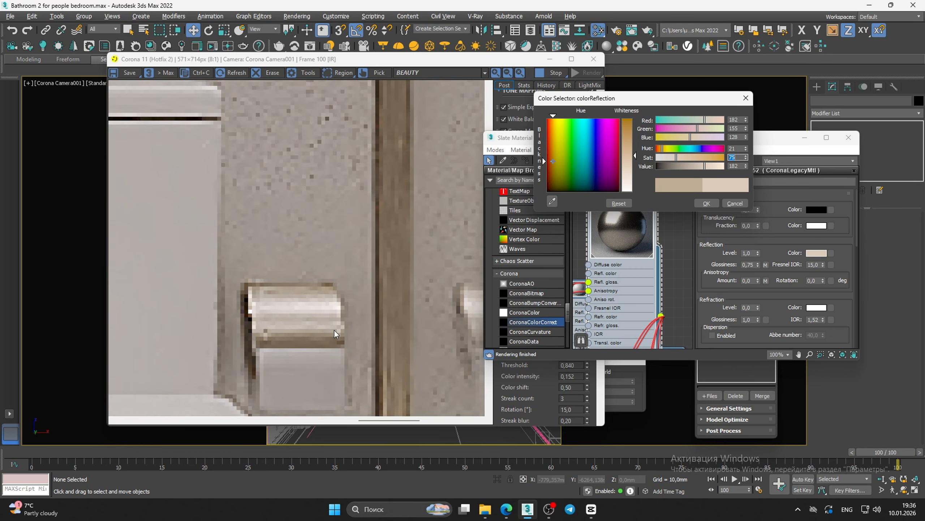
pyautogui.scroll(-1, 318, 330)
pyautogui.scroll(1, 298, 326)
pyautogui.scroll(-1, 290, 325)
pyautogui.moveTo(290, 325); pyautogui.dragTo(354, 235, button='middle')
pyautogui.moveTo(364, 326); pyautogui.dragTo(329, 291, button='middle')
pyautogui.scroll(3, 361, 330)
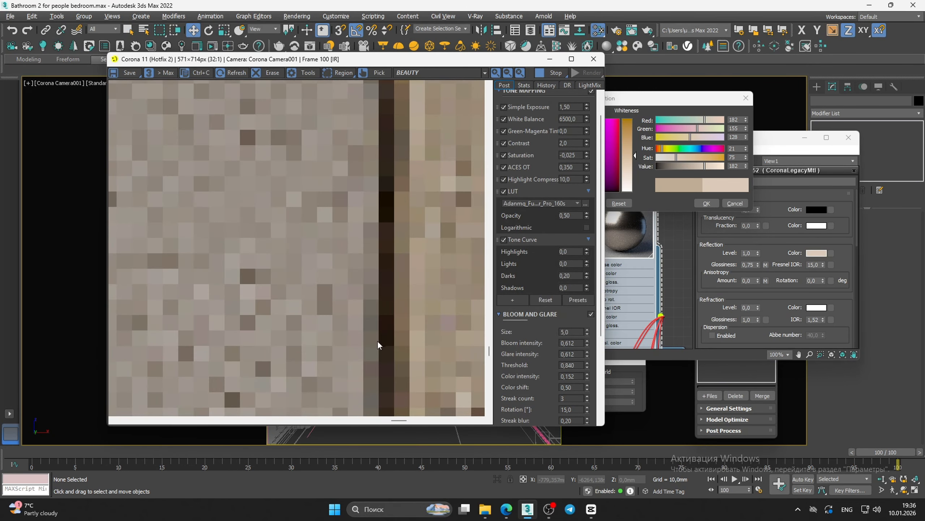
pyautogui.scroll(-1, 377, 340)
pyautogui.moveTo(377, 340); pyautogui.dragTo(299, 288, button='middle')
pyautogui.scroll(-2, 301, 291)
pyautogui.scroll(-2, 302, 292)
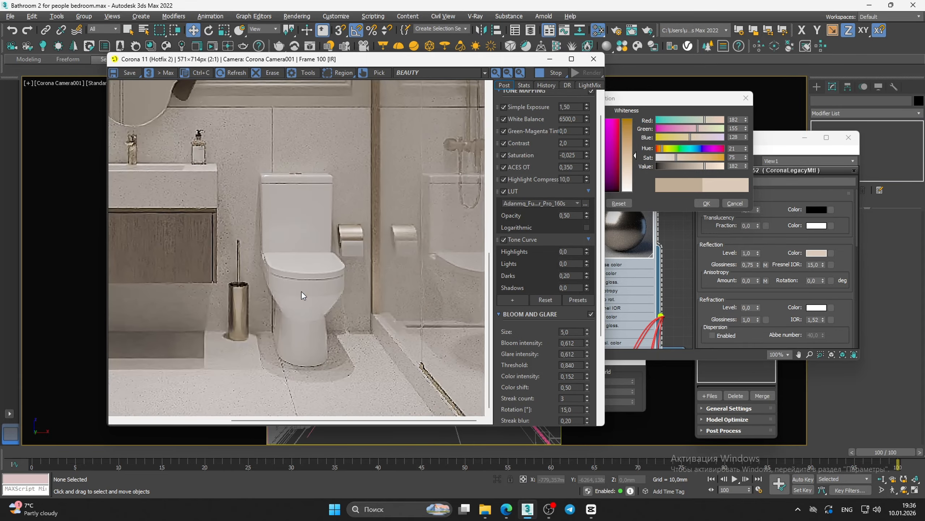
# Compare the metal finish on the toilet brush holder, basin faucet, door handle and toilet paper holder in the render
pyautogui.scroll(4, 301, 292)
pyautogui.scroll(-4, 267, 295)
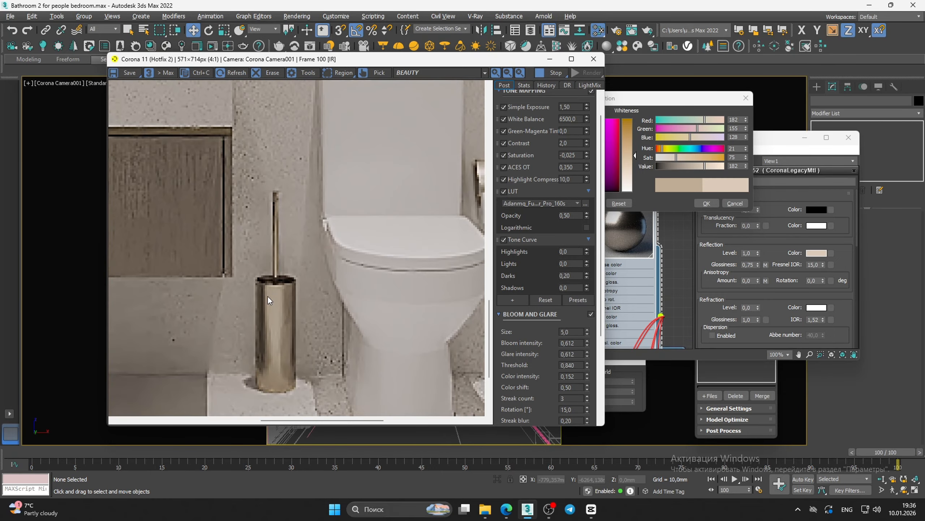
pyautogui.scroll(-1, 246, 254)
pyautogui.scroll(4, 243, 289)
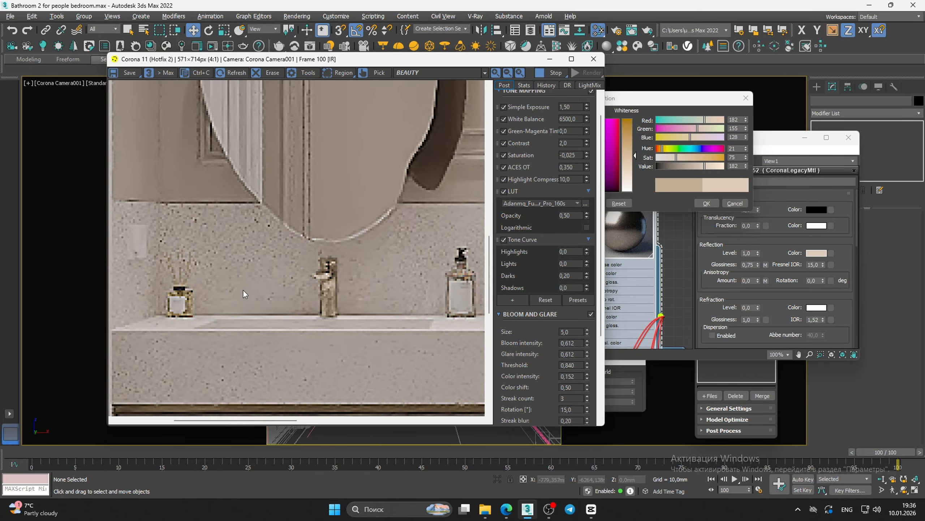
pyautogui.scroll(-3, 347, 286)
pyautogui.scroll(2, 173, 297)
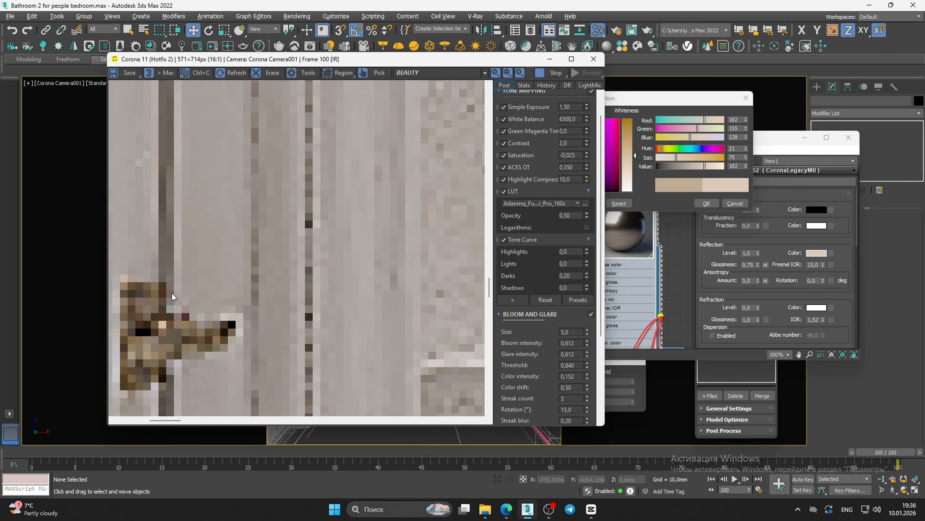
pyautogui.scroll(-2, 234, 289)
pyautogui.scroll(-1, 268, 281)
pyautogui.scroll(-1, 283, 278)
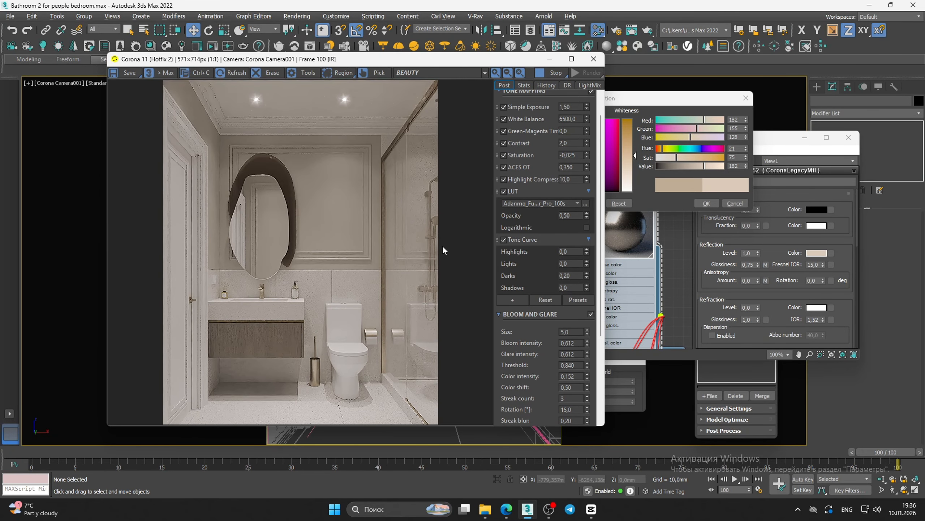
pyautogui.scroll(1, 338, 330)
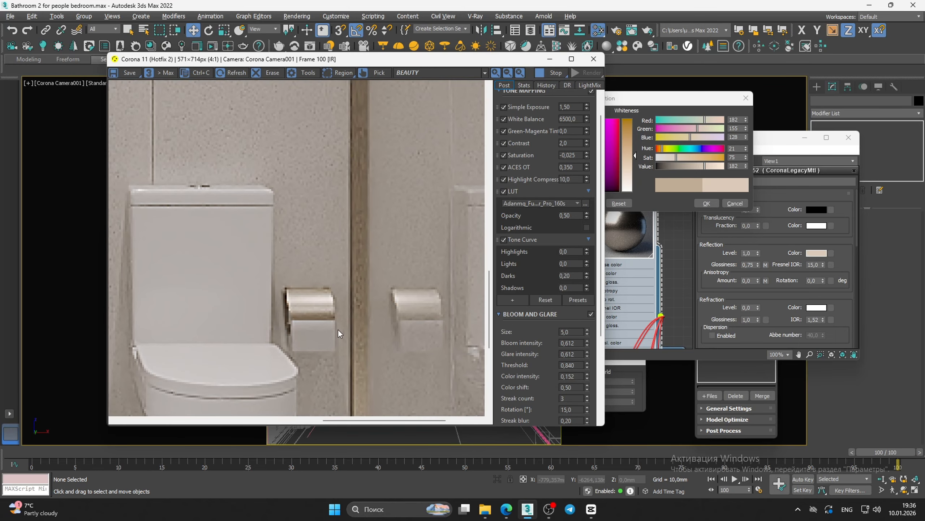
pyautogui.scroll(-1, 343, 321)
pyautogui.scroll(3, 343, 304)
pyautogui.scroll(-3, 343, 306)
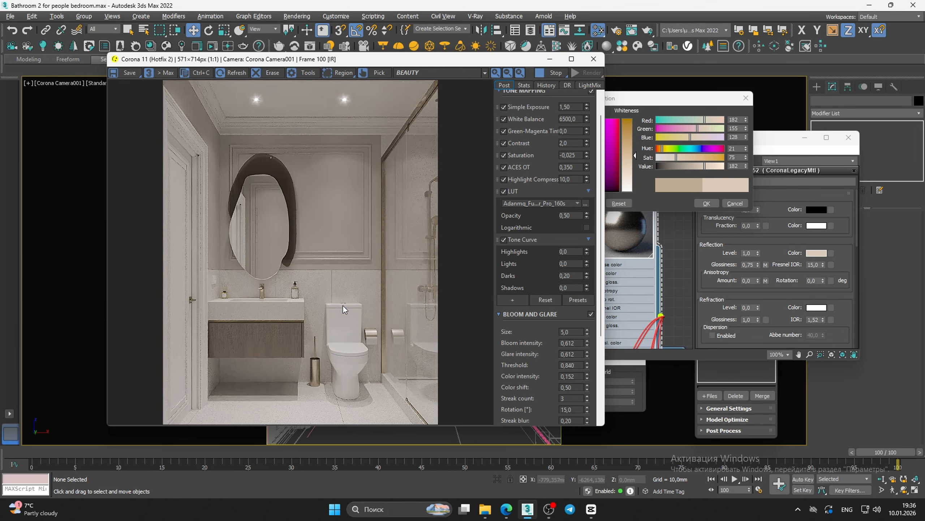
pyautogui.scroll(3, 277, 159)
pyautogui.scroll(-3, 278, 159)
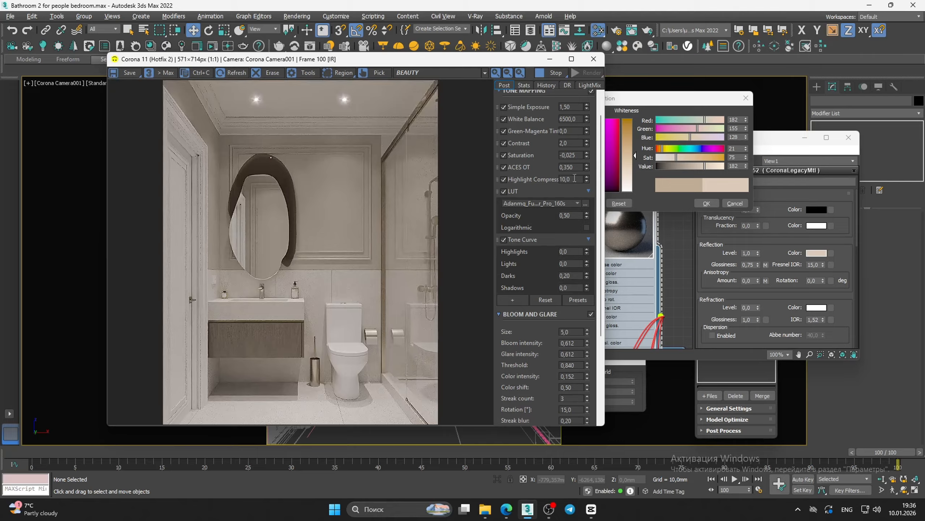
# Accept the metal's reflection color and open the group containing the toilet and vanity in the shaded camera view
pyautogui.click(697, 201)
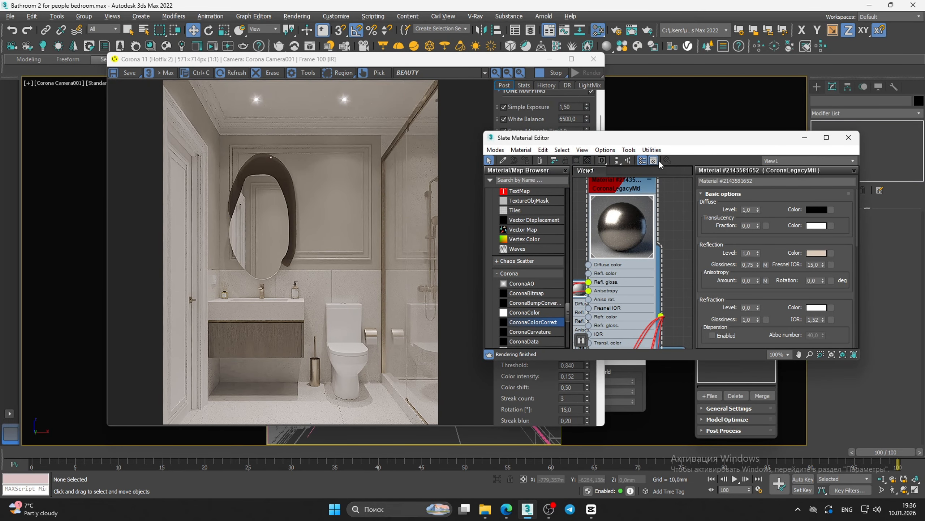
pyautogui.moveTo(673, 139); pyautogui.dragTo(758, 143)
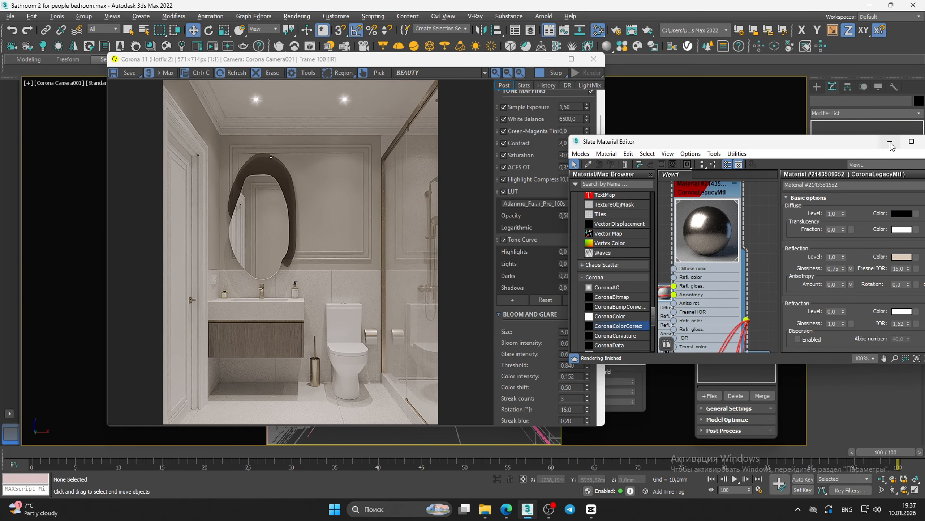
pyautogui.moveTo(488, 61); pyautogui.dragTo(224, 113)
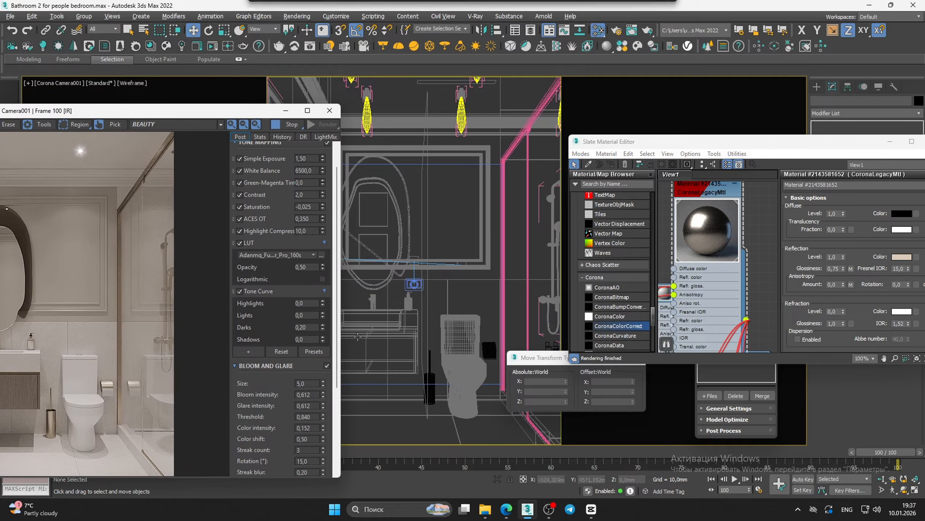
pyautogui.click(460, 365)
pyautogui.press('F3')
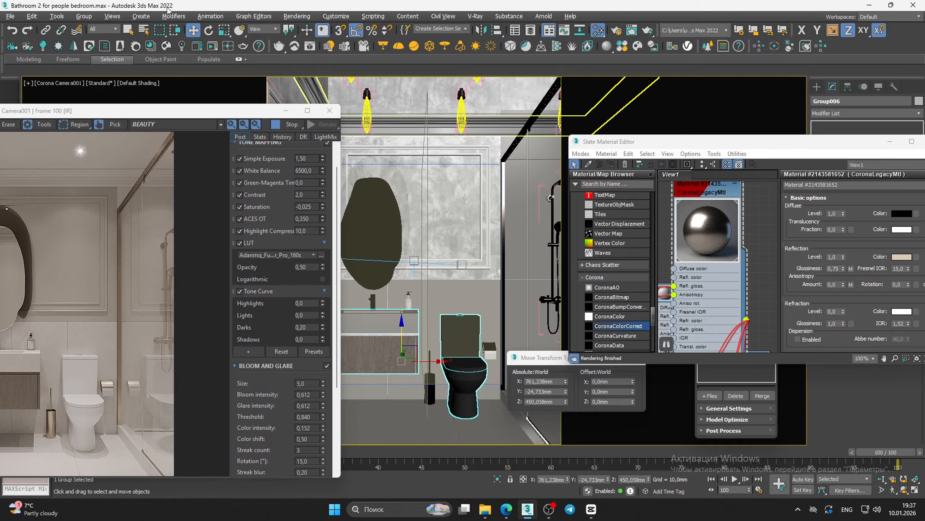
pyautogui.click(83, 16)
pyautogui.click(97, 68)
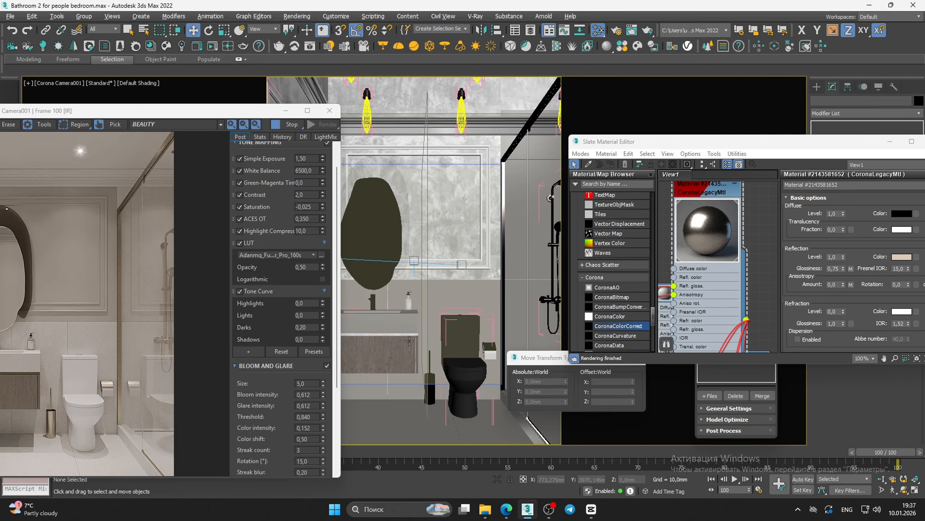
# Detach the thin profile element along the top edge of the vanity cabinet as a separate object
pyautogui.click(407, 335)
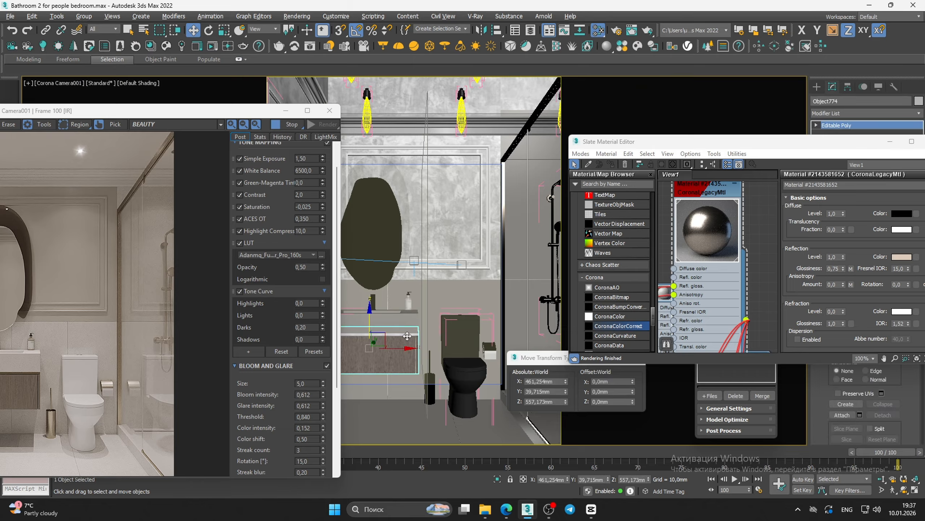
pyautogui.moveTo(816, 151); pyautogui.dragTo(666, 333)
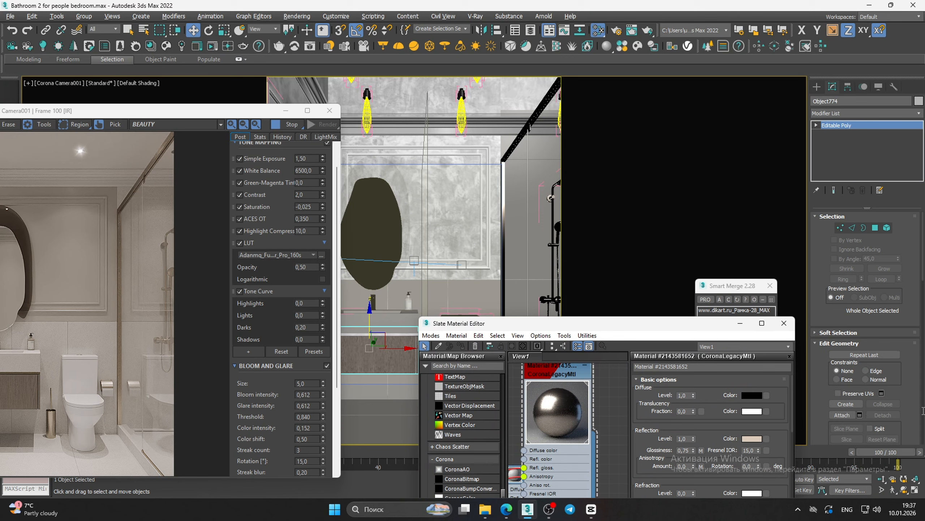
pyautogui.click(888, 227)
pyautogui.click(377, 334)
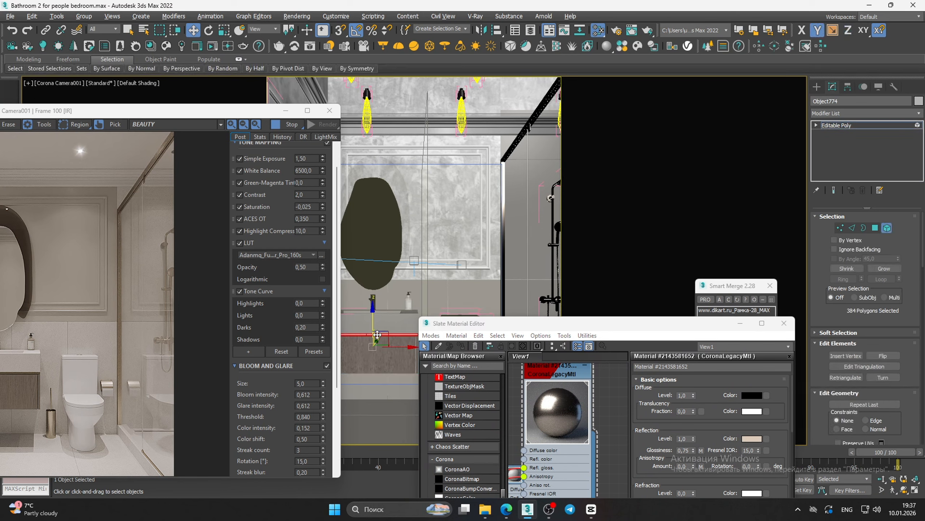
pyautogui.click(394, 334)
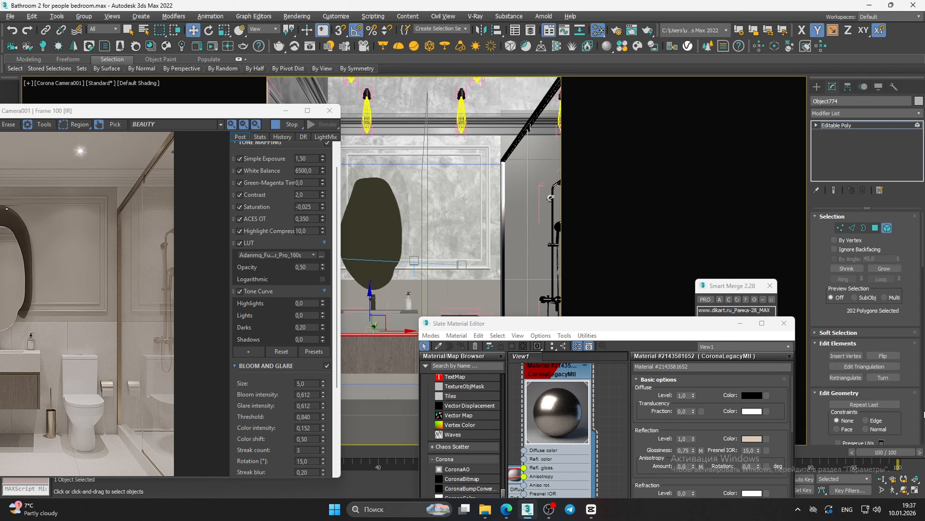
pyautogui.scroll(-5, 890, 325)
pyautogui.click(888, 231)
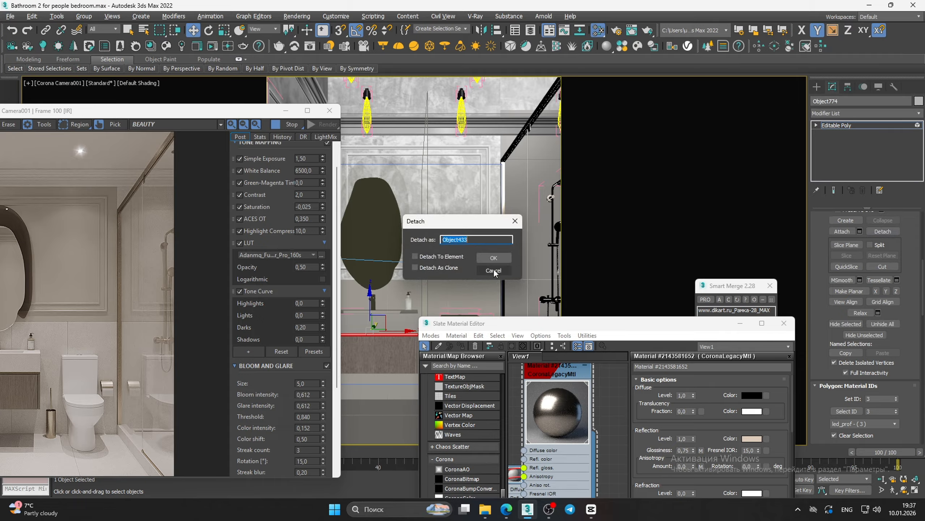
pyautogui.click(493, 272)
pyautogui.press('5')
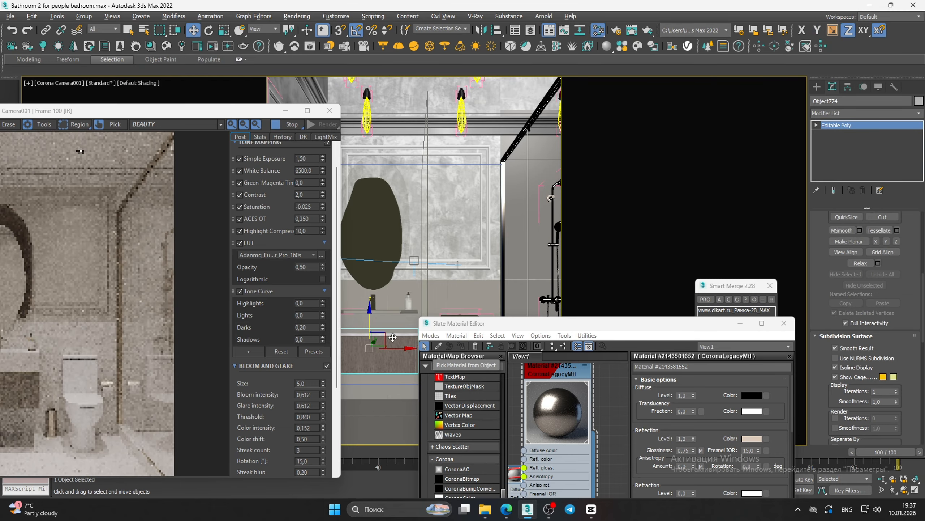
pyautogui.click(394, 334)
pyautogui.click(552, 396)
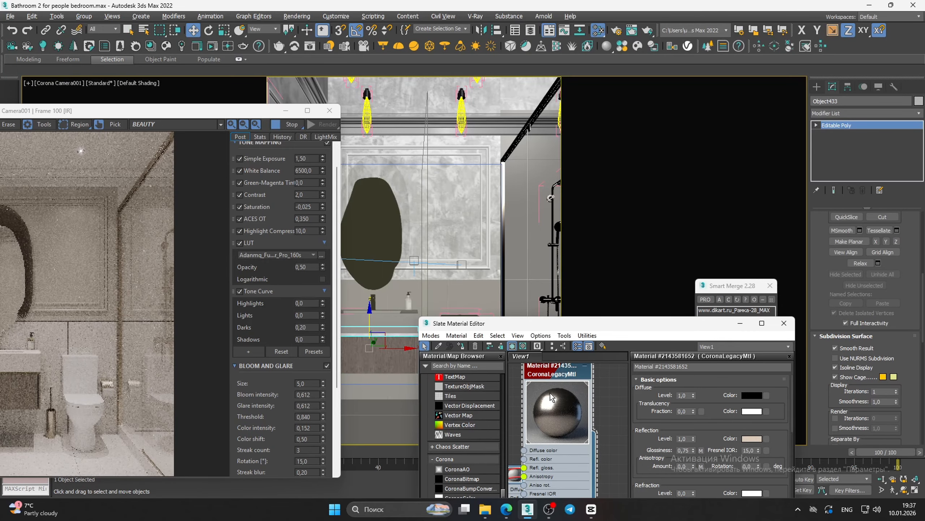
pyautogui.click(461, 347)
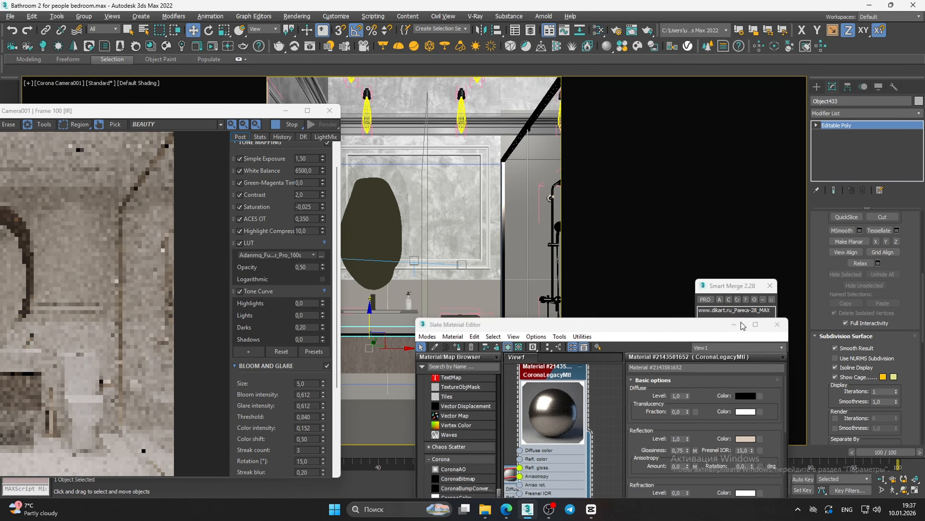
pyautogui.click(740, 323)
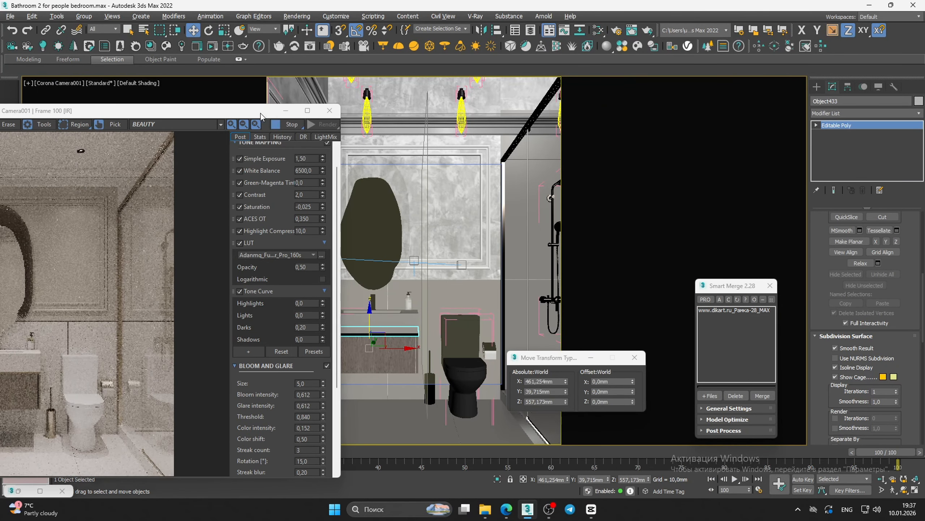
# Examine the vanity's metal profile strip from end to end in the interactive render, including the full bathroom view
pyautogui.moveTo(261, 113); pyautogui.dragTo(561, 67)
pyautogui.scroll(3, 324, 331)
pyautogui.scroll(-2, 324, 329)
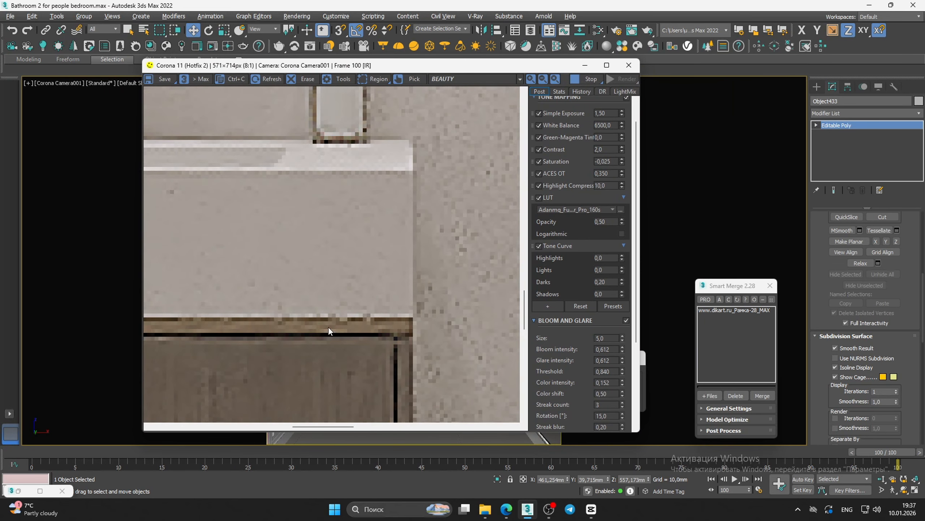
pyautogui.scroll(1, 160, 333)
pyautogui.scroll(1, 280, 310)
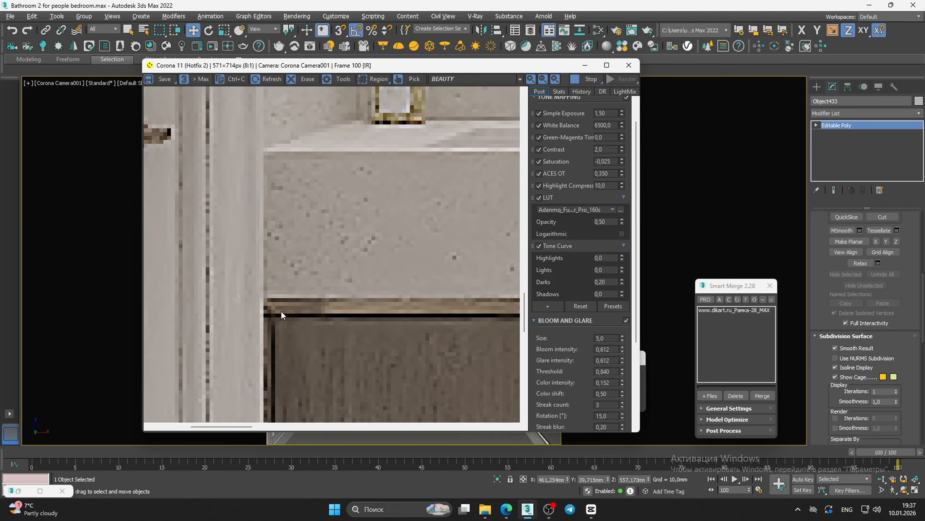
pyautogui.scroll(-3, 281, 310)
pyautogui.scroll(-1, 287, 307)
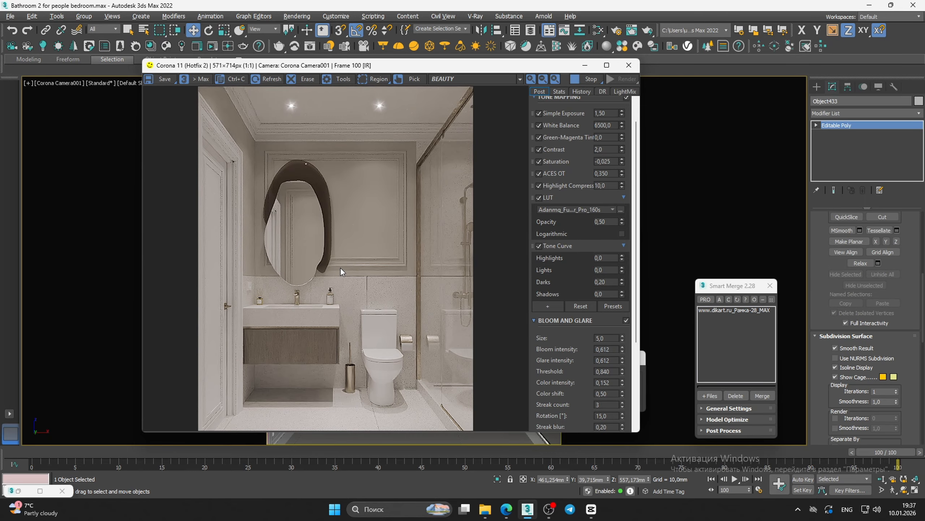
# Save the scene and stop the interactive render, clearing the frame buffer from the viewport
pyautogui.hotkey('ctrl', 's')
pyautogui.click(590, 79)
pyautogui.click(585, 66)
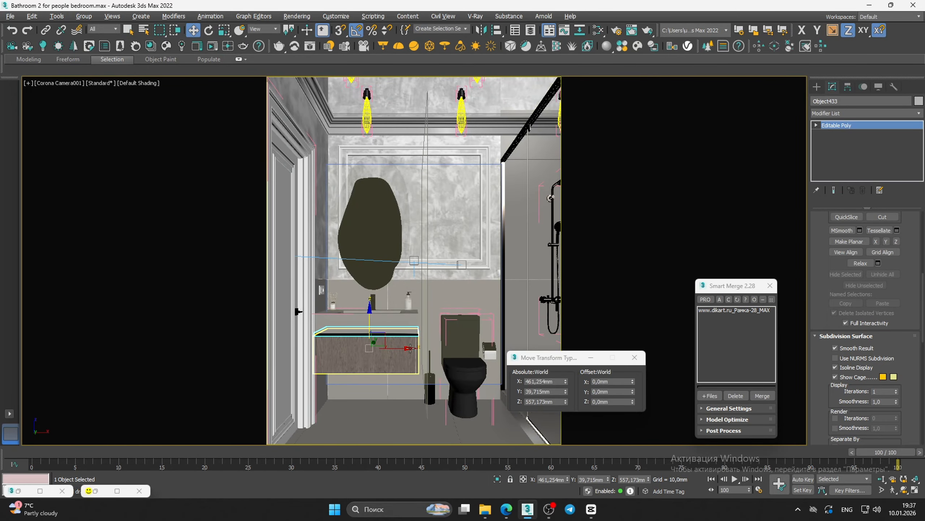
# Isolate the vanity cabinet together with its detached profile strip in a perspective view
pyautogui.keyDown('ctrl'); pyautogui.click(410, 348); pyautogui.keyUp('ctrl')
pyautogui.hotkey('alt', 'q')
pyautogui.press('p')
pyautogui.keyDown('alt'); pyautogui.moveTo(510, 188); pyautogui.dragTo(498, 291, button='middle'); pyautogui.keyUp('alt')
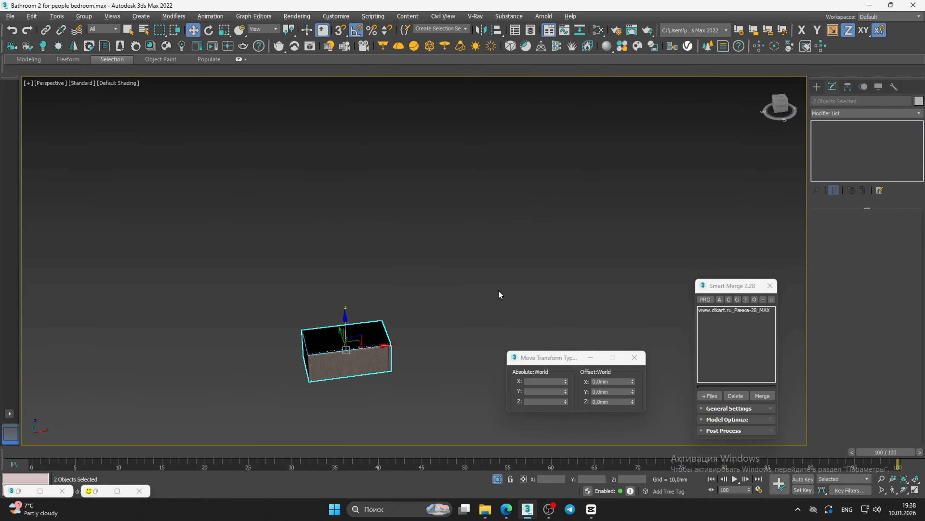
pyautogui.scroll(6, 350, 359)
pyautogui.scroll(-2, 415, 330)
# Select the cabinet body, inspect its upper front corner, and display it in a top wireframe view
pyautogui.click(417, 331)
pyautogui.keyDown('alt'); pyautogui.moveTo(417, 331); pyautogui.dragTo(458, 314, button='middle'); pyautogui.keyUp('alt')
pyautogui.scroll(3, 302, 341)
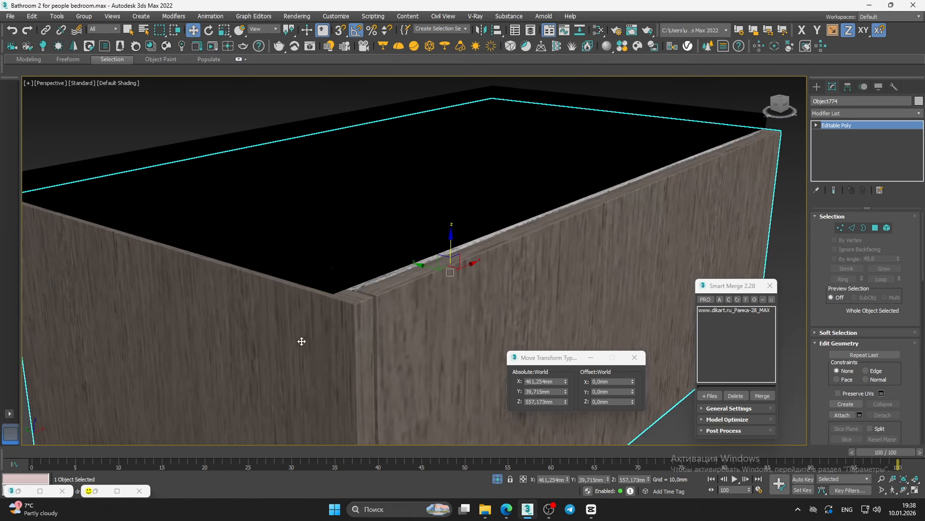
pyautogui.press('t')
pyautogui.press('F3')
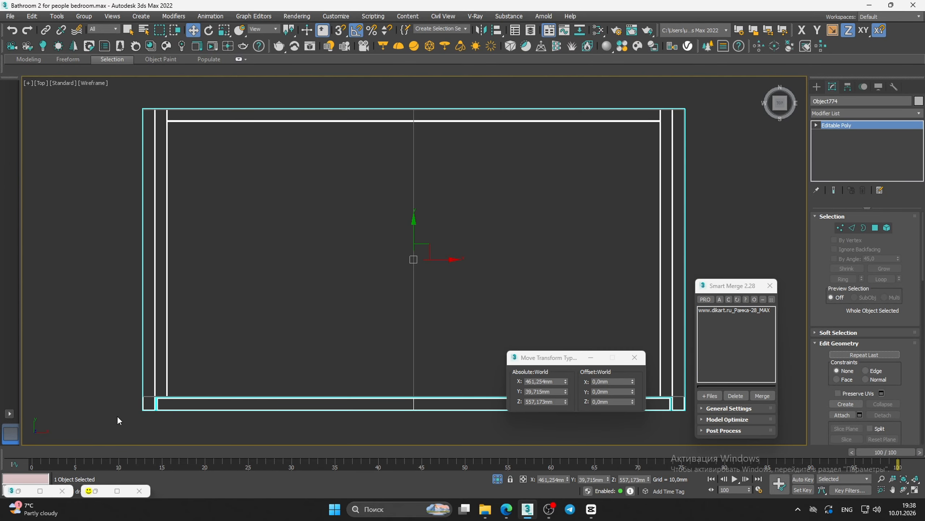
# Snap the front-end vertices of the cabinet's left outer side panel back flush with the adjoining inner panel
pyautogui.scroll(5, 117, 415)
pyautogui.press('1')
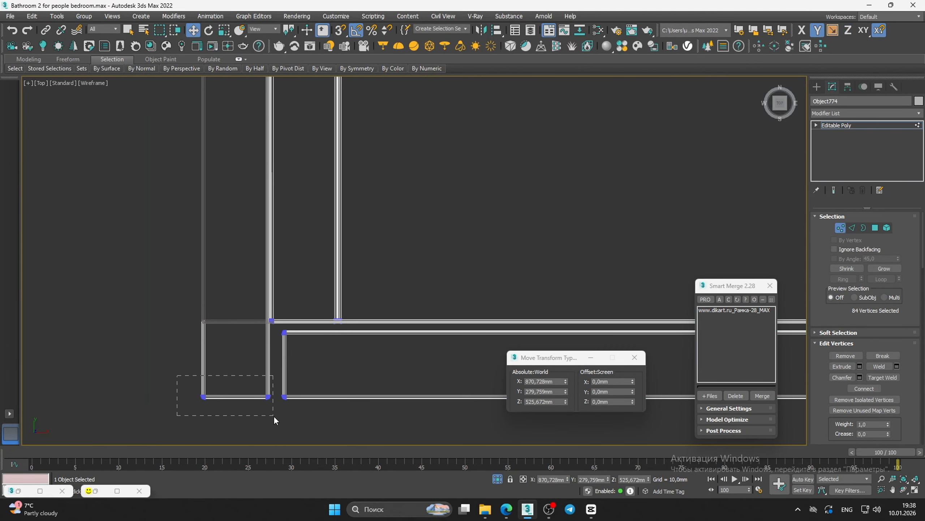
pyautogui.scroll(6, 269, 397)
pyautogui.moveTo(273, 415); pyautogui.dragTo(298, 316)
pyautogui.press('s')
pyautogui.scroll(-2, 294, 283)
pyautogui.moveTo(295, 284); pyautogui.dragTo(298, 397, button='middle')
pyautogui.moveTo(298, 397); pyautogui.dragTo(308, 256)
pyautogui.scroll(5, 287, 257)
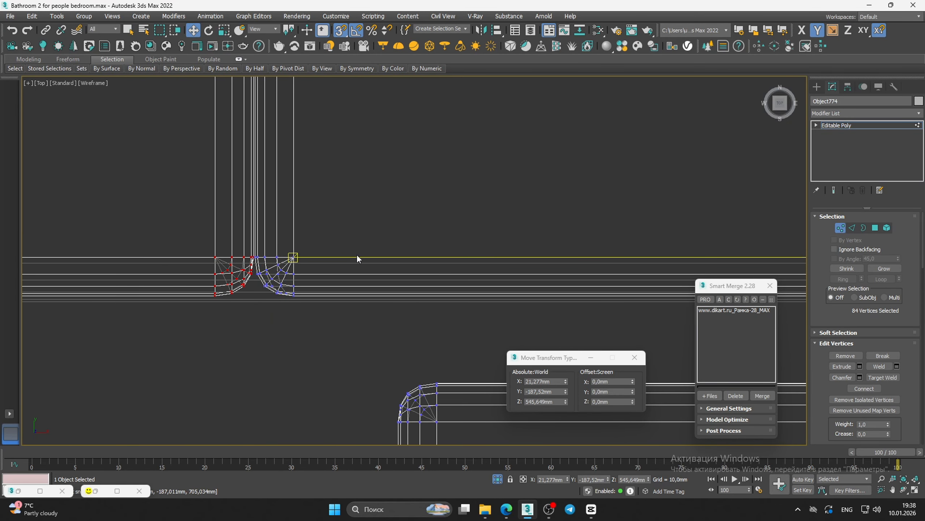
# Snap the front-end vertices of the cabinet's right outer side panel back flush with the adjoining inner panel
pyautogui.scroll(-7, 295, 255)
pyautogui.moveTo(295, 252); pyautogui.dragTo(291, 259, button='middle')
pyautogui.scroll(-5, 310, 262)
pyautogui.moveTo(386, 268); pyautogui.dragTo(204, 280, button='middle')
pyautogui.moveTo(477, 284); pyautogui.dragTo(44, 281, button='middle')
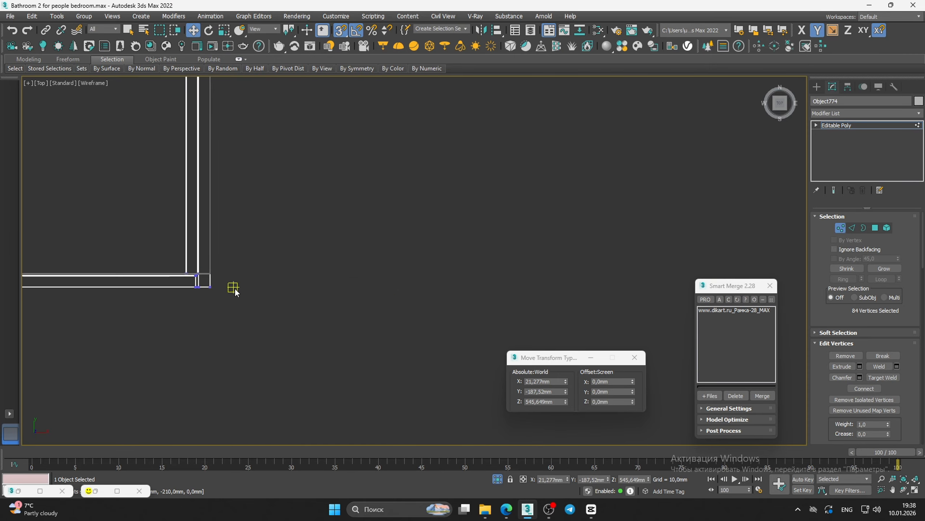
pyautogui.scroll(9, 202, 287)
pyautogui.moveTo(149, 267); pyautogui.dragTo(489, 333)
pyautogui.moveTo(197, 300); pyautogui.dragTo(286, 361, button='middle')
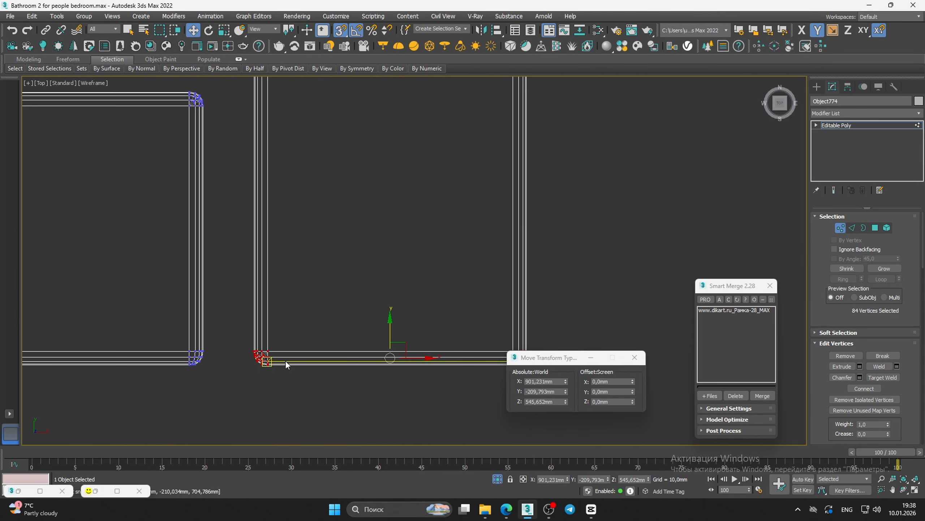
pyautogui.scroll(2, 274, 357)
pyautogui.moveTo(265, 350); pyautogui.dragTo(318, 303)
pyautogui.scroll(-8, 318, 303)
pyautogui.moveTo(318, 304); pyautogui.dragTo(324, 395, button='middle')
pyautogui.moveTo(319, 304); pyautogui.dragTo(324, 395)
pyautogui.moveTo(324, 395); pyautogui.dragTo(340, 411, button='middle')
pyautogui.scroll(6, 334, 346)
pyautogui.moveTo(324, 395); pyautogui.dragTo(285, 244)
# Extend the right end of the cabinet's front panel along X by snapping its vertices to the right side panel's outer edge
pyautogui.scroll(-8, 284, 243)
pyautogui.moveTo(289, 246); pyautogui.dragTo(522, 266, button='middle')
pyautogui.scroll(6, 520, 304)
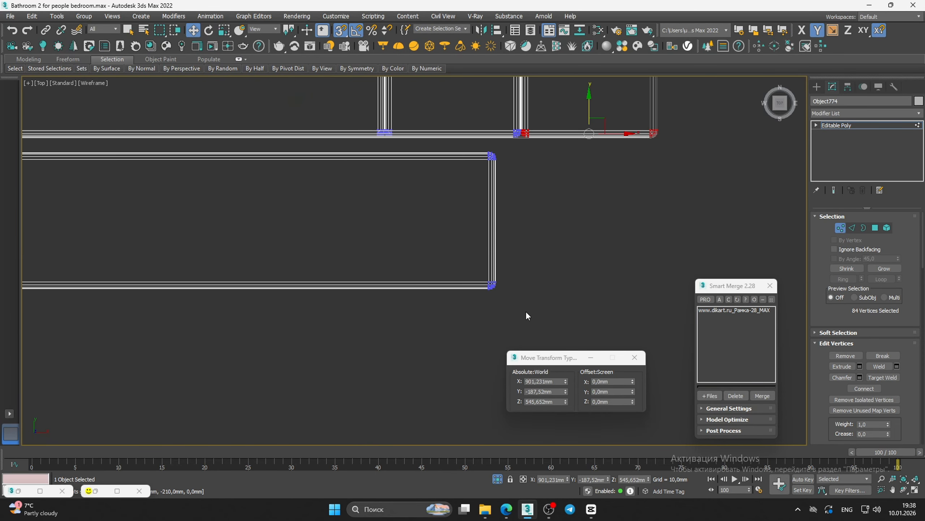
pyautogui.moveTo(465, 153); pyautogui.dragTo(462, 149)
pyautogui.moveTo(457, 185); pyautogui.dragTo(308, 257, button='middle')
pyautogui.scroll(6, 323, 241)
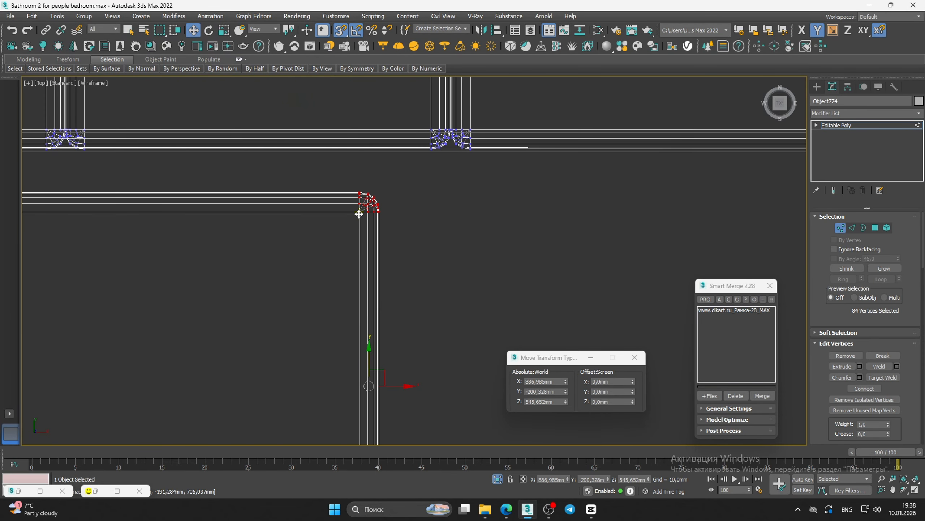
pyautogui.moveTo(360, 211); pyautogui.dragTo(488, 220)
pyautogui.scroll(-2, 488, 221)
pyautogui.moveTo(488, 221); pyautogui.dragTo(333, 274, button='middle')
pyautogui.moveTo(488, 221); pyautogui.dragTo(332, 275)
pyautogui.moveTo(333, 274); pyautogui.dragTo(328, 274, button='middle')
pyautogui.moveTo(332, 275); pyautogui.dragTo(554, 201)
pyautogui.press('F5')
pyautogui.moveTo(554, 201); pyautogui.dragTo(555, 200)
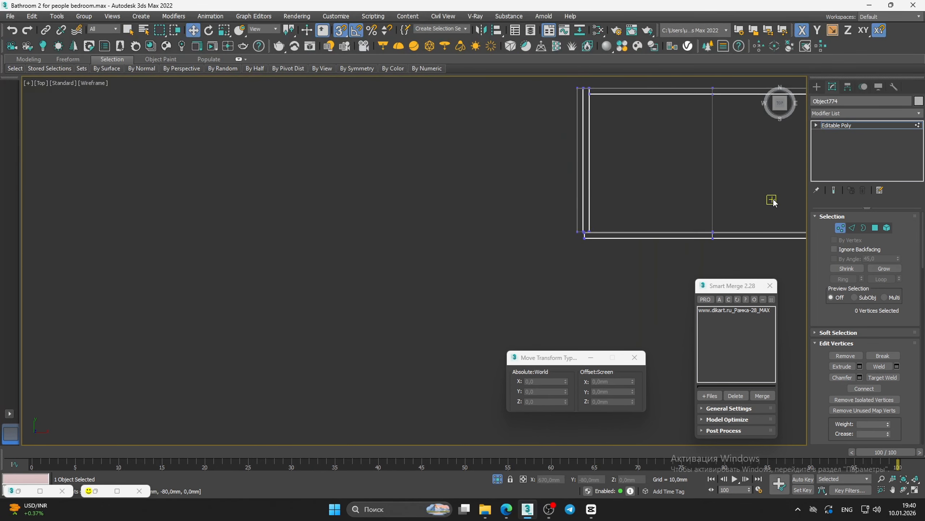
# Extend the left end of the front panel along X by snapping its vertices to the left side panel's outer edge
pyautogui.scroll(-2, 678, 210)
pyautogui.moveTo(677, 211); pyautogui.dragTo(578, 236, button='middle')
pyautogui.scroll(12, 511, 249)
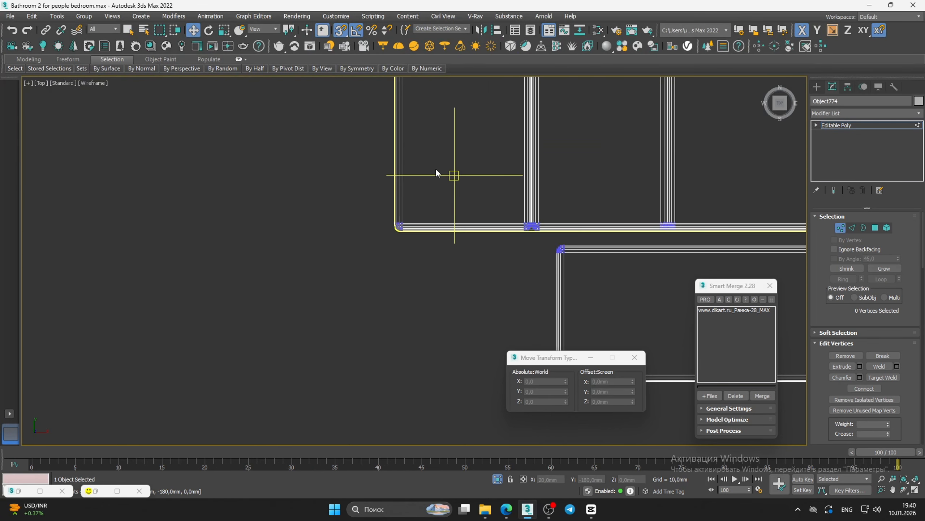
pyautogui.moveTo(498, 206); pyautogui.dragTo(448, 162, button='middle')
pyautogui.moveTo(568, 370); pyautogui.dragTo(568, 371)
pyautogui.scroll(4, 525, 219)
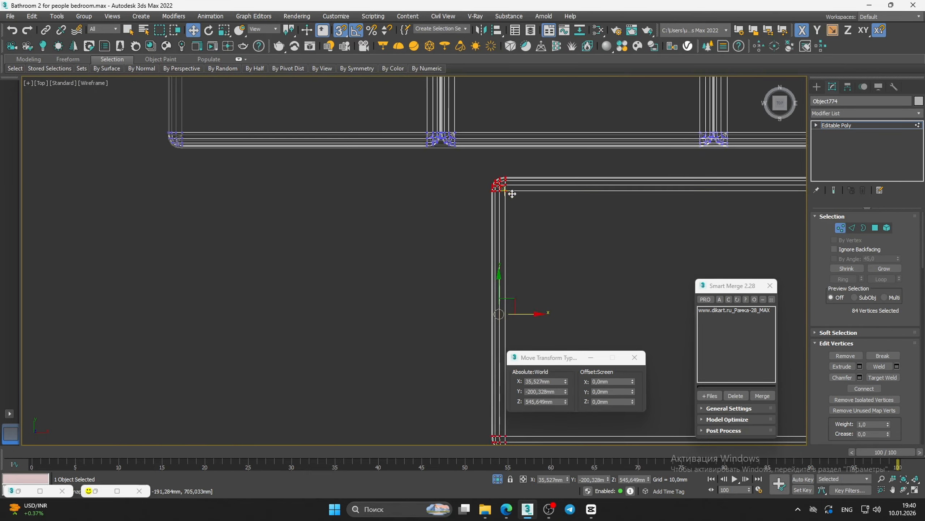
pyautogui.moveTo(505, 189); pyautogui.dragTo(186, 125)
pyautogui.scroll(8, 189, 129)
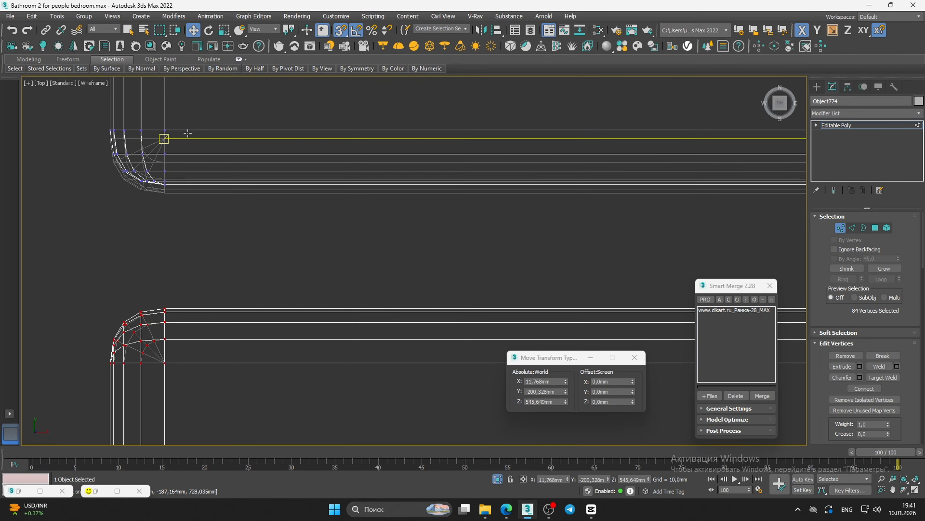
# Offset the vertices at the front panel's left end by 2 mm in X
pyautogui.scroll(-12, 229, 187)
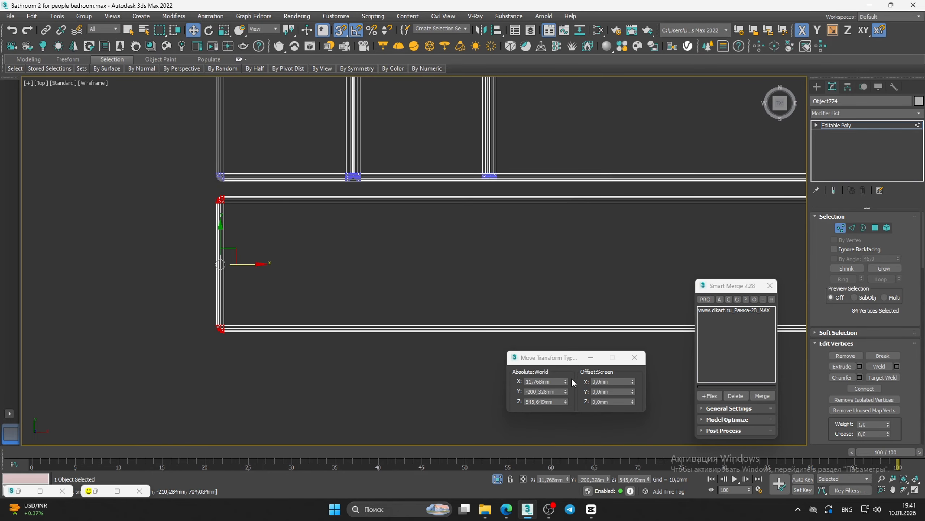
pyautogui.write('2')
pyautogui.press('Return')
# Offset the vertices at the front panel's right end by -2 mm in X
pyautogui.scroll(-5, 451, 301)
pyautogui.moveTo(451, 301); pyautogui.dragTo(58, 300, button='middle')
pyautogui.scroll(-6, 58, 300)
pyautogui.moveTo(360, 290); pyautogui.dragTo(201, 285, button='middle')
pyautogui.scroll(13, 583, 270)
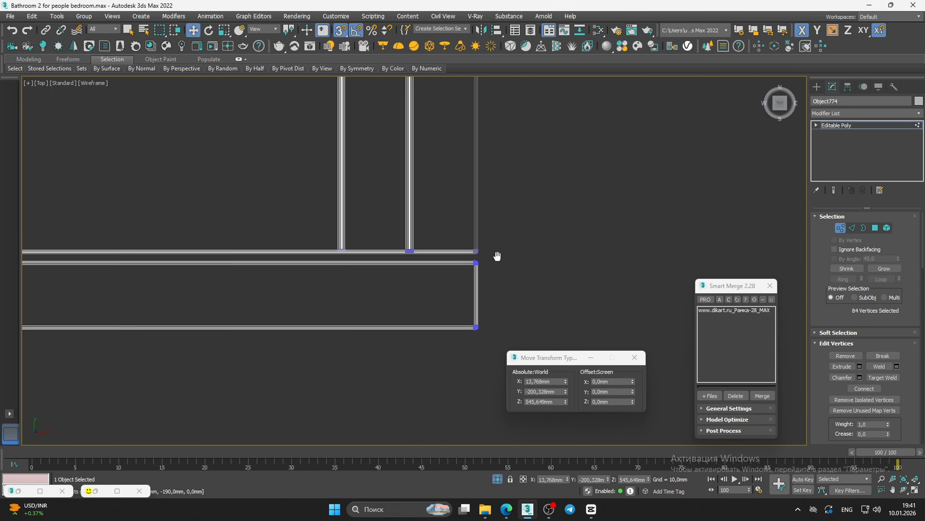
pyautogui.moveTo(426, 214); pyautogui.dragTo(426, 213, button='middle')
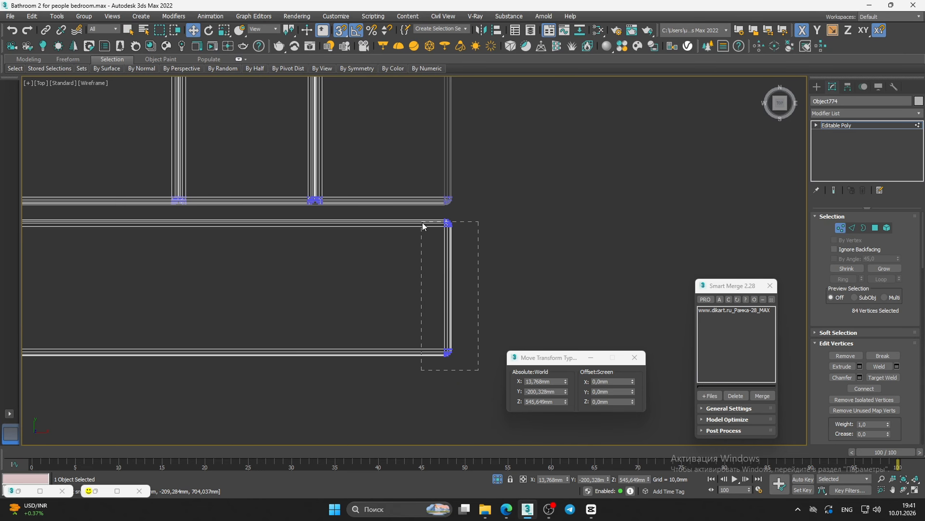
pyautogui.moveTo(422, 223); pyautogui.dragTo(422, 223)
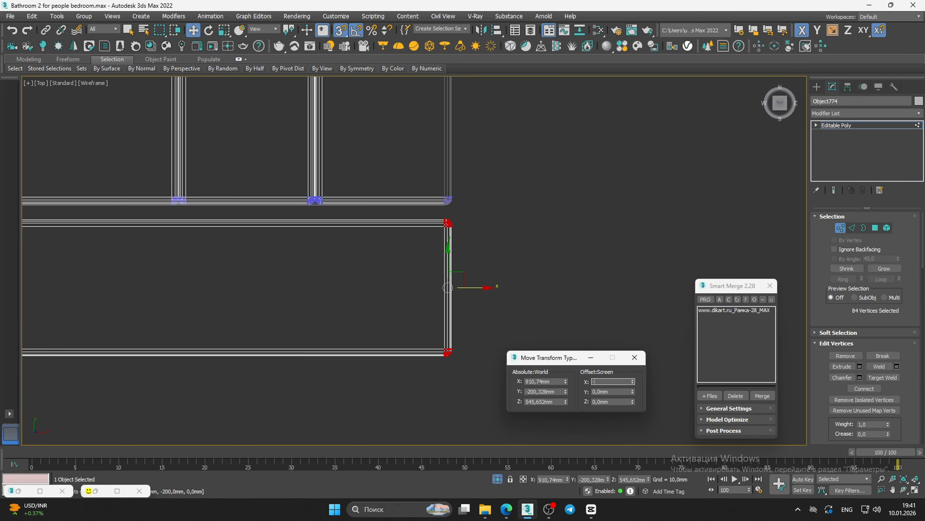
pyautogui.write('-2')
pyautogui.press('Return')
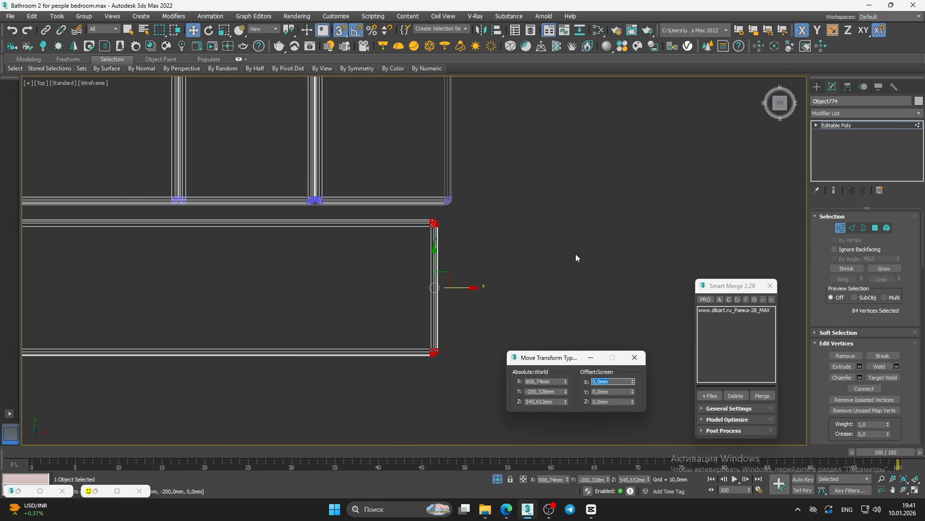
# Leave vertex editing, examine the cabinet's front corner in a shaded 3D view, and deselect the cabinet
pyautogui.press('1')
pyautogui.scroll(-10, 507, 235)
pyautogui.moveTo(494, 253)
pyautogui.keyDown('alt'); pyautogui.mouseDown(button='middle')
pyautogui.moveTo(439, 201)
pyautogui.moveTo(382, 201)
pyautogui.moveTo(382, 186)
pyautogui.mouseUp(button='middle'); pyautogui.keyUp('alt')
pyautogui.press('F3')
pyautogui.scroll(6, 415, 208)
pyautogui.moveTo(382, 186); pyautogui.dragTo(385, 216, button='middle')
pyautogui.moveTo(385, 215); pyautogui.dragTo(389, 247, button='middle')
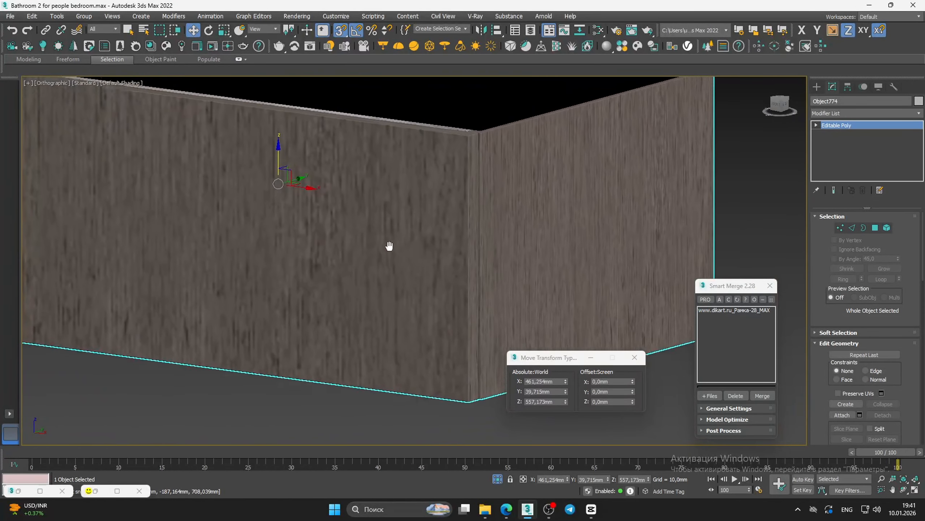
pyautogui.scroll(-5, 389, 246)
pyautogui.click(611, 229)
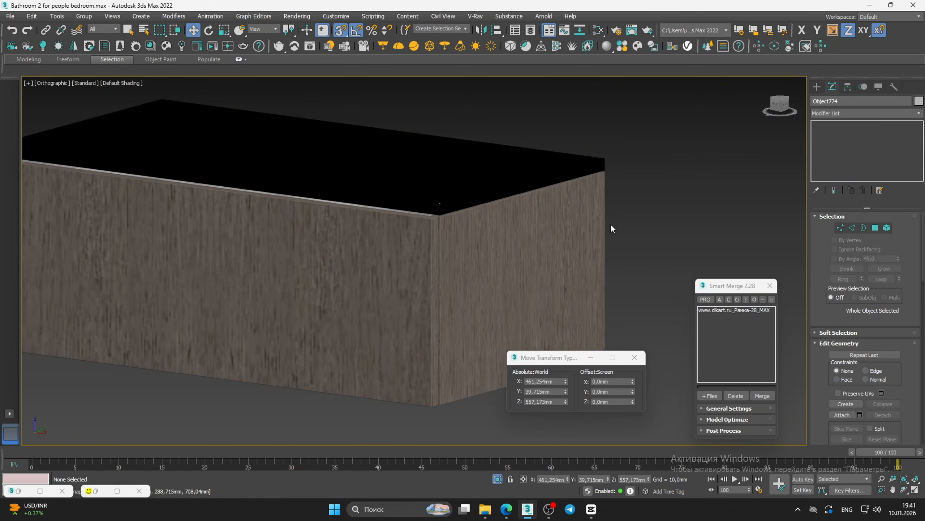
# Show the Corona Camera001 view full size, end isolation mode, and check the last render in the Corona frame buffer
pyautogui.hotkey('alt', 'w')
pyautogui.middleClick(411, 377)
pyautogui.hotkey('alt', 'w')
pyautogui.hotkey('alt', 'w')
pyautogui.middleClick(508, 273)
pyautogui.hotkey('alt', 'w')
pyautogui.hotkey('alt', 'w')
pyautogui.middleClick(569, 178)
pyautogui.hotkey('alt', 'w')
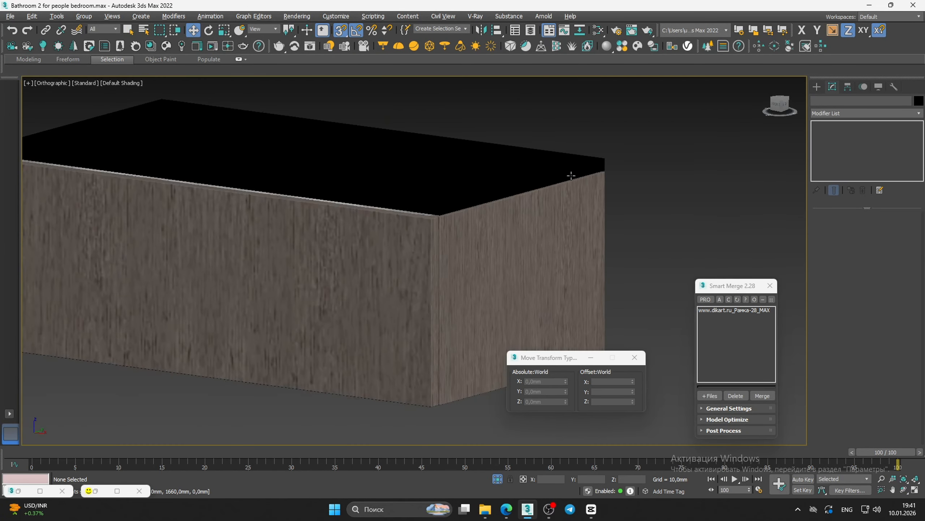
pyautogui.hotkey('alt', 'w')
pyautogui.middleClick(466, 394)
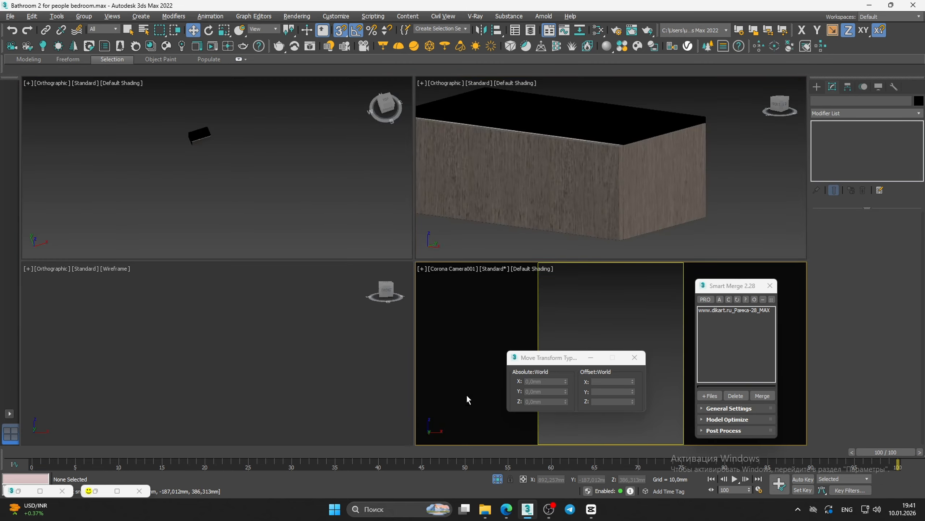
pyautogui.hotkey('alt', 'w')
pyautogui.click(498, 479)
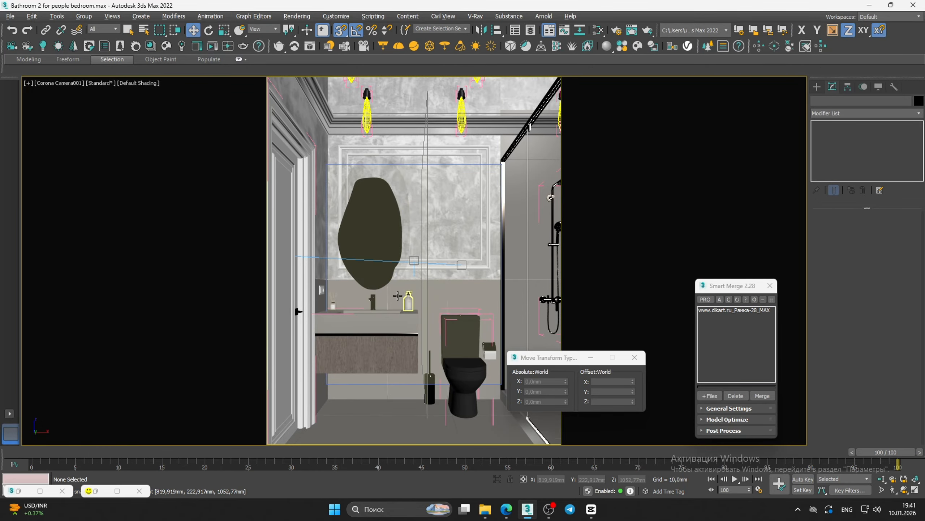
pyautogui.click(197, 45)
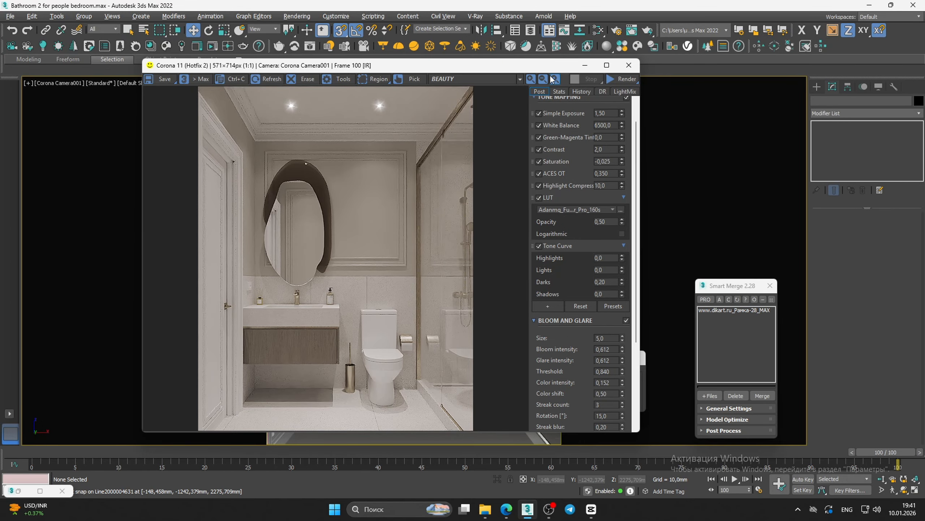
pyautogui.click(584, 65)
# Move the Group_Lilo_Lampatron lamp group away from the spare fixtures along Y, to about Y -1510 mm
pyautogui.press('u')
pyautogui.scroll(-5, 479, 199)
pyautogui.keyDown('alt'); pyautogui.moveTo(479, 199); pyautogui.dragTo(445, 237, button='middle'); pyautogui.keyUp('alt')
pyautogui.scroll(-4, 443, 210)
pyautogui.scroll(4, 398, 343)
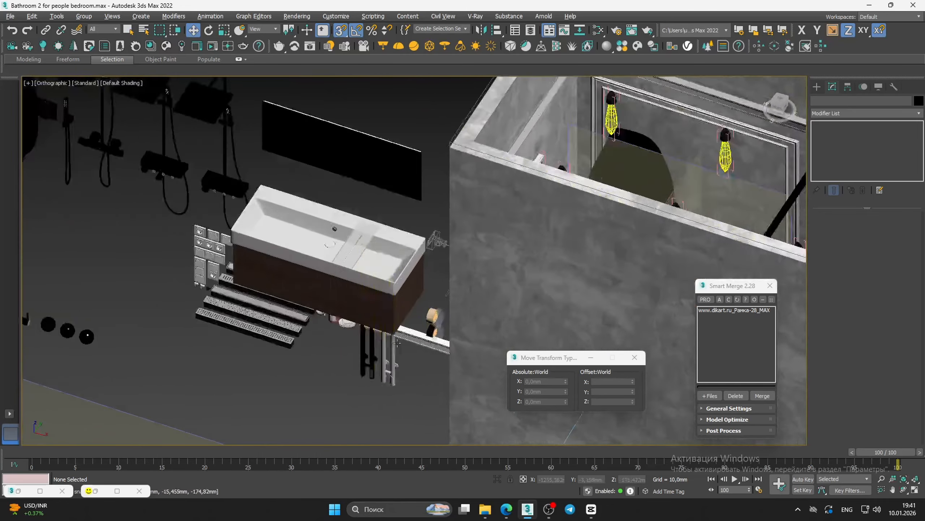
pyautogui.scroll(5, 399, 341)
pyautogui.click(517, 243)
pyautogui.keyDown('alt'); pyautogui.moveTo(516, 266); pyautogui.dragTo(533, 245, button='middle'); pyautogui.keyUp('alt')
pyautogui.scroll(-2, 534, 245)
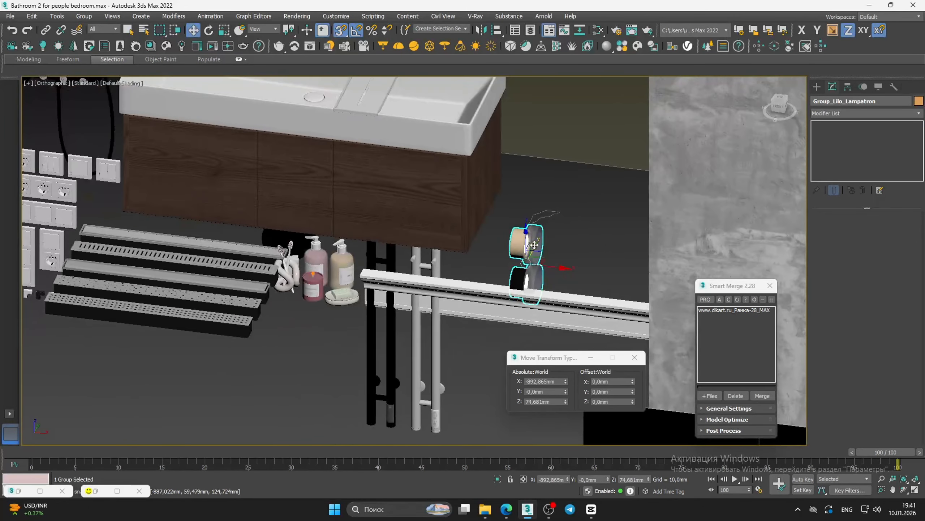
pyautogui.scroll(-3, 534, 245)
pyautogui.moveTo(542, 239); pyautogui.dragTo(372, 352)
pyautogui.press('z')
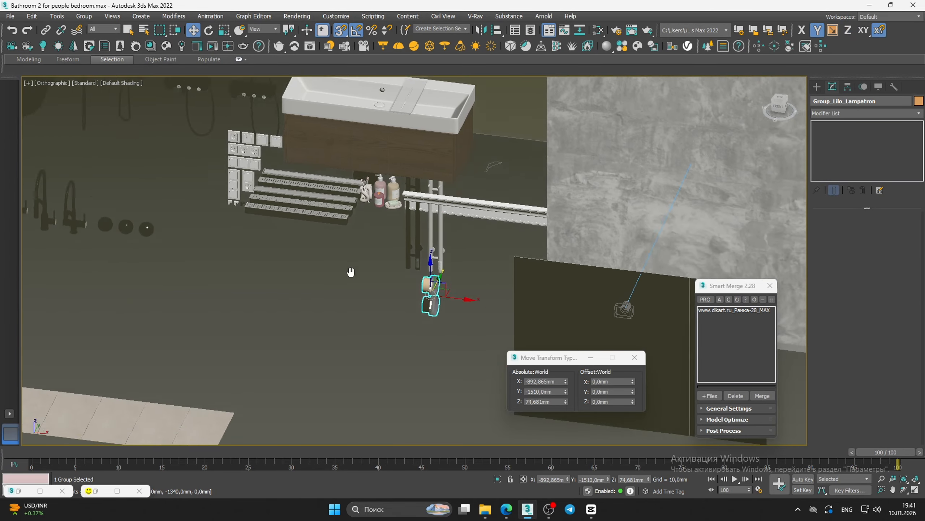
# Ungroup the two Lilo_Lampatron lamps and select the upper gold one
pyautogui.scroll(4, 399, 258)
pyautogui.scroll(-4, 399, 258)
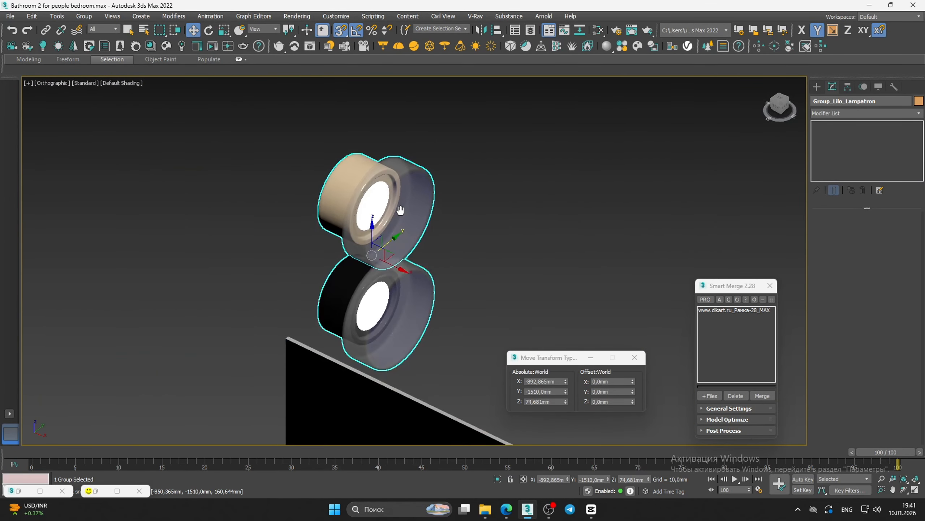
pyautogui.scroll(3, 417, 284)
pyautogui.moveTo(438, 248); pyautogui.dragTo(450, 285, button='middle')
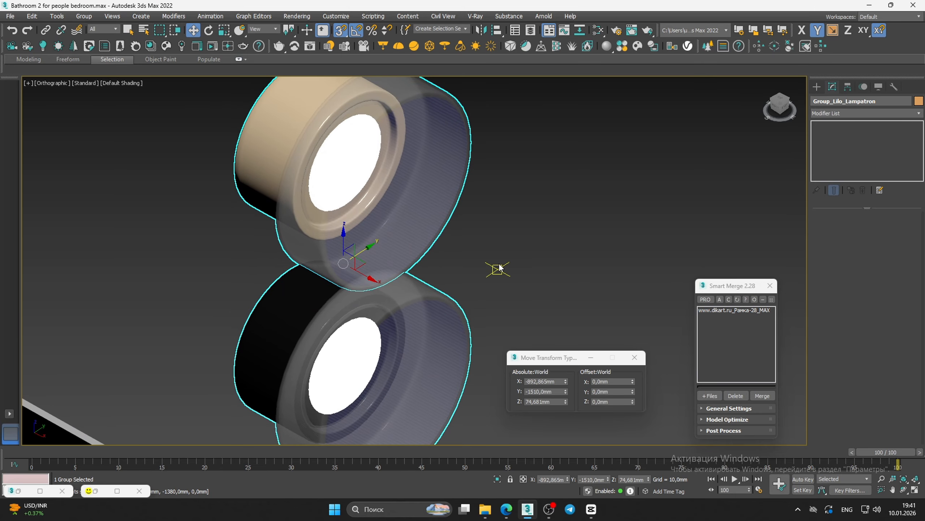
pyautogui.click(498, 269)
pyautogui.scroll(-3, 386, 208)
pyautogui.moveTo(386, 207); pyautogui.dragTo(399, 248, button='middle')
pyautogui.click(377, 224)
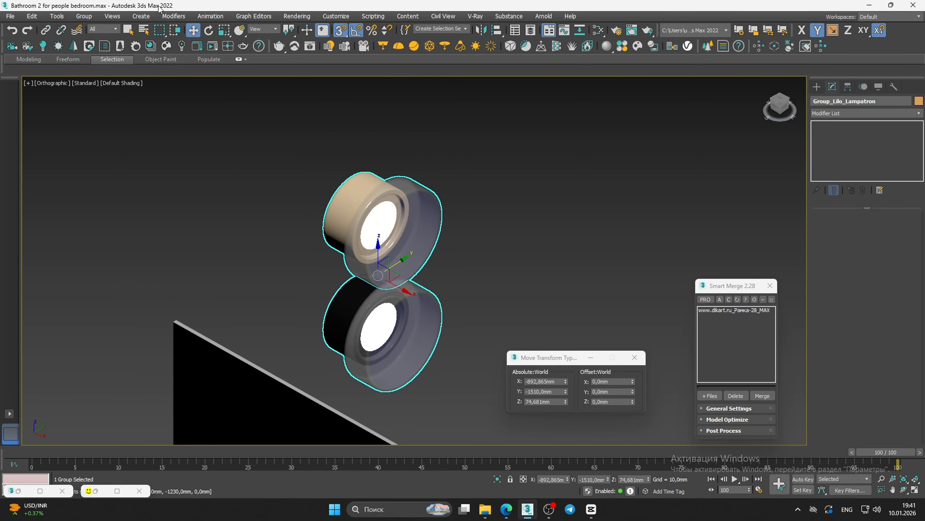
pyautogui.click(84, 16)
pyautogui.click(91, 43)
pyautogui.click(379, 225)
# Isolate the gold lamp together with the textured bathroom walls and the washbasin
pyautogui.scroll(-8, 379, 224)
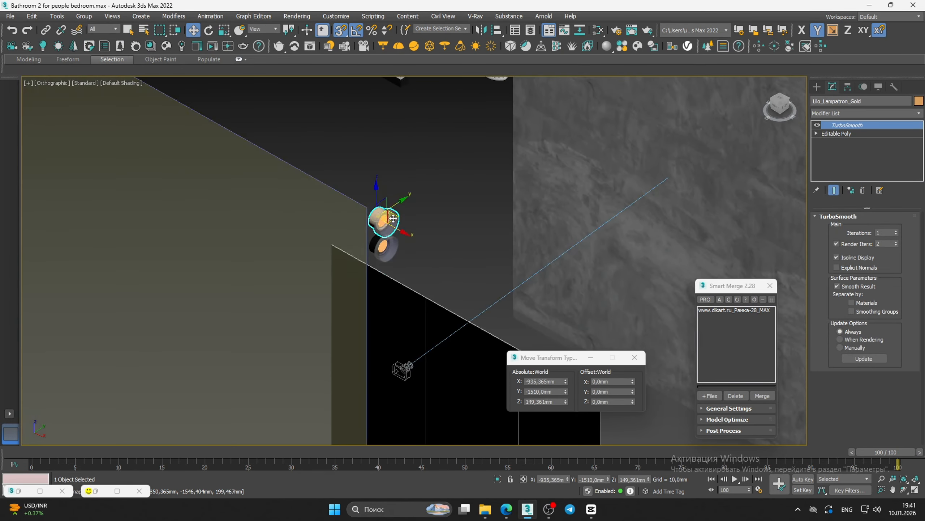
pyautogui.moveTo(467, 202); pyautogui.dragTo(465, 225, button='middle')
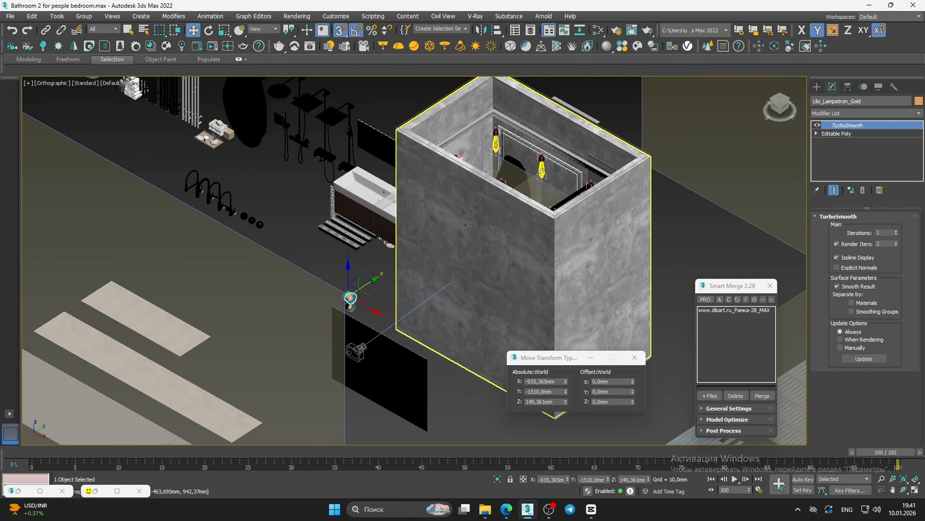
pyautogui.keyDown('ctrl'); pyautogui.click(476, 152); pyautogui.keyUp('ctrl')
pyautogui.hotkey('alt', 'q')
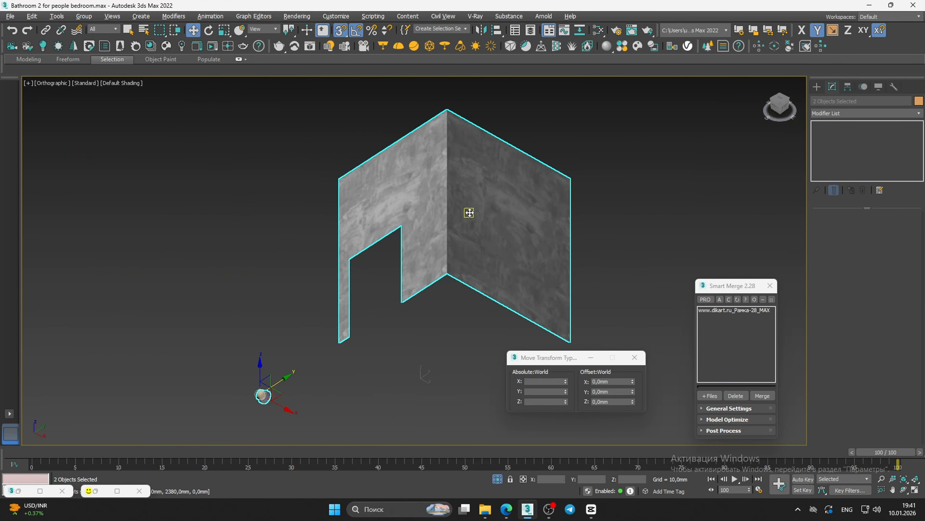
pyautogui.click(497, 478)
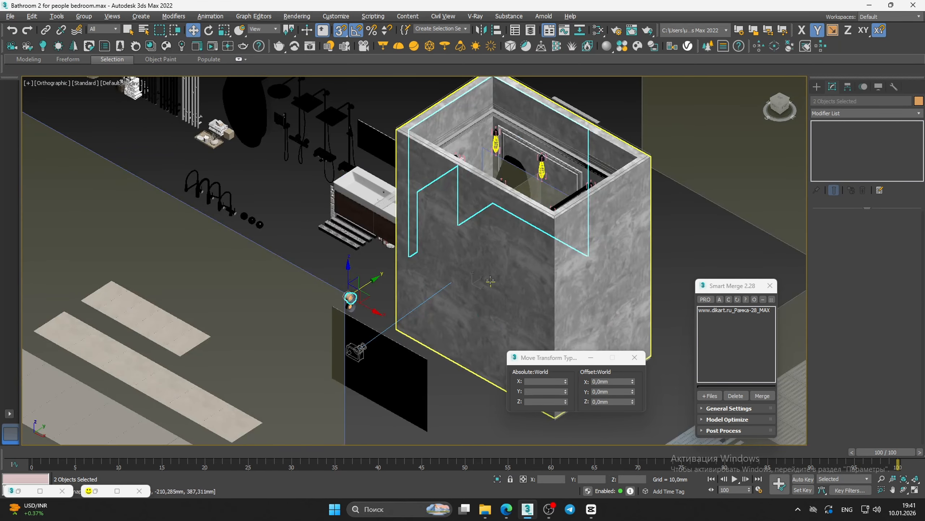
pyautogui.keyDown('ctrl'); pyautogui.click(525, 222); pyautogui.keyUp('ctrl')
pyautogui.hotkey('alt', 'q')
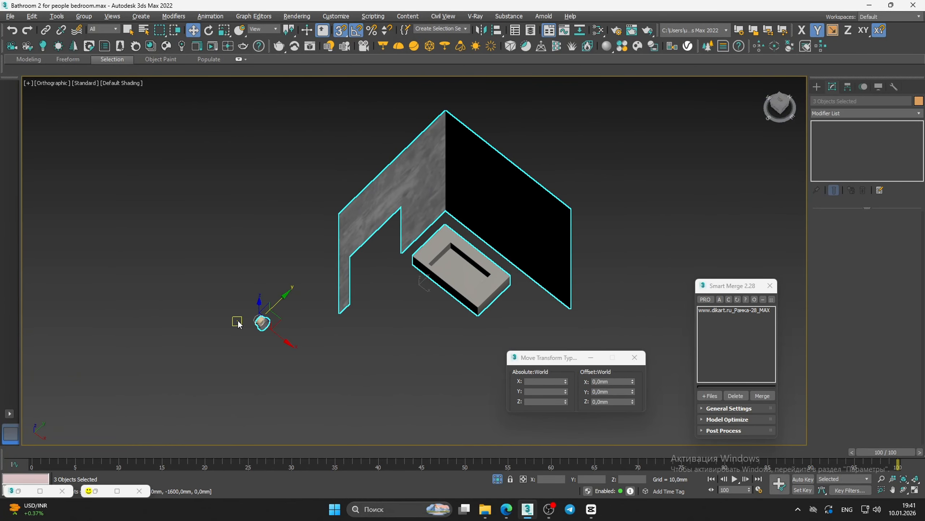
# Move the gold lamp in the top view to the bathroom wall corner, at about X 12 mm, Y 43 mm
pyautogui.moveTo(223, 285); pyautogui.dragTo(283, 355)
pyautogui.press('t')
pyautogui.press('z')
pyautogui.press('F3')
pyautogui.scroll(-9, 401, 281)
pyautogui.moveTo(401, 281); pyautogui.dragTo(273, 381, button='middle')
pyautogui.scroll(-6, 292, 332)
pyautogui.moveTo(286, 386); pyautogui.dragTo(416, 162)
pyautogui.moveTo(416, 162); pyautogui.dragTo(378, 223, button='middle')
pyautogui.scroll(4, 377, 223)
pyautogui.press('s')
# Raise the gold lamp above the washbasin to about Z 1501 mm in the Corona Camera001 view
pyautogui.press('f')
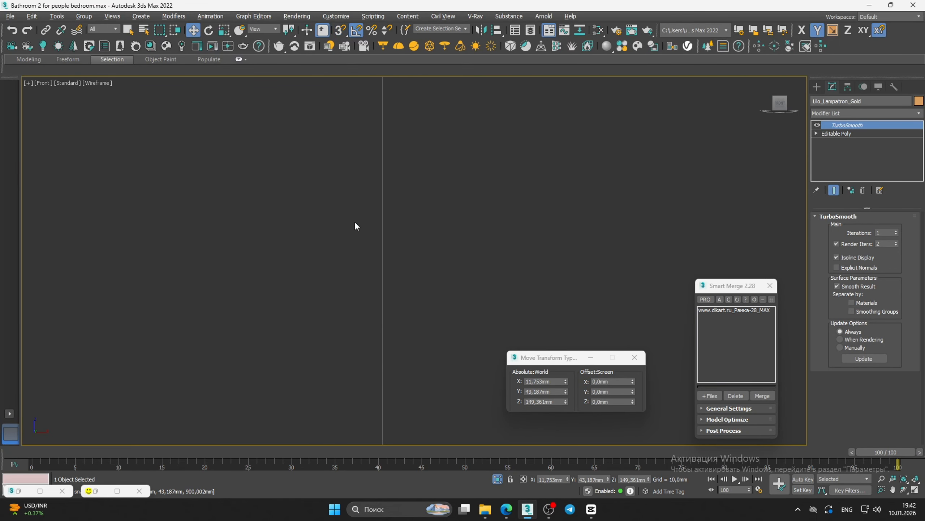
pyautogui.press('z')
pyautogui.scroll(-5, 329, 232)
pyautogui.press('c')
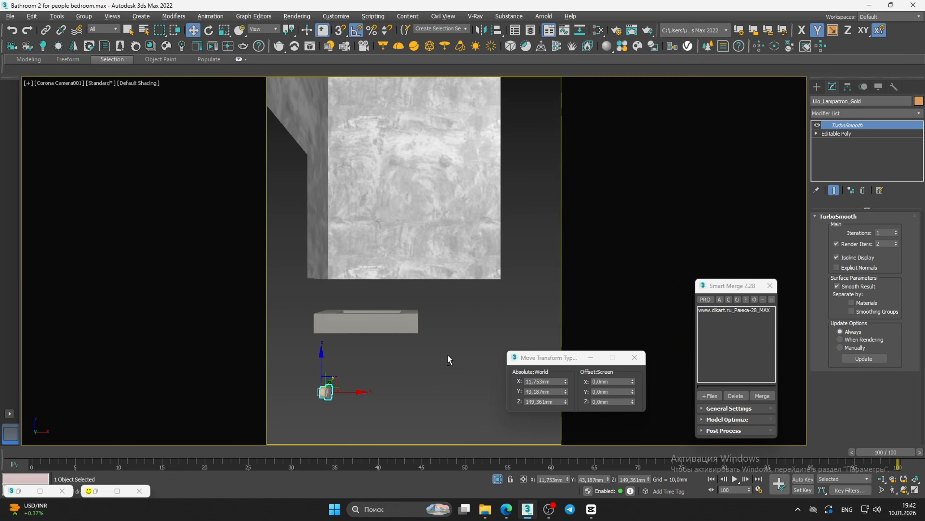
pyautogui.moveTo(318, 371); pyautogui.dragTo(315, 227)
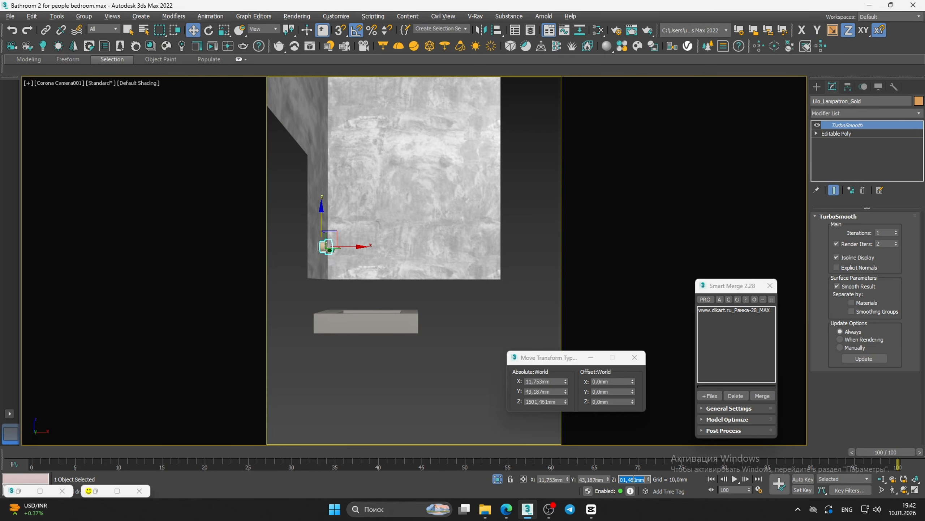
# Set the gold lamp's Z position to 1500 mm and copy the lamp upward along the wall
pyautogui.write('1500')
pyautogui.keyDown('shift'); pyautogui.moveTo(326, 222); pyautogui.dragTo(327, 201); pyautogui.keyUp('shift')
pyautogui.click(467, 295)
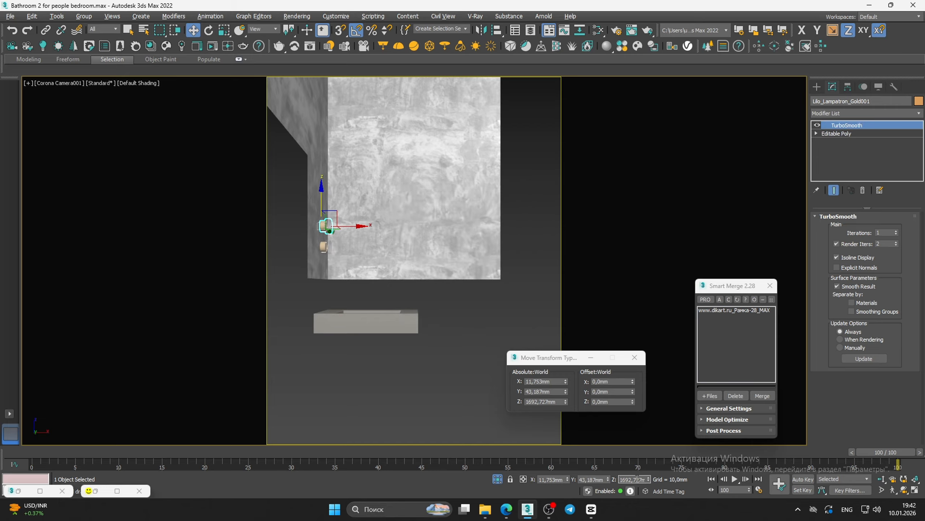
# Try Z positions of 1700 mm and 1800 mm for the upper gold lamp copy
pyautogui.write('1700')
pyautogui.press('Return')
pyautogui.write('1')
pyautogui.write('800')
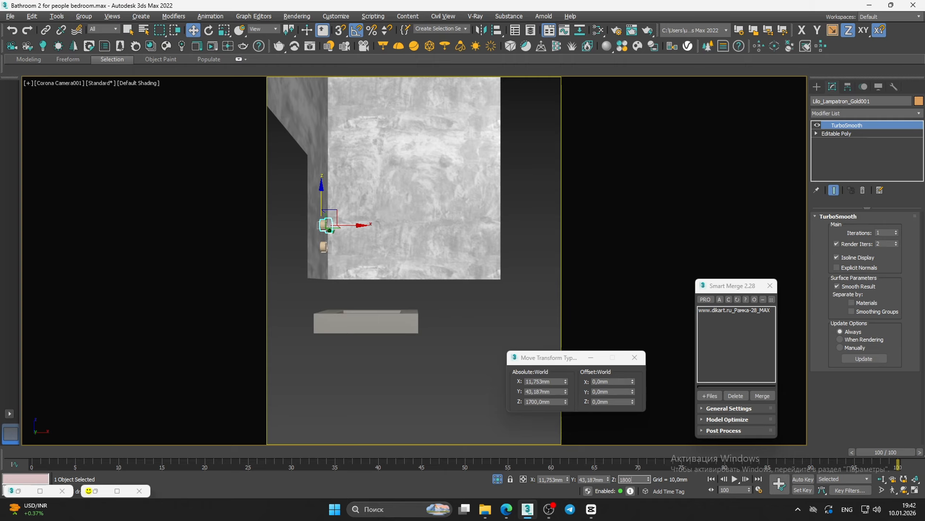
pyautogui.press('Return')
# Exit isolation to bring back the whole bathroom and lower the upper gold lamp by 50 mm along Z
pyautogui.click(520, 309)
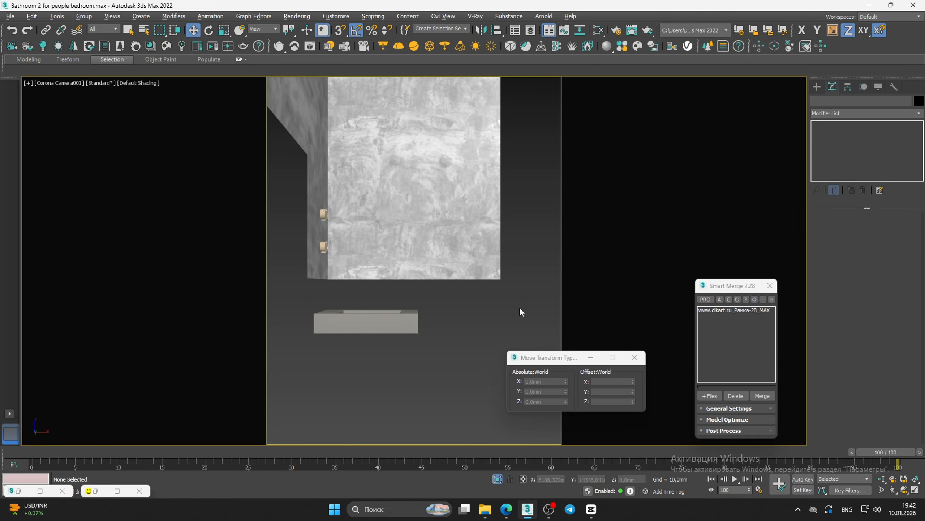
pyautogui.click(498, 479)
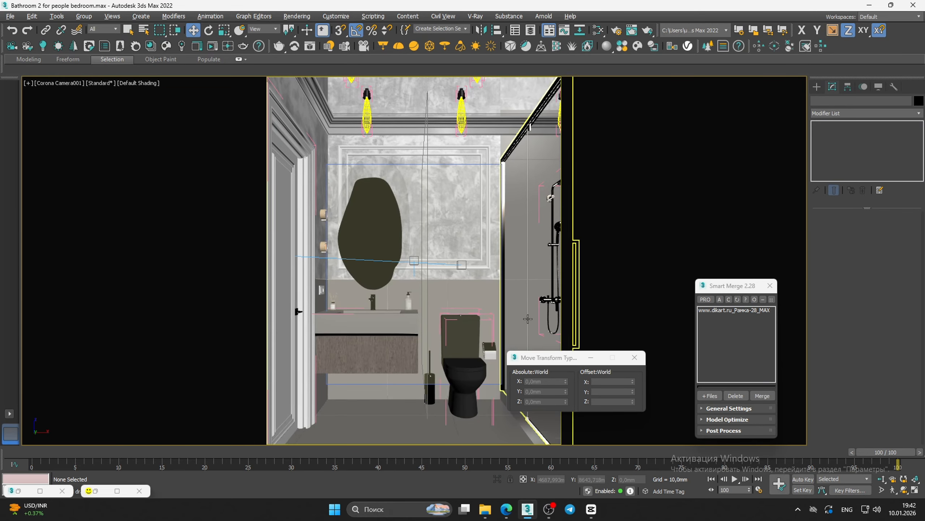
pyautogui.click(327, 215)
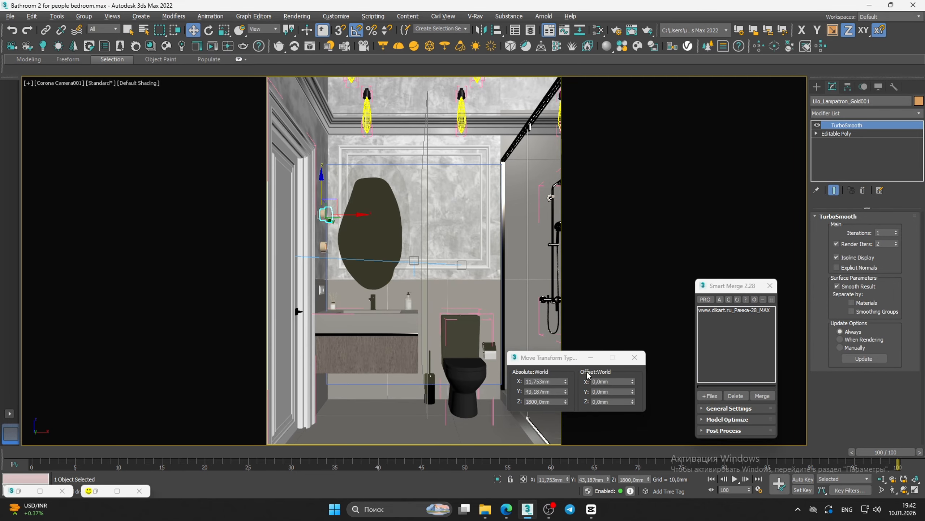
pyautogui.click(601, 390)
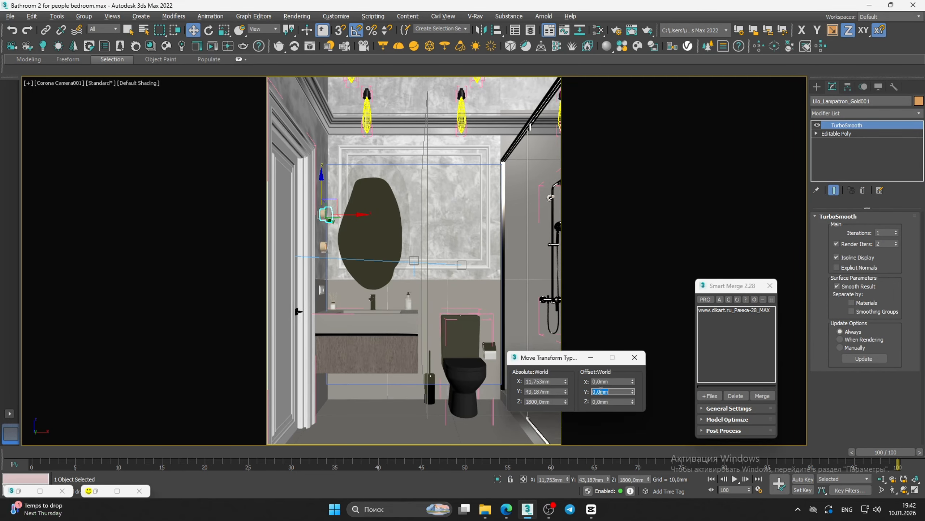
pyautogui.press('Tab')
pyautogui.write('-50')
pyautogui.press('Return')
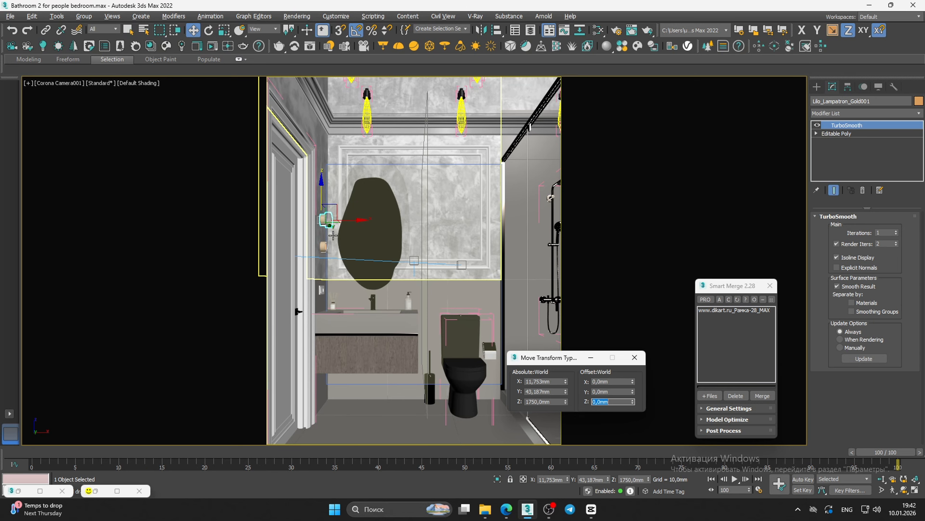
# Replace the upper gold lamp with an instance of the lower one, placed at Z 1750 mm
pyautogui.click(635, 480)
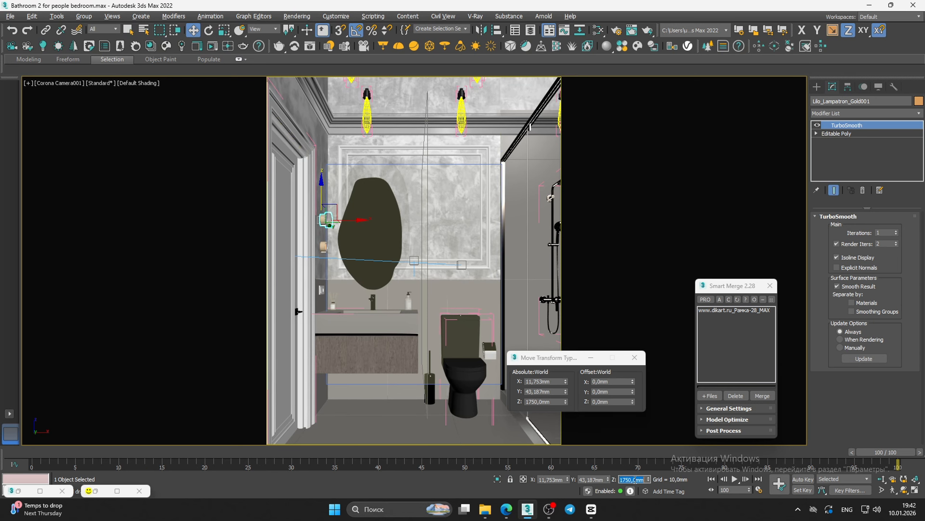
pyautogui.press('BackSpace')
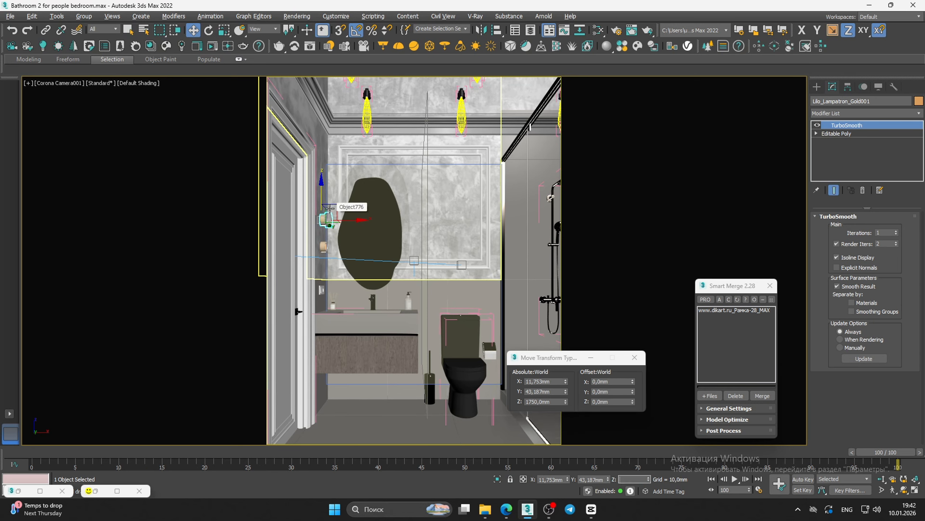
pyautogui.click(326, 221)
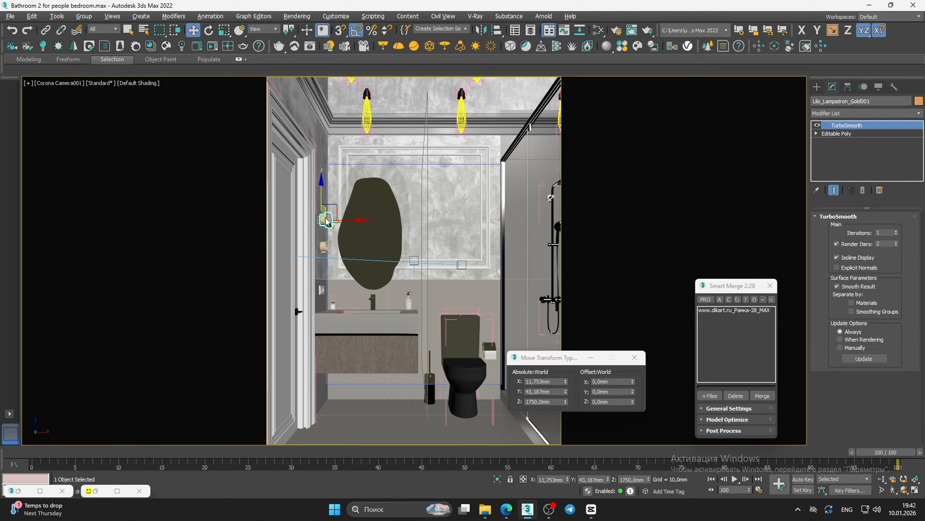
pyautogui.click(323, 247)
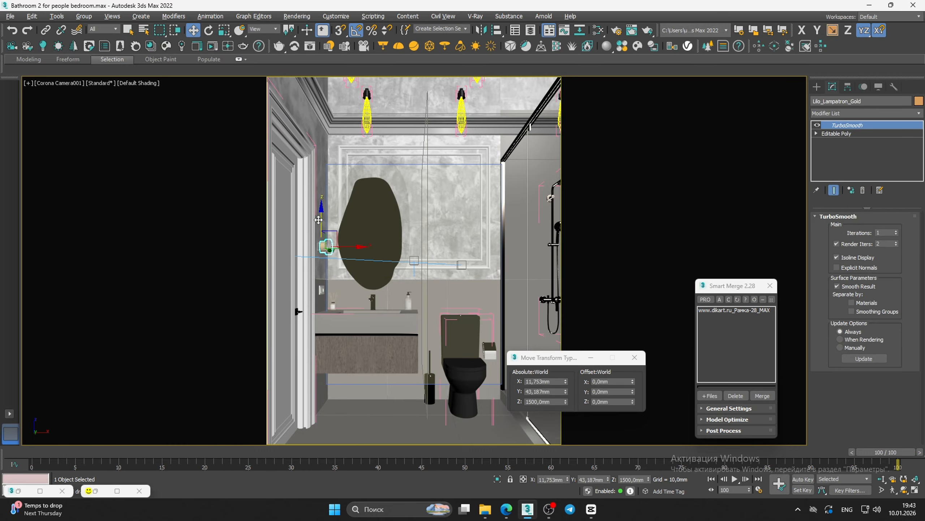
pyautogui.keyDown('shift'); pyautogui.moveTo(319, 220); pyautogui.dragTo(319, 205); pyautogui.keyUp('shift')
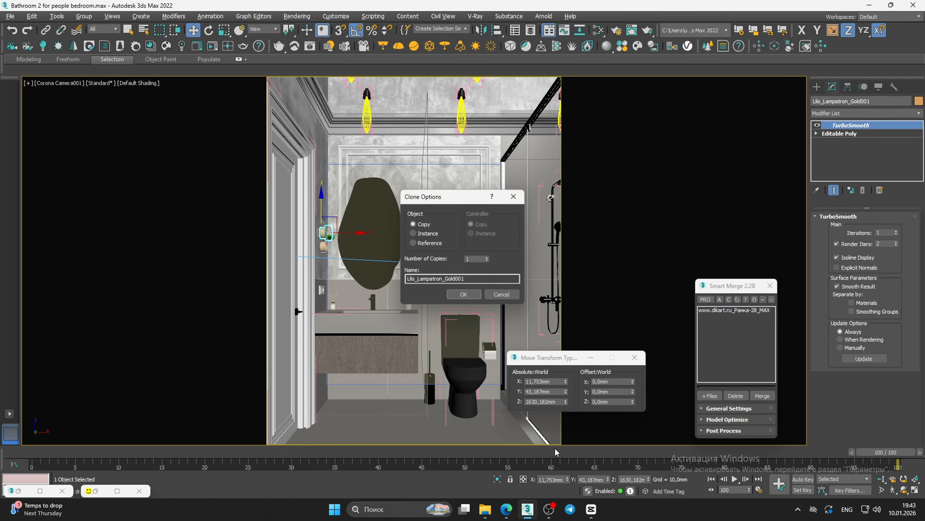
pyautogui.click(432, 244)
pyautogui.click(464, 294)
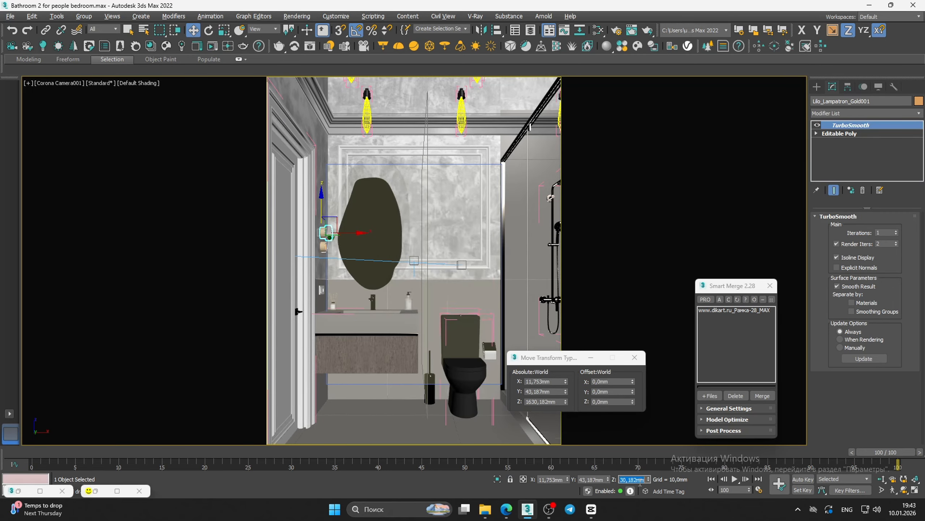
pyautogui.press('Return')
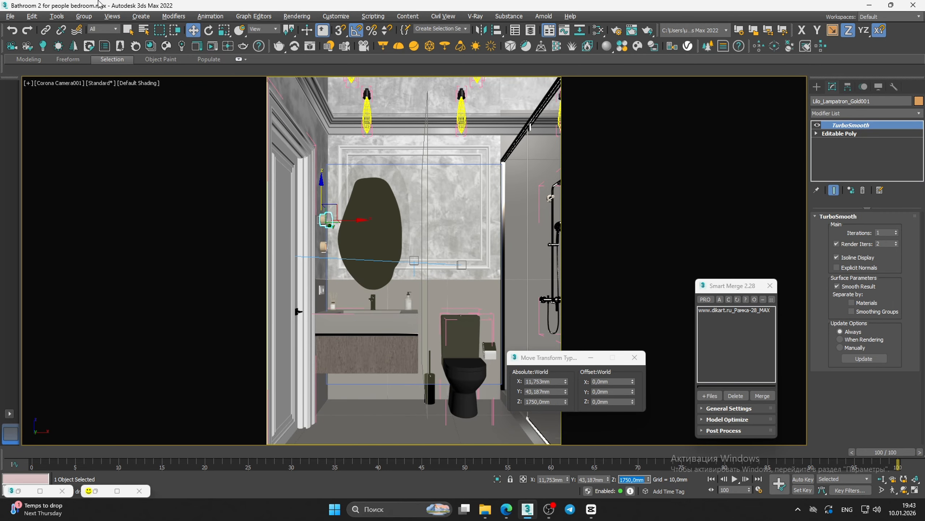
# Restrict the selection filter to Lights and clear the current selection
pyautogui.click(103, 30)
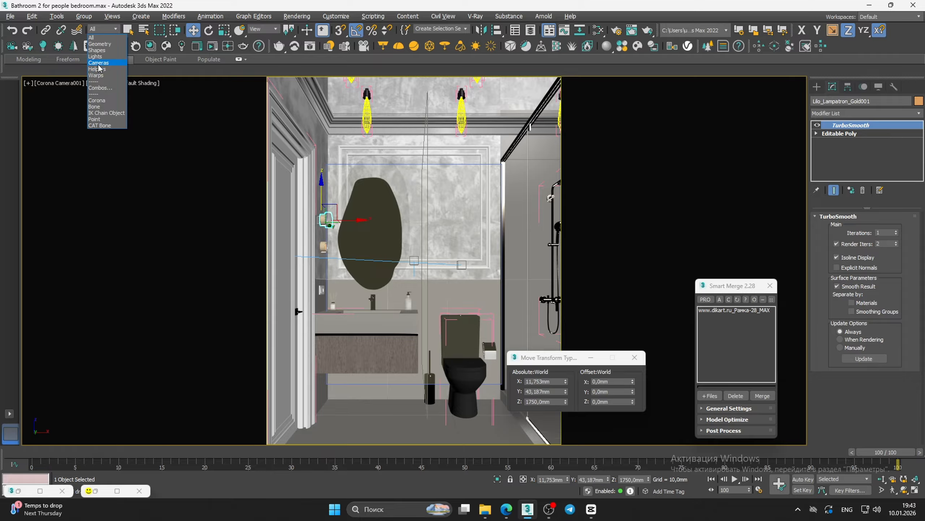
pyautogui.click(96, 57)
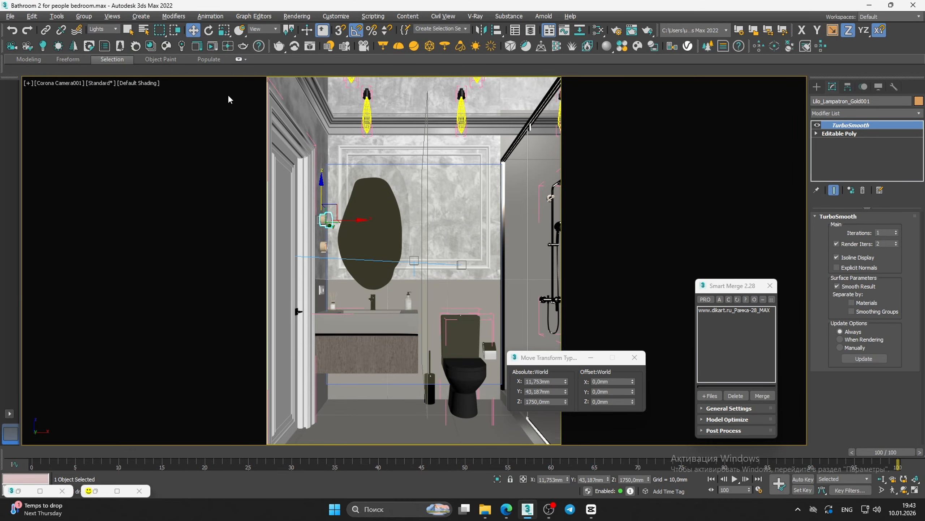
pyautogui.click(84, 16)
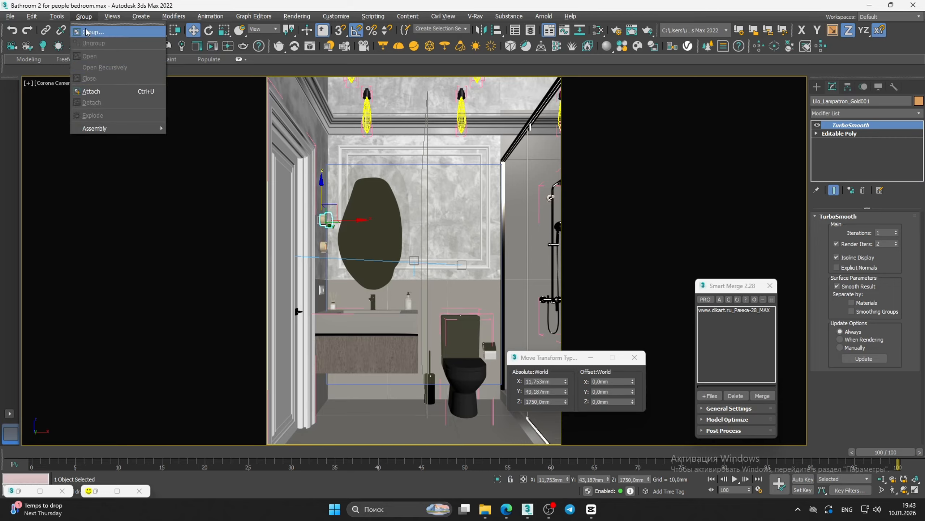
pyautogui.click(270, 208)
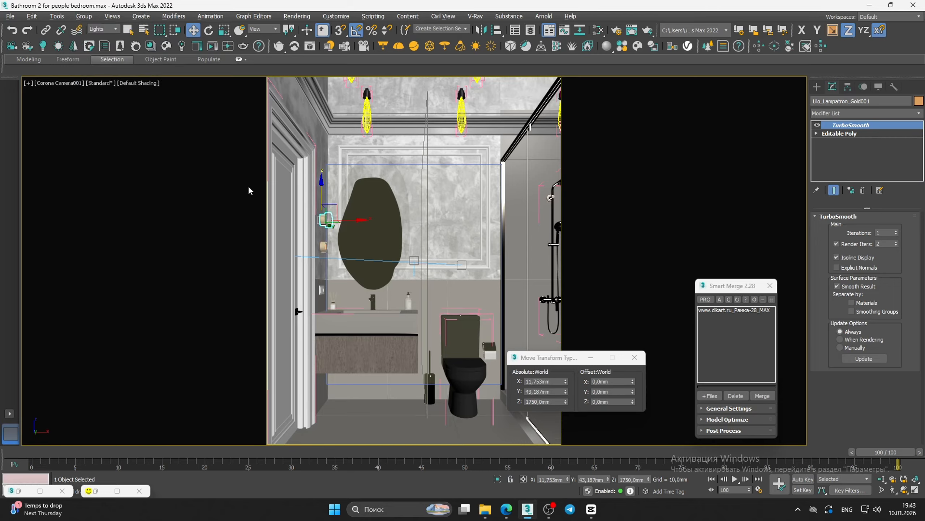
pyautogui.click(363, 240)
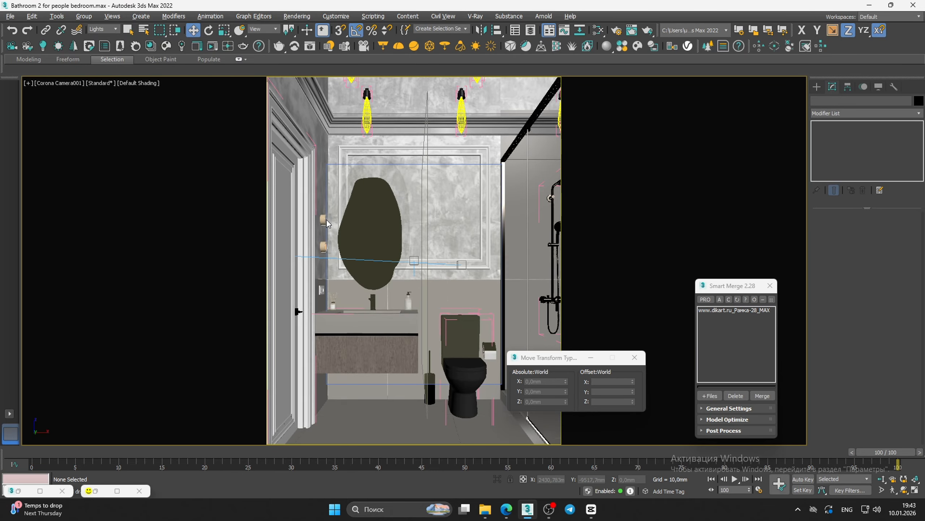
# Instance the disk-shaped Lilo Light from the lower gold lamp into the upper one, snapping it to Z 1750 mm
pyautogui.hotkey('alt', 'w')
pyautogui.hotkey('alt', 'w')
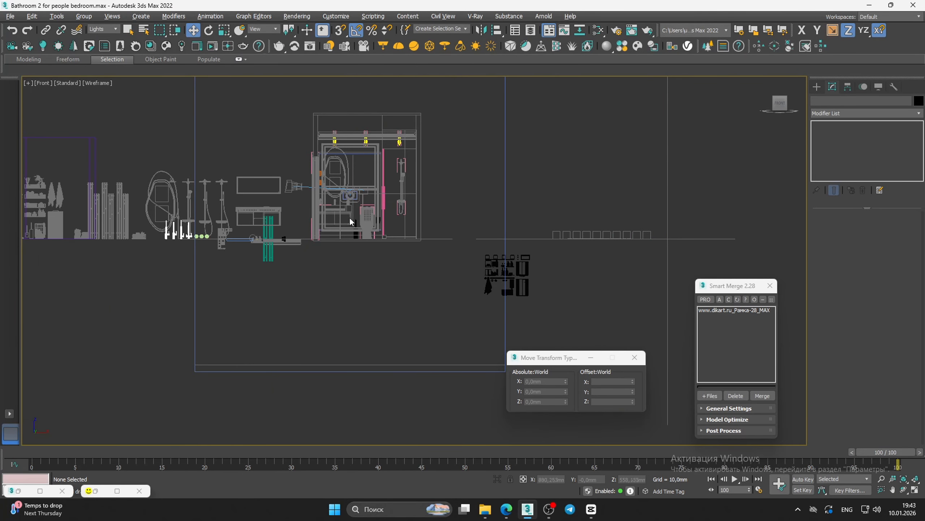
pyautogui.keyDown('alt'); pyautogui.moveTo(349, 217); pyautogui.dragTo(299, 263, button='middle'); pyautogui.keyUp('alt')
pyautogui.scroll(5, 298, 260)
pyautogui.scroll(3, 204, 277)
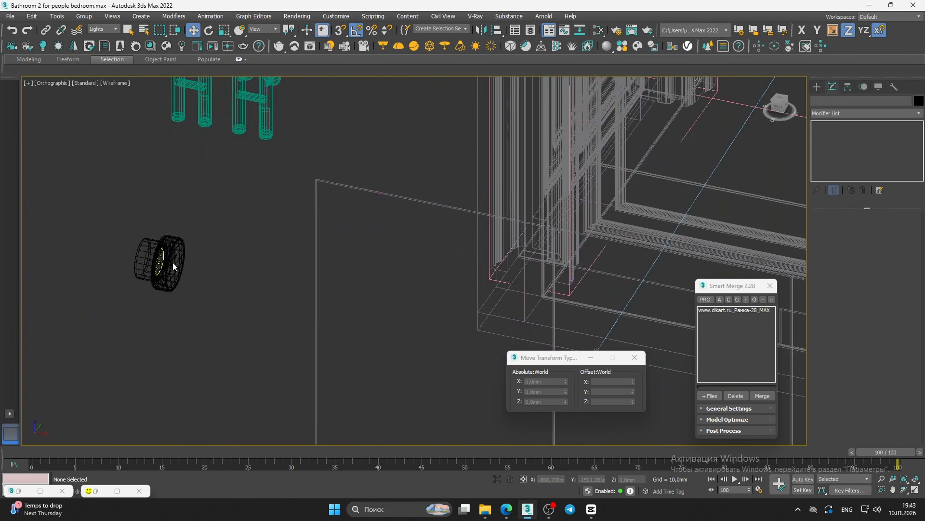
pyautogui.scroll(-3, 172, 262)
pyautogui.keyDown('alt'); pyautogui.moveTo(407, 165); pyautogui.dragTo(369, 241, button='middle'); pyautogui.keyUp('alt')
pyautogui.scroll(8, 379, 153)
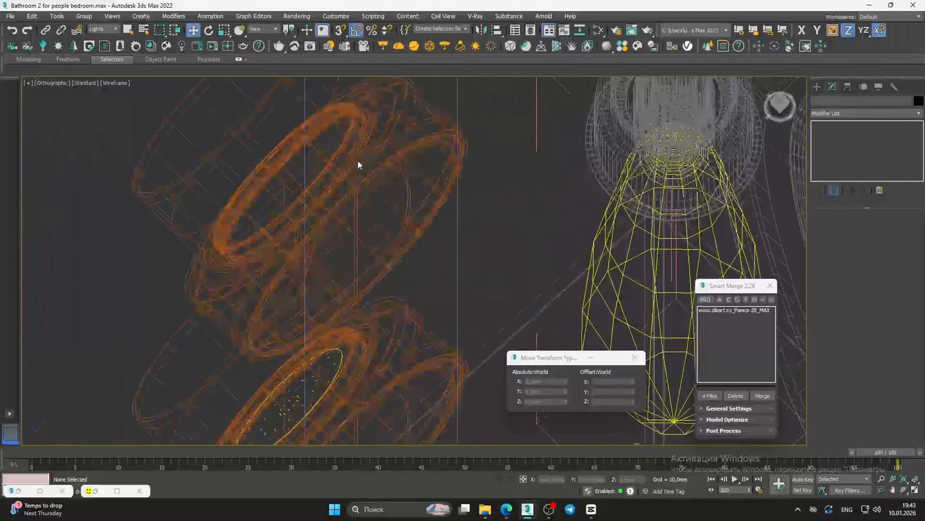
pyautogui.scroll(-3, 357, 160)
pyautogui.scroll(4, 328, 185)
pyautogui.scroll(4, 314, 182)
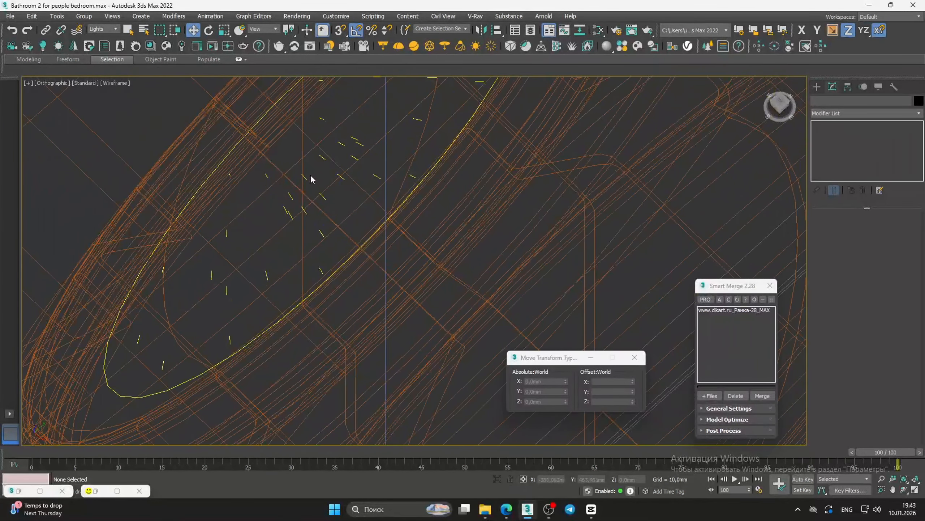
pyautogui.click(305, 178)
pyautogui.scroll(-5, 310, 176)
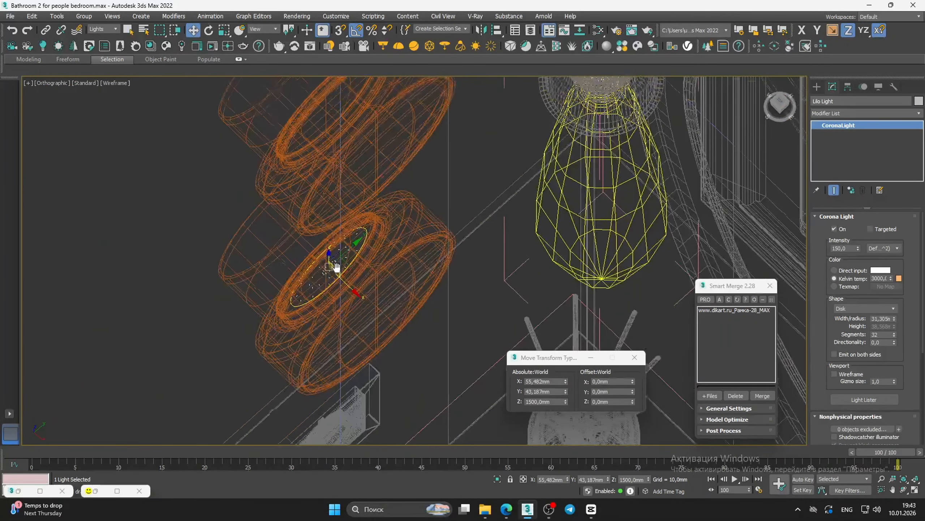
pyautogui.press('s')
pyautogui.moveTo(329, 278)
pyautogui.keyDown('shift'); pyautogui.mouseDown()
pyautogui.moveTo(326, 201)
pyautogui.moveTo(283, 166)
pyautogui.moveTo(288, 175)
pyautogui.mouseUp(); pyautogui.keyUp('shift')
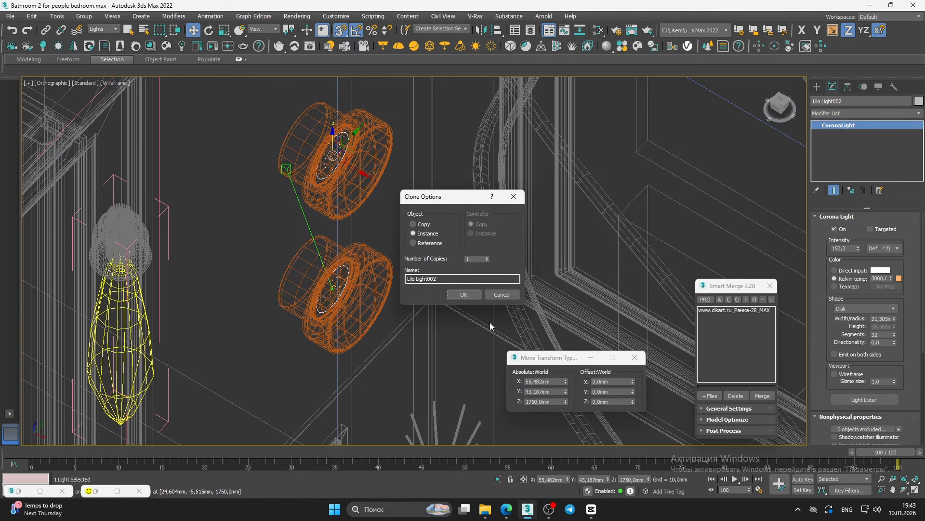
pyautogui.click(464, 295)
pyautogui.scroll(-5, 462, 289)
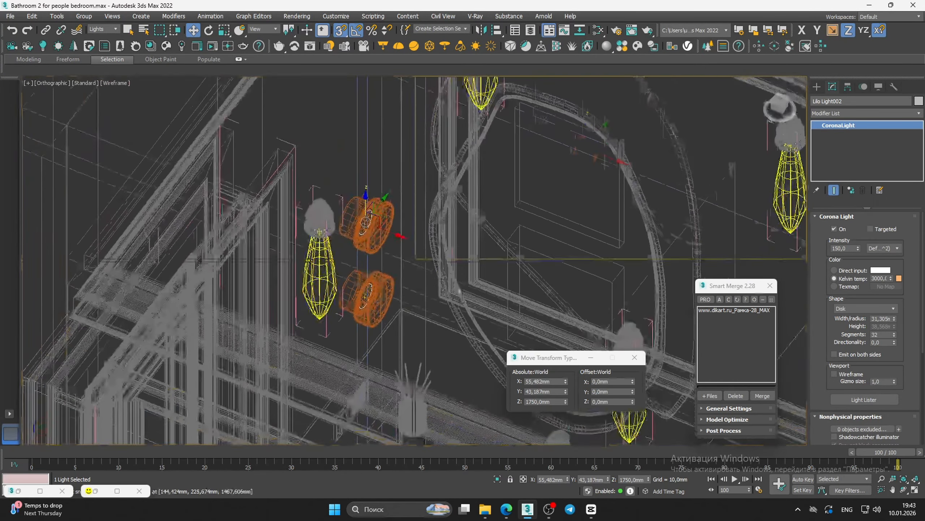
# Start a Corona interactive render from the Corona Camera001 view and dismiss the error messages
pyautogui.press('c')
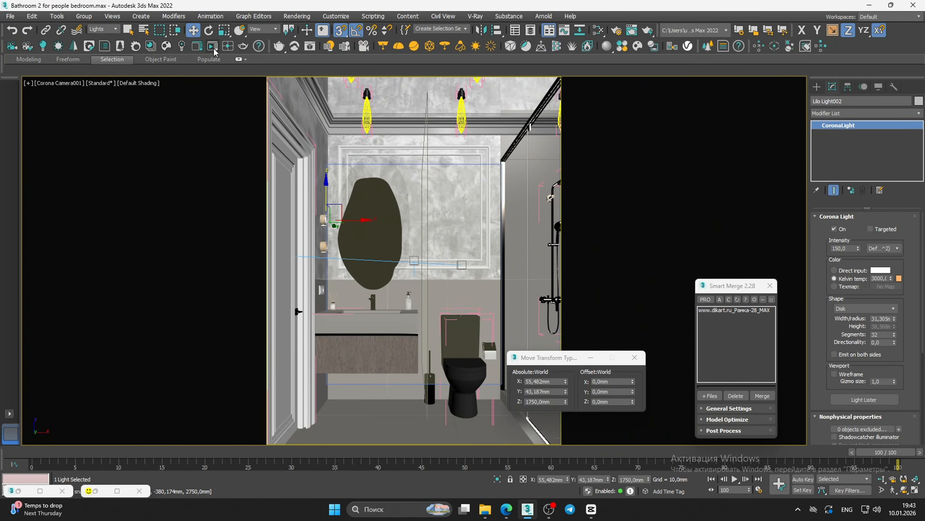
pyautogui.click(214, 47)
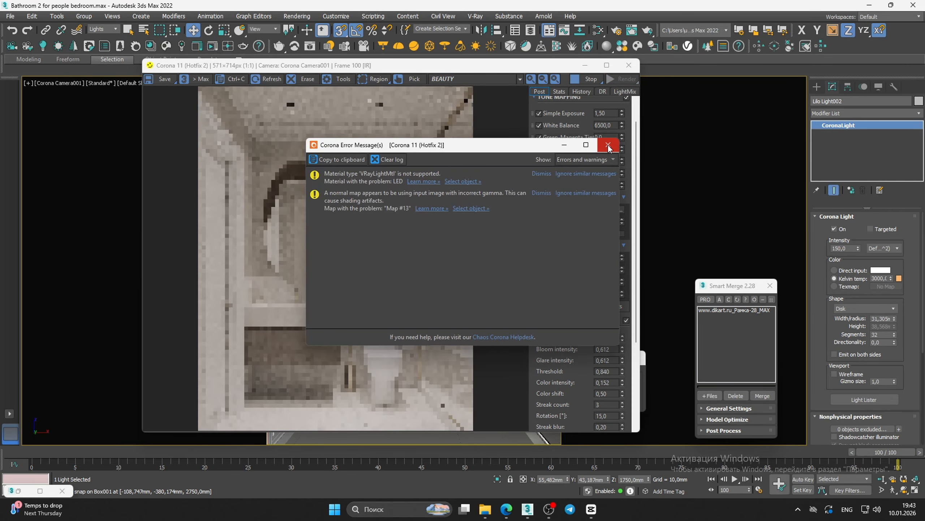
pyautogui.click(608, 145)
pyautogui.moveTo(497, 66); pyautogui.dragTo(537, 54)
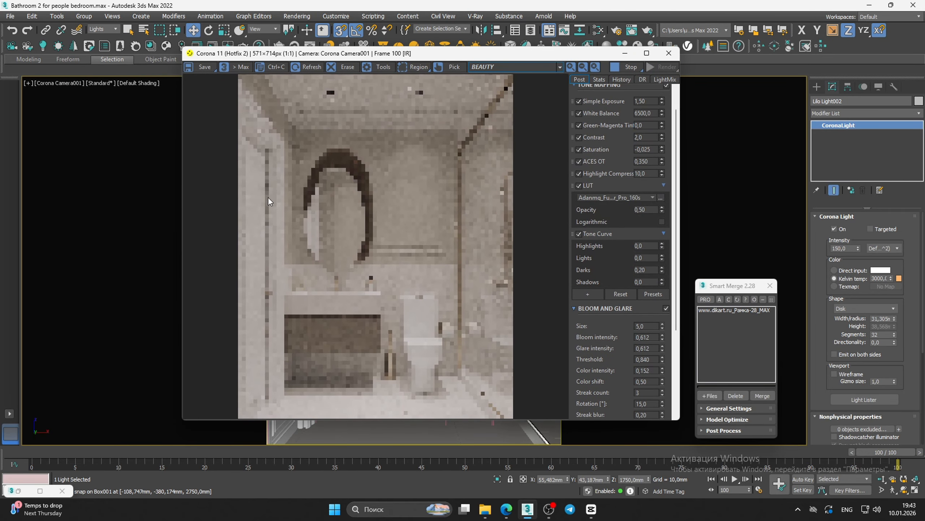
# Examine the two lit wall lamps and the mirror edge up close in the interactive render
pyautogui.scroll(2, 270, 208)
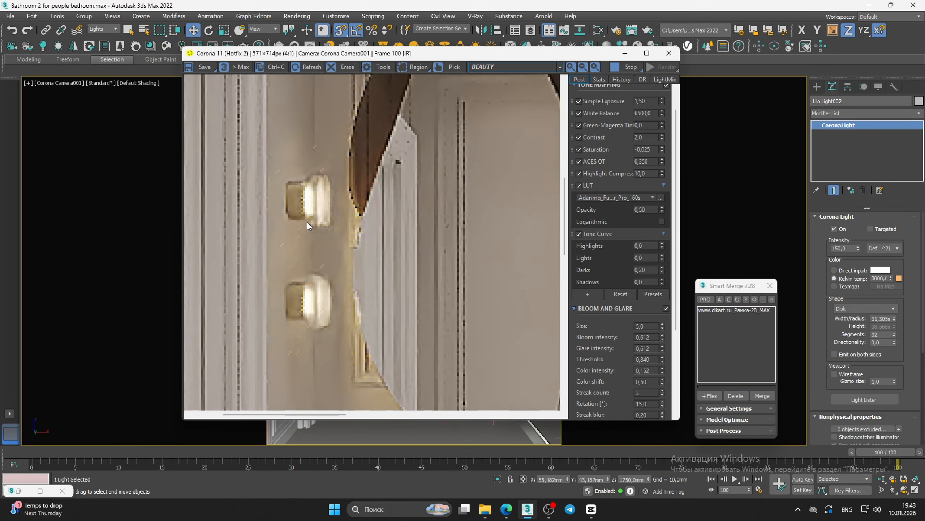
pyautogui.scroll(-2, 314, 203)
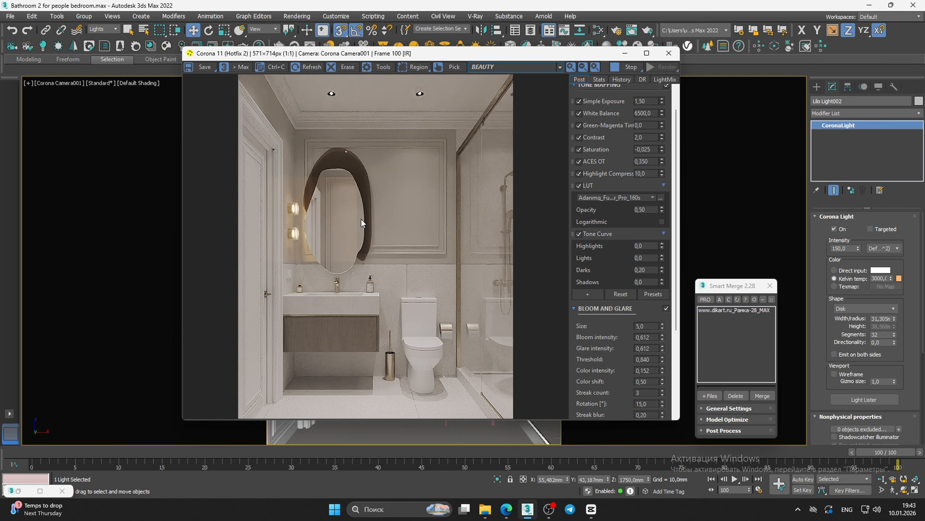
pyautogui.scroll(2, 304, 185)
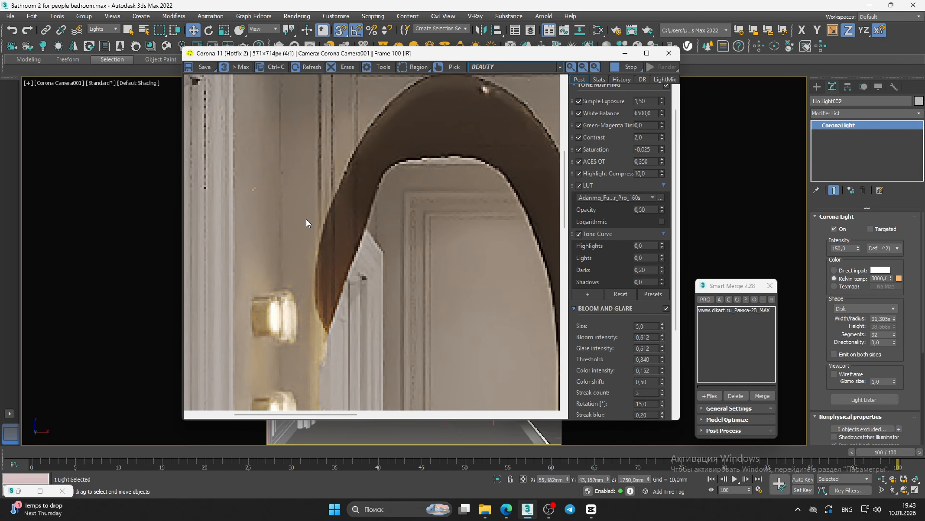
pyautogui.scroll(-2, 305, 226)
pyautogui.scroll(2, 297, 345)
pyautogui.scroll(-2, 311, 322)
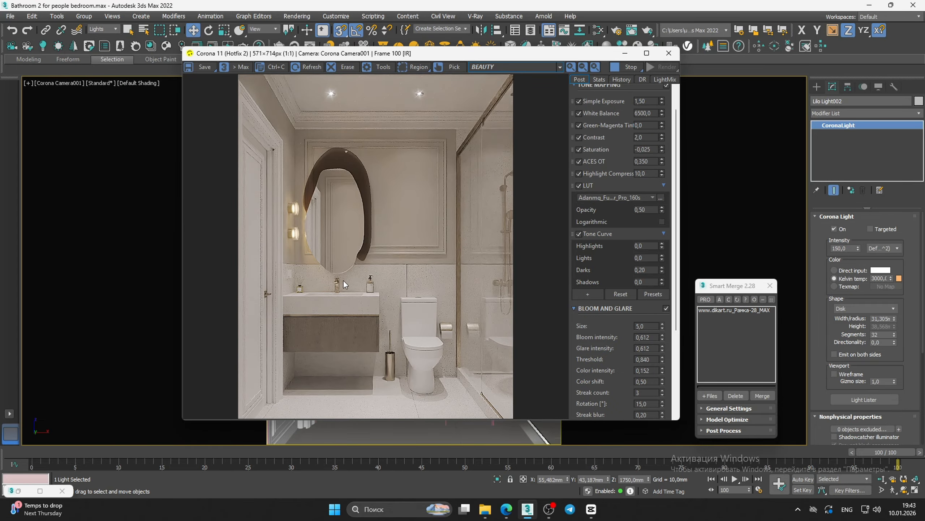
# Set the Lilo lights' Kelvin colour temperature to 4500
pyautogui.doubleClick(879, 278)
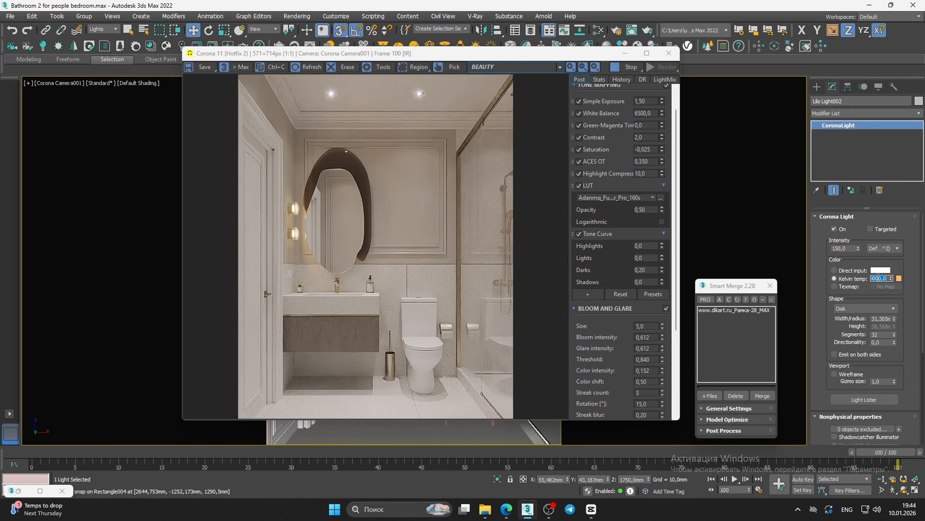
pyautogui.write('4500')
pyautogui.press('Return')
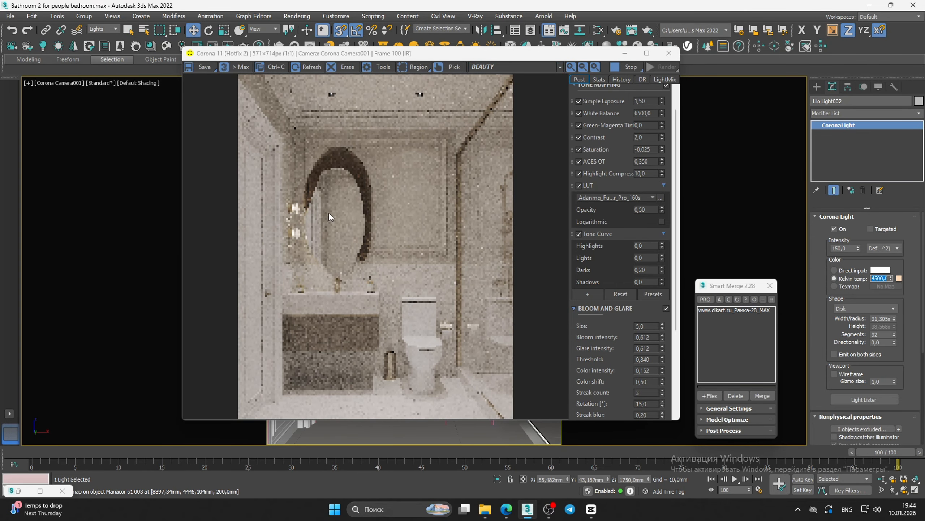
# Set the Lilo lights' intensity to 100 and inspect the lamps up close in the interactive render
pyautogui.scroll(4, 328, 211)
pyautogui.scroll(-4, 406, 197)
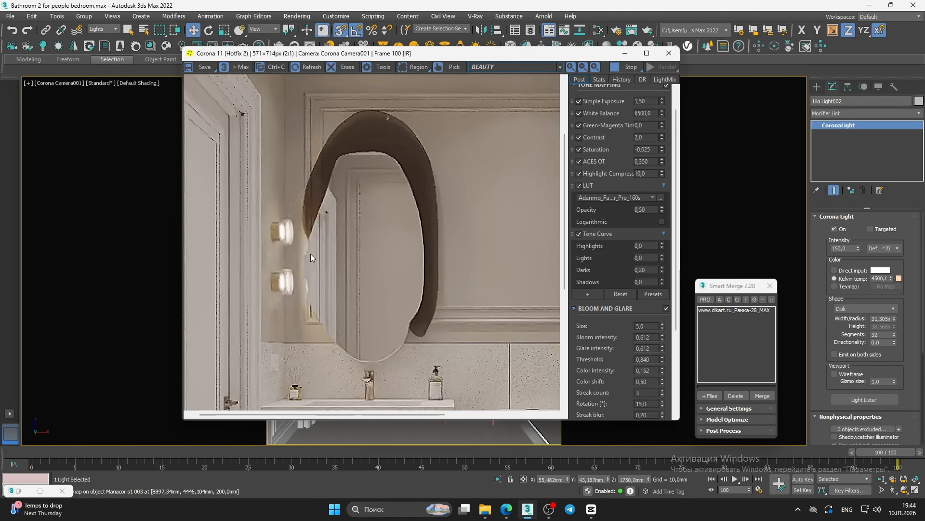
pyautogui.doubleClick(850, 248)
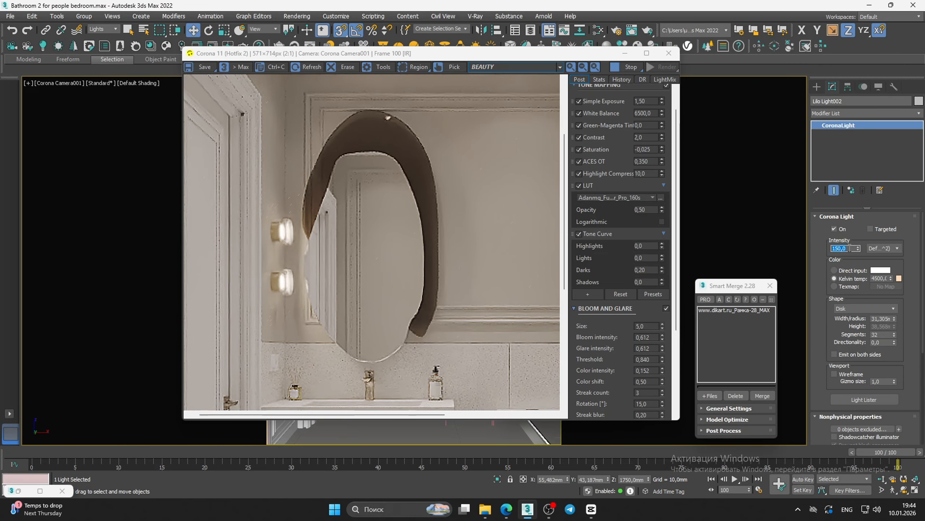
pyautogui.write('100')
pyautogui.press('Return')
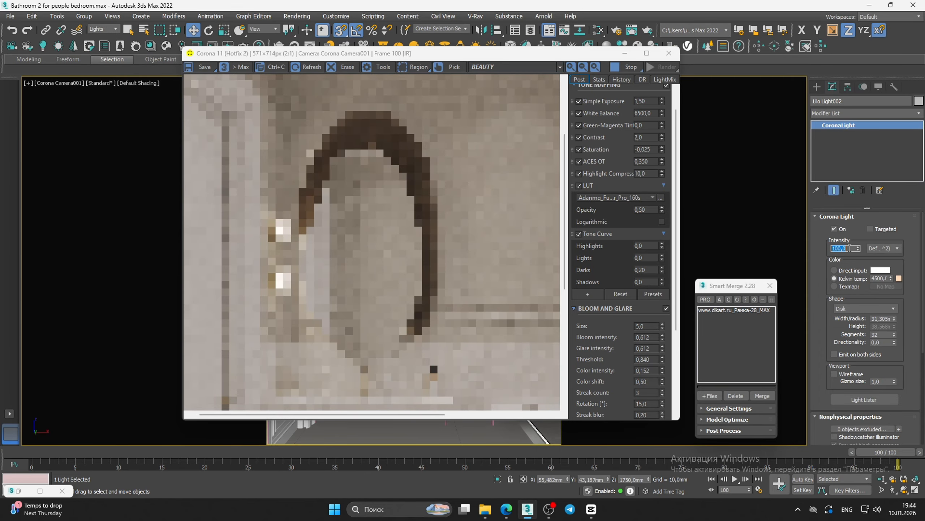
pyautogui.scroll(2, 300, 247)
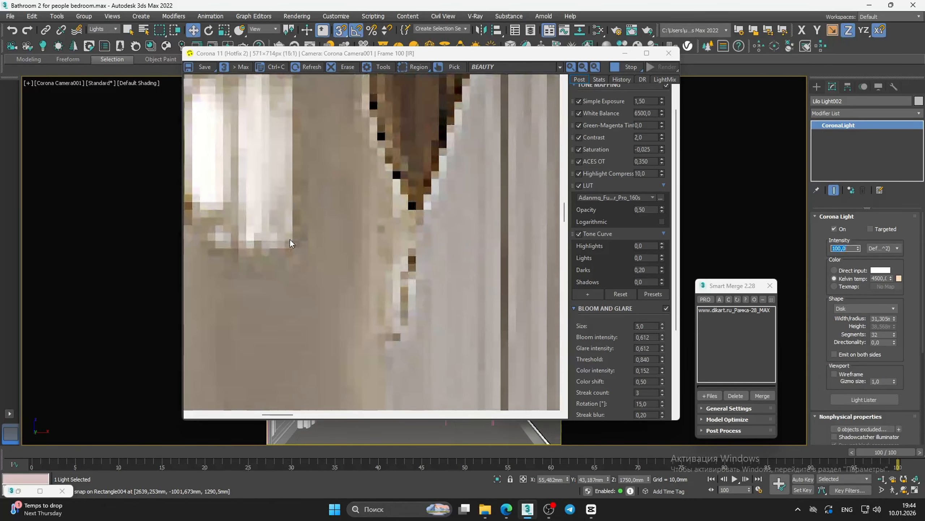
pyautogui.scroll(-2, 292, 240)
pyautogui.scroll(2, 295, 244)
pyautogui.scroll(1, 297, 251)
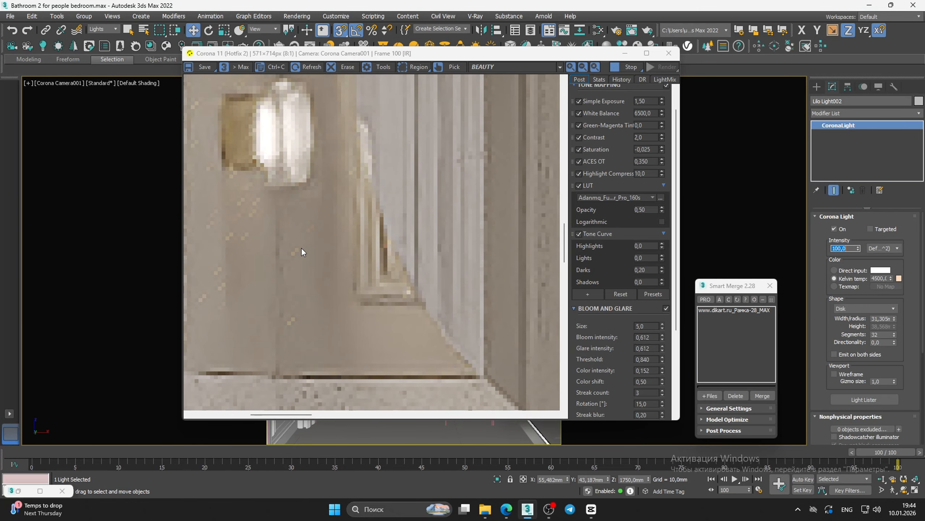
# Set the Lilo lights' intensity to 50 and check both lamps and the whole bathroom in the interactive render
pyautogui.write('50')
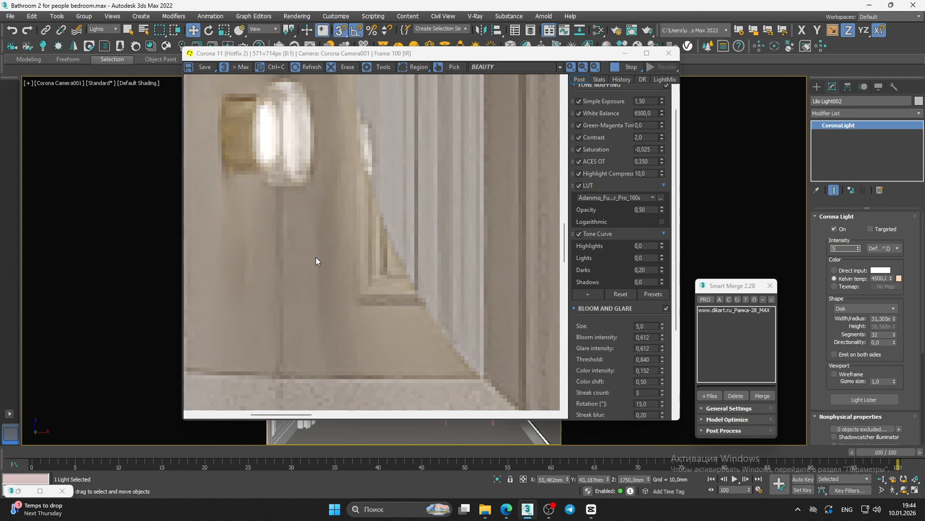
pyautogui.press('Return')
pyautogui.scroll(-3, 341, 242)
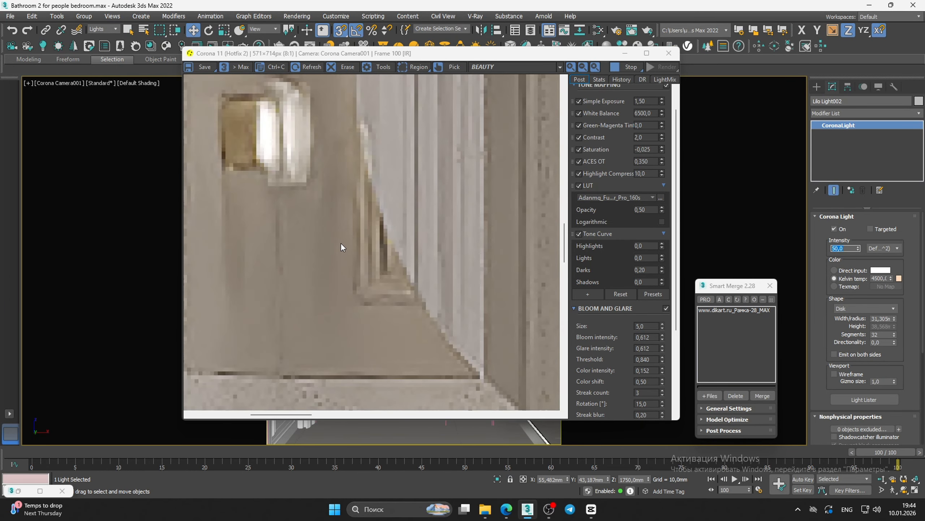
pyautogui.scroll(3, 315, 207)
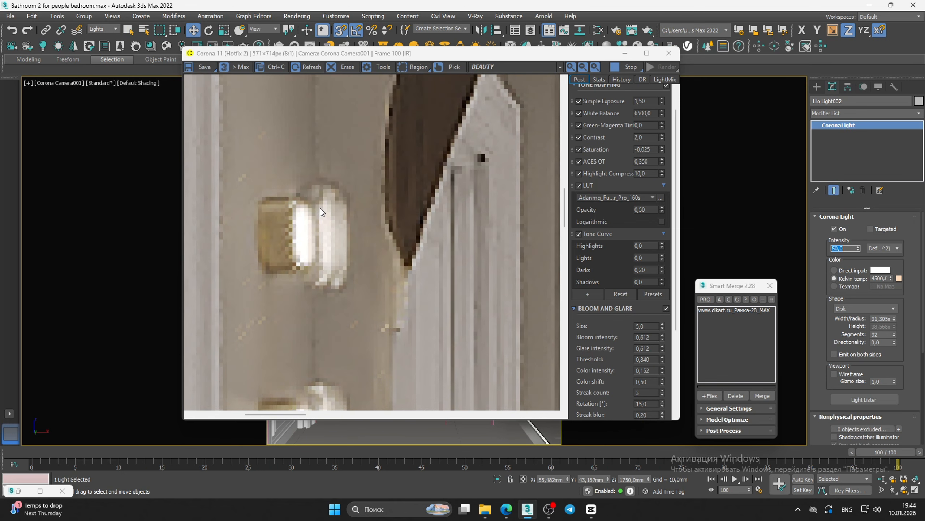
pyautogui.scroll(-3, 320, 208)
pyautogui.scroll(2, 300, 238)
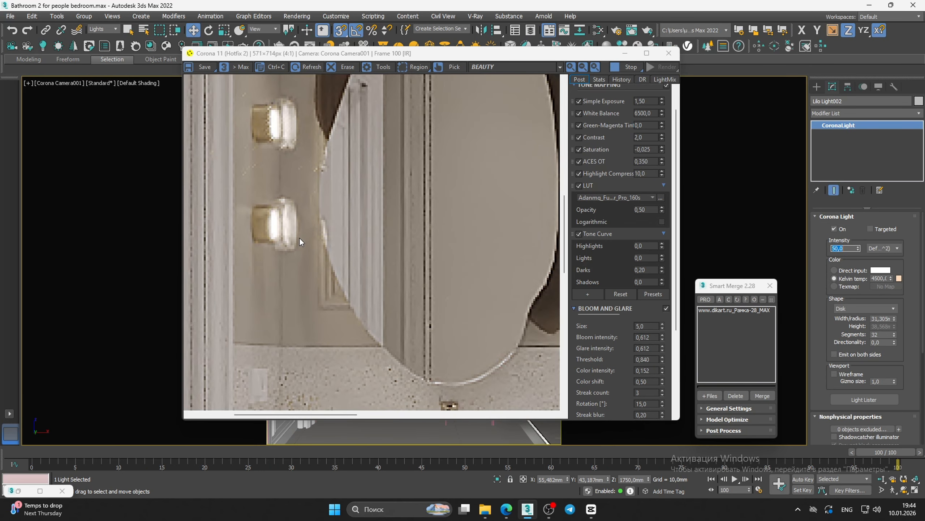
pyautogui.scroll(-2, 299, 237)
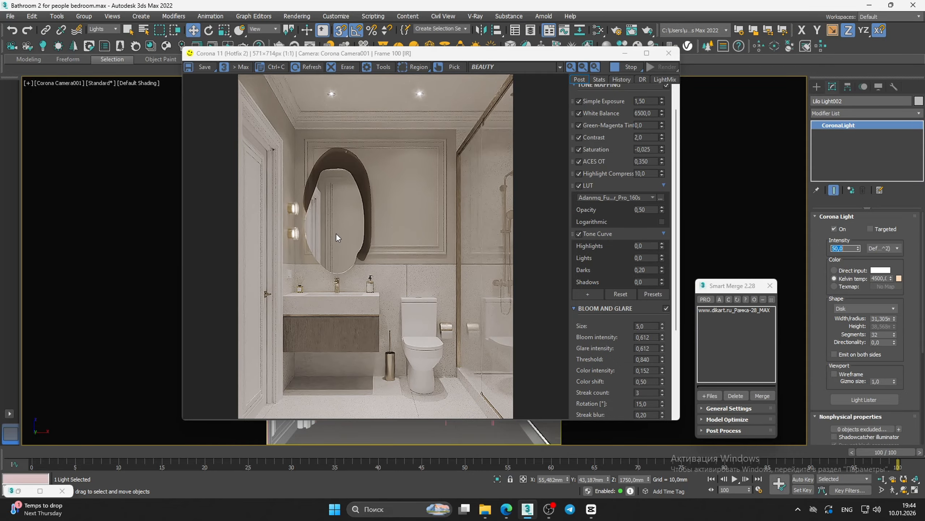
# Minimize the render window, frame the Lilo lamp closely in the Top wireframe view and set the selection filter to All
pyautogui.click(624, 54)
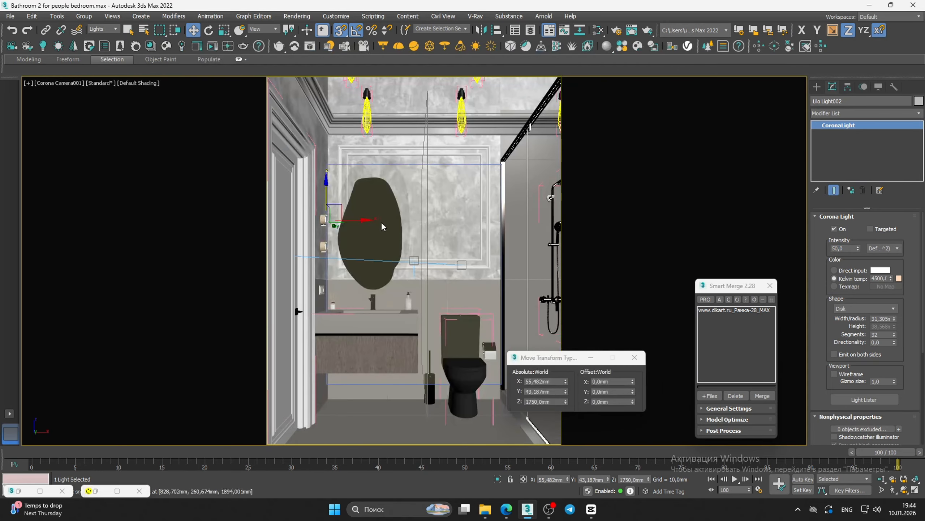
pyautogui.click(325, 218)
pyautogui.hotkey('alt', 'w')
pyautogui.middleClick(482, 149)
pyautogui.hotkey('alt', 'w')
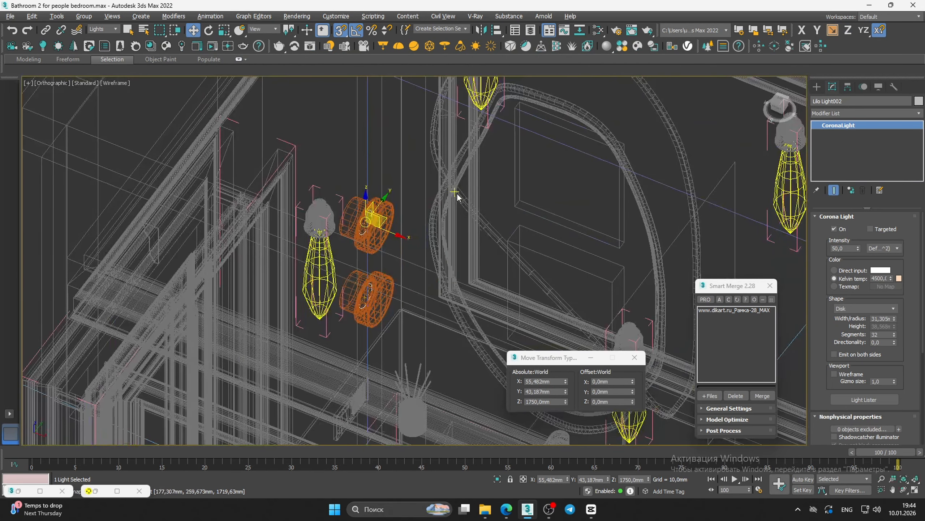
pyautogui.press('t')
pyautogui.scroll(2, 355, 225)
pyautogui.scroll(2, 408, 229)
pyautogui.scroll(2, 544, 223)
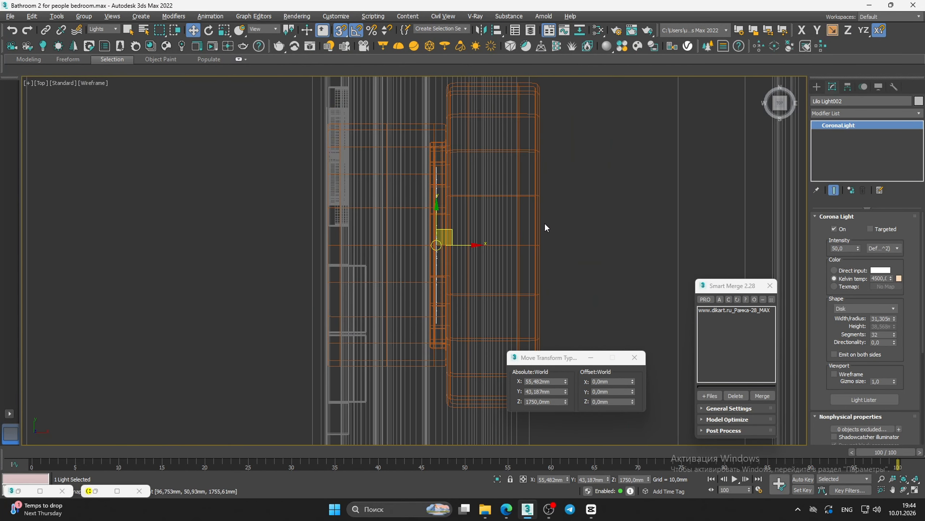
pyautogui.scroll(2, 548, 254)
pyautogui.scroll(1, 548, 254)
pyautogui.moveTo(553, 268); pyautogui.dragTo(519, 219)
pyautogui.scroll(-3, 520, 219)
pyautogui.moveTo(520, 220); pyautogui.dragTo(519, 244, button='middle')
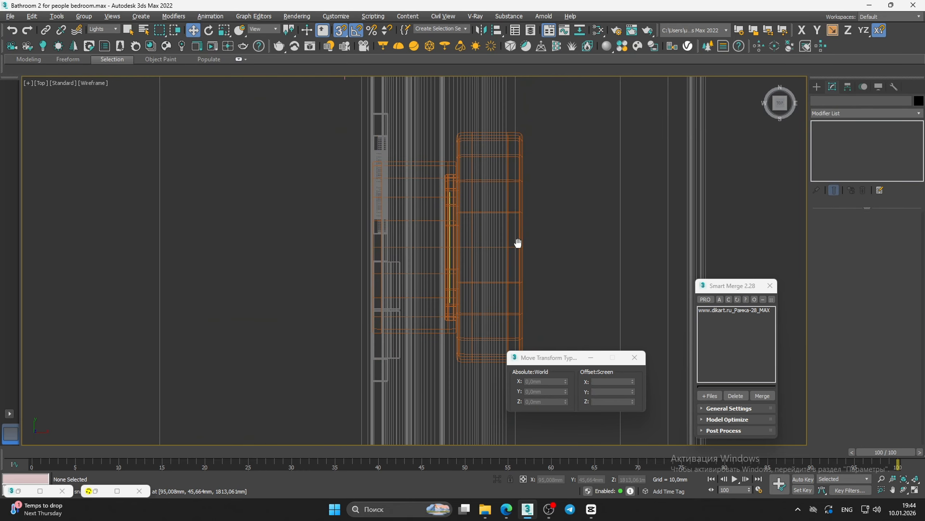
pyautogui.click(111, 30)
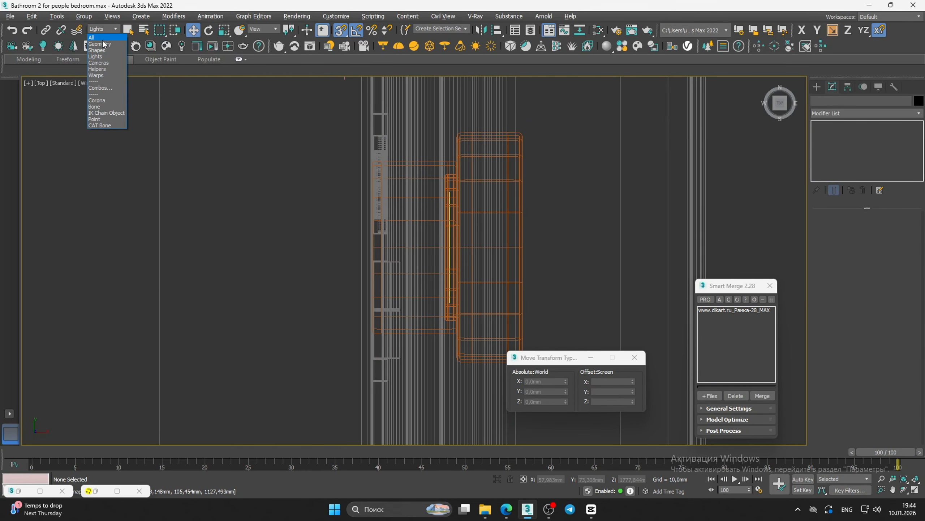
pyautogui.click(98, 37)
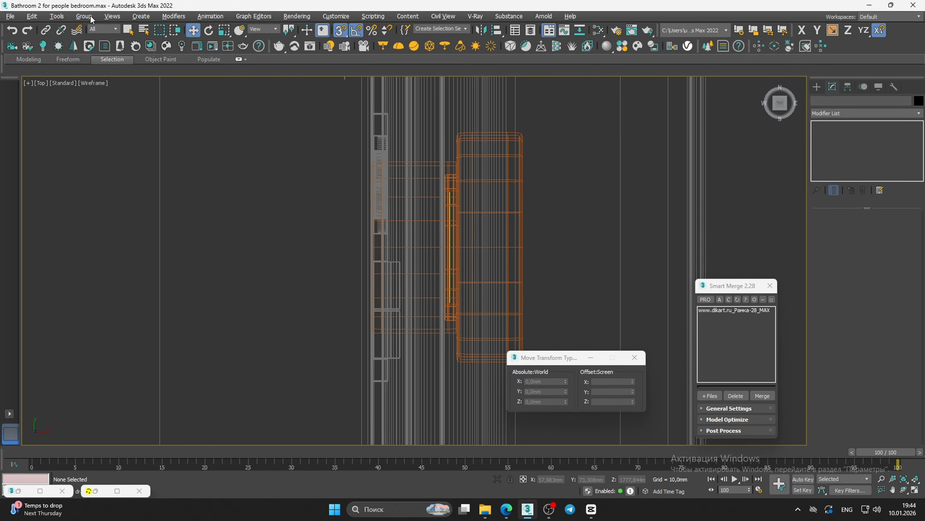
# Shorten both gold lamp bodies by moving their wall-side Editable Poly vertices along X toward the glass
pyautogui.click(519, 215)
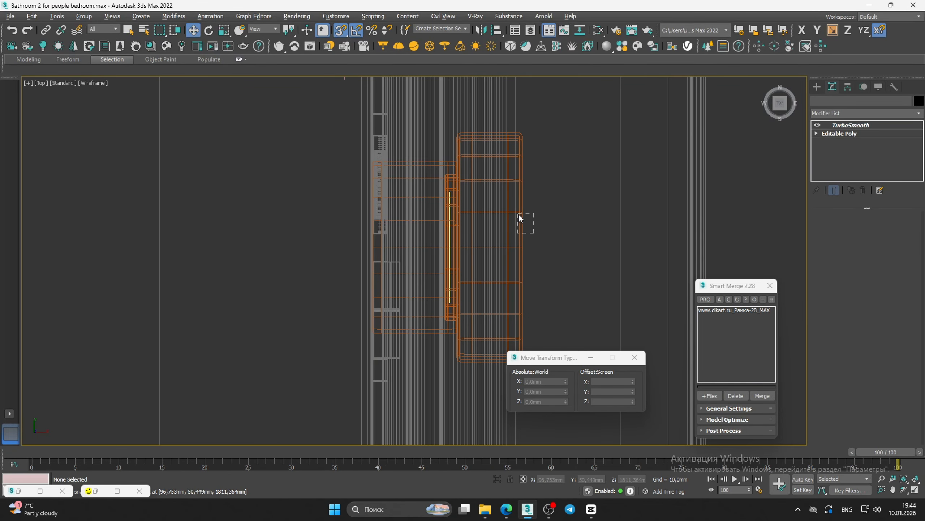
pyautogui.click(839, 134)
pyautogui.press('1')
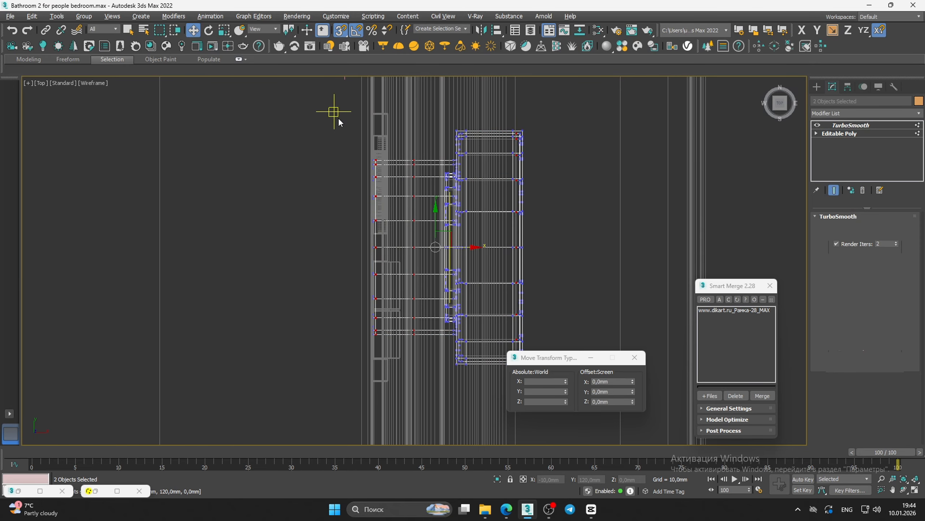
pyautogui.moveTo(339, 119); pyautogui.dragTo(383, 371)
pyautogui.moveTo(398, 248); pyautogui.dragTo(430, 250)
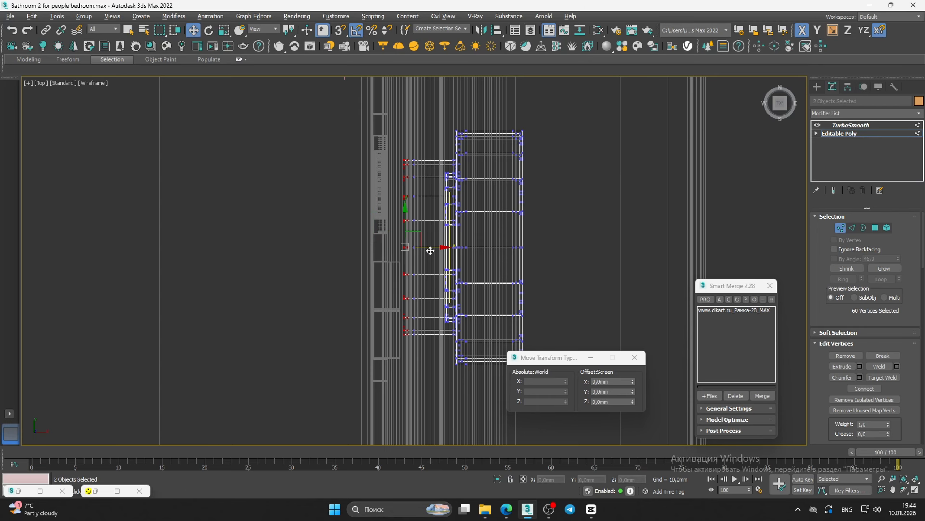
pyautogui.press('1')
# Select only the two Lilo lamps with their lights and move them along X back toward the wall with snapping on
pyautogui.moveTo(424, 179); pyautogui.dragTo(423, 179)
pyautogui.scroll(-2, 432, 197)
pyautogui.moveTo(431, 197); pyautogui.dragTo(408, 275, button='middle')
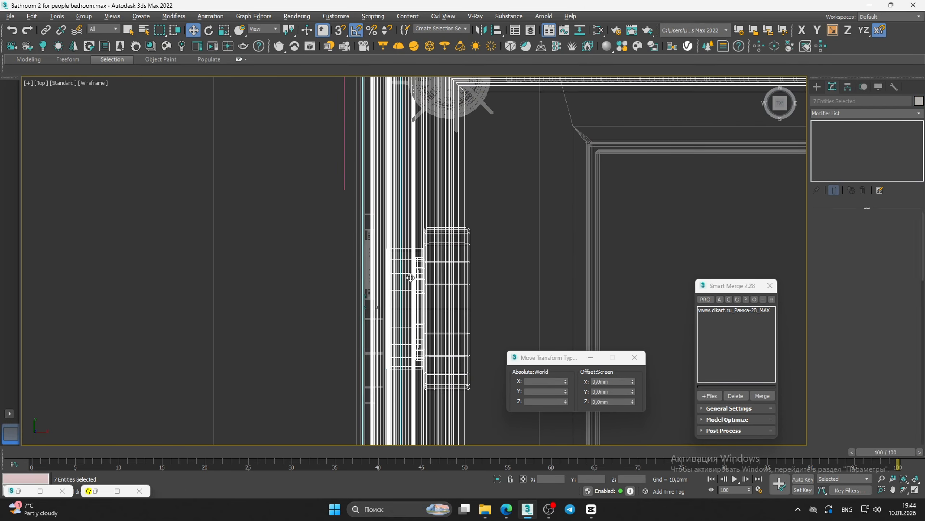
pyautogui.keyDown('alt'); pyautogui.moveTo(312, 145); pyautogui.dragTo(518, 201); pyautogui.keyUp('alt')
pyautogui.press('s')
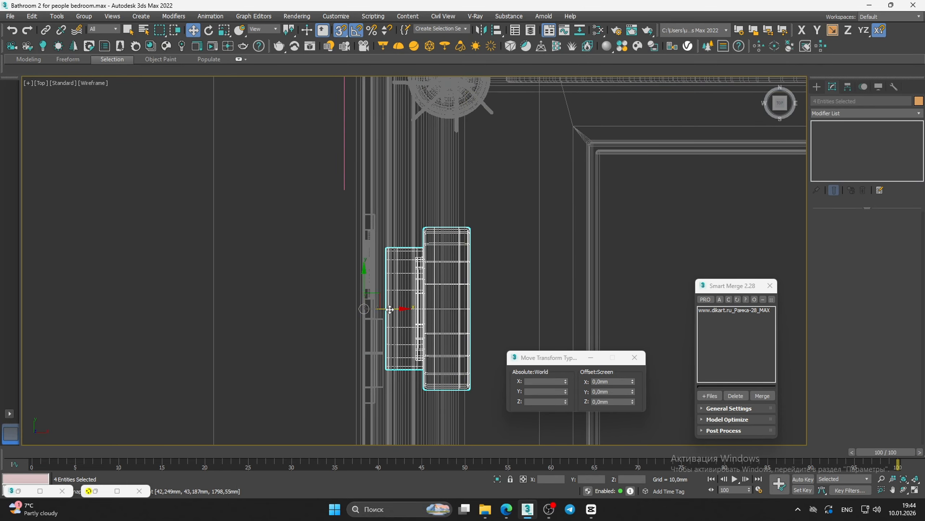
pyautogui.moveTo(401, 308); pyautogui.dragTo(335, 299)
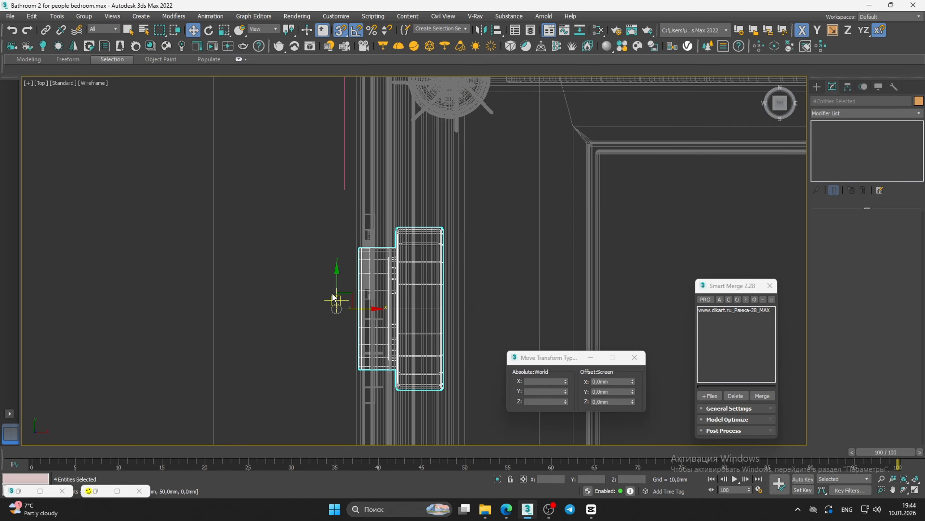
# Lock the lamp selection and snap the lamps' rear edge toward the wall along X in the Front view
pyautogui.press('f')
pyautogui.scroll(6, 419, 308)
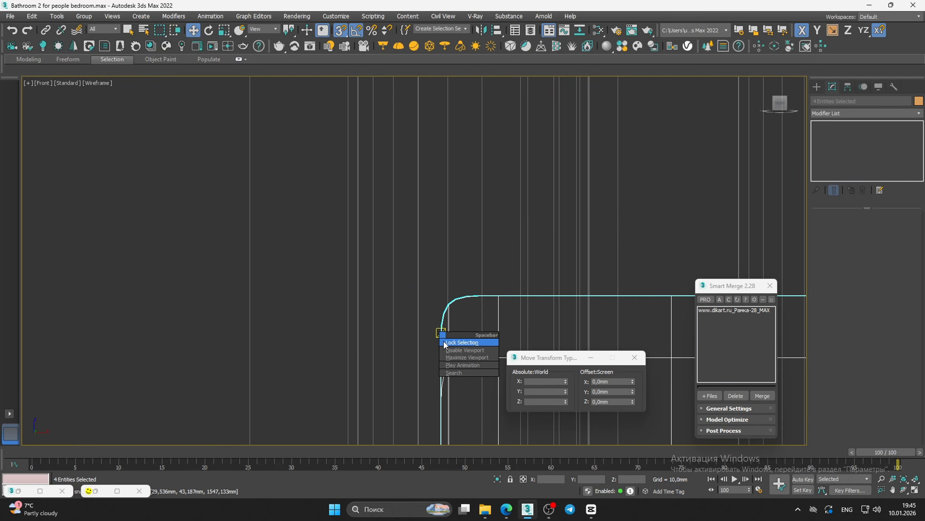
pyautogui.moveTo(441, 334); pyautogui.dragTo(338, 310)
pyautogui.scroll(-2, 398, 309)
pyautogui.scroll(6, 378, 300)
# Align the lamps' backs with the wall surface along X in the Top view and check the fit in shaded 3D
pyautogui.press('t')
pyautogui.scroll(5, 364, 263)
pyautogui.scroll(4, 370, 241)
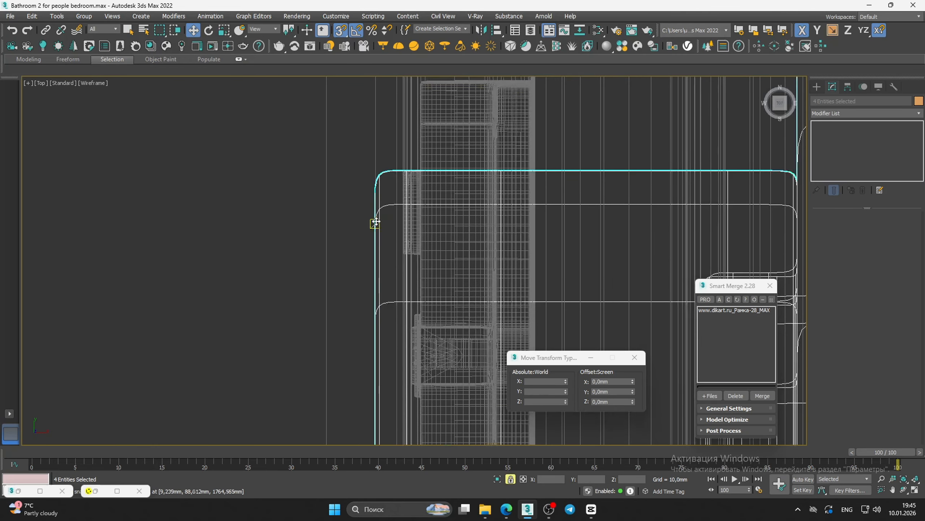
pyautogui.moveTo(375, 197)
pyautogui.mouseDown()
pyautogui.moveTo(423, 207)
pyautogui.moveTo(385, 171)
pyautogui.moveTo(366, 205)
pyautogui.moveTo(382, 185)
pyautogui.mouseUp()
pyautogui.scroll(4, 424, 207)
pyautogui.scroll(4, 373, 177)
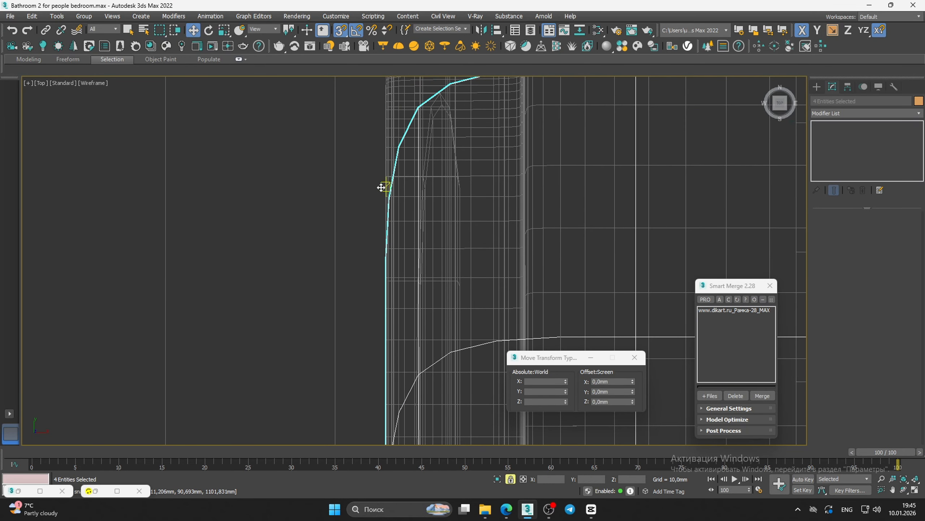
pyautogui.scroll(3, 382, 186)
pyautogui.scroll(4, 409, 249)
pyautogui.scroll(-7, 409, 248)
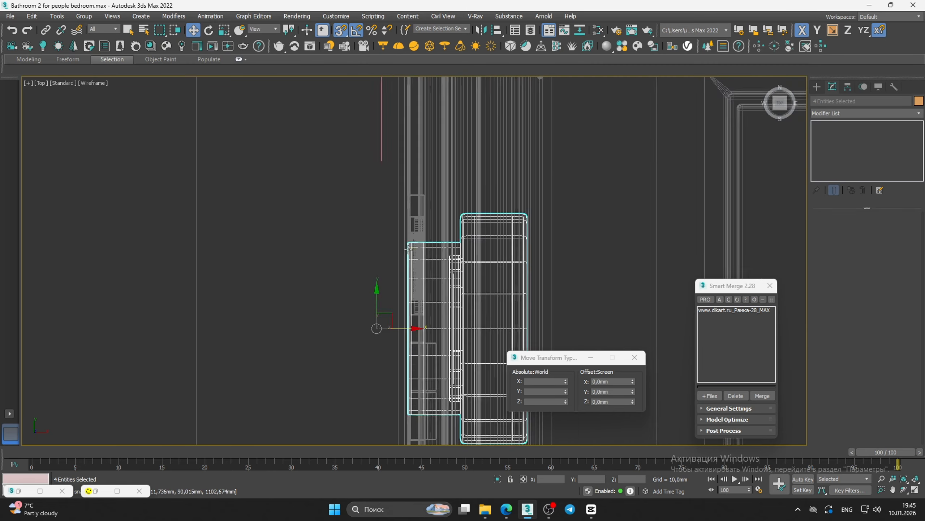
pyautogui.keyDown('alt'); pyautogui.moveTo(409, 248); pyautogui.dragTo(368, 203, button='middle'); pyautogui.keyUp('alt')
pyautogui.press('F3')
pyautogui.scroll(2, 405, 185)
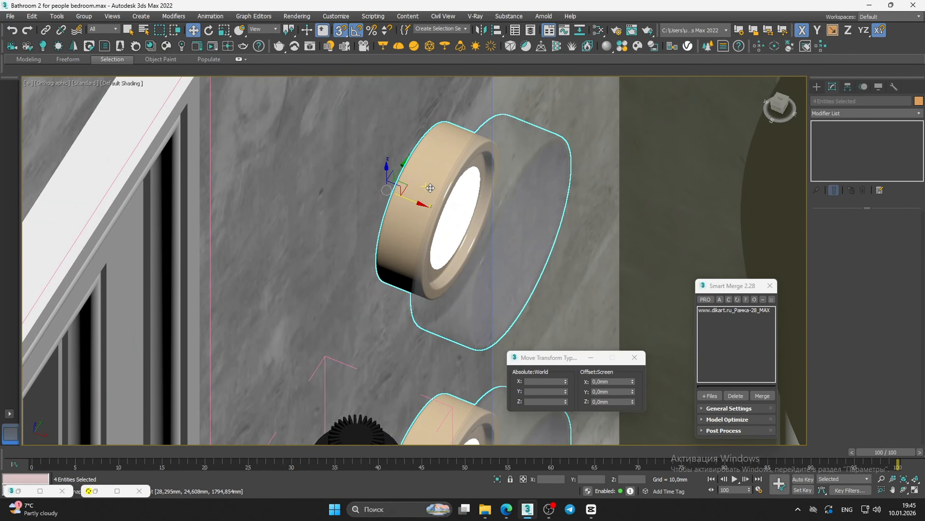
# Select the upper gold lamp and load its LILO_Lampatron_mtl material into the Slate Material Editor
pyautogui.click(405, 185)
pyautogui.click(84, 16)
pyautogui.scroll(-5, 405, 199)
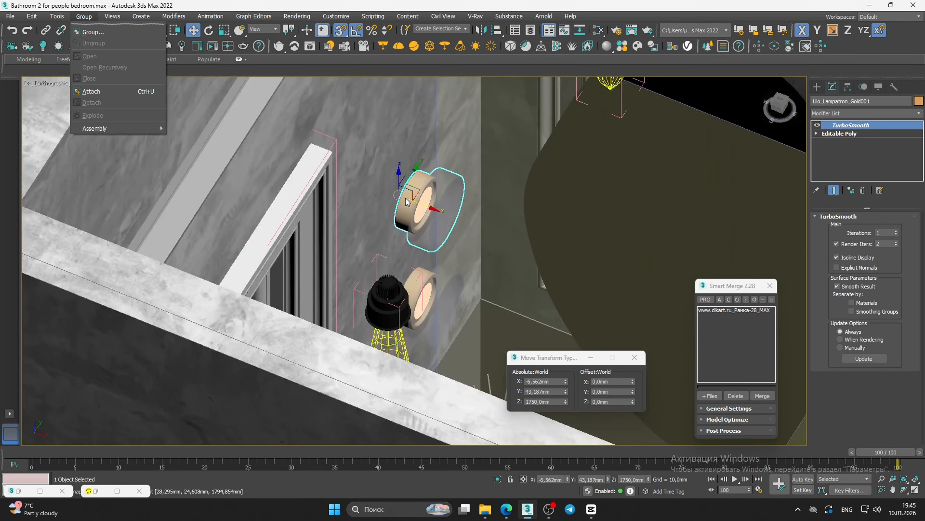
pyautogui.scroll(-5, 366, 175)
pyautogui.moveTo(405, 199); pyautogui.dragTo(362, 187, button='middle')
pyautogui.press('m')
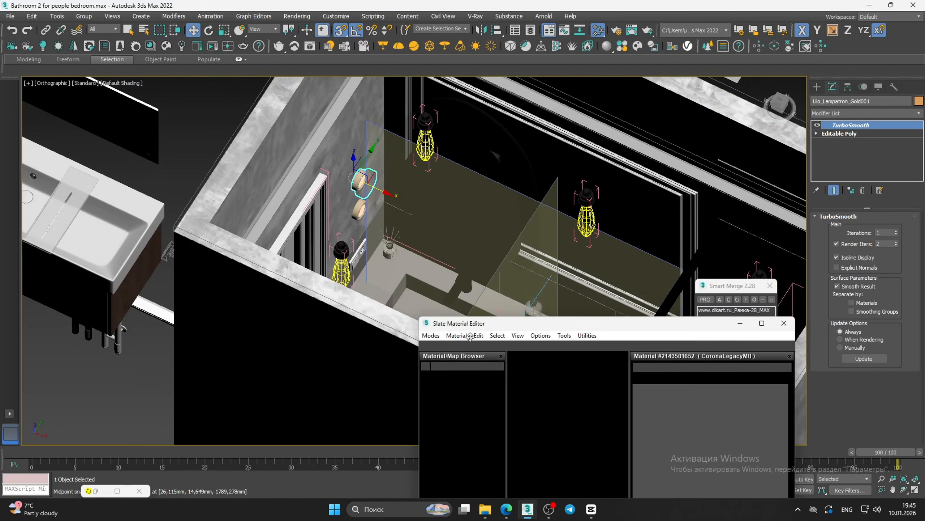
pyautogui.press('q')
pyautogui.scroll(5, 372, 186)
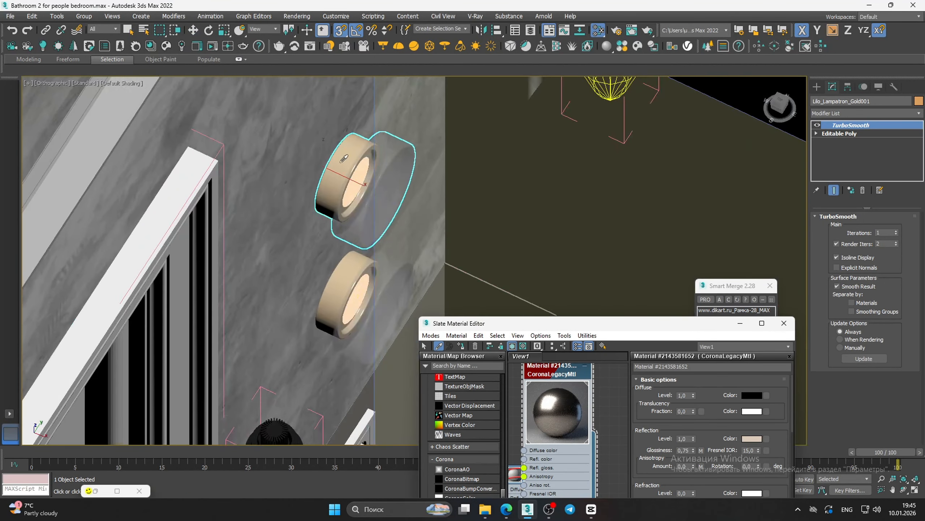
pyautogui.click(369, 184)
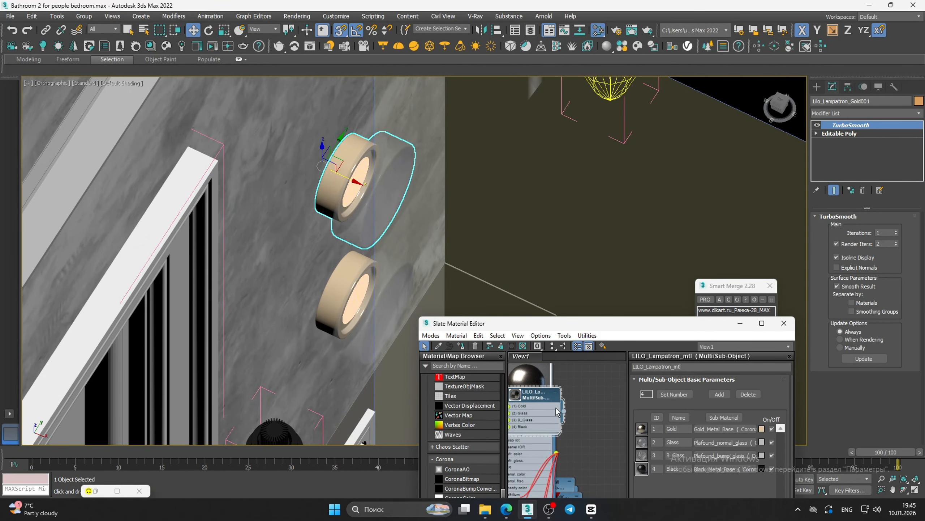
pyautogui.moveTo(547, 406); pyautogui.dragTo(619, 424)
pyautogui.scroll(2, 538, 434)
pyautogui.moveTo(531, 430); pyautogui.dragTo(519, 387)
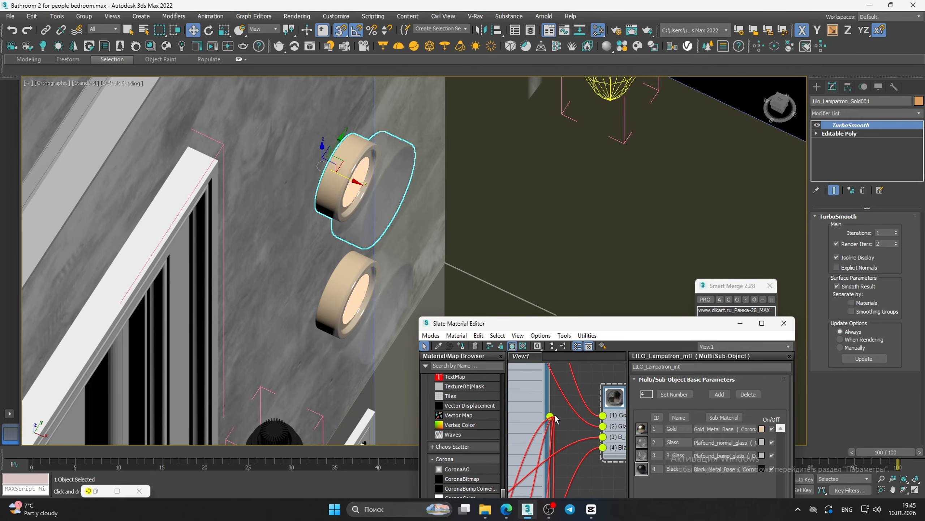
pyautogui.moveTo(602, 425); pyautogui.dragTo(602, 415)
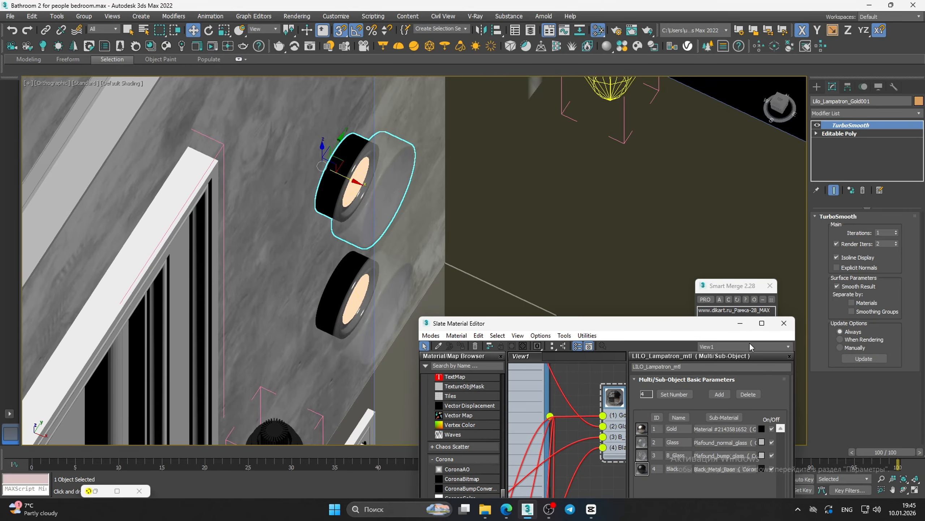
pyautogui.click(741, 324)
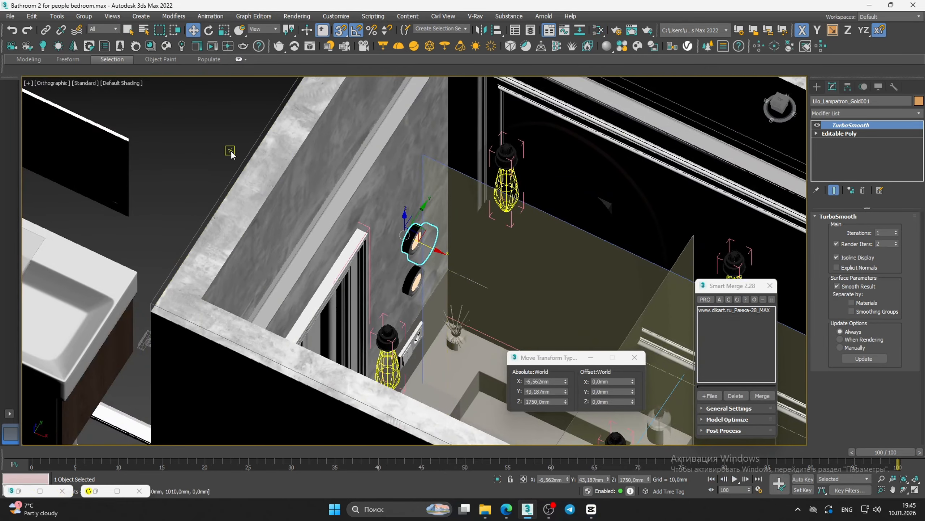
pyautogui.click(487, 352)
pyautogui.rightClick(486, 352)
pyautogui.press('Escape')
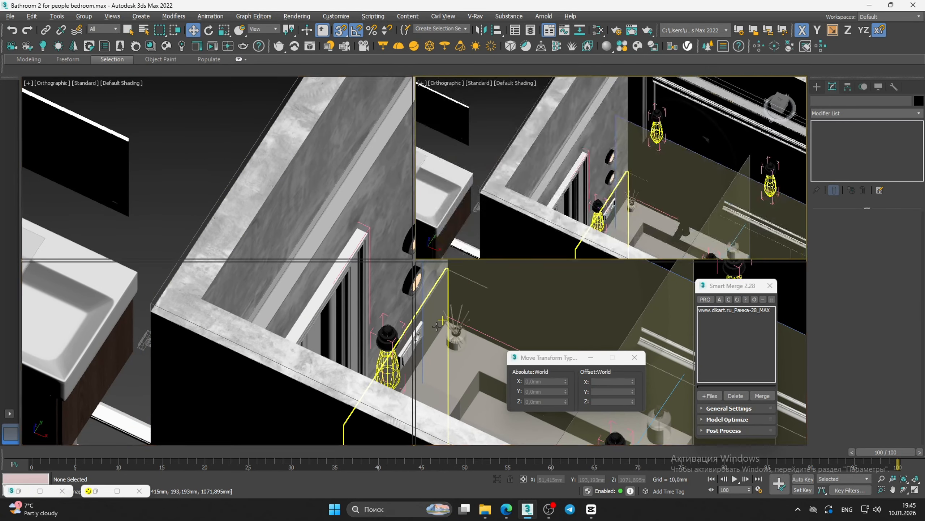
# Switch the viewport to the camera view and examine the two wall lamps' metal and glow in the Corona render
pyautogui.press('c')
pyautogui.click(96, 491)
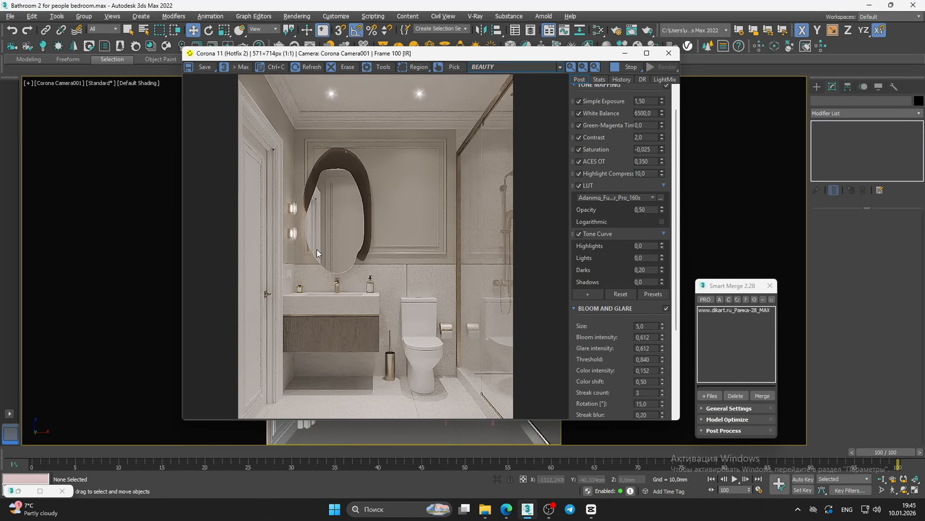
pyautogui.scroll(2, 272, 206)
pyautogui.scroll(1, 288, 204)
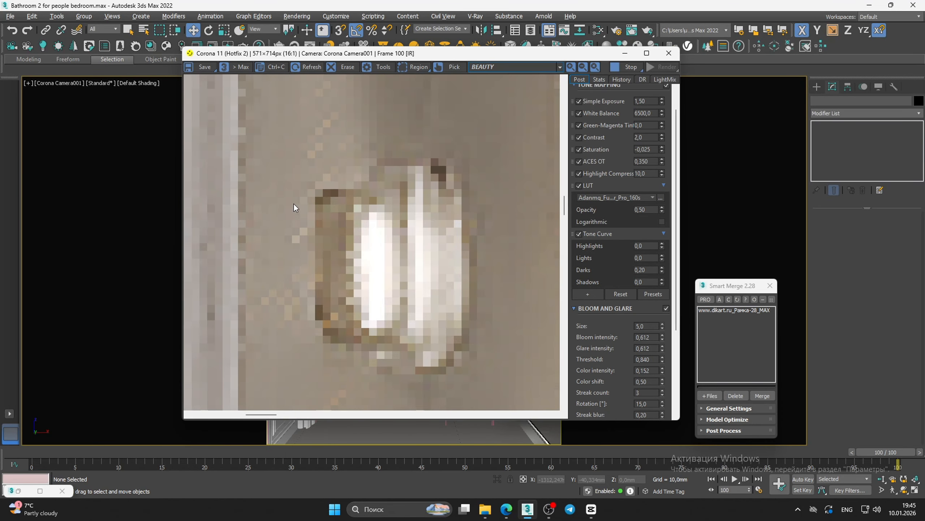
pyautogui.scroll(-1, 358, 206)
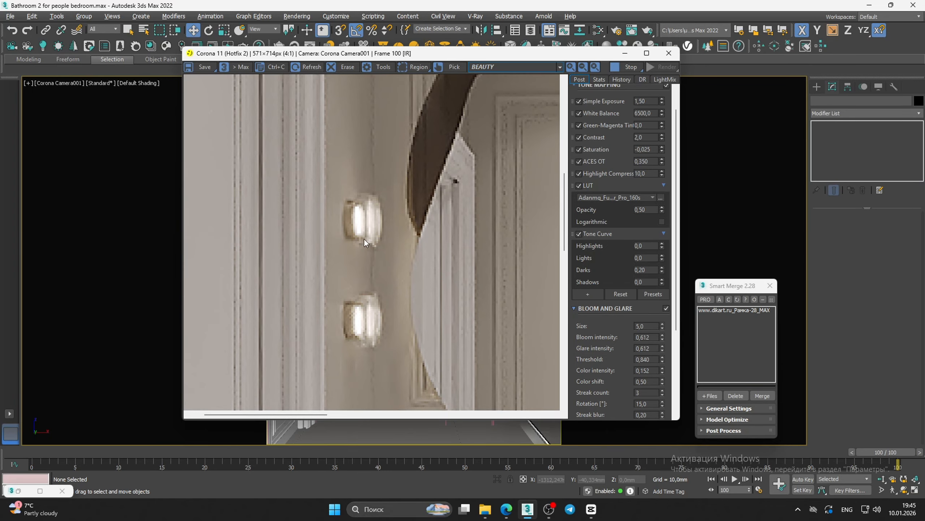
pyautogui.scroll(2, 364, 328)
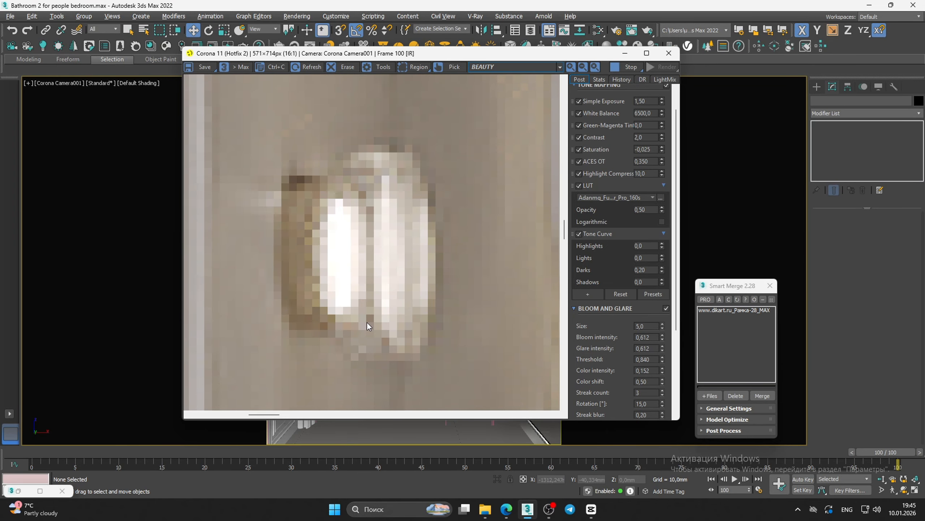
pyautogui.scroll(-4, 375, 327)
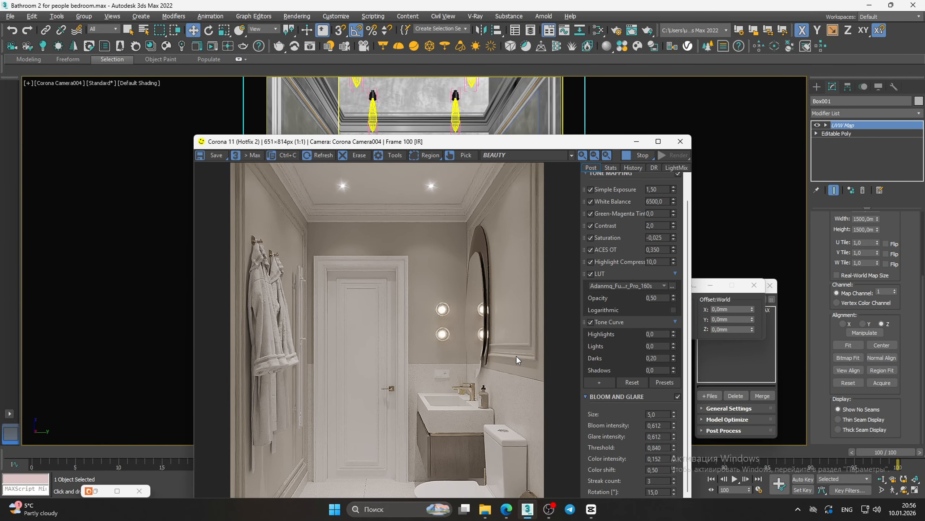
# Switch the viewport and interactive render to Corona Camera001, keeping the frame buffer clear of the camera view
pyautogui.click(513, 107)
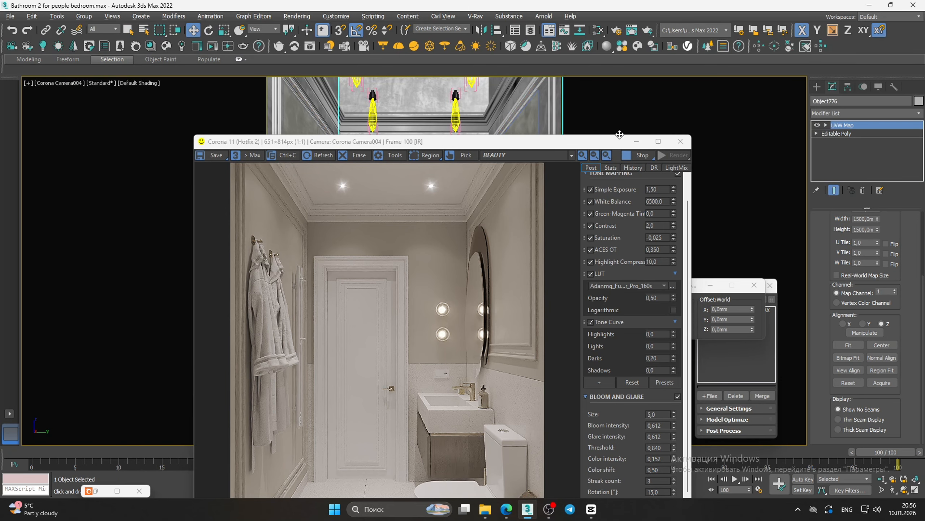
pyautogui.moveTo(595, 145); pyautogui.dragTo(569, 47)
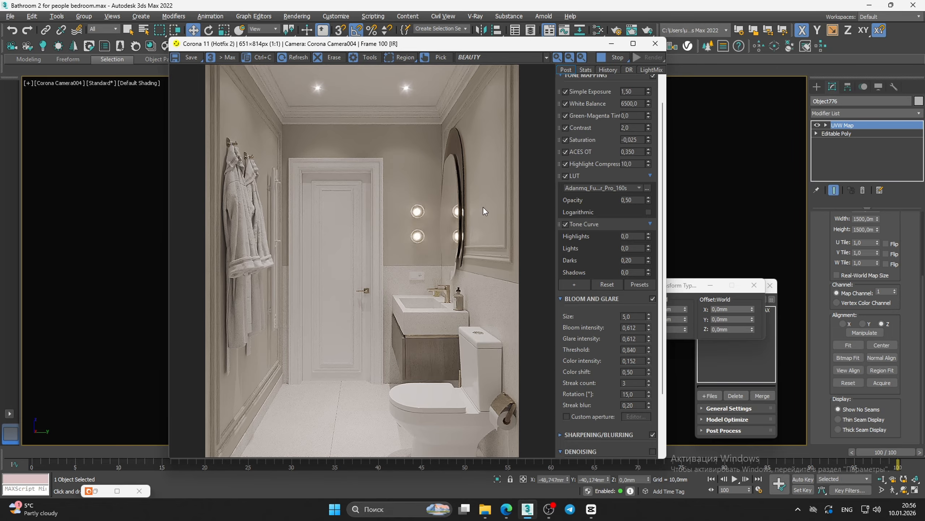
pyautogui.moveTo(480, 43); pyautogui.dragTo(726, 84)
pyautogui.press('c')
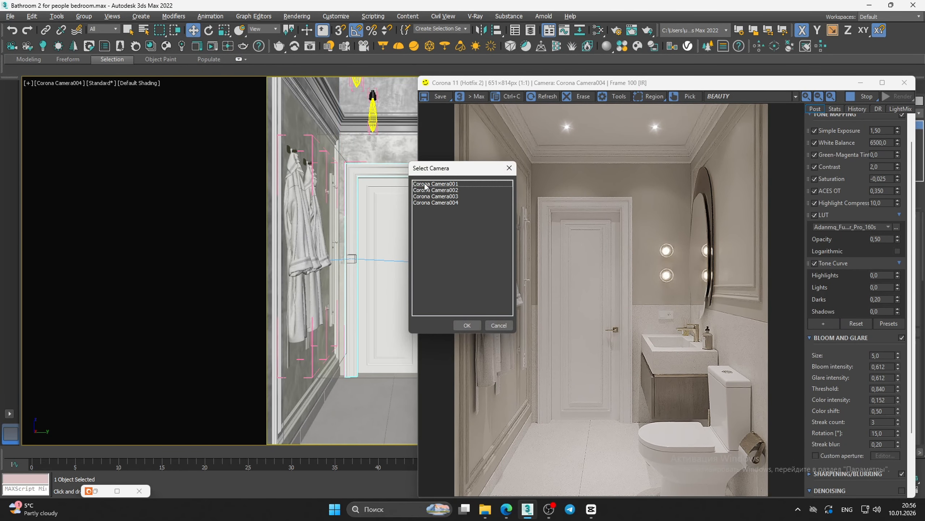
pyautogui.doubleClick(425, 184)
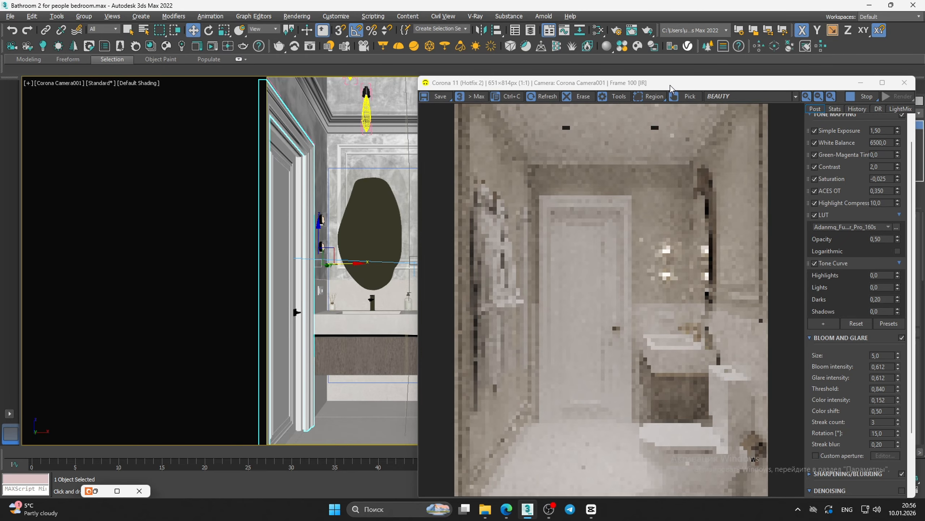
pyautogui.moveTo(670, 87); pyautogui.dragTo(572, 160)
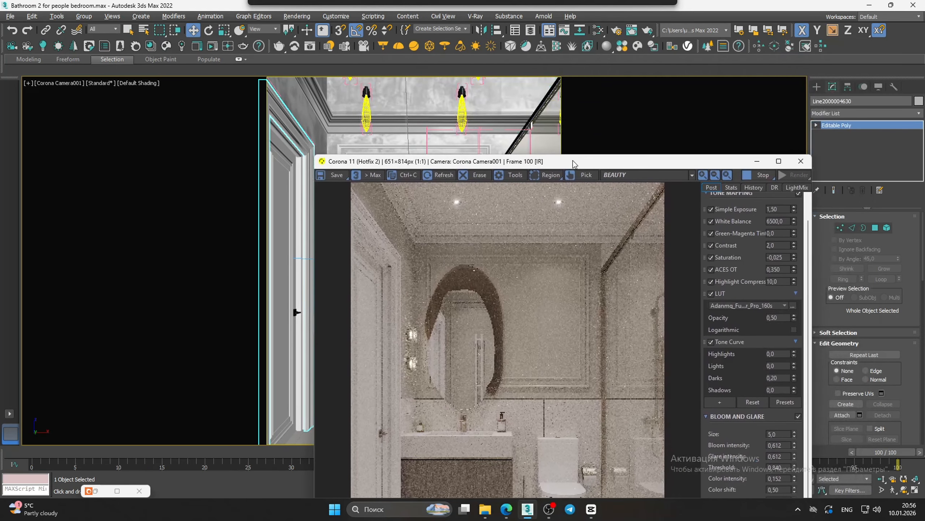
# Restrict selection to lights and select the ceiling spotlight near the mirror wall, keeping the full render in view
pyautogui.click(101, 30)
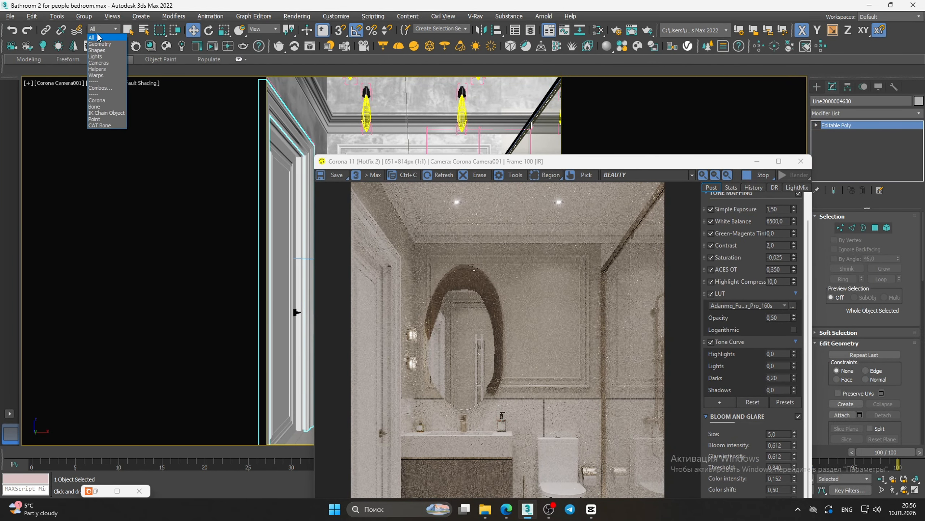
pyautogui.click(96, 51)
pyautogui.click(339, 94)
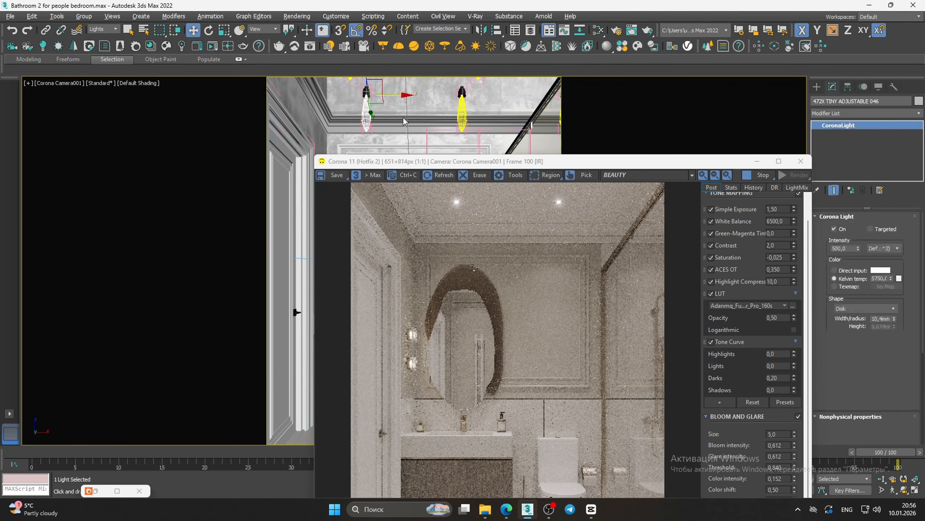
pyautogui.moveTo(649, 168); pyautogui.dragTo(635, 61)
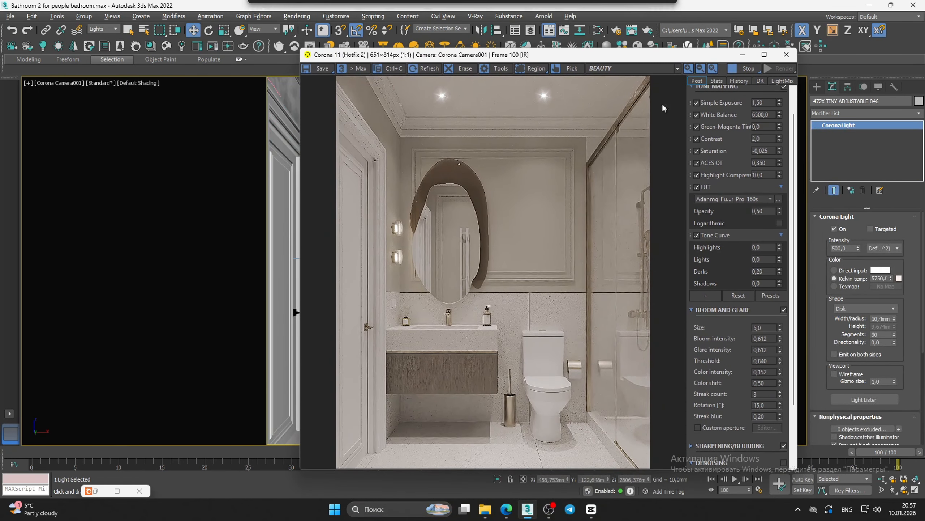
# Set the ceiling spotlight's intensity to 450 and its Kelvin temperature to 5500
pyautogui.write('450')
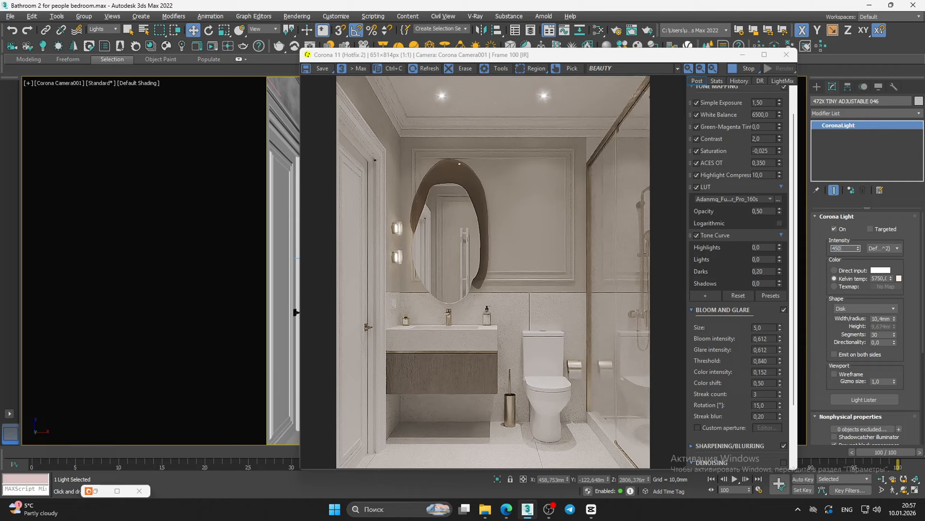
pyautogui.press('Return')
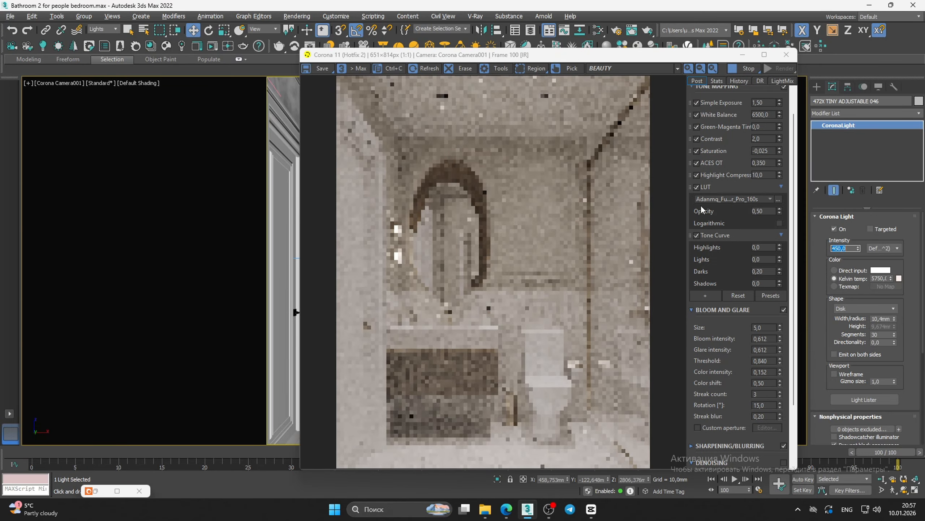
pyautogui.doubleClick(883, 278)
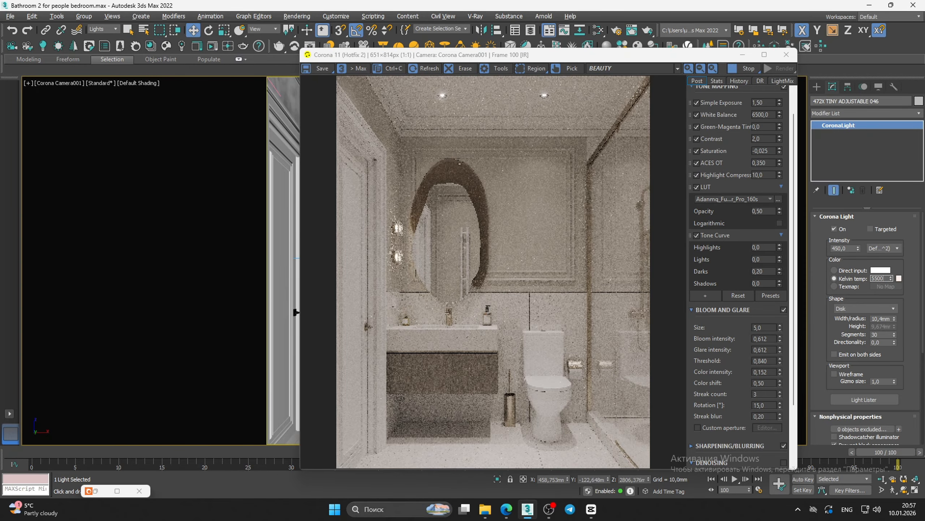
pyautogui.press('Return')
# Examine the render up close at the toilet, mirror, door frame, wall tiles, faucet and vanity cabinet
pyautogui.scroll(1, 552, 434)
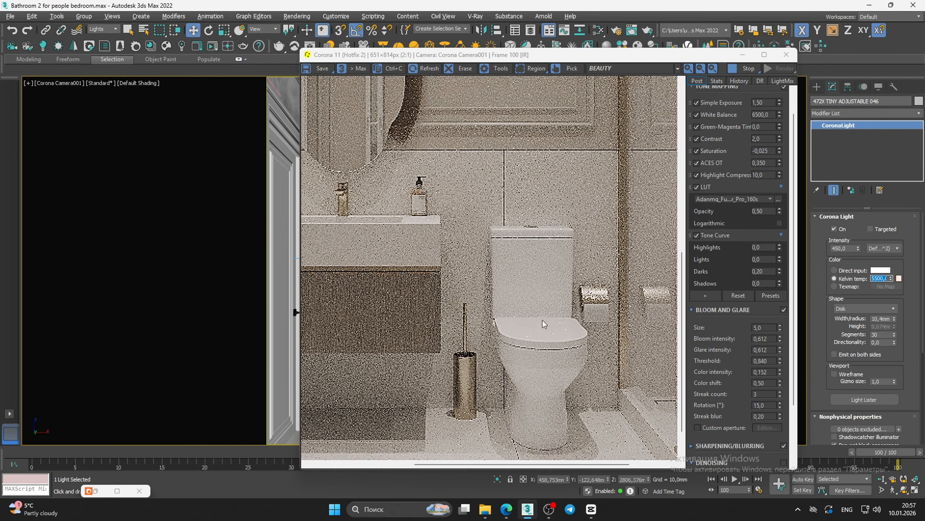
pyautogui.scroll(1, 543, 318)
pyautogui.scroll(-2, 546, 320)
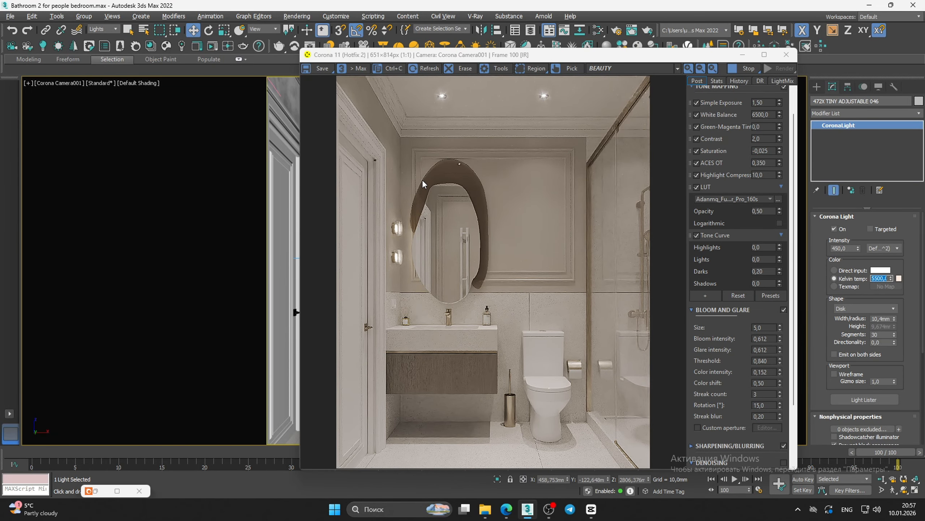
pyautogui.scroll(1, 452, 144)
pyautogui.scroll(2, 381, 175)
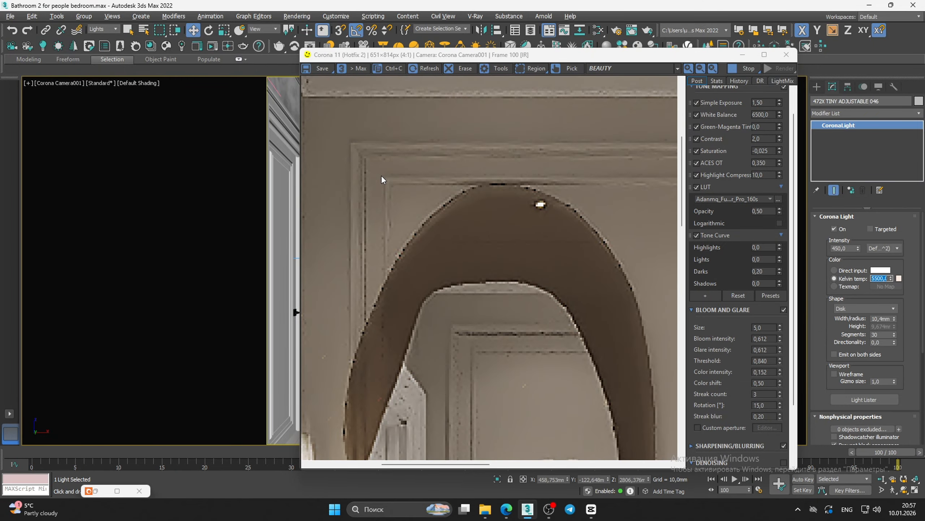
pyautogui.scroll(-3, 381, 175)
pyautogui.scroll(3, 372, 159)
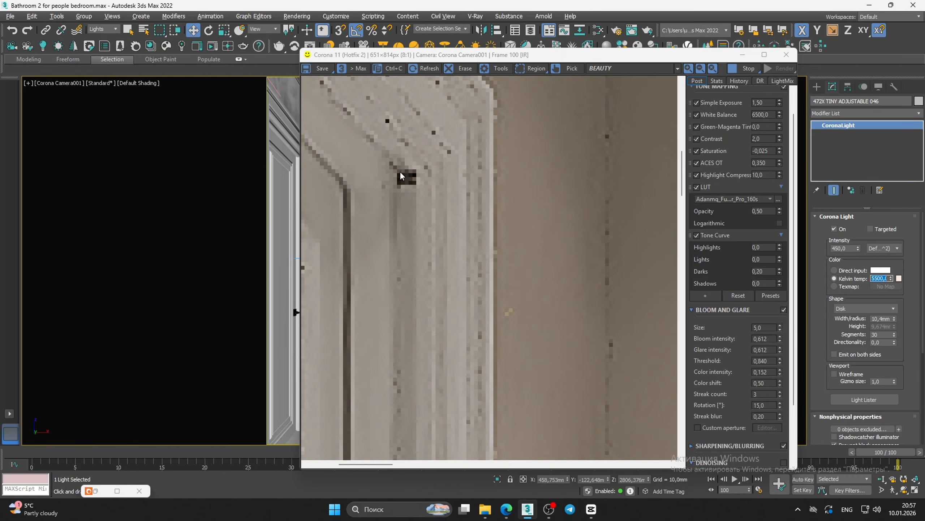
pyautogui.scroll(-3, 416, 207)
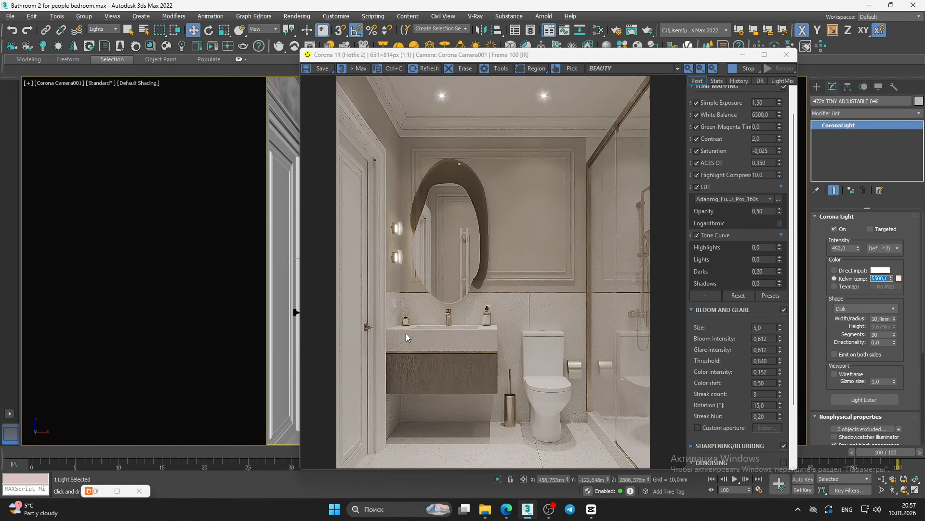
pyautogui.scroll(3, 400, 301)
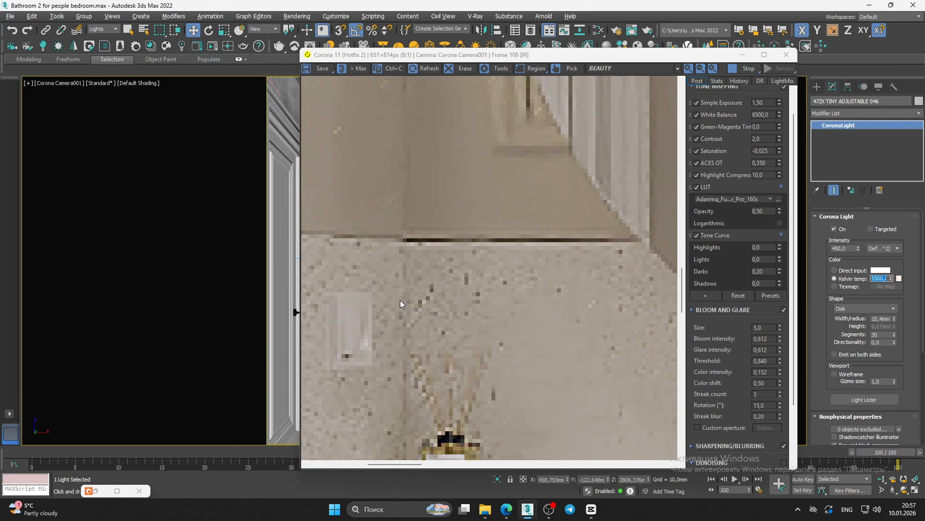
pyautogui.scroll(-3, 401, 300)
pyautogui.scroll(4, 430, 331)
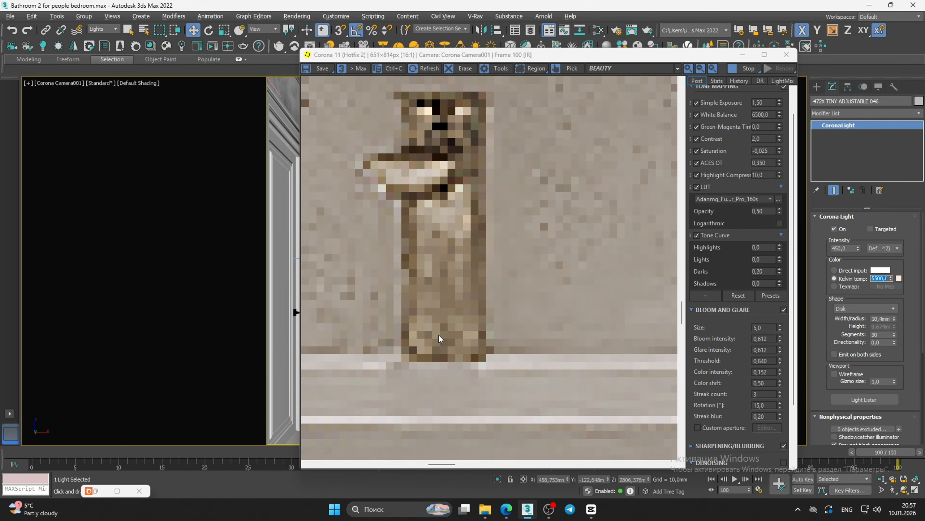
pyautogui.scroll(-4, 438, 343)
pyautogui.scroll(2, 457, 374)
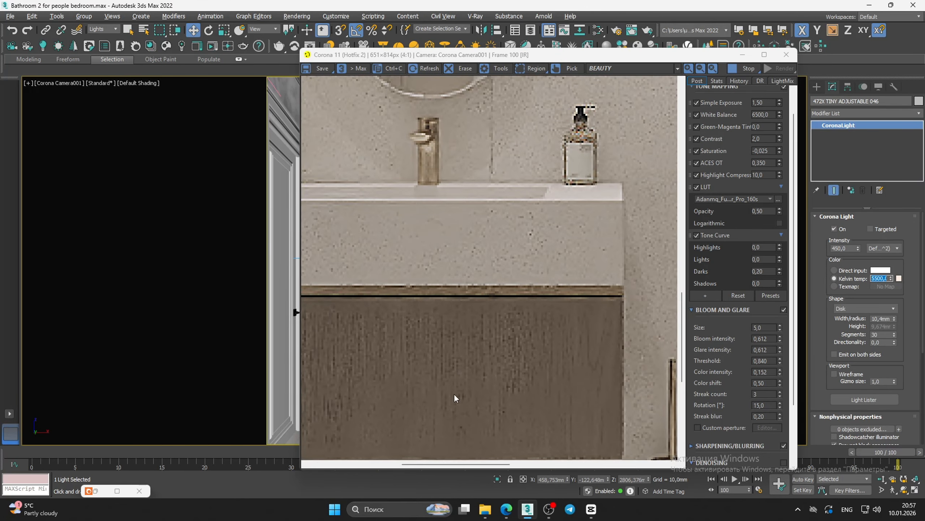
# Clear the light selection in the camera viewport beside the render
pyautogui.moveTo(649, 58); pyautogui.dragTo(833, 69)
pyautogui.click(375, 346)
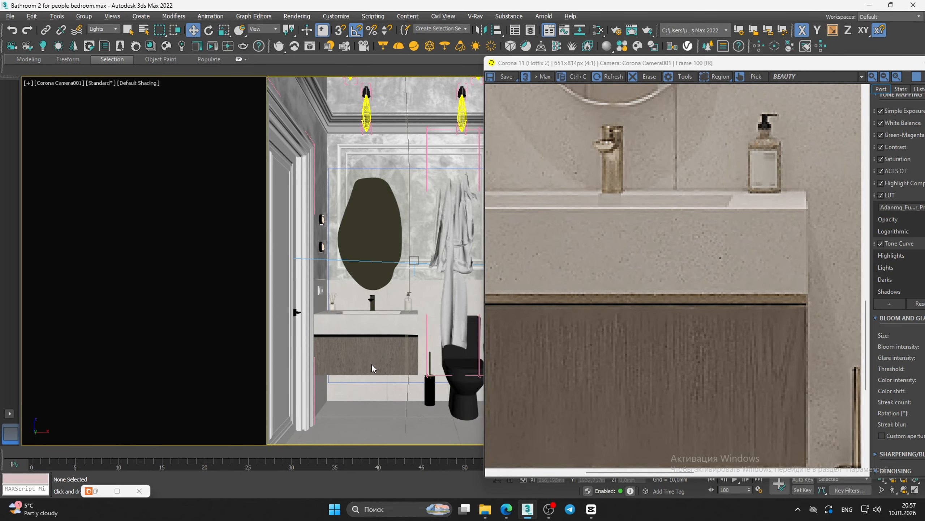
pyautogui.rightClick(371, 361)
pyautogui.click(337, 360)
pyautogui.scroll(-2, 583, 261)
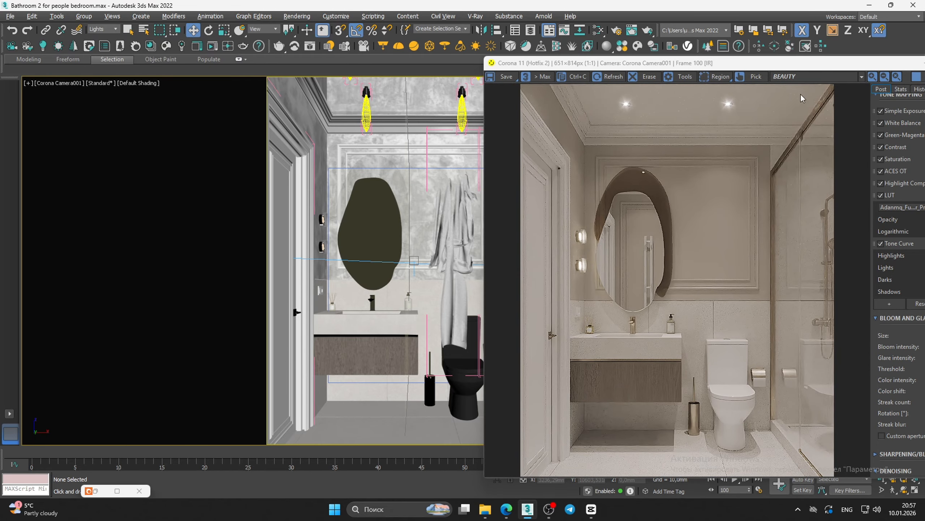
# Try a Tone Curve Highlights value of 0,248 in the render's post settings and return it to 0
pyautogui.moveTo(783, 64); pyautogui.dragTo(603, 36)
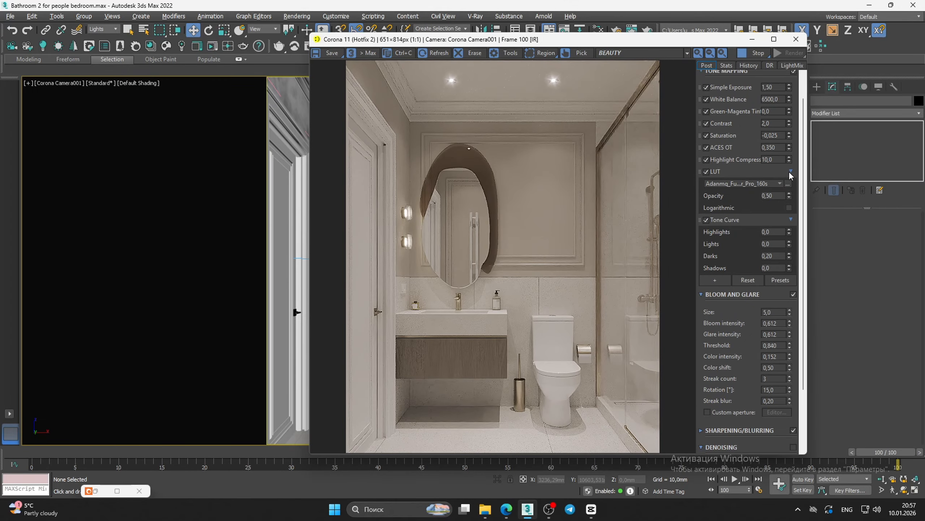
pyautogui.moveTo(790, 231); pyautogui.dragTo(807, 272)
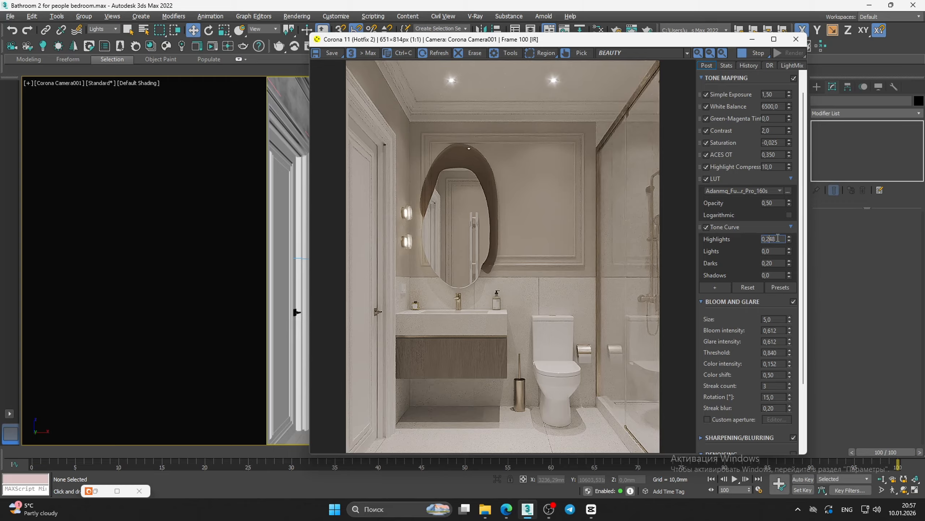
pyautogui.moveTo(779, 238); pyautogui.dragTo(812, 218)
pyautogui.write('0')
pyautogui.moveTo(805, 249); pyautogui.dragTo(805, 252)
pyautogui.rightClick(790, 251)
# Lower the render's Simple Exposure to 1,250 and finally to 1,0, checking the floor and mirror areas
pyautogui.moveTo(587, 44); pyautogui.dragTo(646, 41)
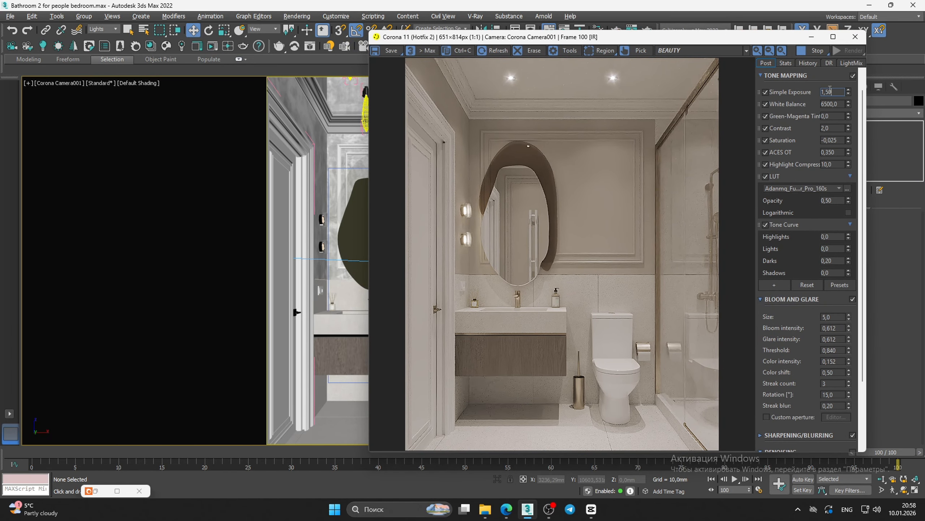
pyautogui.doubleClick(827, 91)
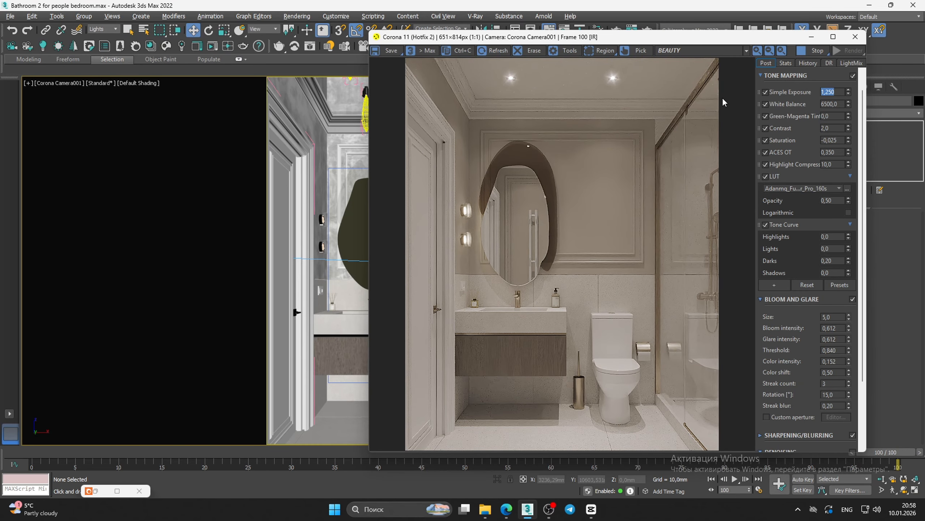
pyautogui.scroll(2, 574, 436)
pyautogui.scroll(-2, 575, 434)
pyautogui.write('1')
pyautogui.press('Return')
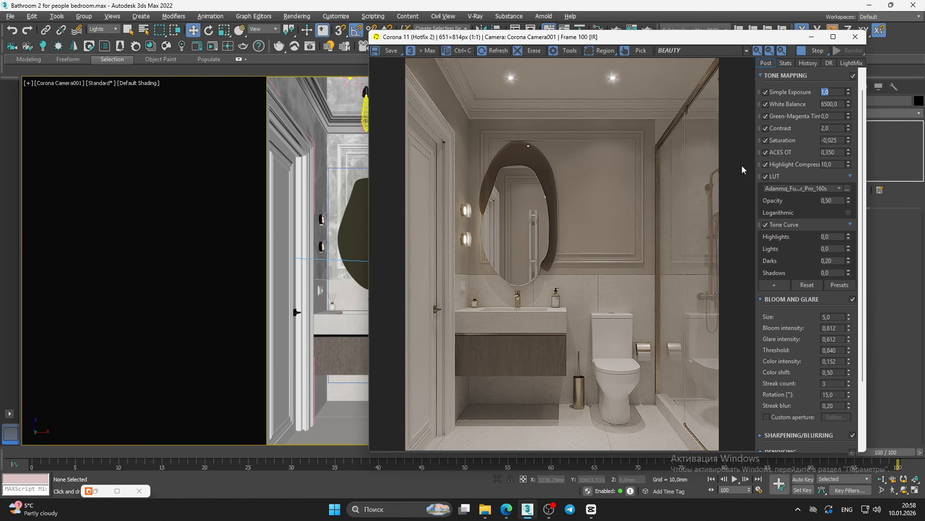
pyautogui.scroll(2, 577, 434)
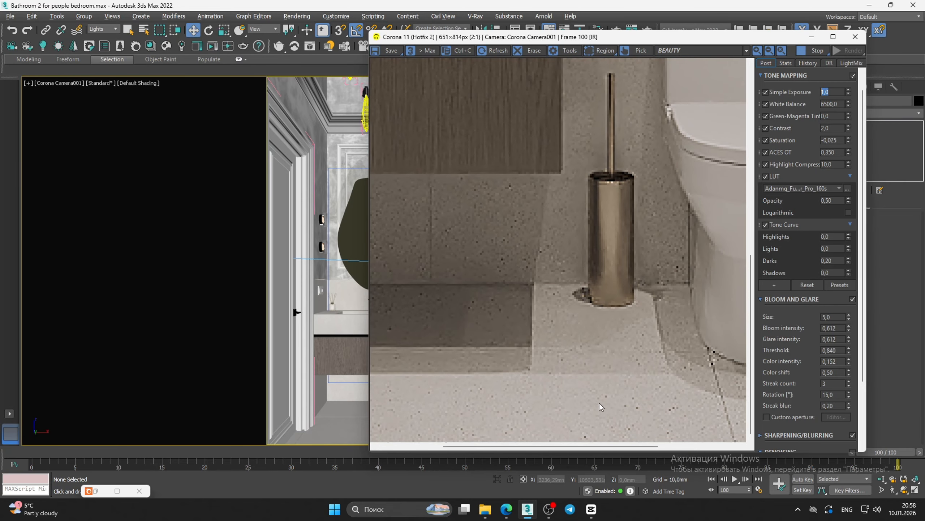
pyautogui.scroll(-2, 598, 401)
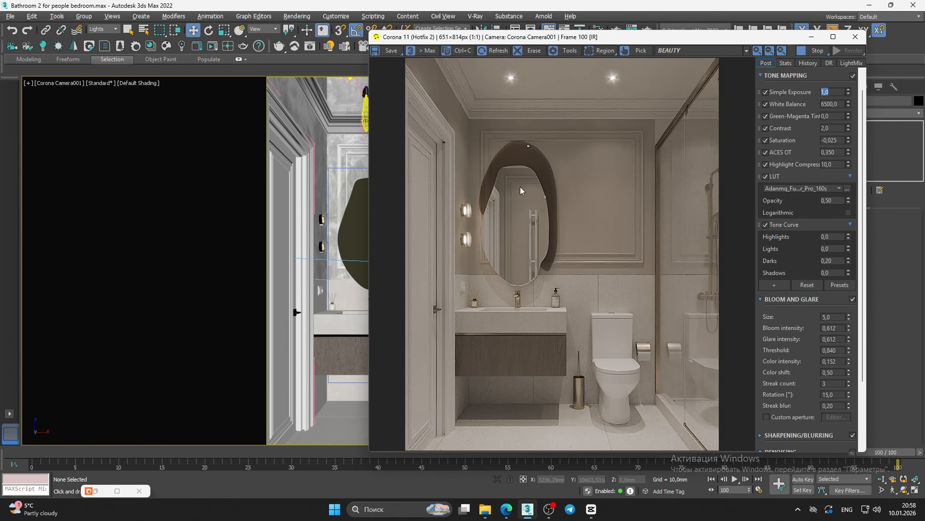
pyautogui.scroll(3, 521, 188)
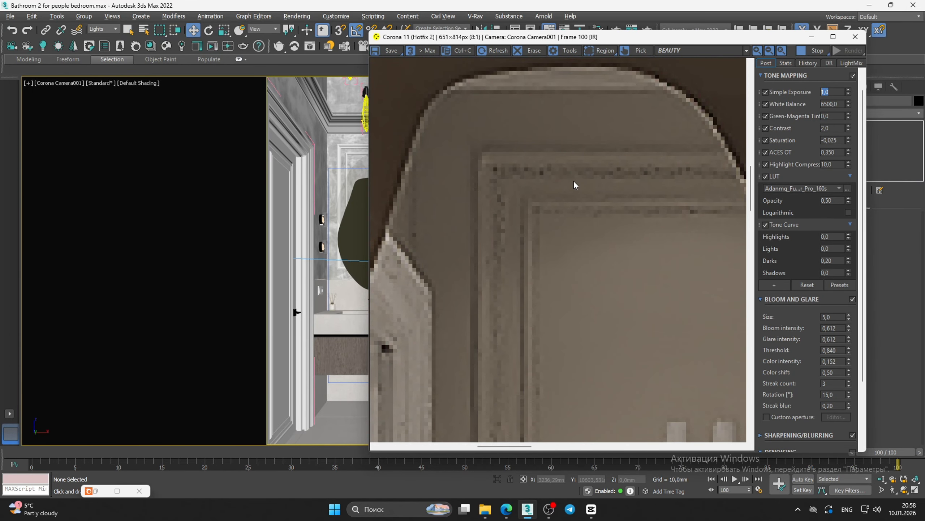
pyautogui.scroll(-3, 573, 184)
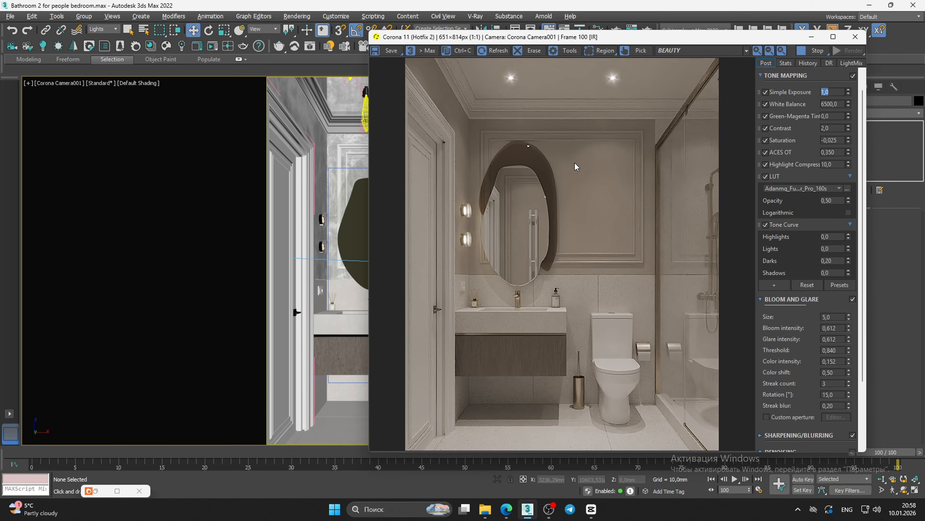
# Select the ceiling spotlight's Corona light in the camera viewport and set its intensity to 400
pyautogui.moveTo(656, 38); pyautogui.dragTo(613, 20)
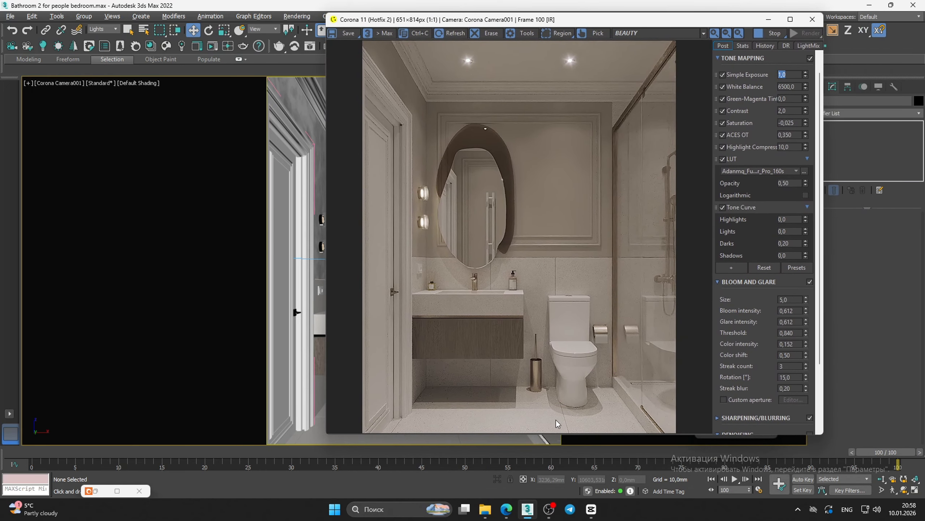
pyautogui.moveTo(646, 21); pyautogui.dragTo(751, 91)
pyautogui.click(367, 103)
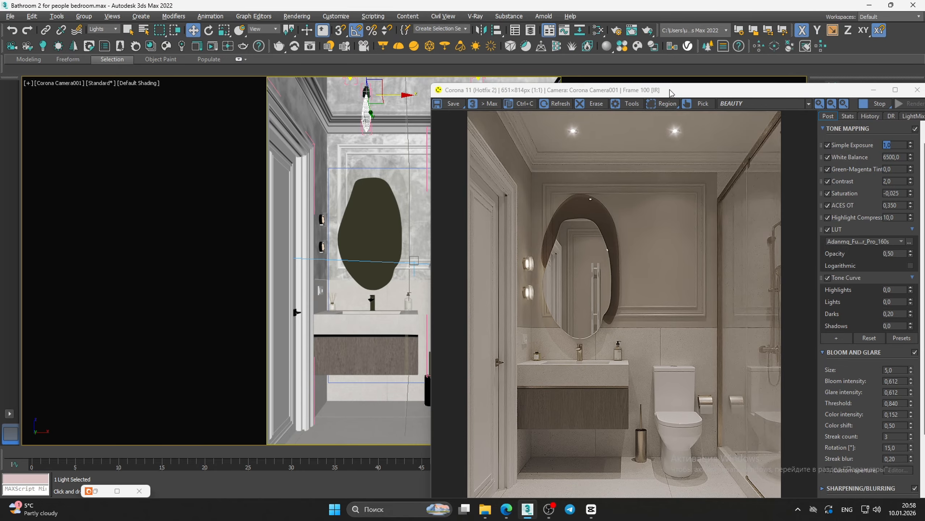
pyautogui.moveTo(672, 93); pyautogui.dragTo(527, 71)
pyautogui.click(845, 249)
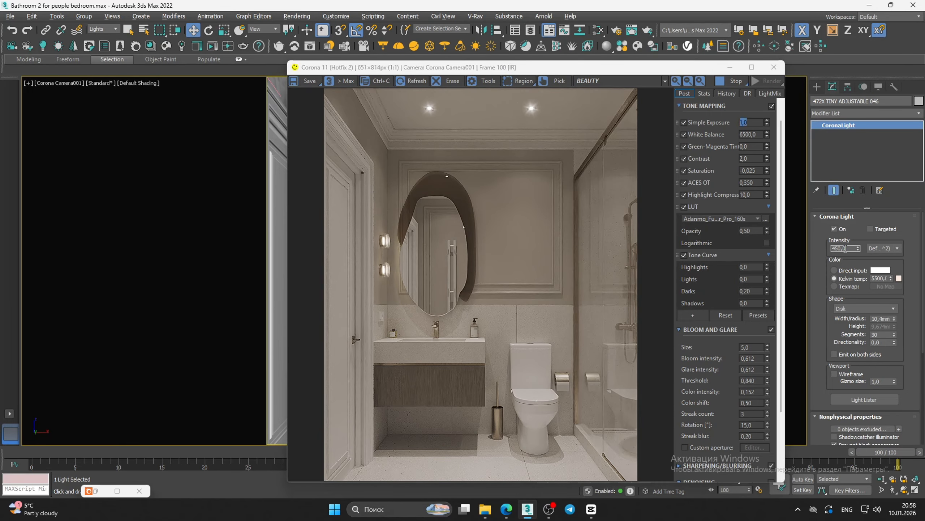
pyautogui.doubleClick(846, 249)
pyautogui.write('4')
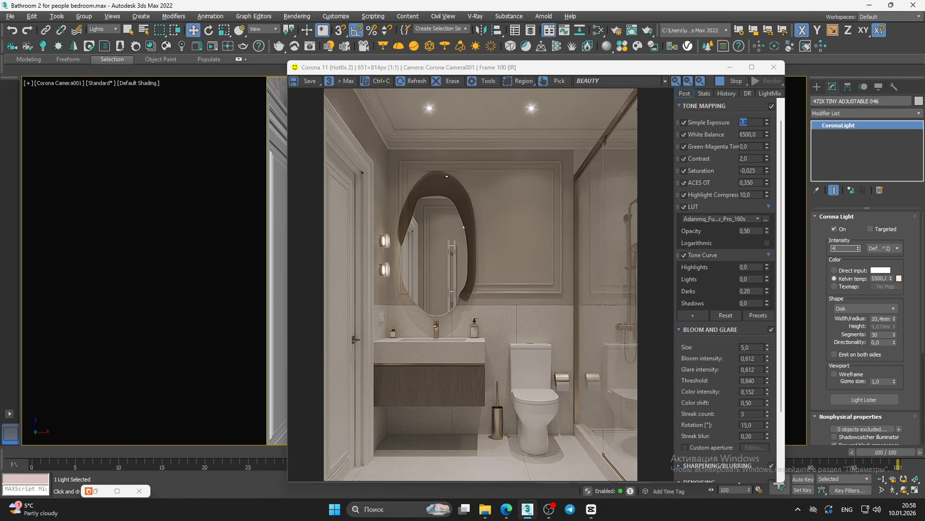
pyautogui.write('00')
pyautogui.press('Return')
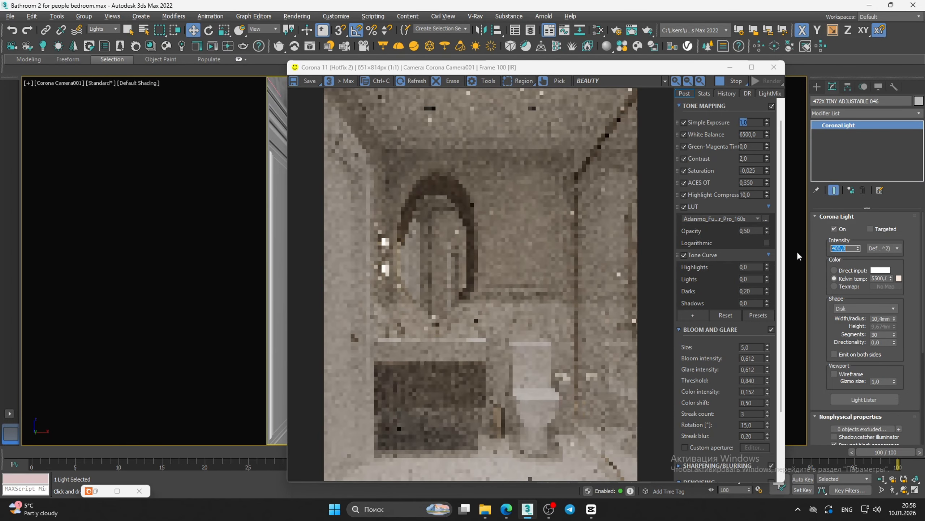
# Examine the updated render up close at the floor beneath the vanity, the toilet brush, the wall panel and the mirror
pyautogui.moveTo(662, 71); pyautogui.dragTo(668, 41)
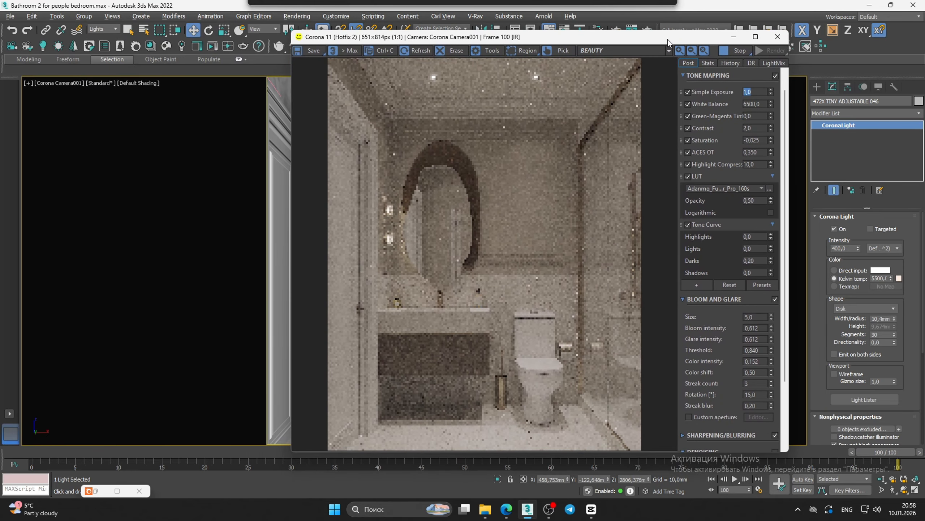
pyautogui.scroll(2, 484, 430)
pyautogui.scroll(-1, 498, 433)
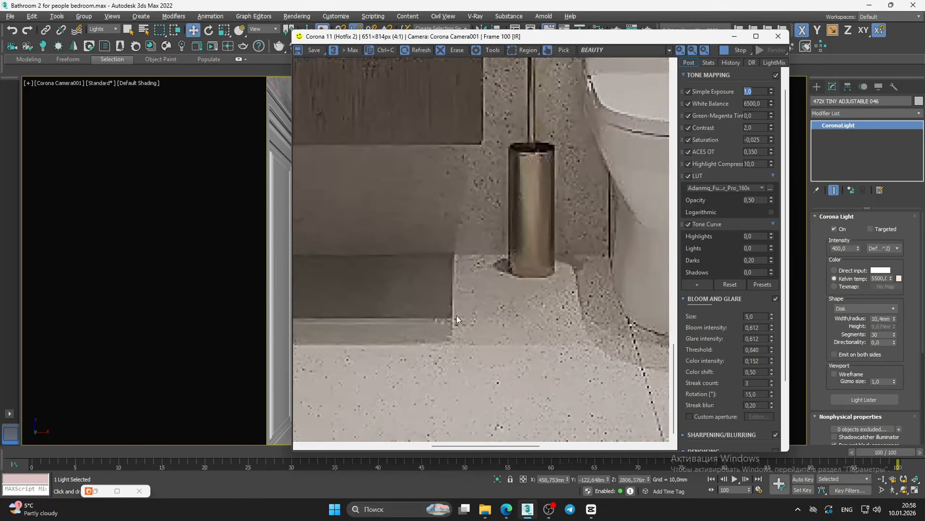
pyautogui.scroll(-1, 473, 398)
pyautogui.scroll(-1, 473, 398)
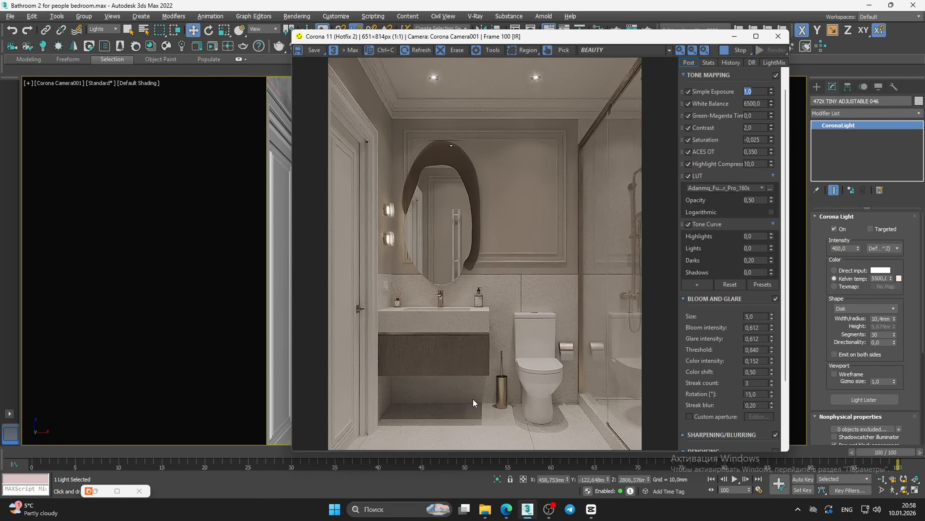
pyautogui.scroll(2, 543, 166)
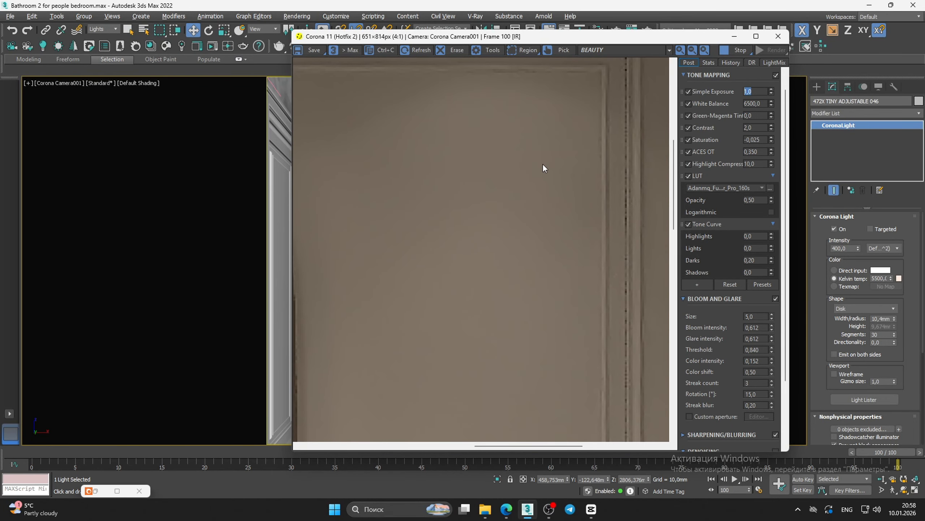
pyautogui.scroll(-2, 513, 158)
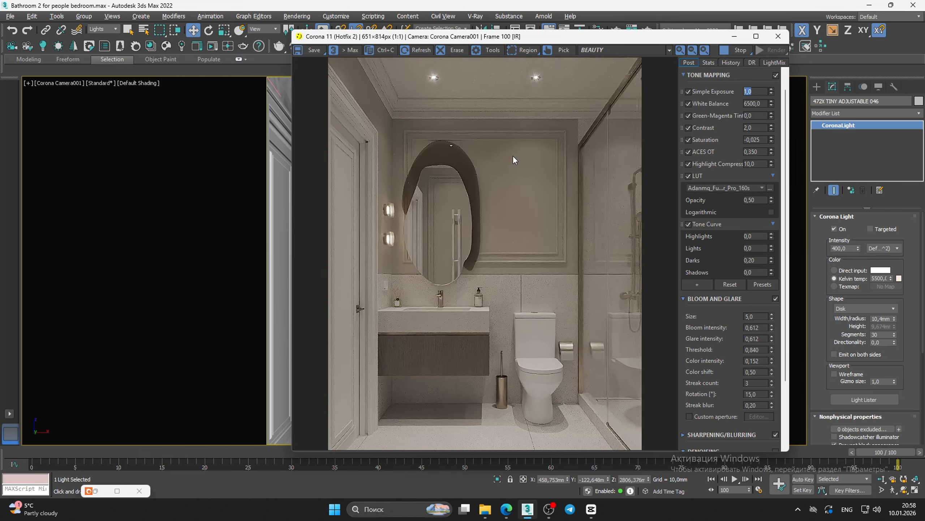
pyautogui.scroll(2, 431, 233)
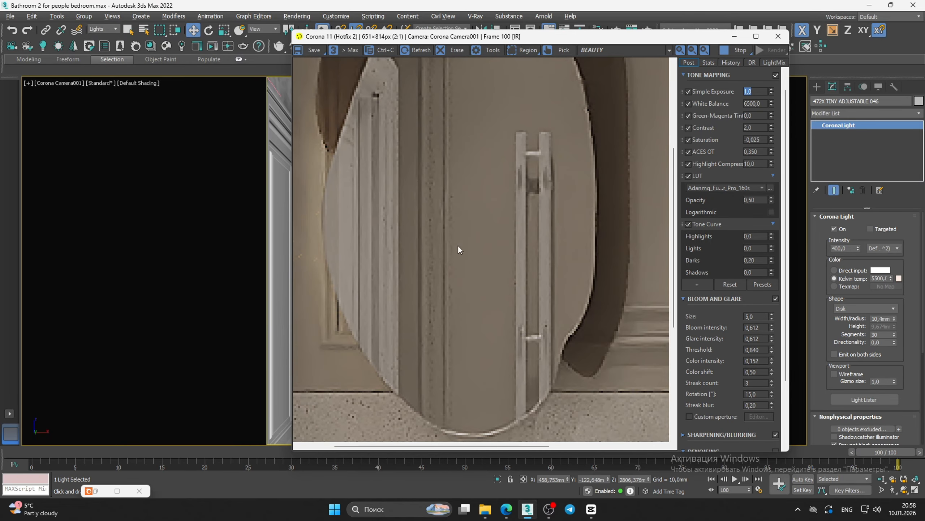
pyautogui.scroll(-2, 457, 245)
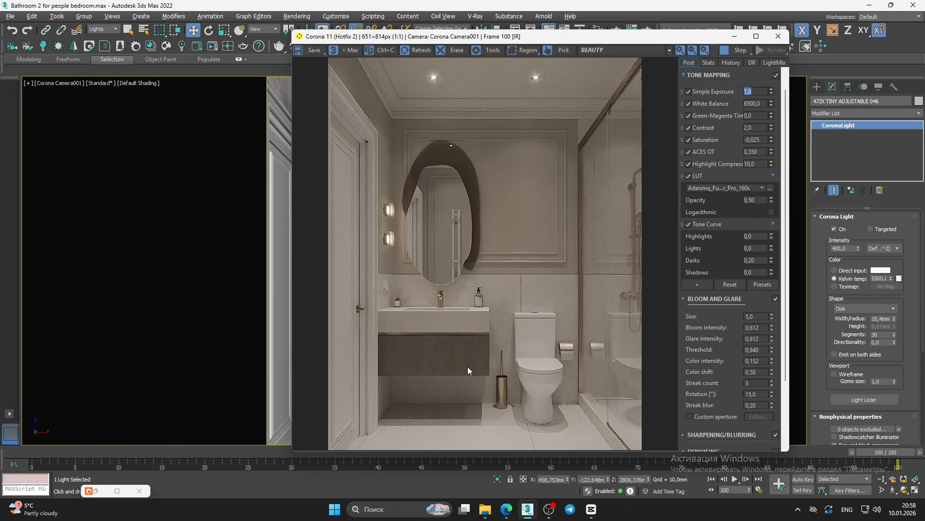
pyautogui.scroll(2, 471, 359)
pyautogui.scroll(-2, 493, 346)
# Set the render's Highlight Compress to 5,0 and check the wall lamps up close
pyautogui.click(754, 164)
pyautogui.write('5')
pyautogui.press('Return')
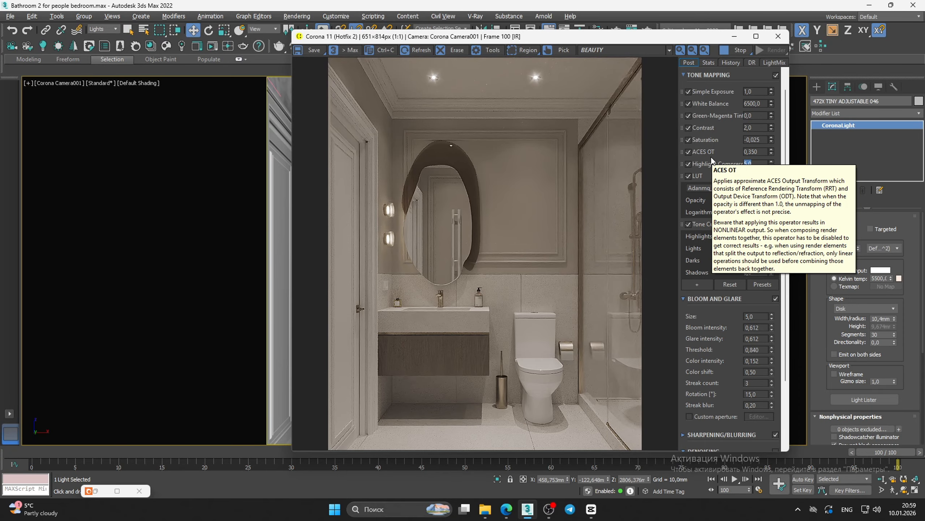
pyautogui.scroll(5, 392, 211)
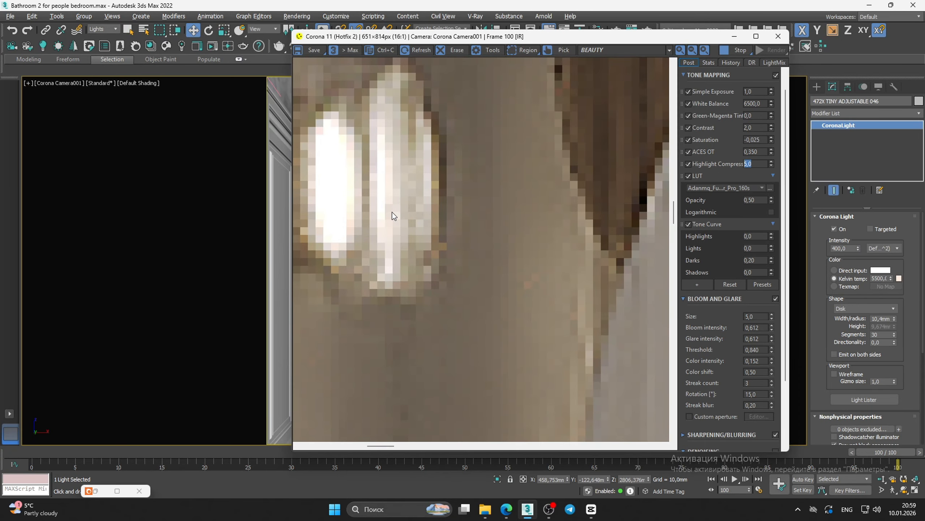
pyautogui.scroll(-5, 394, 210)
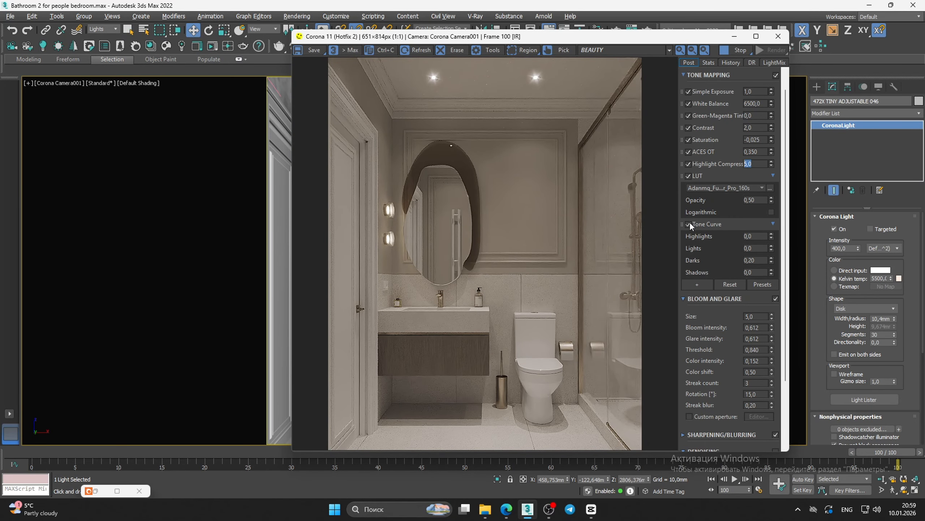
# Compare the render with Bloom and Glare off and on, then set the effect's size to 3,0
pyautogui.click(776, 298)
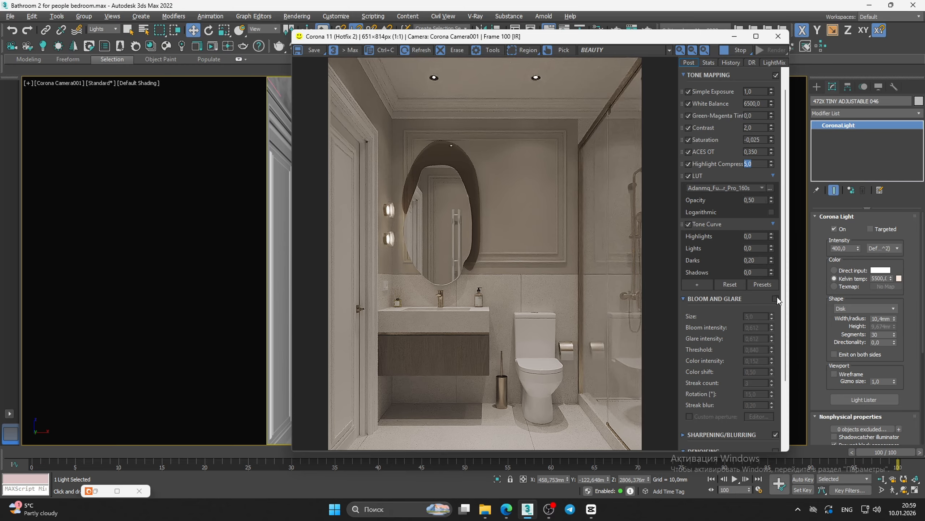
pyautogui.click(777, 298)
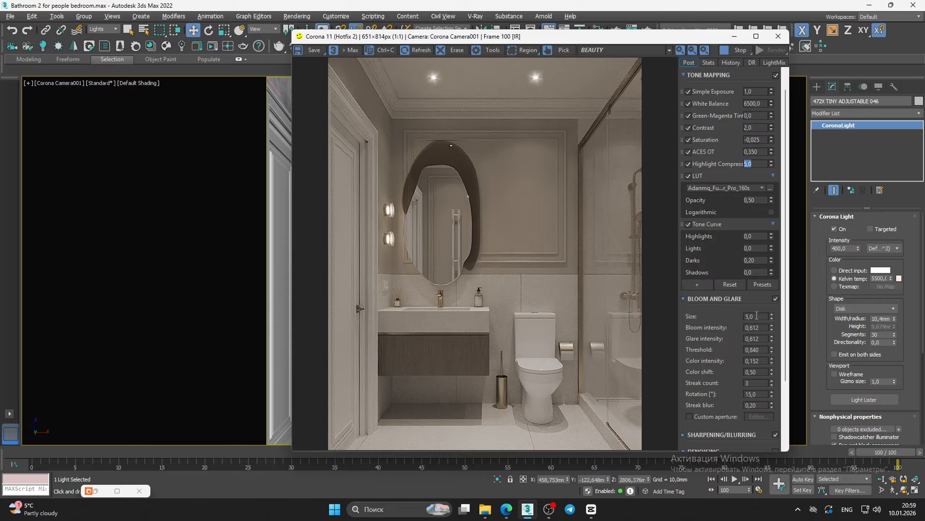
pyautogui.write('2')
pyautogui.press('Return')
pyautogui.write('3')
pyautogui.press('Return')
# Set both the bloom intensity and the glare intensity to 0,30
pyautogui.moveTo(759, 328); pyautogui.dragTo(749, 327)
pyautogui.write('30')
pyautogui.press('Return')
pyautogui.click(763, 338)
pyautogui.press('BackSpace')
pyautogui.press('BackSpace')
pyautogui.press('BackSpace')
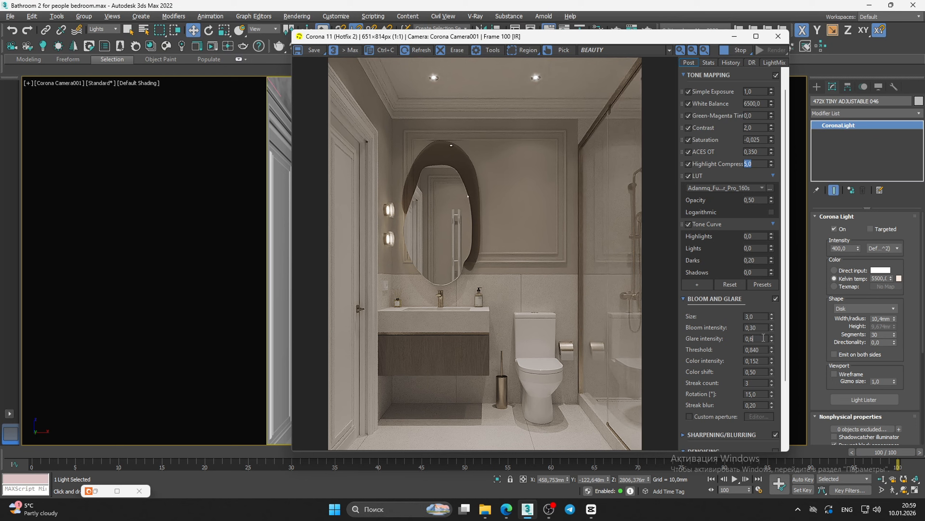
pyautogui.write('30')
pyautogui.press('Return')
# Set the Bloom and Glare threshold to 1,0 and check the ceiling spotlight and the floor around the toilet
pyautogui.click(763, 350)
pyautogui.press('BackSpace')
pyautogui.press('BackSpace')
pyautogui.scroll(3, 394, 85)
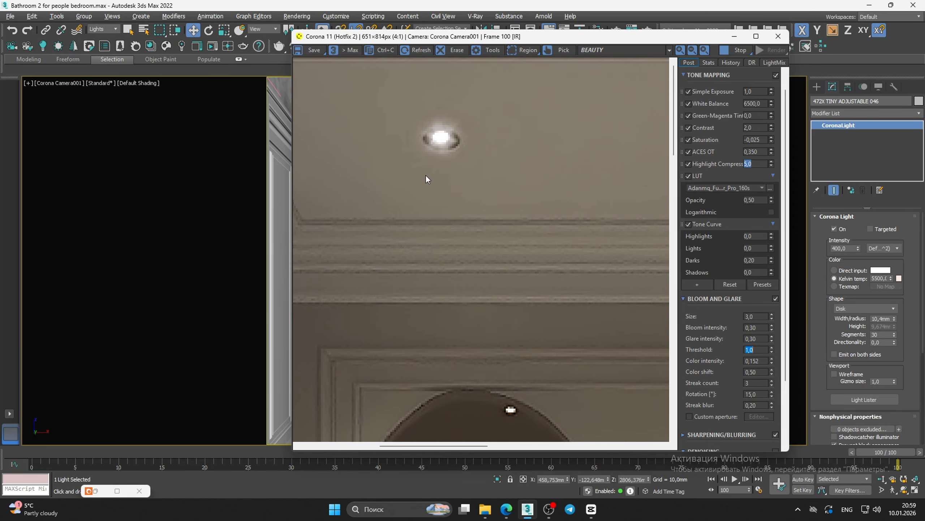
pyautogui.scroll(-3, 425, 174)
pyautogui.scroll(3, 507, 110)
pyautogui.scroll(-3, 506, 109)
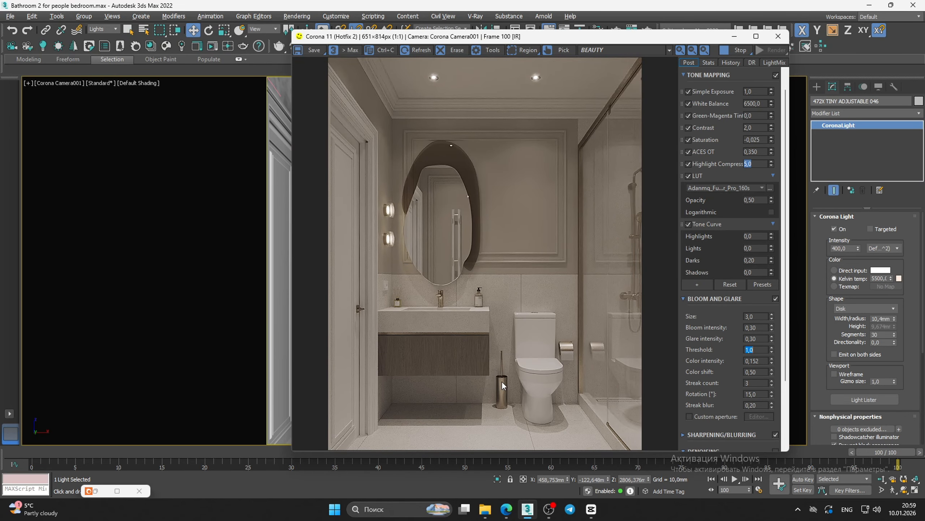
pyautogui.scroll(2, 577, 410)
pyautogui.scroll(2, 573, 237)
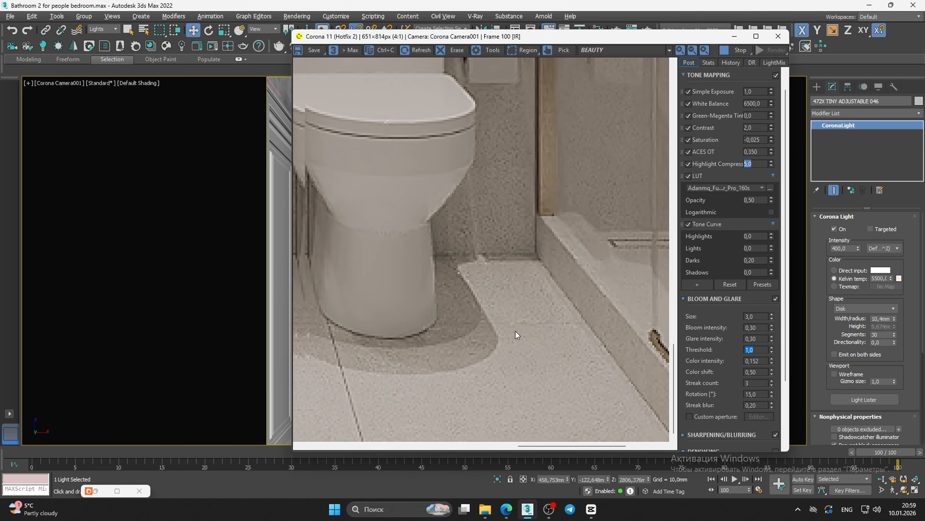
pyautogui.scroll(-4, 519, 345)
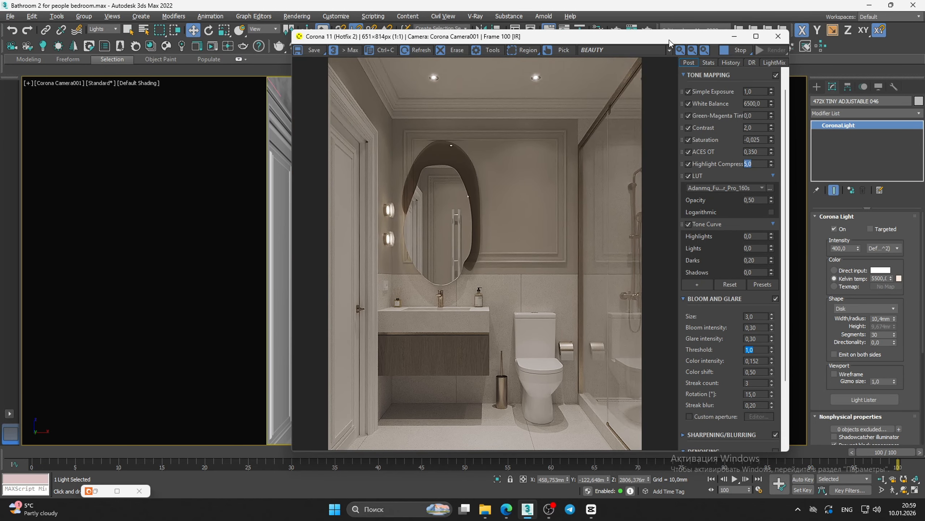
# Try the 22.ies profile on the selected ceiling light
pyautogui.moveTo(670, 40); pyautogui.dragTo(613, 32)
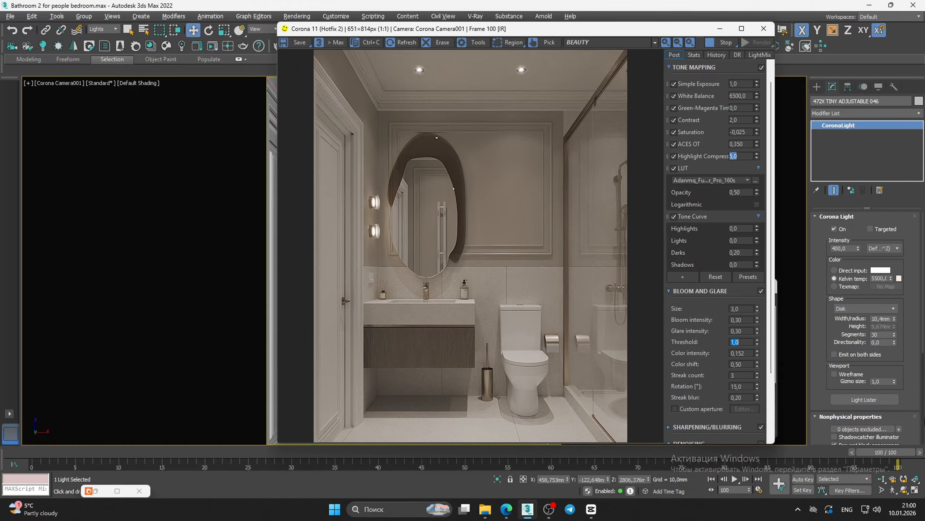
pyautogui.scroll(-5, 924, 415)
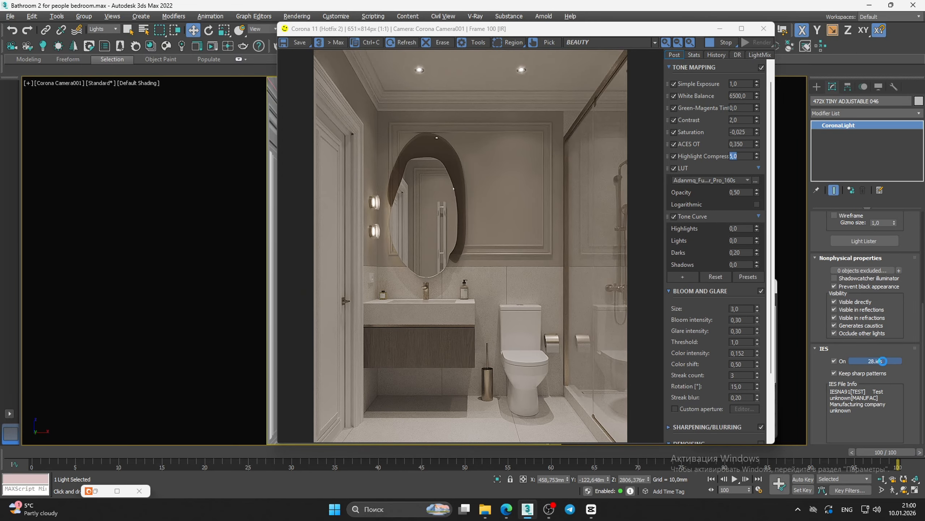
pyautogui.click(876, 360)
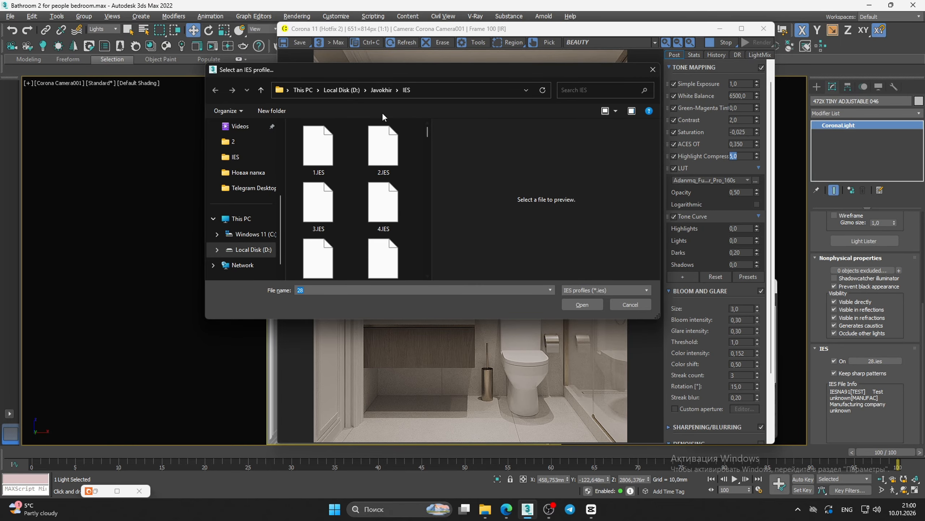
pyautogui.moveTo(441, 65); pyautogui.dragTo(695, 88)
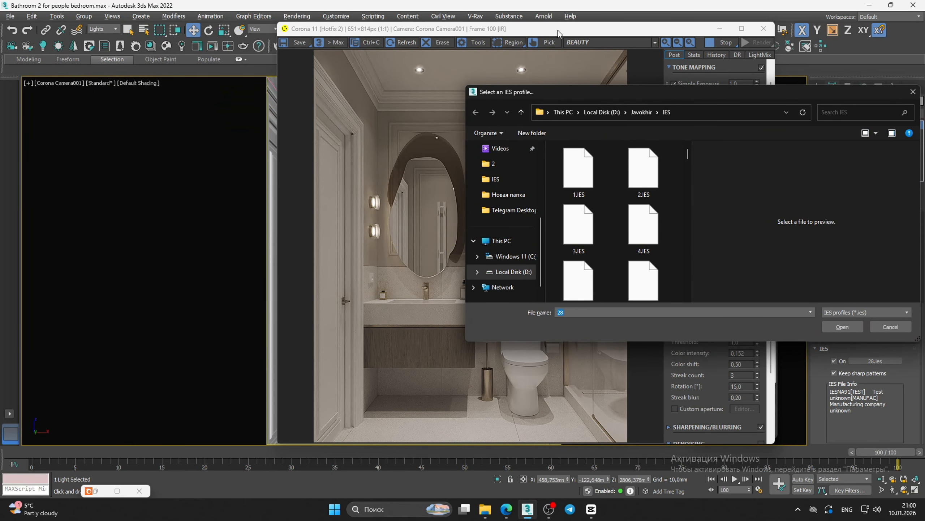
pyautogui.scroll(-3, 643, 219)
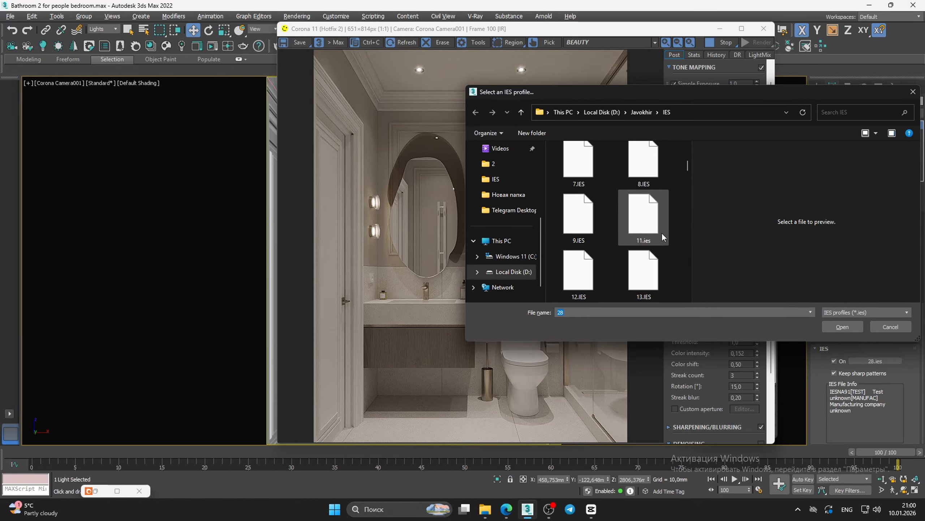
pyautogui.scroll(-3, 652, 233)
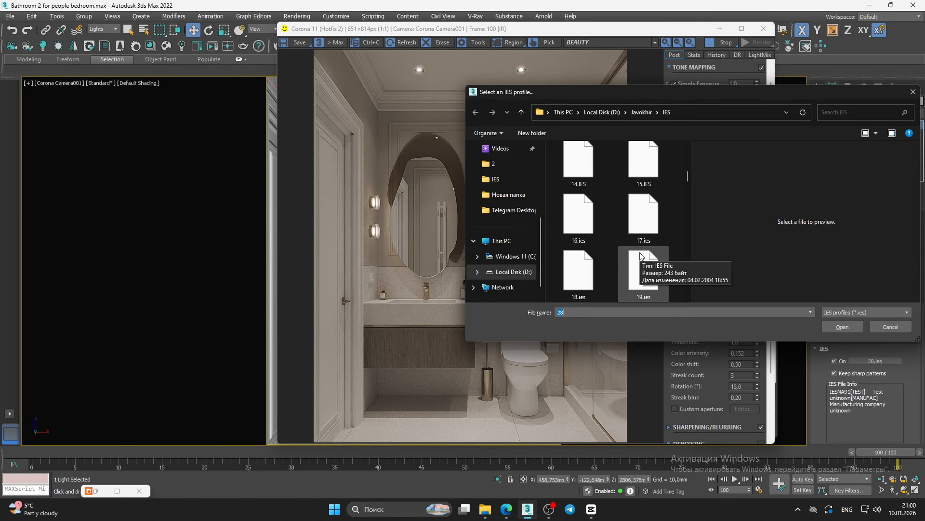
pyautogui.doubleClick(578, 271)
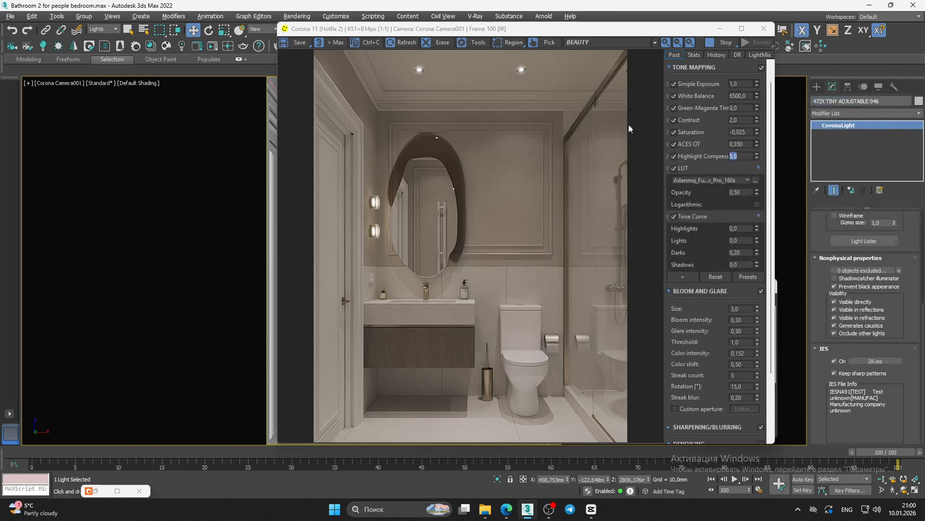
pyautogui.moveTo(661, 34); pyautogui.dragTo(526, 30)
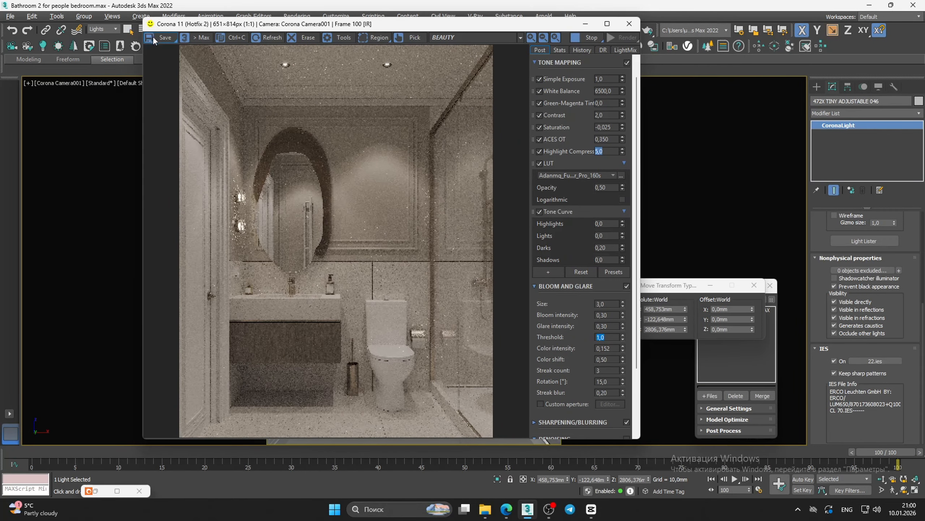
# Try the 23.ies profile on the selected ceiling light
pyautogui.click(876, 362)
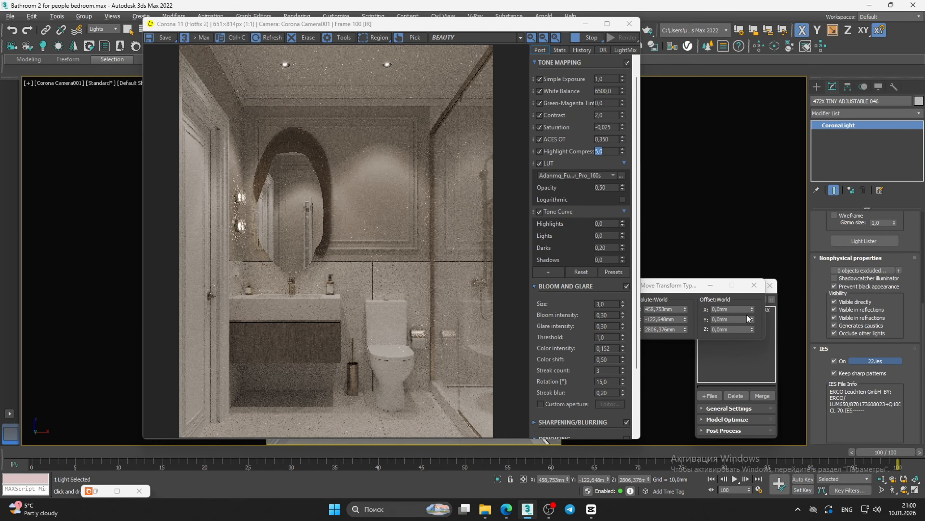
pyautogui.scroll(-5, 602, 235)
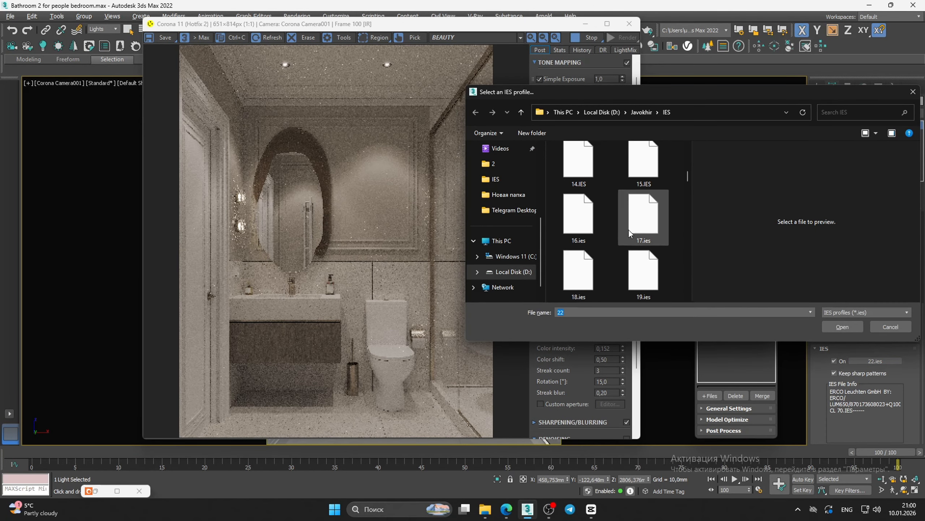
pyautogui.scroll(-2, 629, 230)
pyautogui.doubleClick(648, 280)
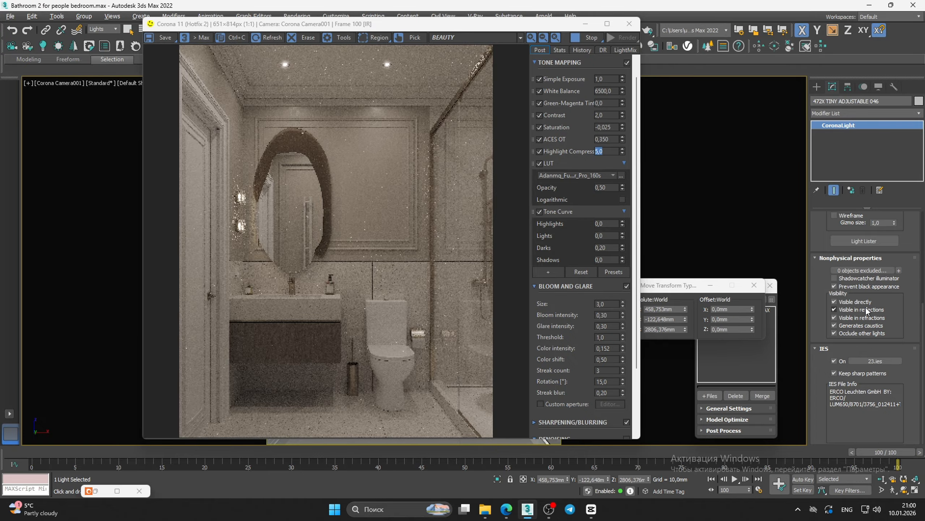
# Load the 24.ies profile for the selected ceiling light
pyautogui.click(877, 361)
pyautogui.scroll(-2, 696, 266)
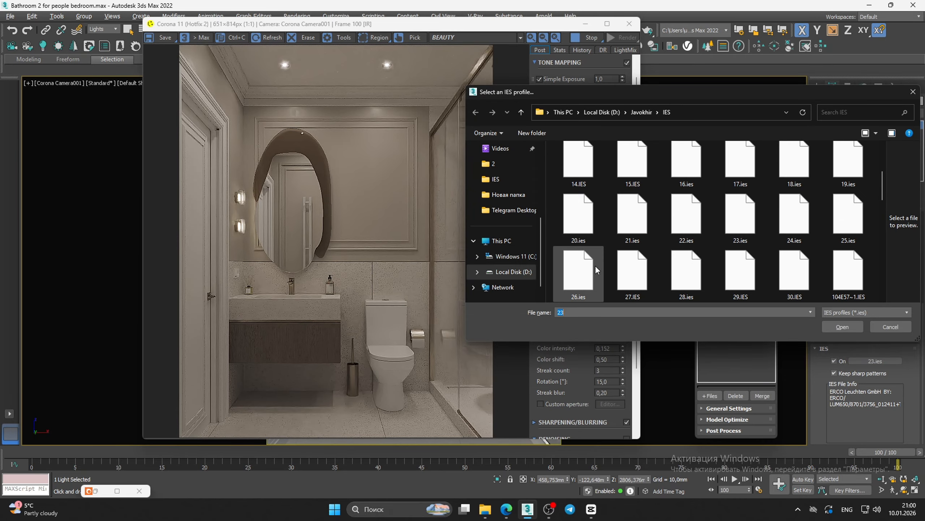
pyautogui.doubleClick(796, 221)
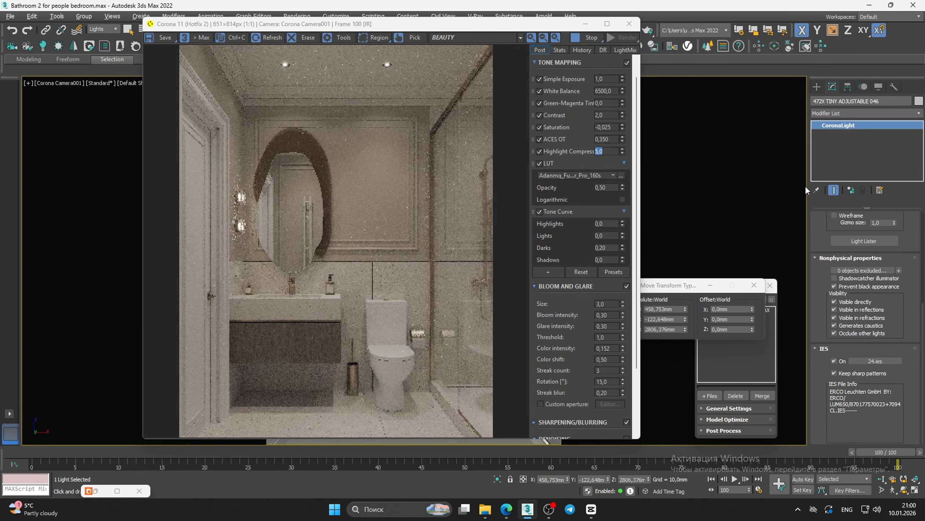
# Examine the bathroom render with the new light profile, from the ceiling spotlights down to the floor around the toilet brush
pyautogui.moveTo(517, 28); pyautogui.dragTo(624, 29)
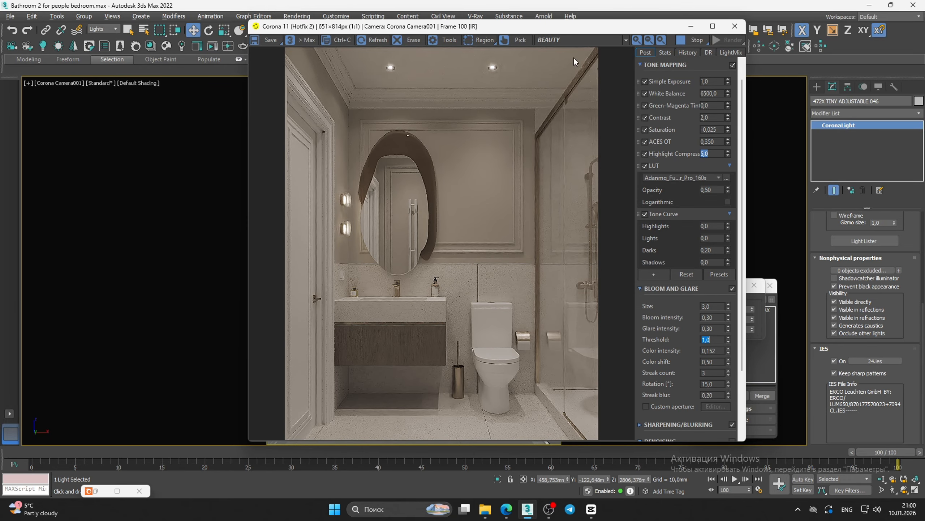
pyautogui.moveTo(605, 29); pyautogui.dragTo(581, 52)
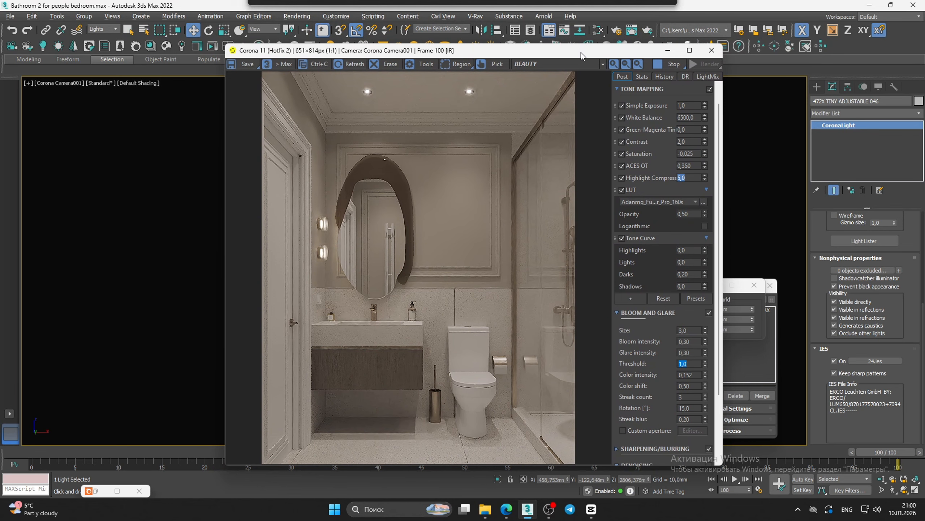
pyautogui.scroll(1, 481, 93)
pyautogui.scroll(-1, 481, 98)
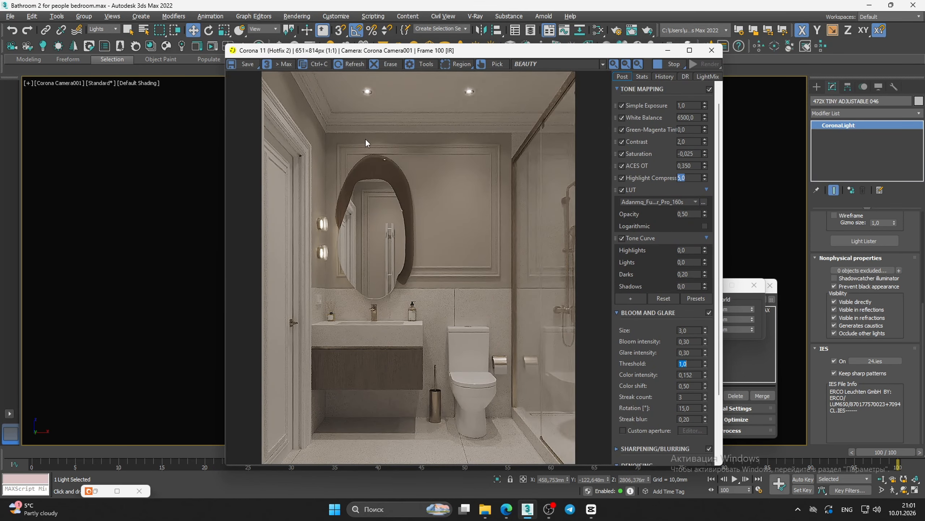
pyautogui.scroll(1, 396, 123)
pyautogui.scroll(-2, 417, 123)
pyautogui.scroll(3, 441, 453)
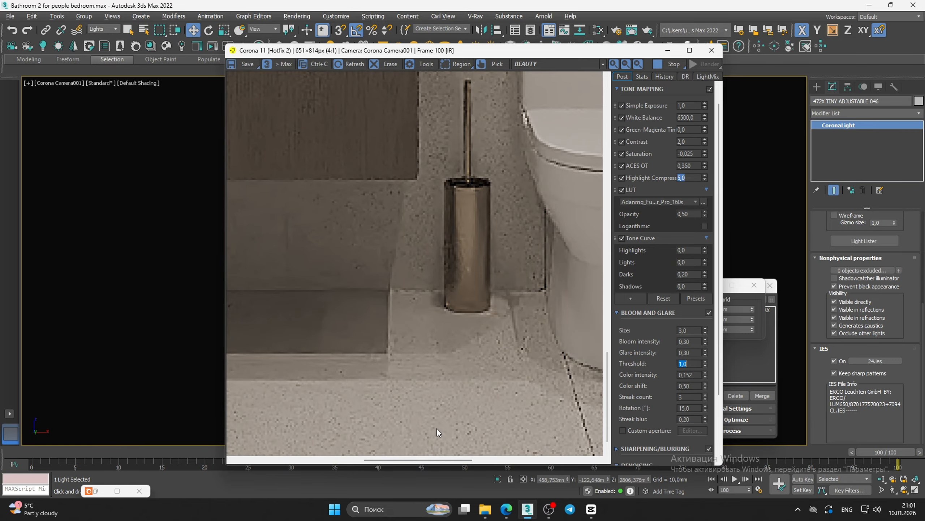
pyautogui.moveTo(534, 52)
pyautogui.mouseDown()
pyautogui.moveTo(543, 188)
pyautogui.moveTo(544, 43)
pyautogui.mouseUp()
pyautogui.scroll(-2, 488, 161)
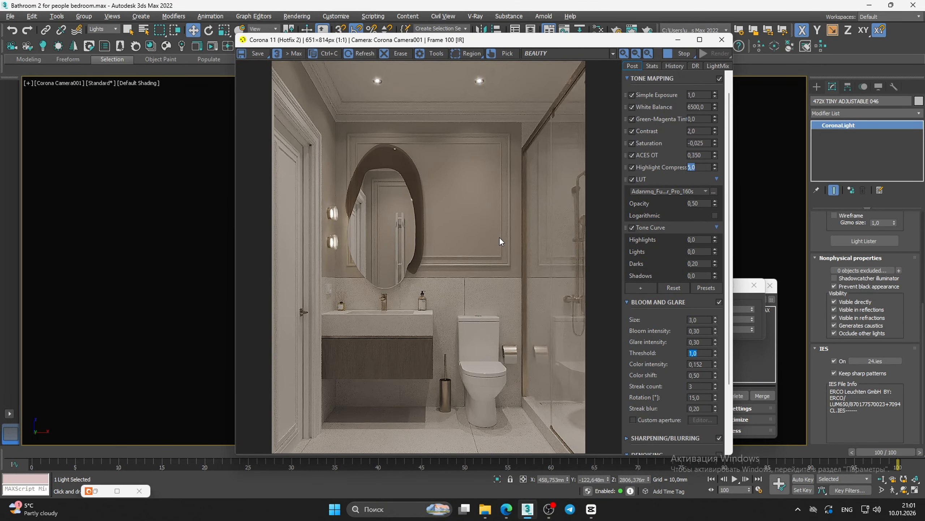
pyautogui.scroll(1, 499, 237)
pyautogui.scroll(-1, 499, 236)
pyautogui.moveTo(548, 47); pyautogui.dragTo(515, 32)
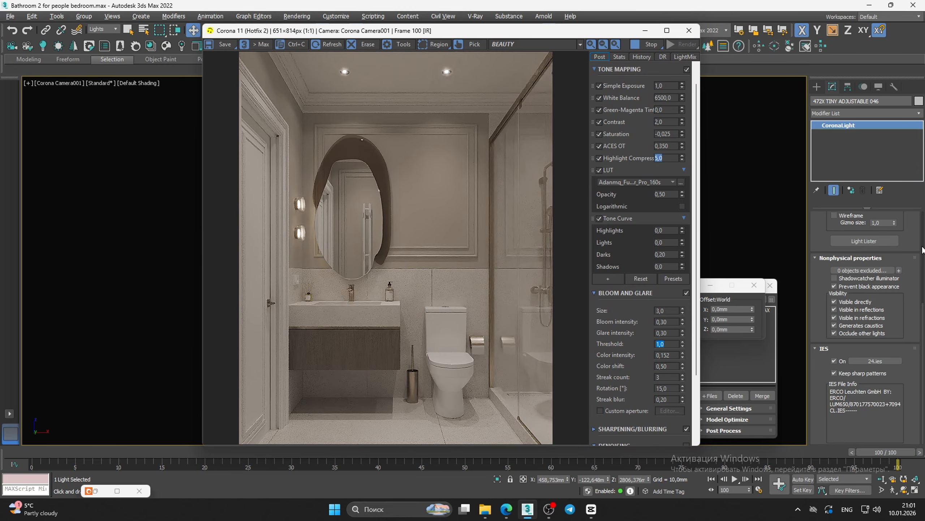
# Set the selected ceiling light's intensity to 450 and check the toilet and surrounding floor in the render
pyautogui.scroll(4, 924, 250)
pyautogui.doubleClick(841, 248)
pyautogui.write('450')
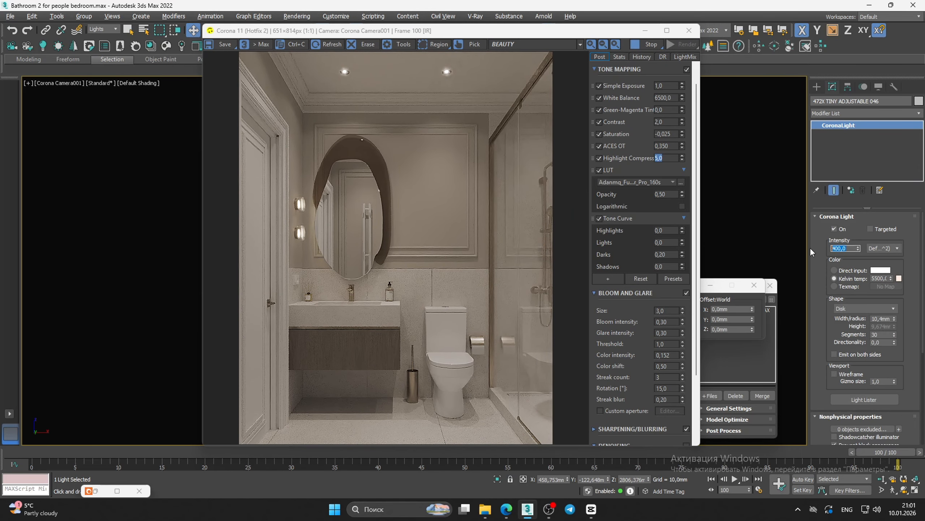
pyautogui.press('Return')
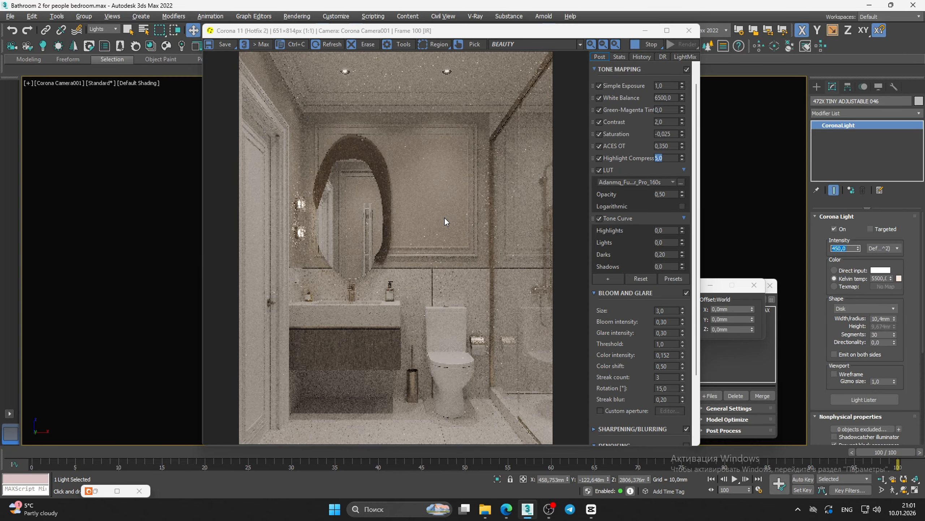
pyautogui.scroll(3, 427, 395)
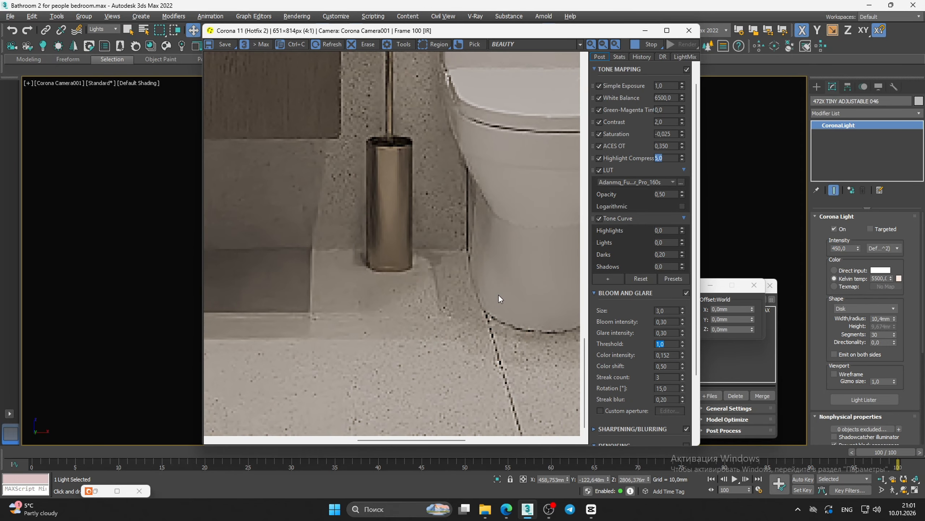
pyautogui.scroll(-1, 442, 300)
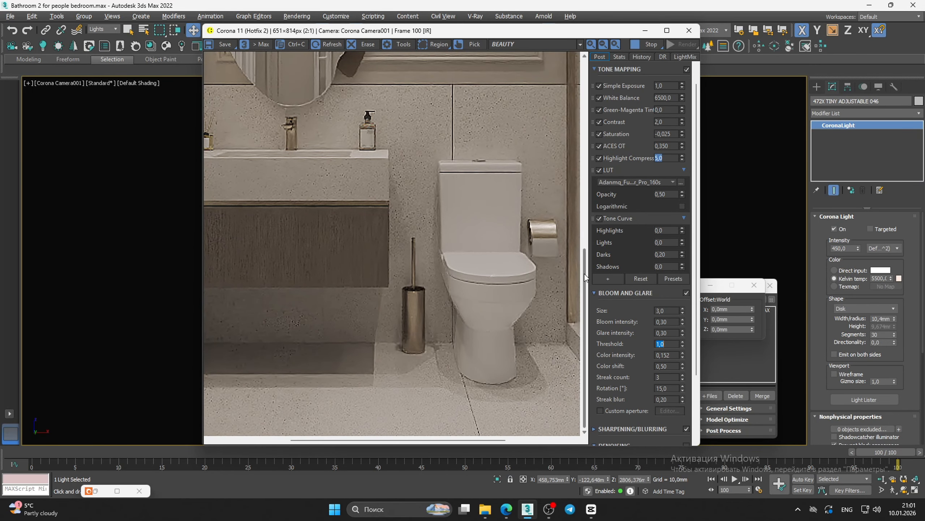
# Compare the render with Highlight Compression switched off and on
pyautogui.click(600, 159)
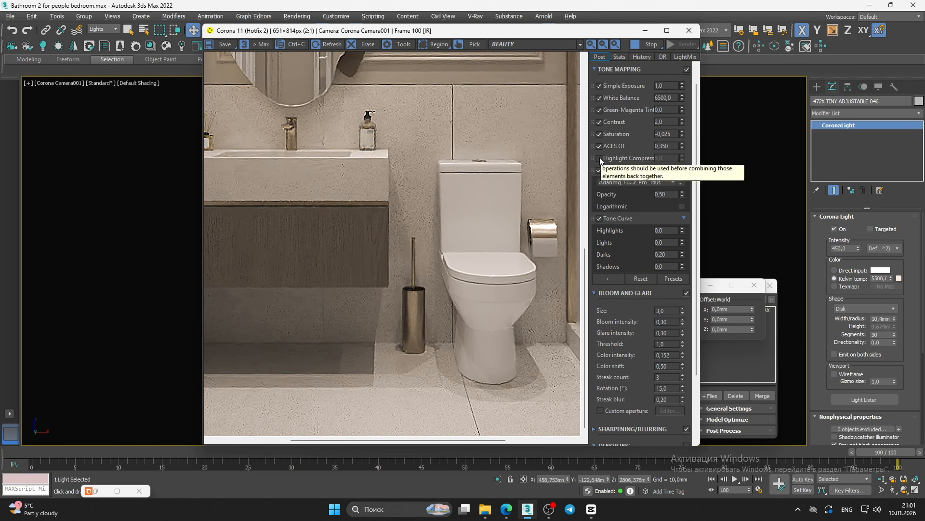
pyautogui.click(599, 158)
pyautogui.scroll(-1, 415, 206)
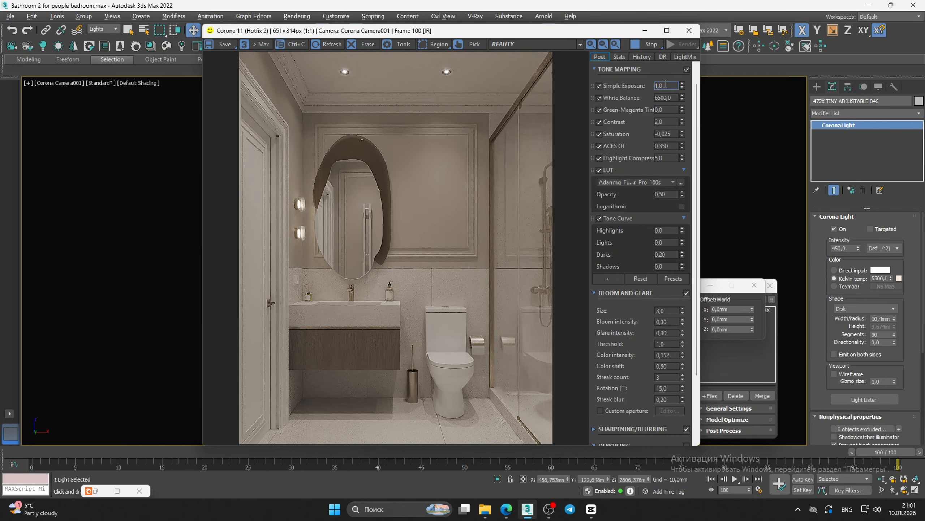
# Try Simple Exposure values of 1,250 and 1,150 and check the mirror and washbasin area
pyautogui.write('250')
pyautogui.press('Return')
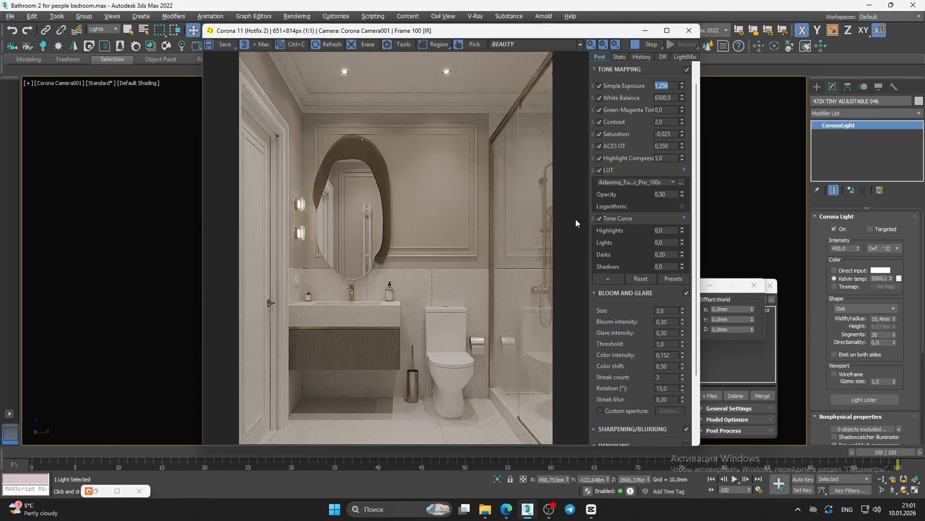
pyautogui.press('Left')
pyautogui.press('Left')
pyautogui.press('Left')
pyautogui.press('Delete')
pyautogui.write('1')
pyautogui.press('Return')
pyautogui.scroll(2, 305, 289)
pyautogui.scroll(-1, 306, 288)
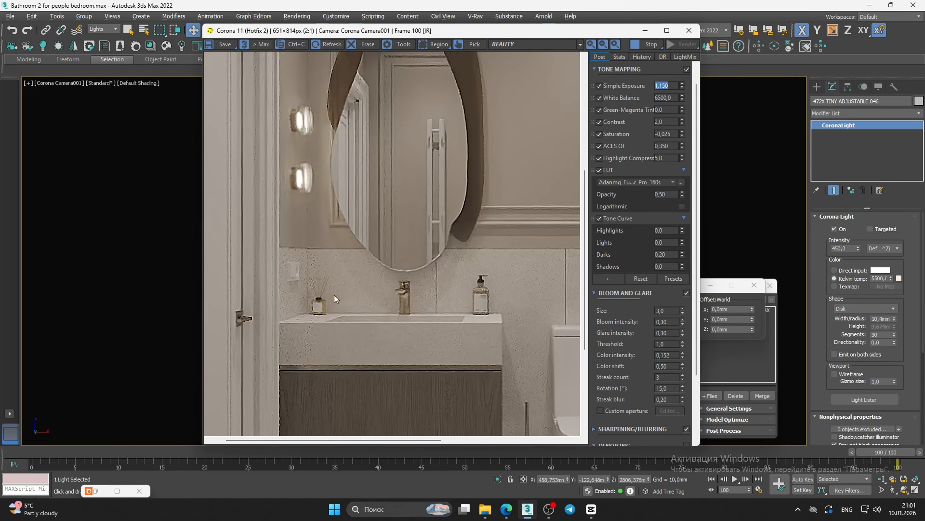
pyautogui.scroll(-1, 444, 297)
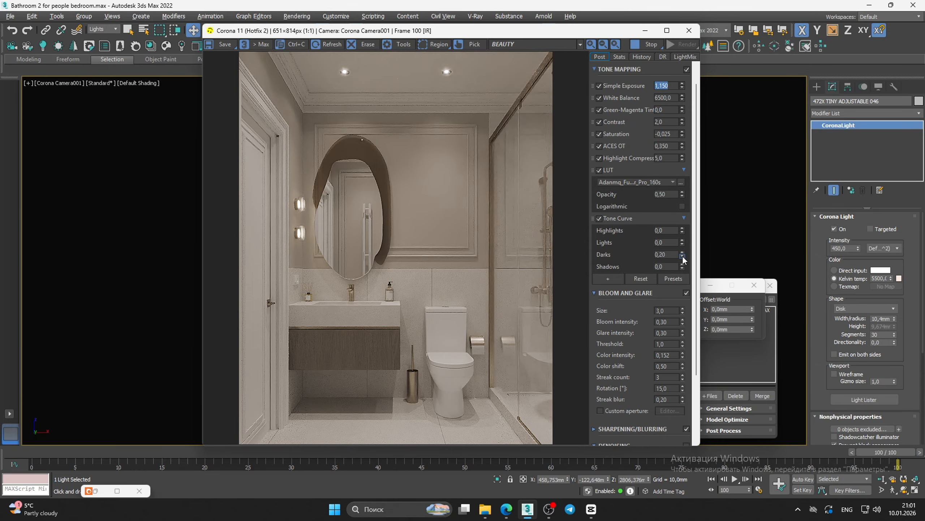
# Lower the Tone Curve Darks to 0,160 and compare the render with Tone Curve off and on
pyautogui.moveTo(683, 255)
pyautogui.mouseDown()
pyautogui.moveTo(685, 270)
pyautogui.moveTo(692, 227)
pyautogui.moveTo(693, 259)
pyautogui.mouseUp()
pyautogui.click(599, 218)
pyautogui.click(599, 218)
pyautogui.click(599, 218)
pyautogui.click(599, 219)
# Try raising the Tone Curve Shadows to about 0,85, and reset them to 0
pyautogui.moveTo(682, 266); pyautogui.dragTo(695, 229)
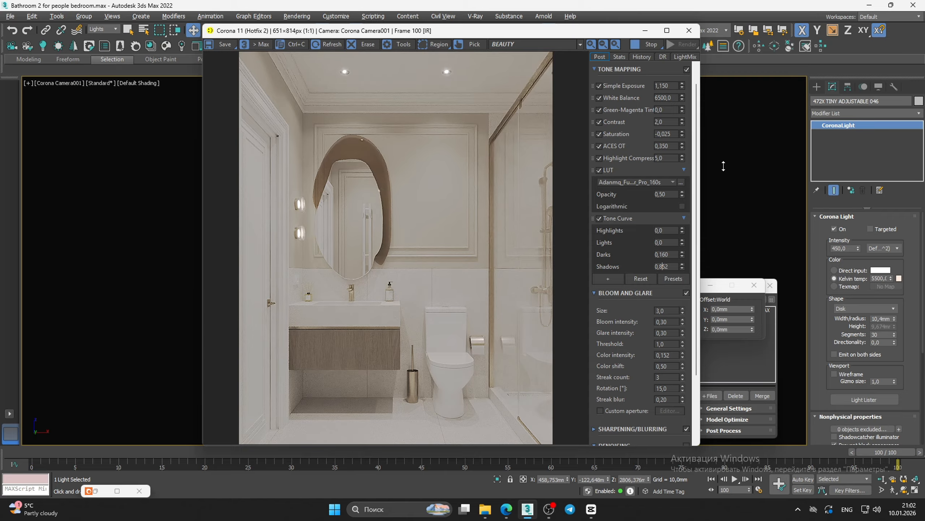
pyautogui.moveTo(723, 166); pyautogui.dragTo(640, 264)
pyautogui.click(677, 267)
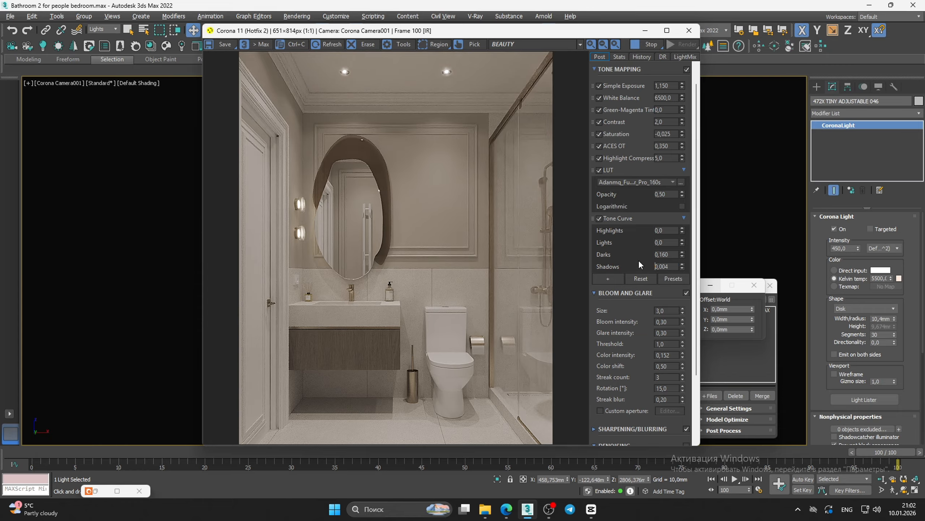
pyautogui.doubleClick(674, 268)
pyautogui.write('0')
pyautogui.press('Return')
# Set the Tone Curve Darks to 0,15
pyautogui.click(670, 254)
pyautogui.write('0,15')
pyautogui.press('Return')
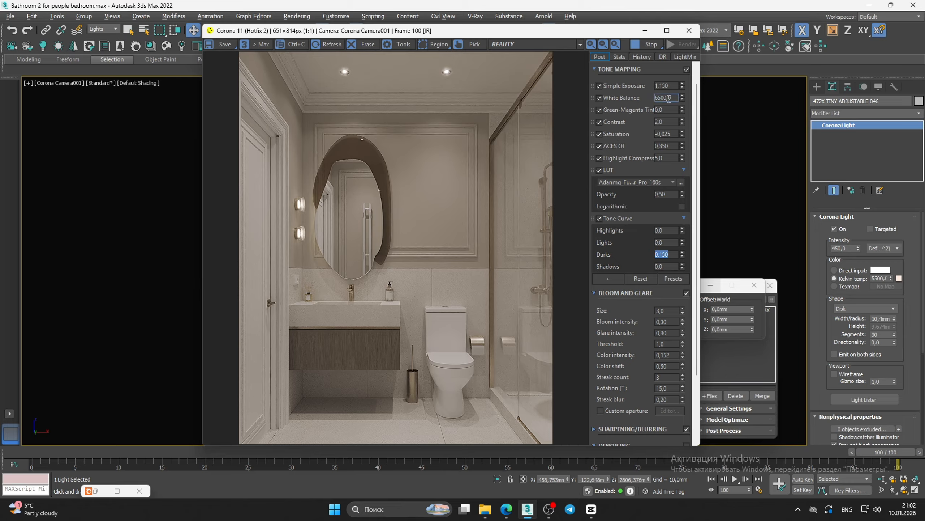
# Set Simple Exposure to 1,250 and check the mirror, wall lamps and washbasin in the render
pyautogui.click(663, 86)
pyautogui.press('BackSpace')
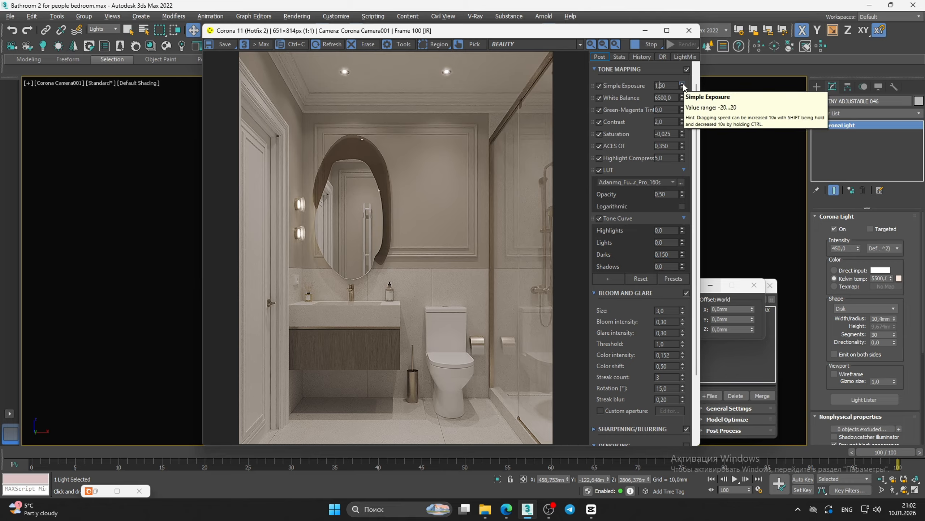
pyautogui.press('Return')
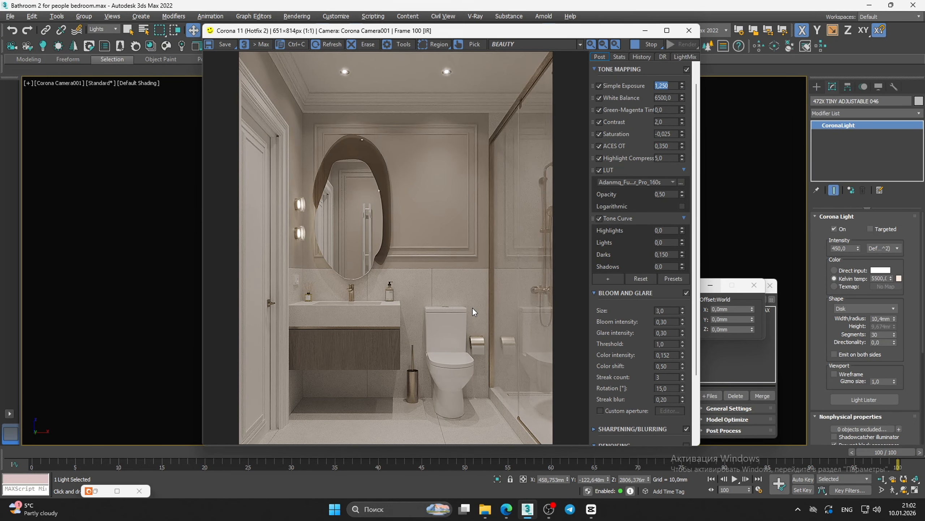
pyautogui.scroll(1, 342, 297)
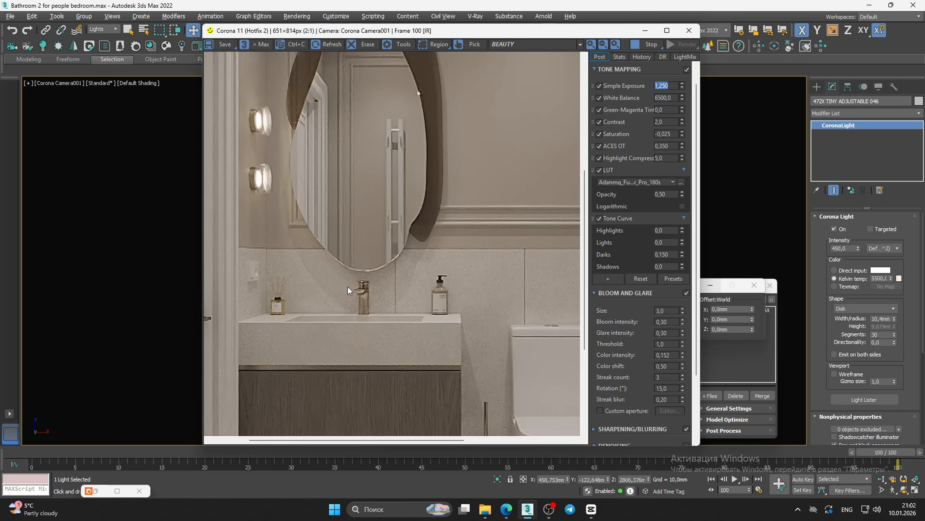
pyautogui.scroll(-1, 347, 286)
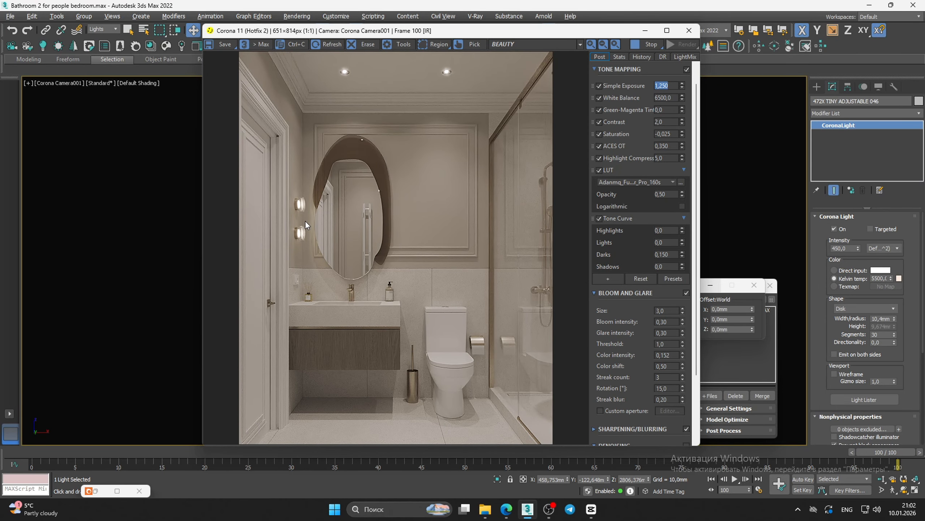
pyautogui.scroll(3, 306, 220)
pyautogui.scroll(-2, 299, 183)
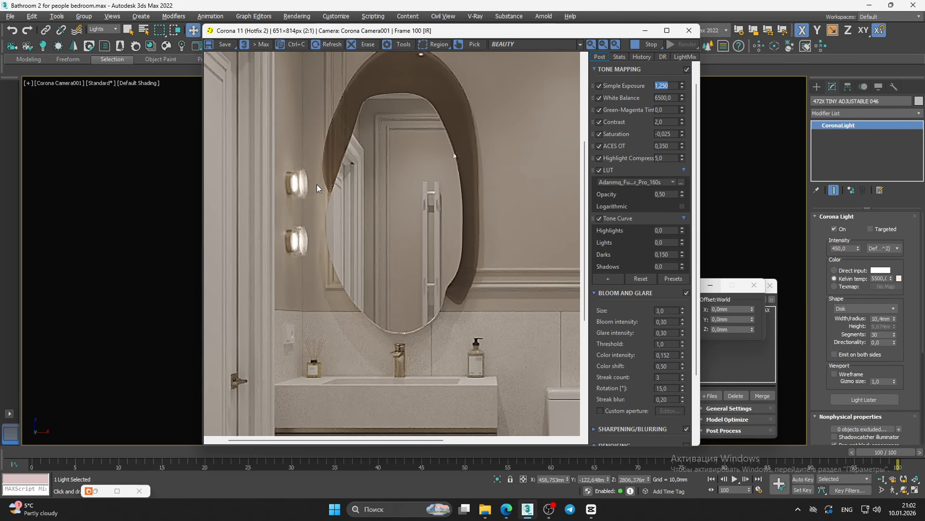
pyautogui.scroll(-1, 317, 184)
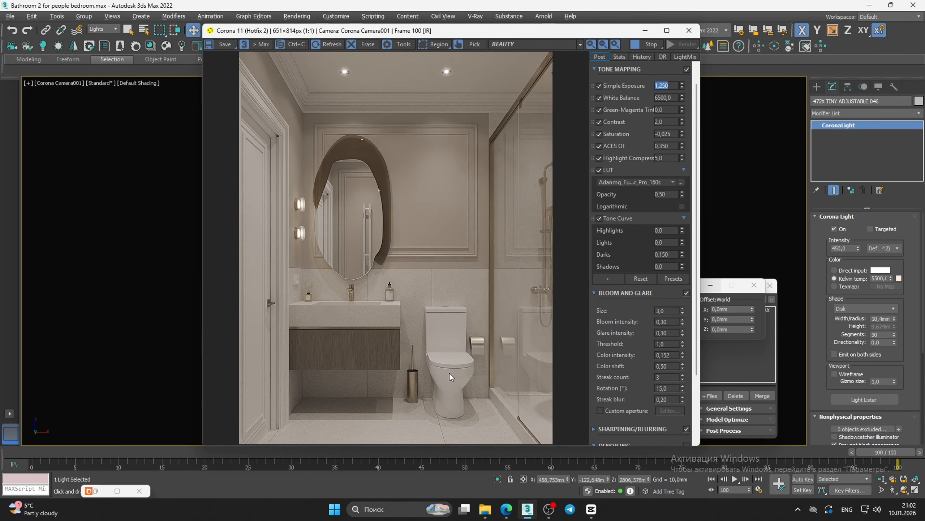
pyautogui.scroll(1, 450, 373)
pyautogui.scroll(-1, 451, 373)
# Compare the render with the LUT switched off and on, leaving it enabled
pyautogui.click(599, 169)
pyautogui.click(599, 168)
pyautogui.click(600, 170)
pyautogui.click(599, 169)
pyautogui.click(600, 169)
pyautogui.click(599, 170)
pyautogui.click(599, 169)
pyautogui.click(599, 169)
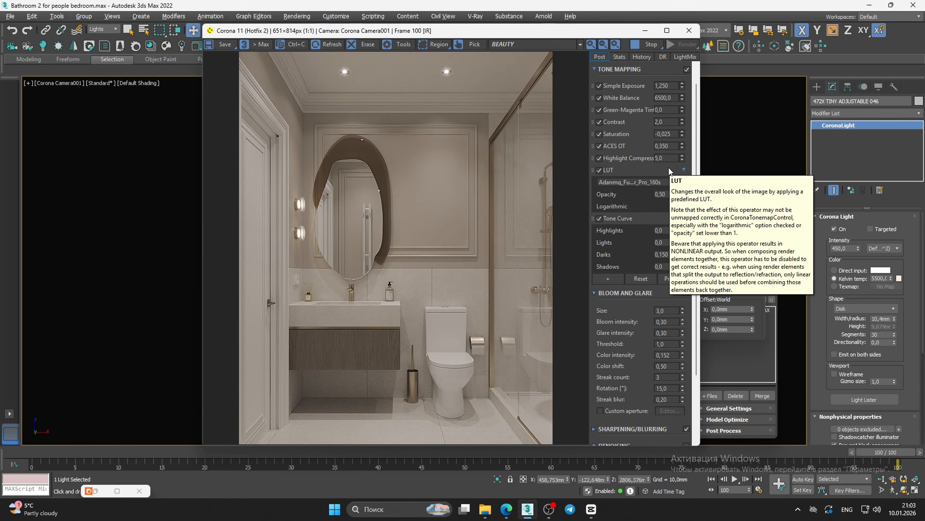
# Set the ACES OT value to 0,50
pyautogui.click(662, 146)
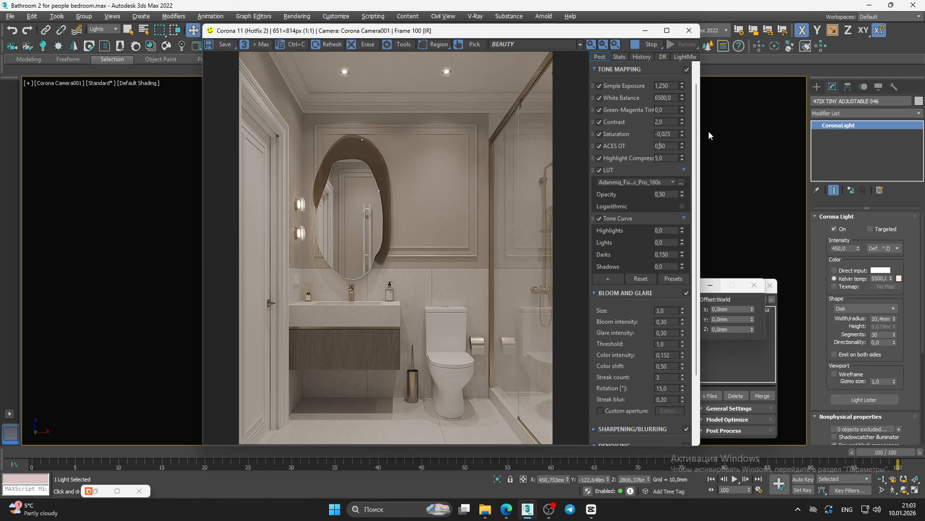
pyautogui.write('4')
pyautogui.press('Return')
pyautogui.press('Left')
pyautogui.press('Right')
pyautogui.press('BackSpace')
pyautogui.press('Return')
# Compare the render with ACES OT switched off and on, leaving it enabled
pyautogui.click(599, 143)
pyautogui.click(599, 146)
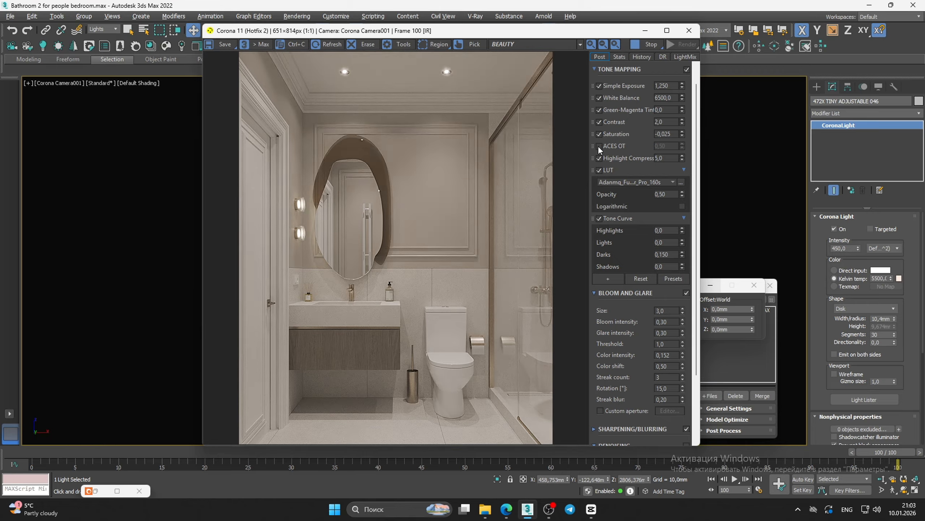
pyautogui.click(599, 146)
pyautogui.click(599, 146)
pyautogui.click(598, 145)
pyautogui.click(599, 146)
pyautogui.click(599, 146)
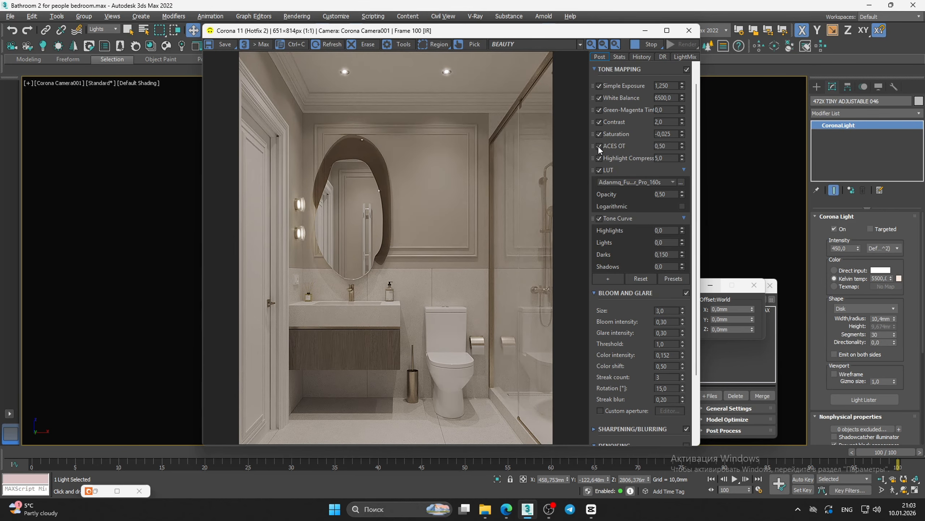
# Set the tone mapping Contrast to 1,0
pyautogui.doubleClick(660, 121)
pyautogui.write('1')
pyautogui.press('Return')
# Uncover the camera viewport, set the selection filter to All and select the washbasin vanity group
pyautogui.moveTo(532, 36); pyautogui.dragTo(700, 55)
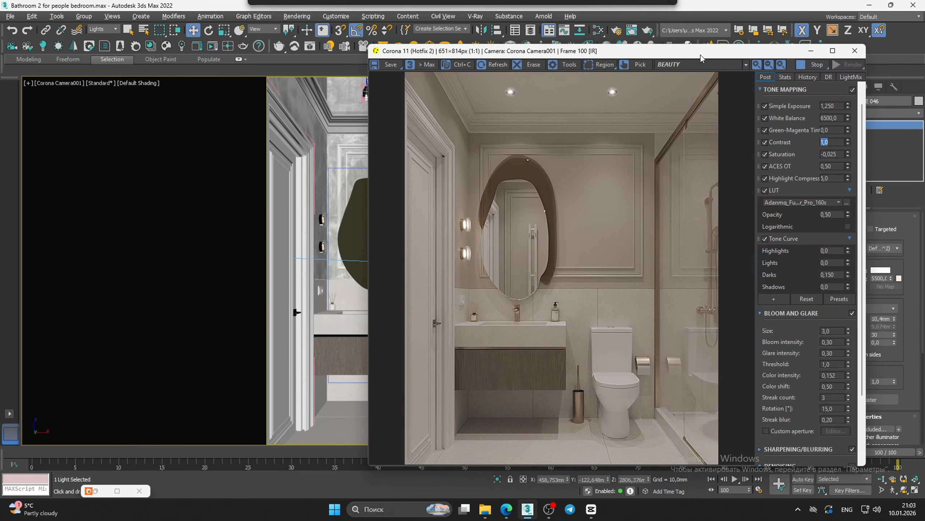
pyautogui.click(346, 361)
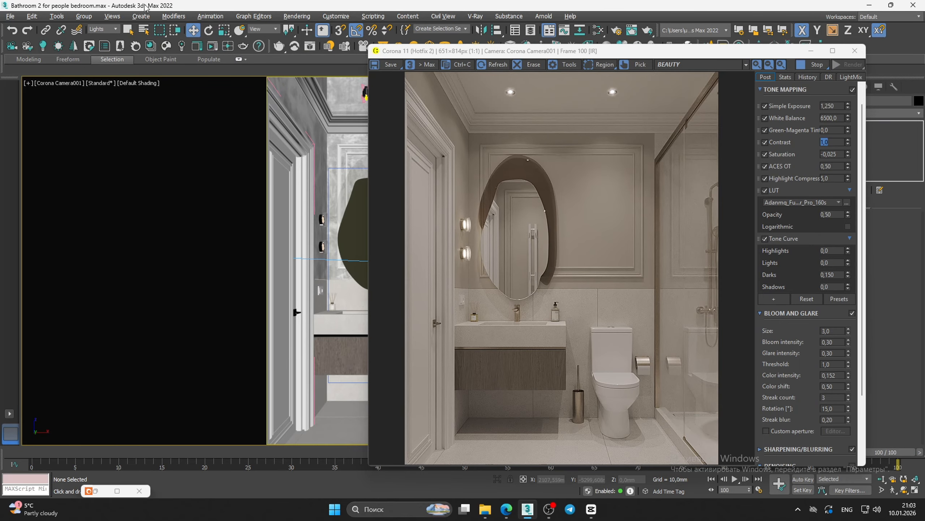
pyautogui.click(103, 29)
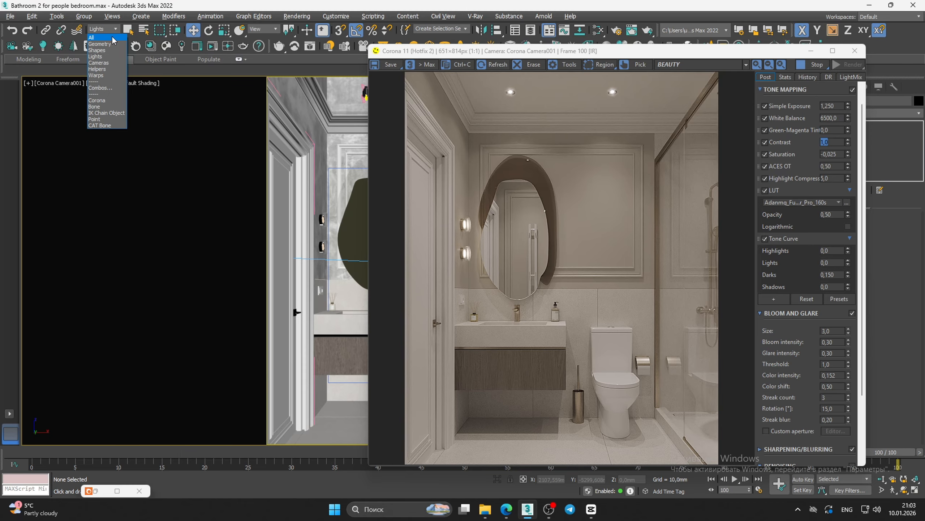
pyautogui.click(96, 38)
pyautogui.click(324, 356)
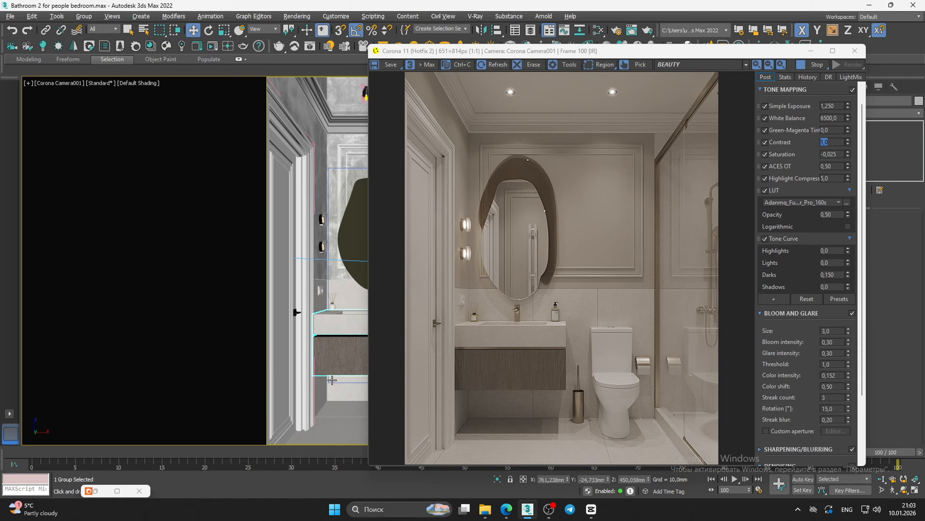
# Open the vanity group recursively and select its wooden cabinet, keeping the render window clear of the viewport
pyautogui.click(84, 16)
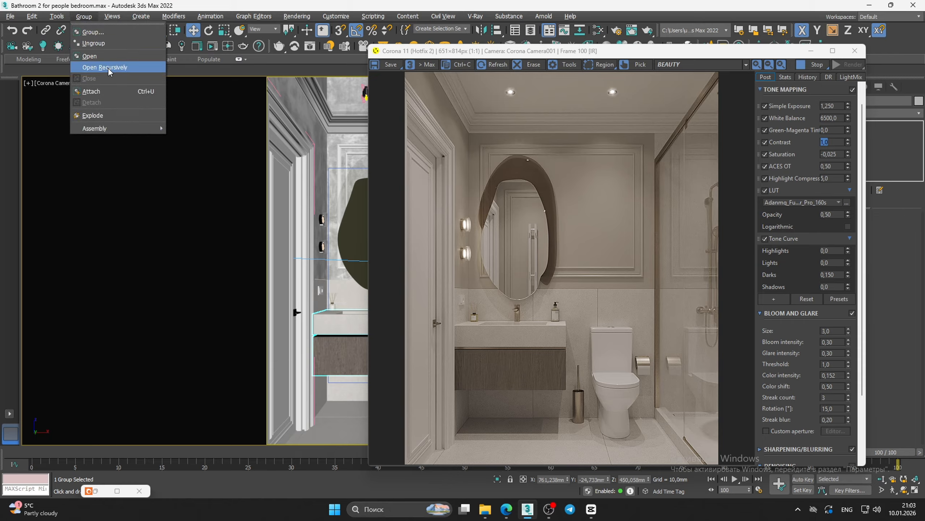
pyautogui.click(108, 67)
pyautogui.click(364, 360)
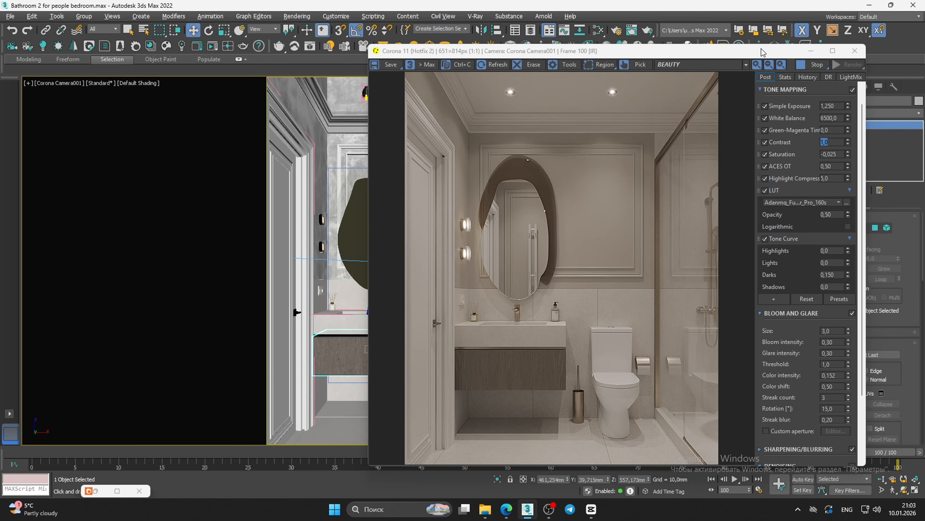
pyautogui.moveTo(763, 51); pyautogui.dragTo(588, 418)
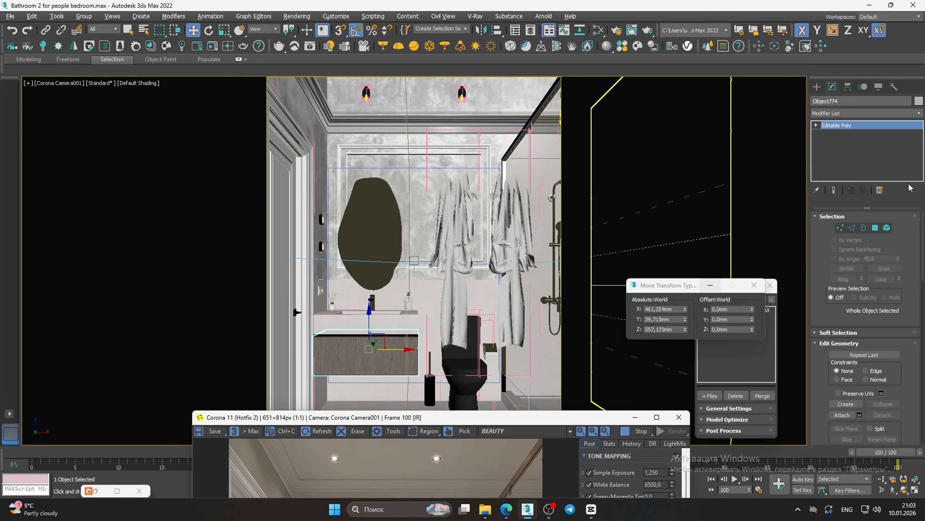
# Add a UVW Map modifier to the selected vanity cabinet and set its mapping type to Box
pyautogui.click(892, 113)
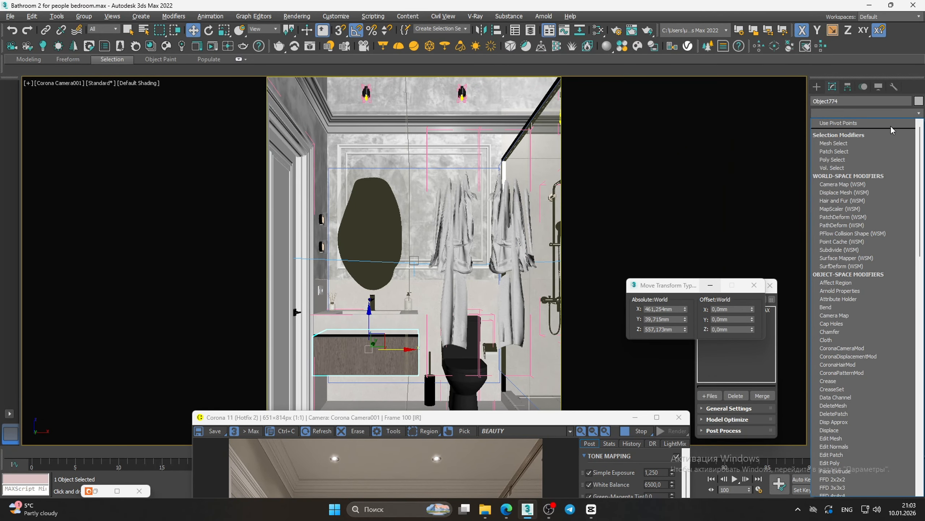
pyautogui.write('u')
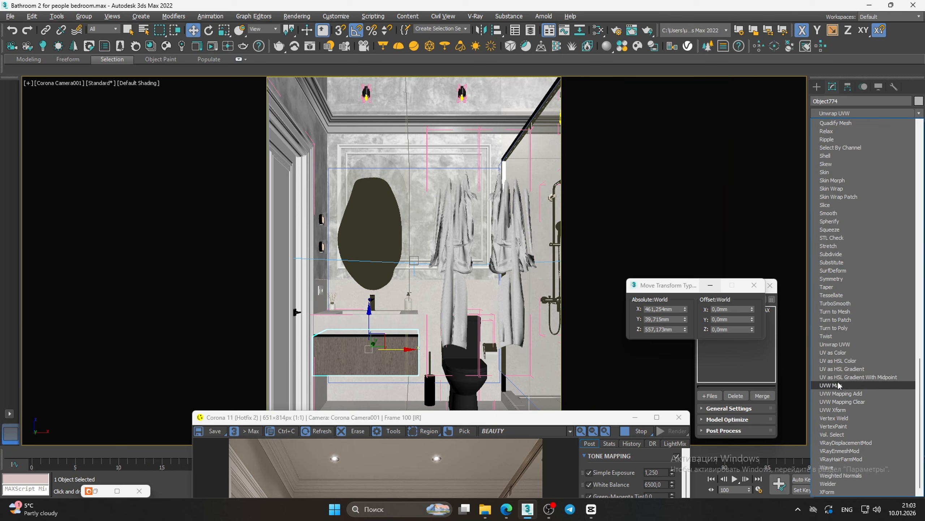
pyautogui.click(840, 386)
pyautogui.click(860, 273)
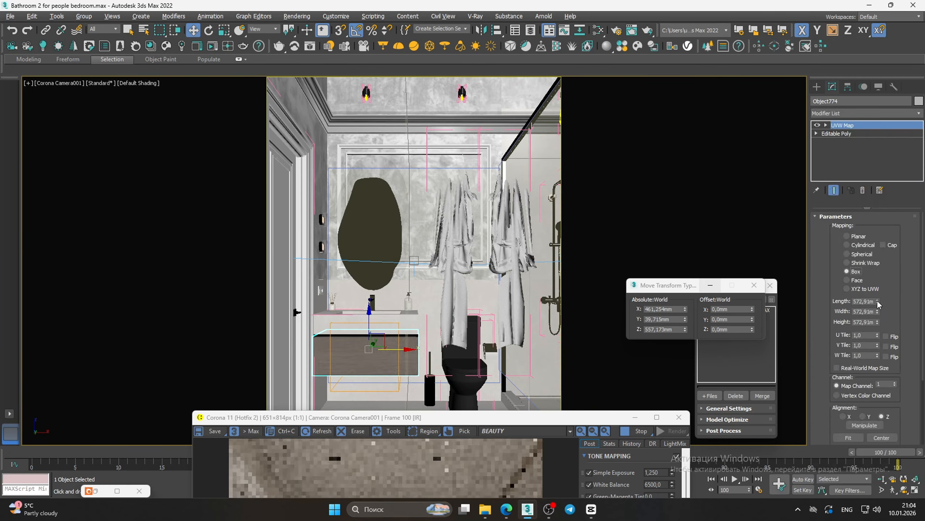
# Enlarge the cabinet's box mapping, matching its Length to the Width at about 664,576 mm
pyautogui.moveTo(877, 301); pyautogui.dragTo(882, 274)
pyautogui.moveTo(877, 311)
pyautogui.mouseDown()
pyautogui.moveTo(880, 268)
pyautogui.moveTo(881, 302)
pyautogui.mouseUp()
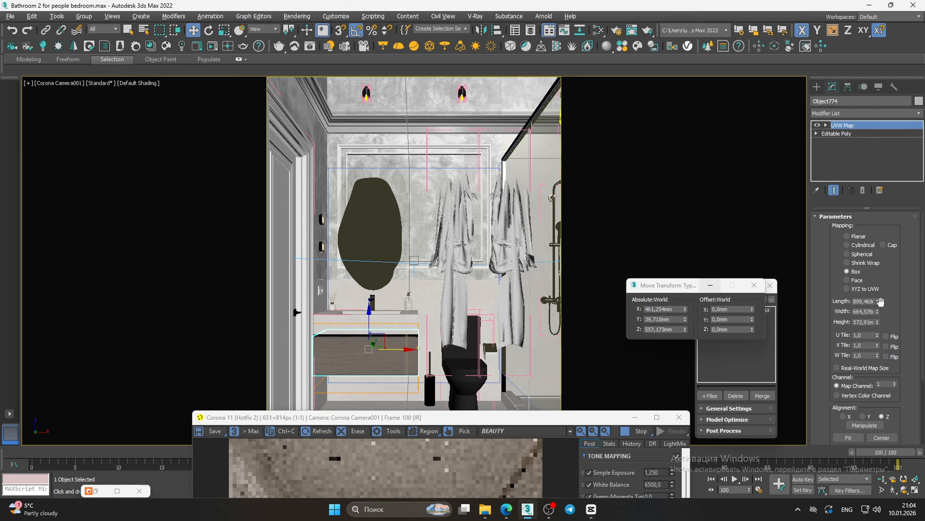
pyautogui.doubleClick(866, 310)
pyautogui.hotkey('ctrl', 'c')
pyautogui.click(865, 301)
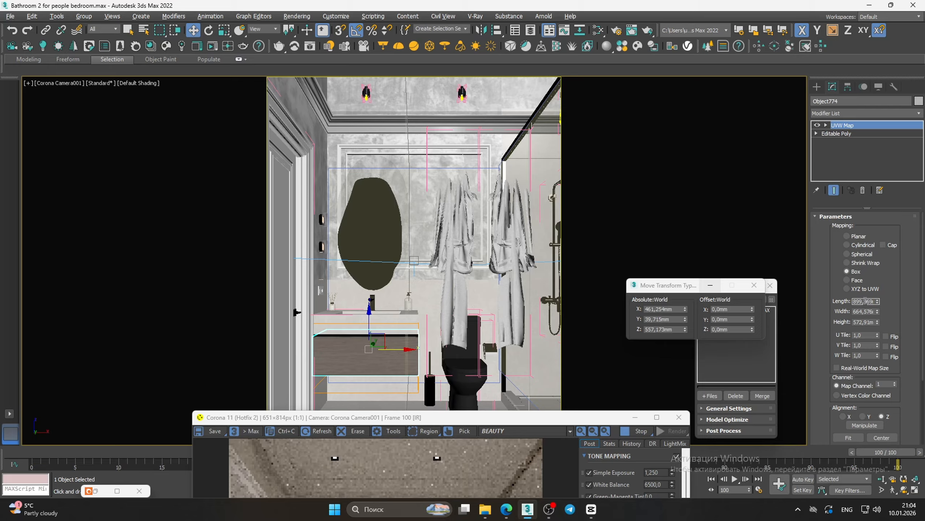
pyautogui.hotkey('ctrl', 'v')
pyautogui.click(893, 320)
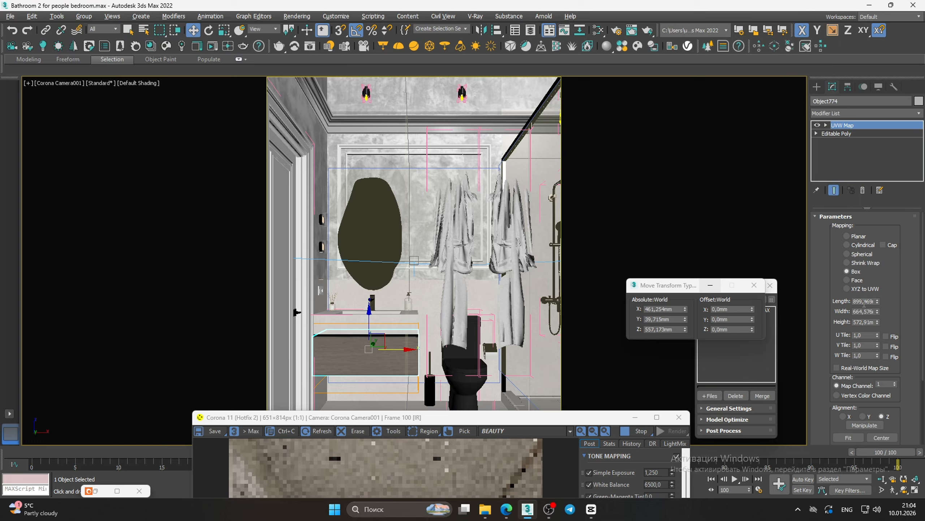
pyautogui.moveTo(873, 301); pyautogui.dragTo(836, 308)
pyautogui.hotkey('ctrl', 'v')
pyautogui.press('Return')
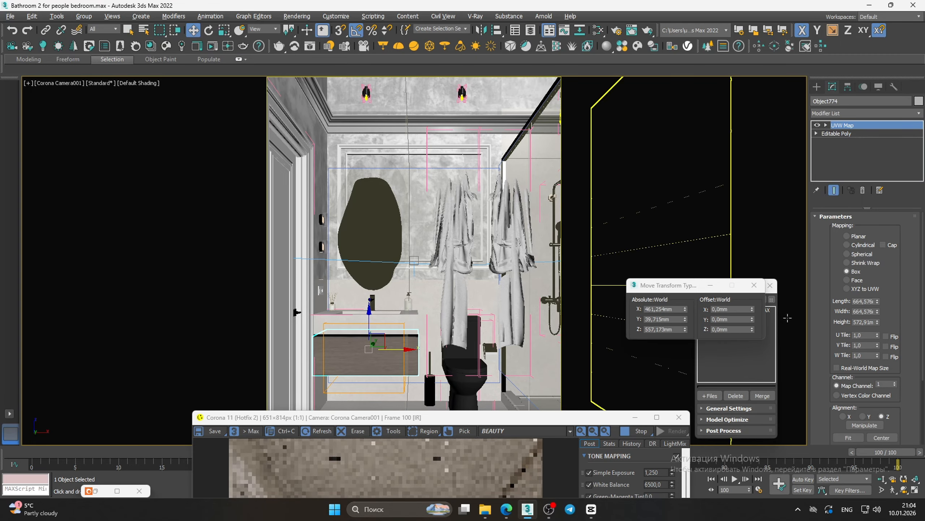
# Set the box mapping's Length, Width and Height to 500 mm each
pyautogui.doubleClick(865, 301)
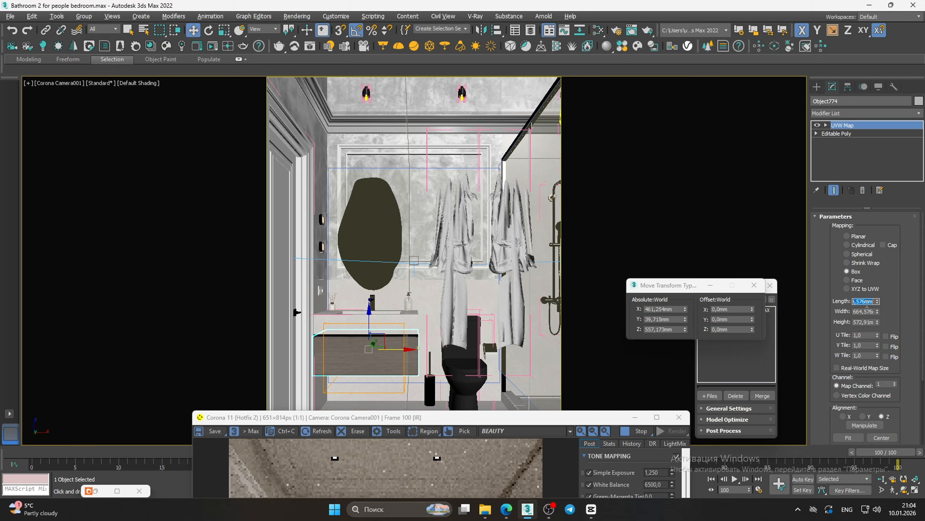
pyautogui.write('6')
pyautogui.press('BackSpace')
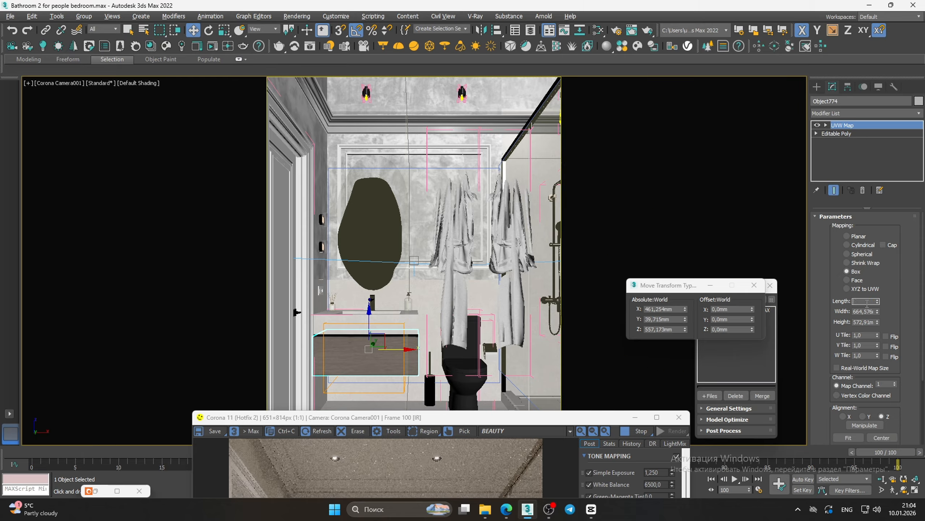
pyautogui.write('500')
pyautogui.press('Tab')
pyautogui.write('500')
pyautogui.press('Return')
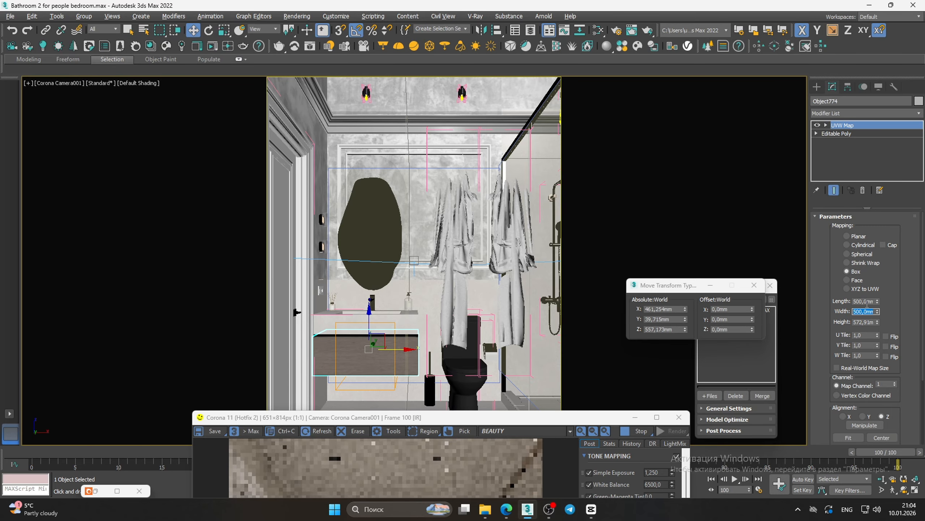
pyautogui.press('Tab')
pyautogui.write('500')
pyautogui.press('Return')
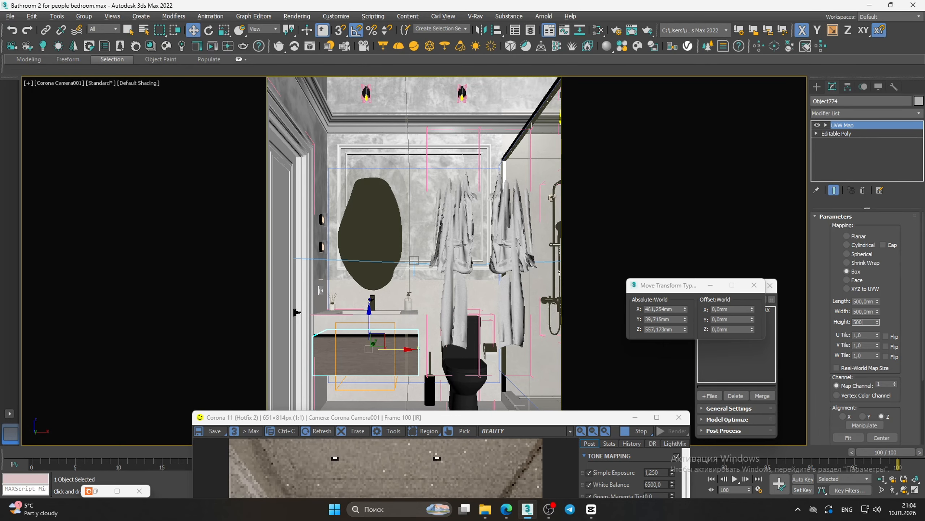
# Bring the Corona render window fully into view and examine the wood texture on the vanity cabinet
pyautogui.moveTo(523, 420); pyautogui.dragTo(611, 68)
pyautogui.scroll(2, 410, 382)
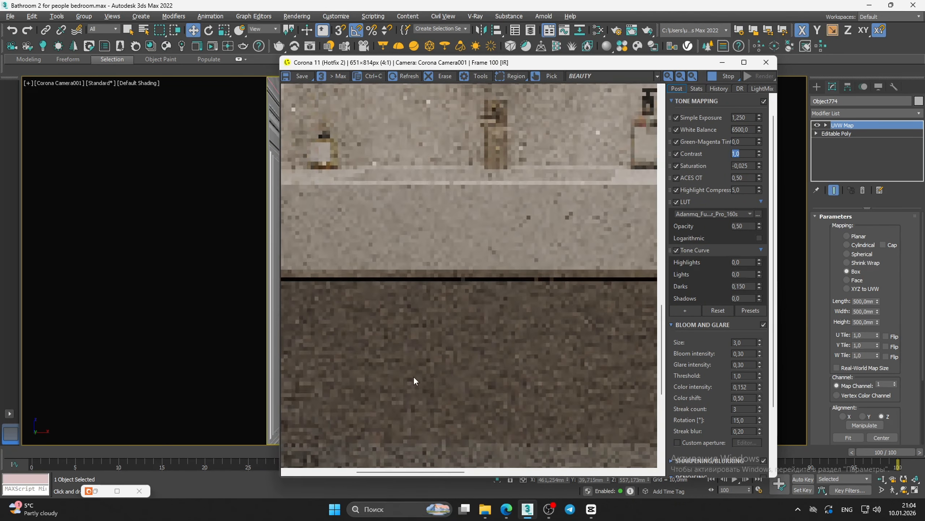
pyautogui.scroll(-2, 443, 375)
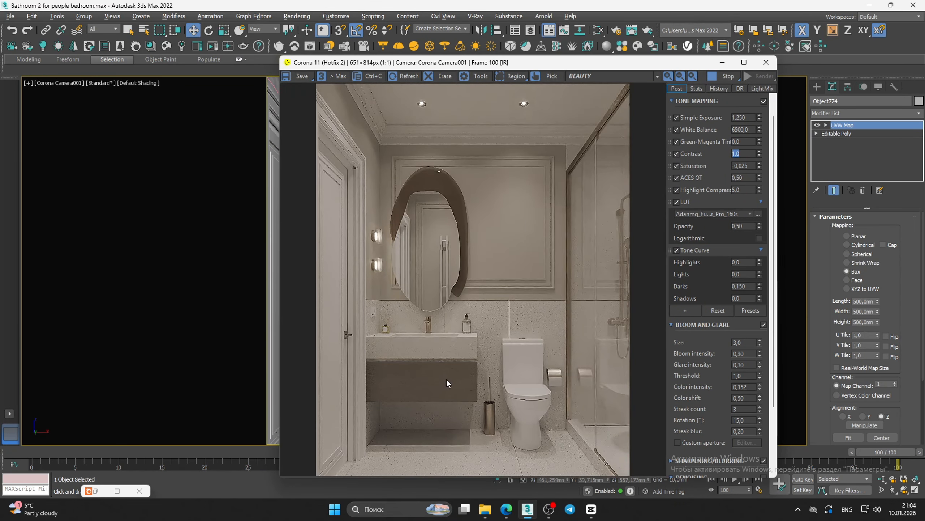
pyautogui.scroll(3, 446, 379)
pyautogui.scroll(-2, 460, 387)
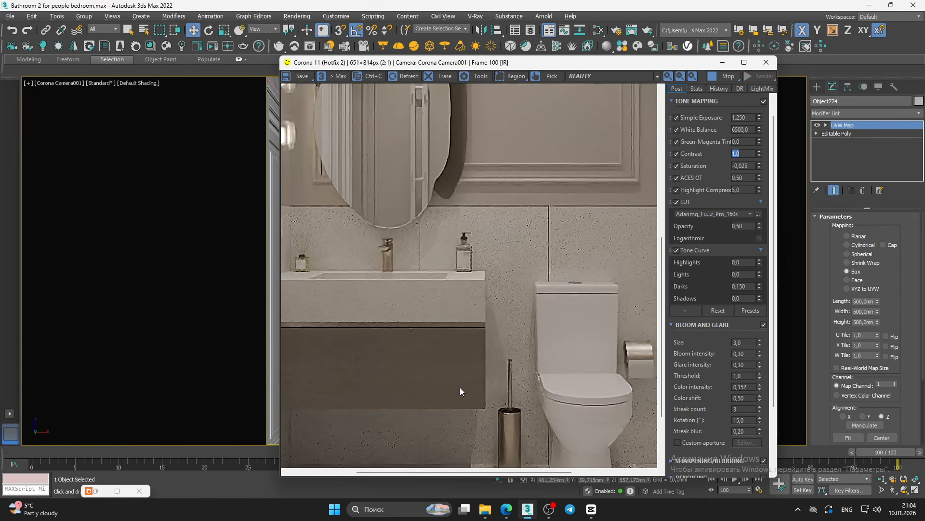
# Set the cabinet's box mapping Length, Width and Height to 800 mm each
pyautogui.doubleClick(873, 301)
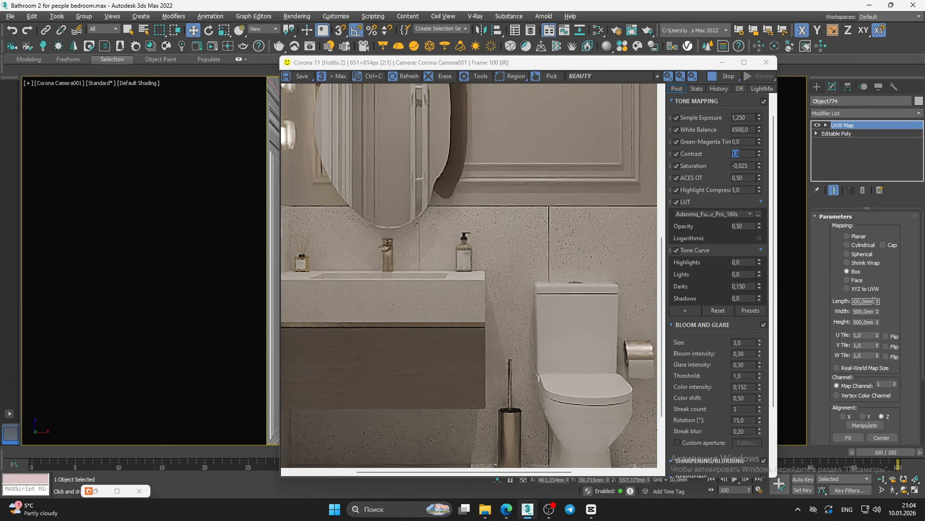
pyautogui.write('800')
pyautogui.press('Tab')
pyautogui.write('8')
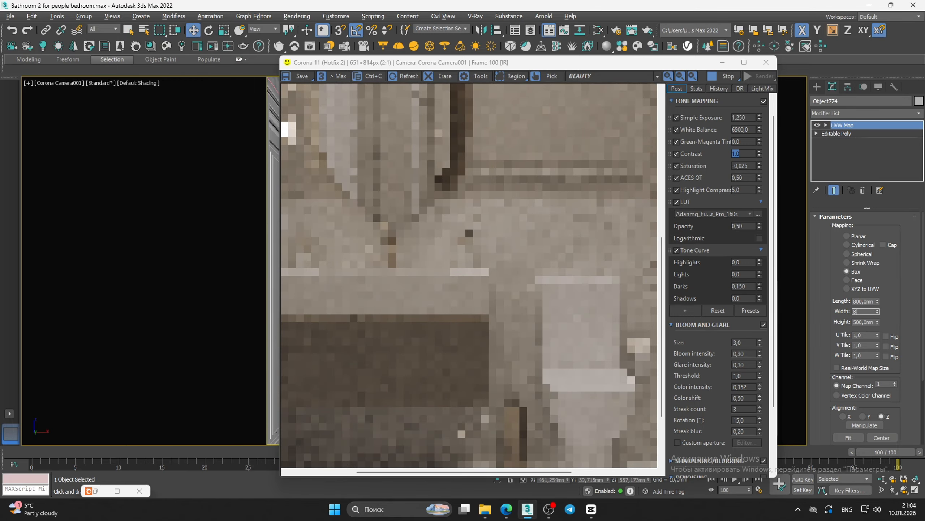
pyautogui.write('00')
pyautogui.press('Tab')
pyautogui.write('800')
pyautogui.press('Return')
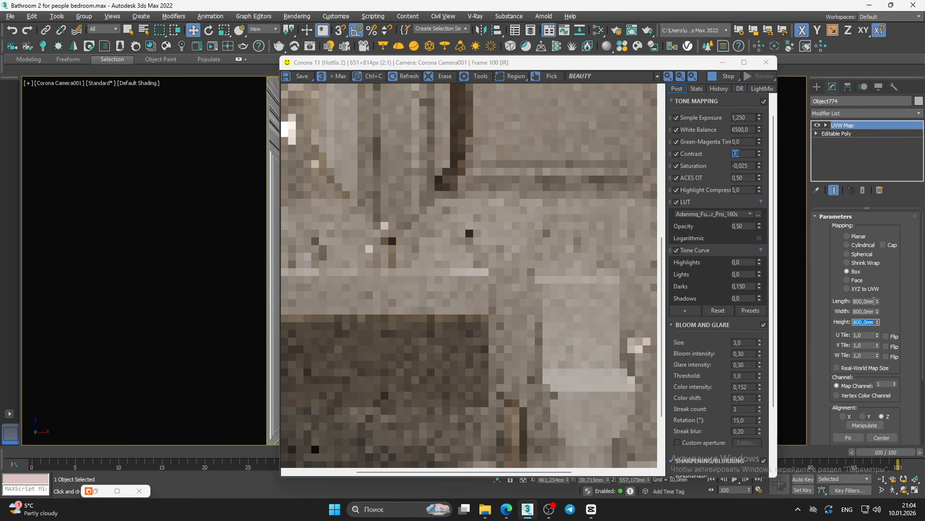
# Inspect the vanity's rescaled wood grain up close and against the whole bathroom in the render
pyautogui.scroll(1, 379, 345)
pyautogui.scroll(-1, 379, 344)
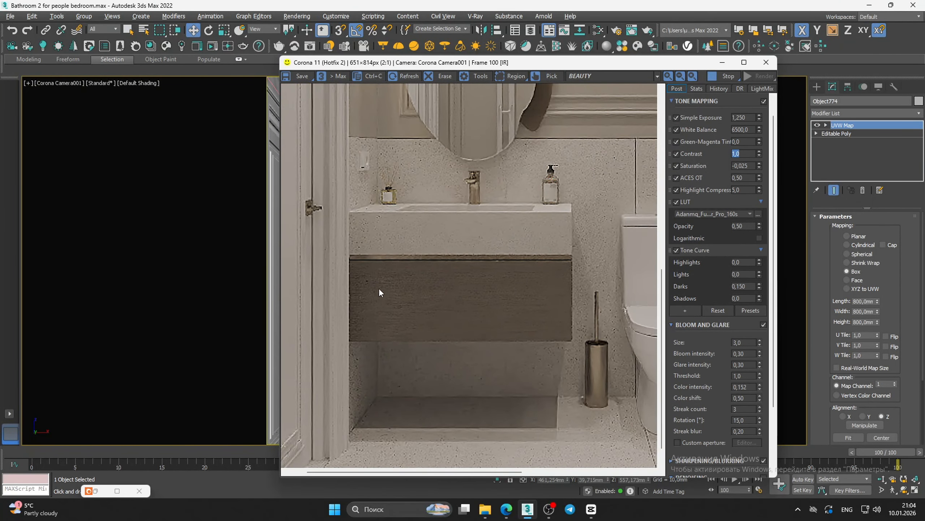
pyautogui.scroll(1, 379, 292)
pyautogui.scroll(-1, 380, 290)
pyautogui.scroll(-1, 414, 301)
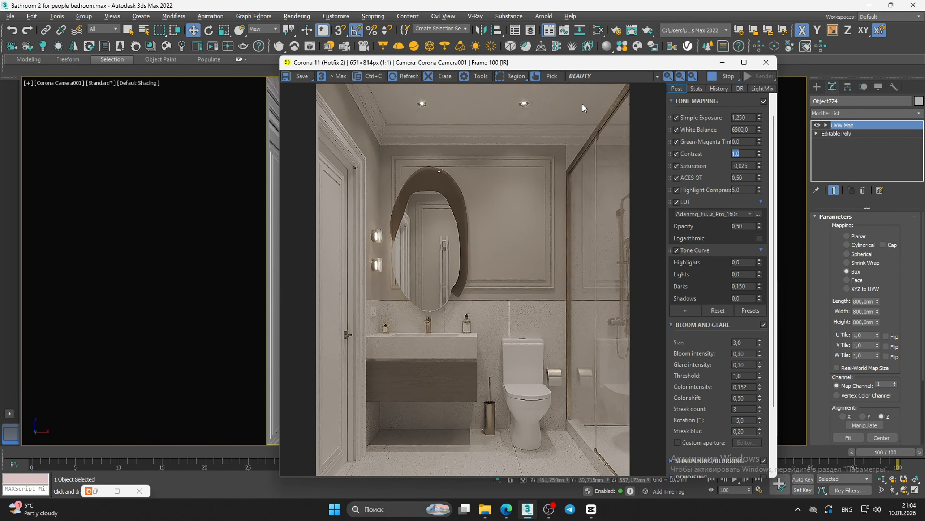
# Uncover the viewport, select the bathroom door frame and open its vertices for editing in the Front wireframe view
pyautogui.moveTo(602, 63); pyautogui.dragTo(694, 67)
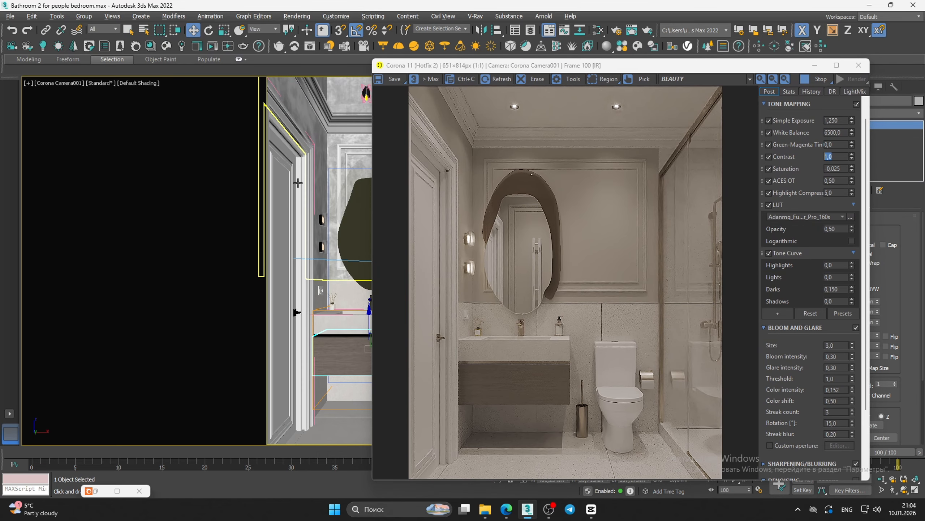
pyautogui.click(298, 184)
pyautogui.press('f')
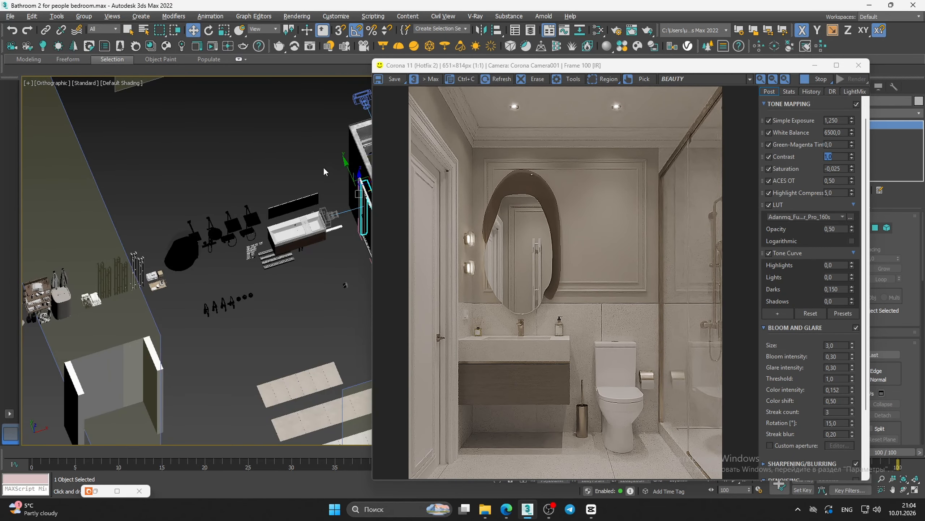
pyautogui.scroll(5, 301, 189)
pyautogui.press('F3')
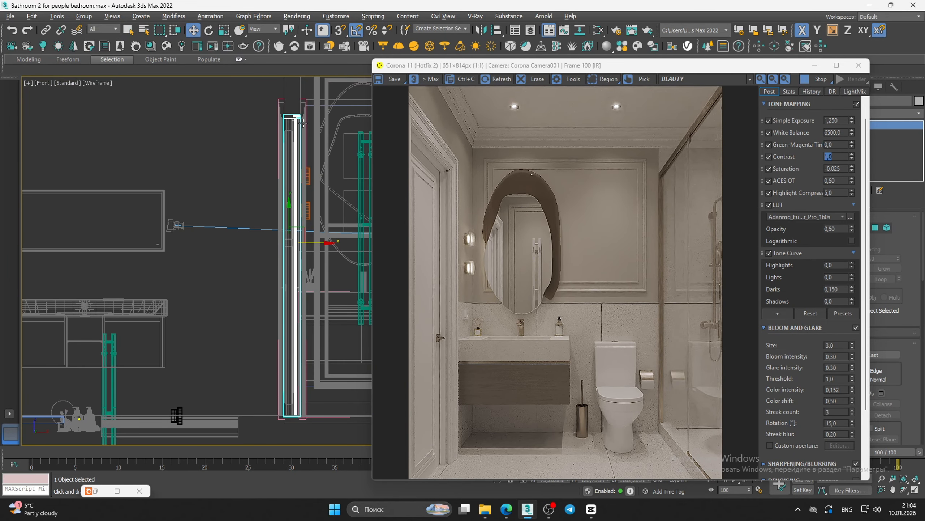
pyautogui.scroll(3, 265, 108)
pyautogui.scroll(4, 265, 107)
pyautogui.press('1')
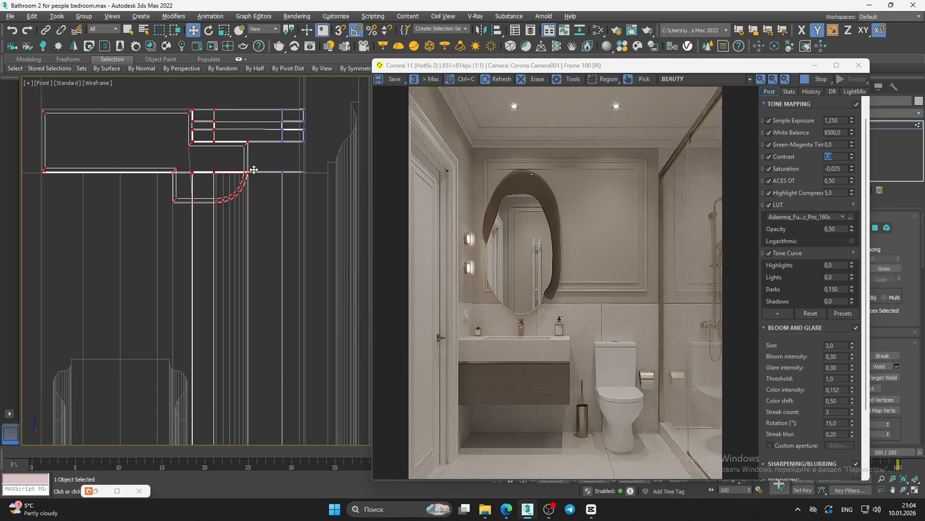
# Select the horizontal row of vertices at the door frame's upper corner in the Left view
pyautogui.scroll(2, 265, 169)
pyautogui.scroll(-4, 265, 169)
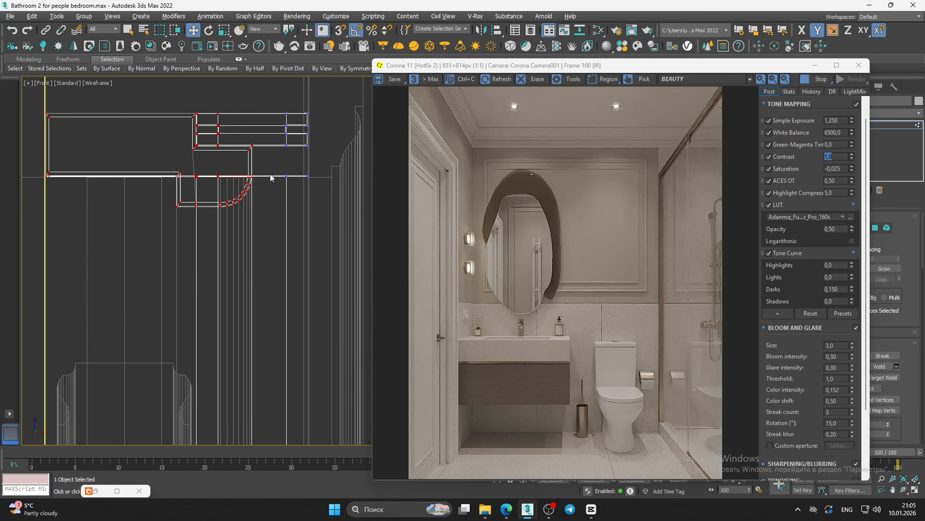
pyautogui.press('l')
pyautogui.scroll(-8, 265, 175)
pyautogui.moveTo(264, 177); pyautogui.dragTo(150, 209, button='middle')
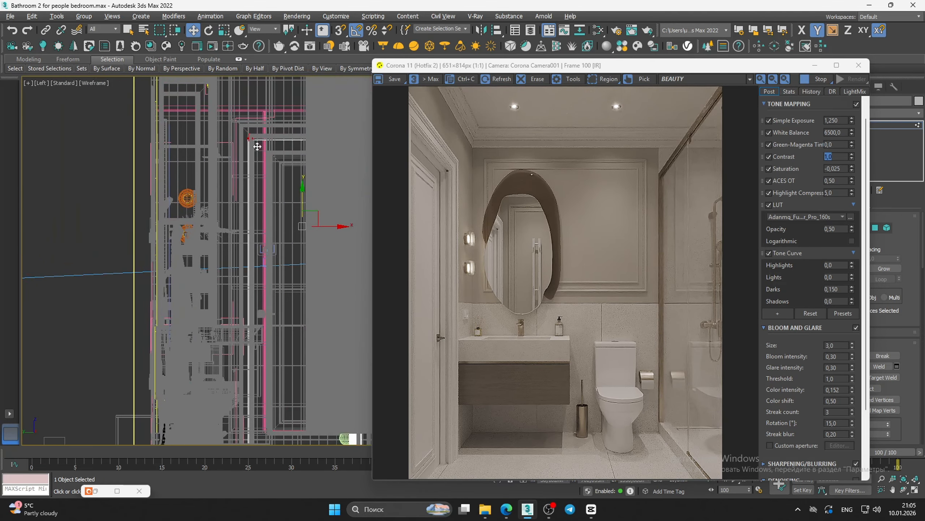
pyautogui.scroll(5, 256, 145)
pyautogui.scroll(6, 206, 151)
pyautogui.moveTo(209, 160); pyautogui.dragTo(179, 181, button='middle')
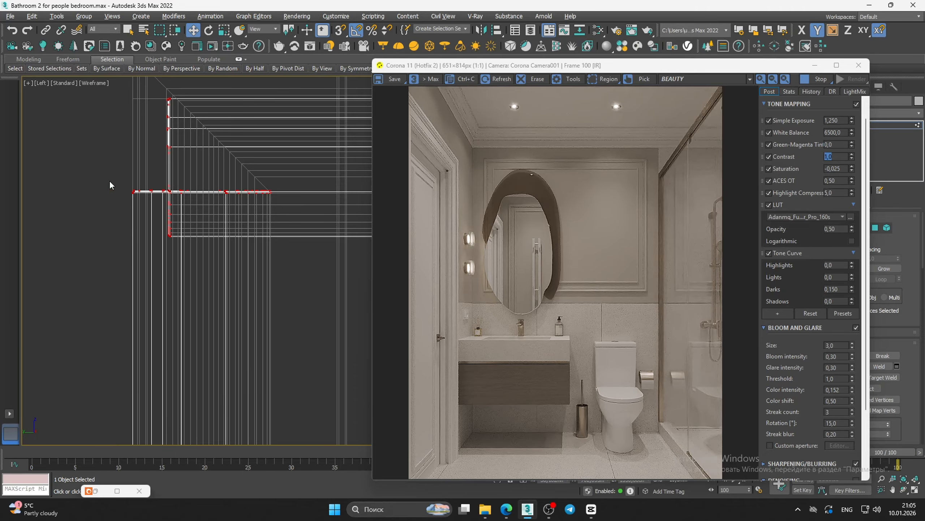
pyautogui.moveTo(319, 199); pyautogui.dragTo(327, 200)
pyautogui.scroll(3, 202, 187)
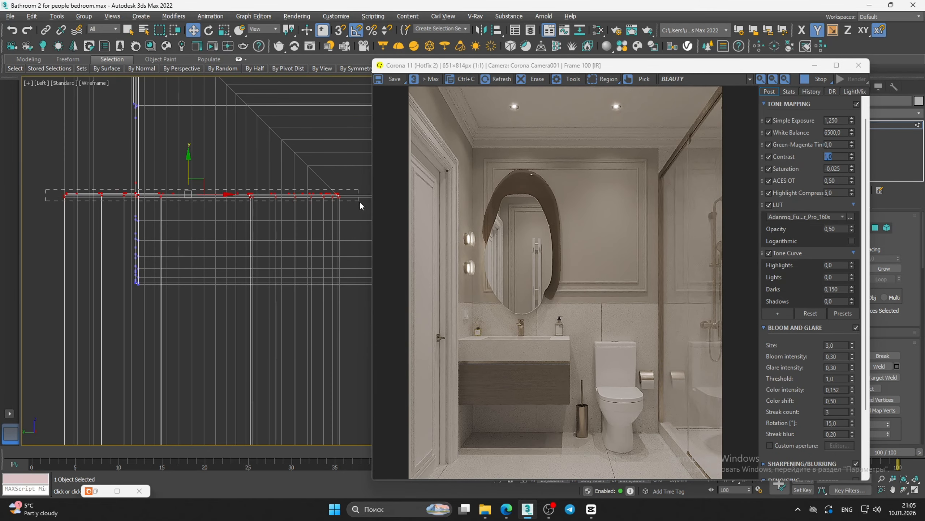
# Try moving the selected door frame corner vertices sideways with snapping enabled, and undo the move
pyautogui.keyDown('alt'); pyautogui.moveTo(285, 198); pyautogui.dragTo(252, 207, button='middle'); pyautogui.keyUp('alt')
pyautogui.press('s')
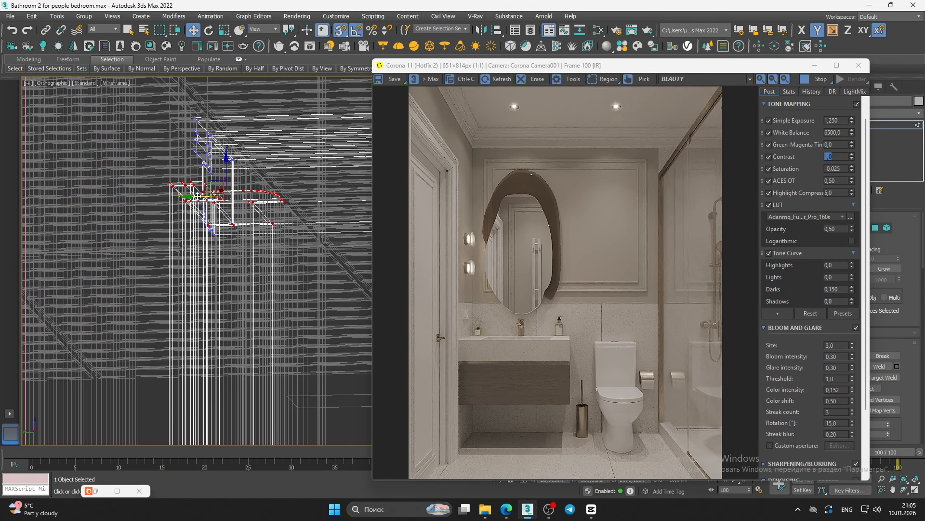
pyautogui.moveTo(201, 197); pyautogui.dragTo(99, 197)
pyautogui.hotkey('ctrl', 'z')
pyautogui.scroll(6, 206, 184)
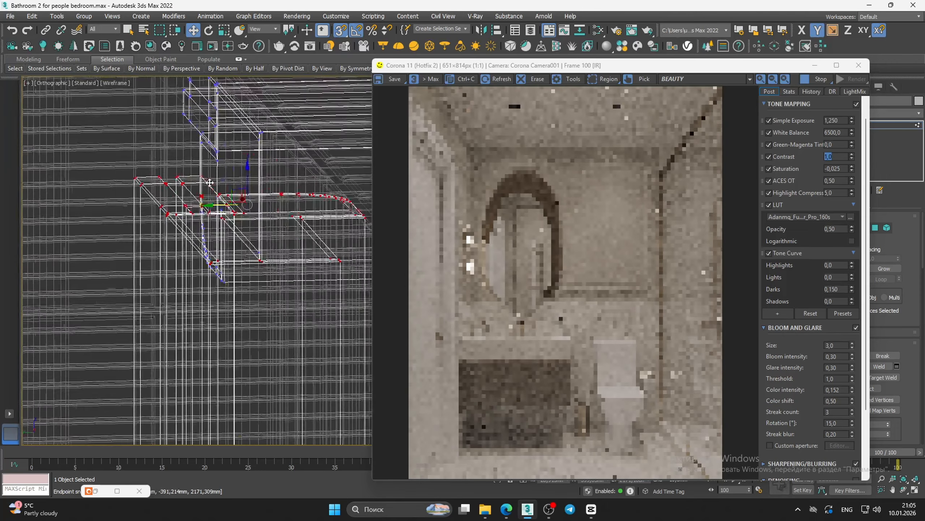
pyautogui.scroll(-3, 206, 184)
pyautogui.scroll(8, 203, 197)
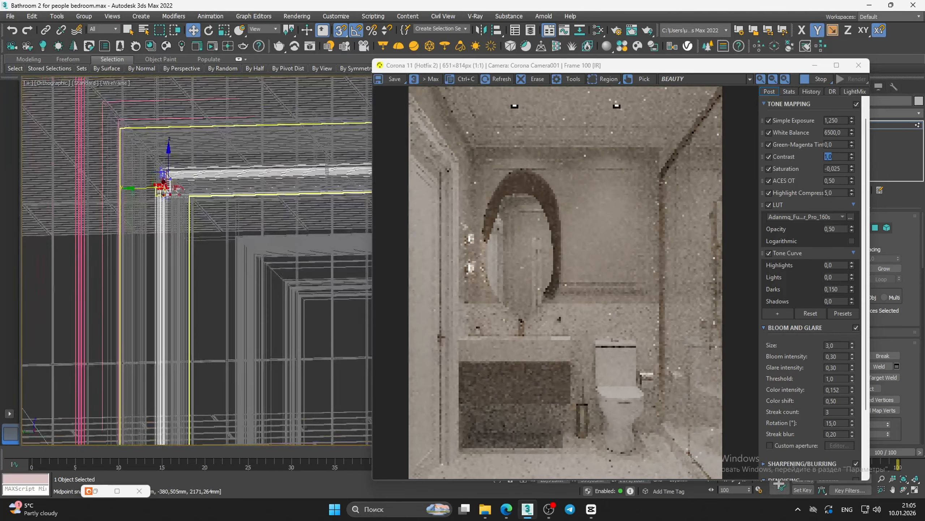
pyautogui.scroll(-10, 175, 291)
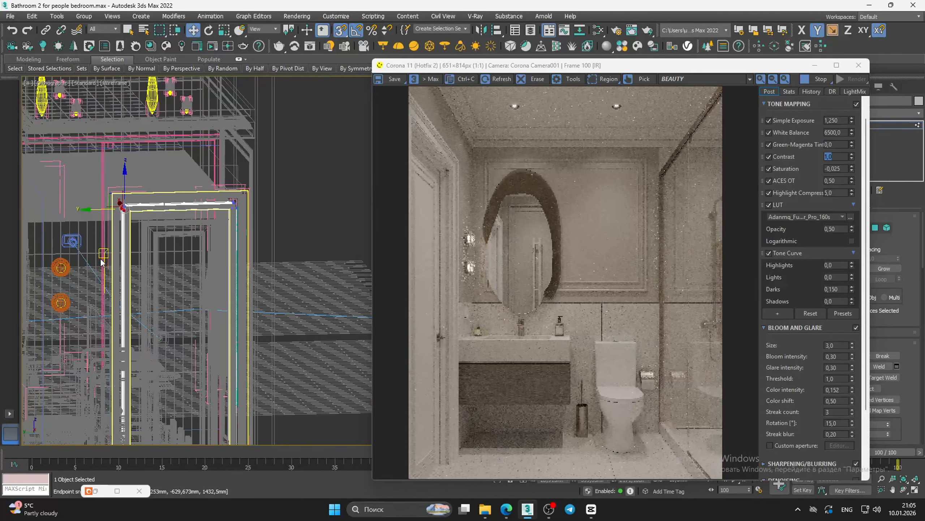
# In the Front view, raise the door frame's selected inner element toward the frame's upper edge and check that corner in the render
pyautogui.press('f')
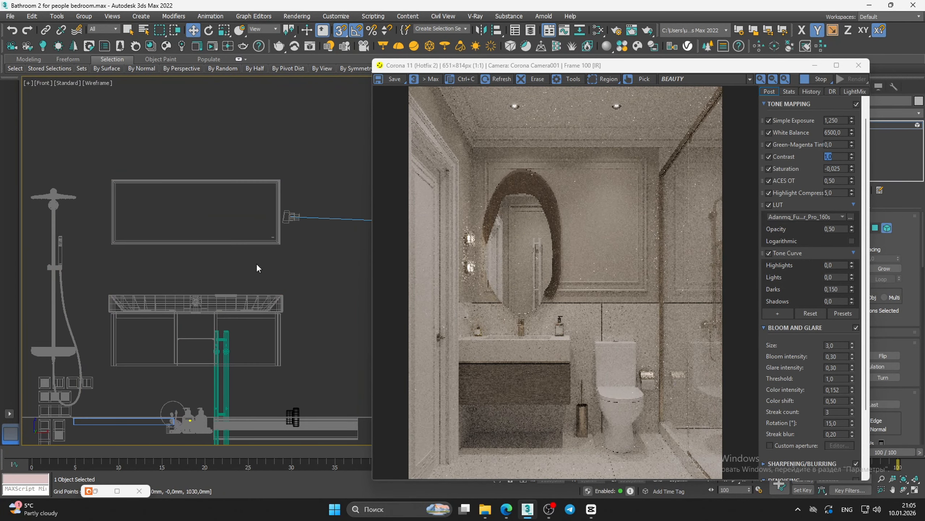
pyautogui.scroll(-3, 256, 263)
pyautogui.scroll(3, 247, 224)
pyautogui.scroll(3, 248, 225)
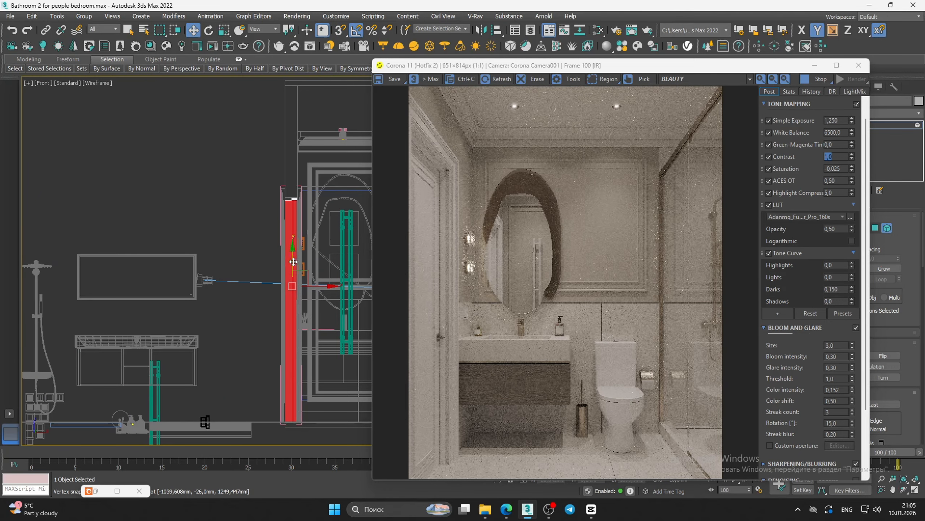
pyautogui.scroll(6, 292, 260)
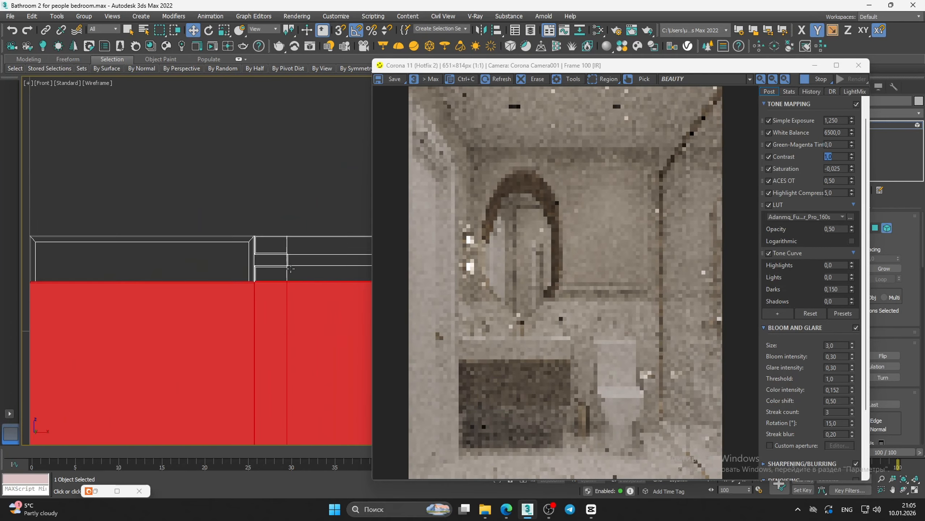
pyautogui.moveTo(233, 263); pyautogui.dragTo(241, 239)
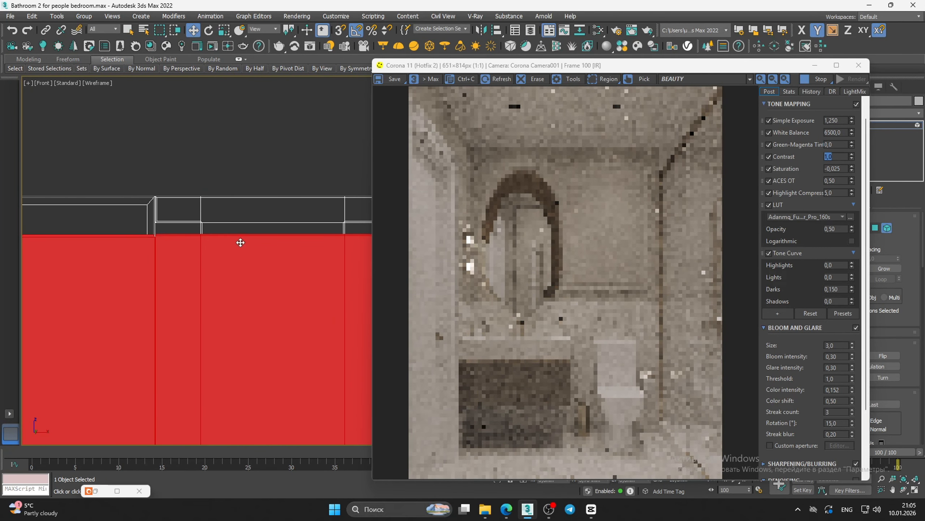
pyautogui.scroll(4, 434, 168)
pyautogui.scroll(-3, 434, 168)
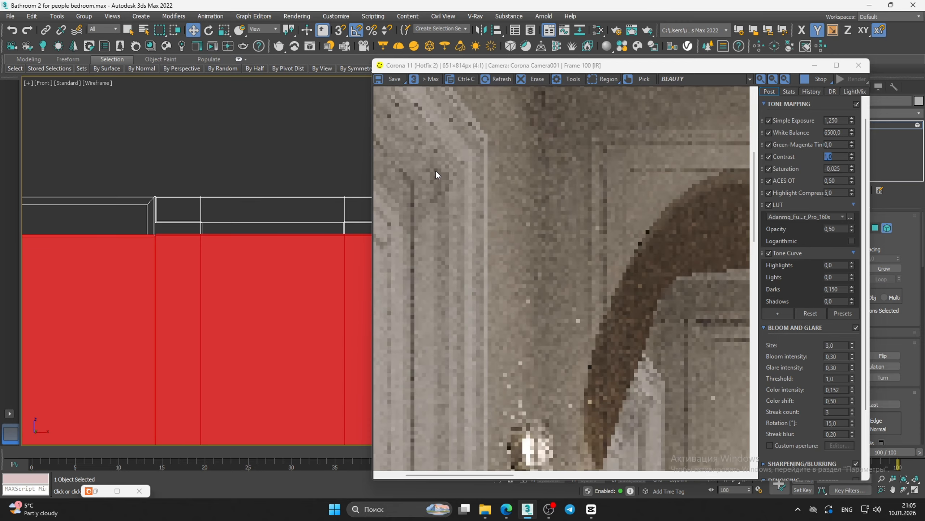
pyautogui.scroll(-2, 434, 175)
pyautogui.scroll(3, 440, 178)
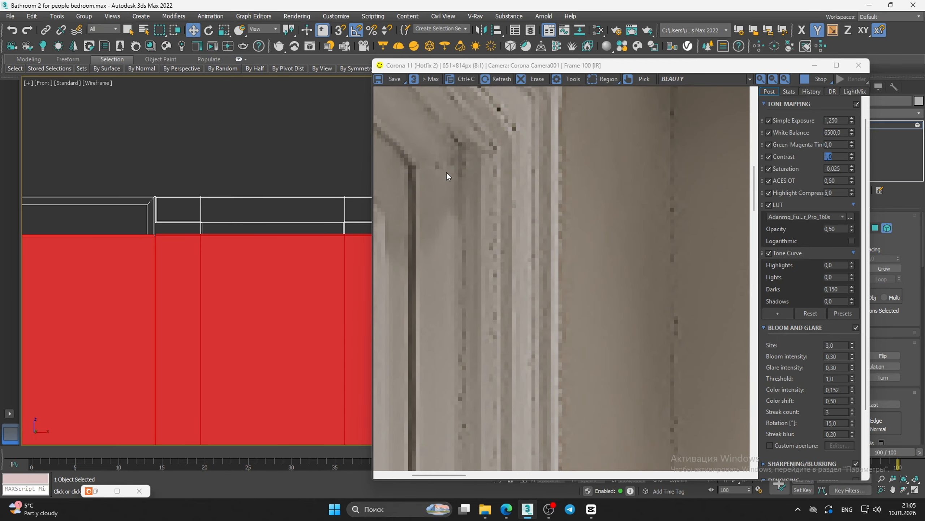
pyautogui.scroll(-1, 446, 171)
# Move the bottom vertices of the door frame's inner element down toward the floor line and finish the vertex editing
pyautogui.scroll(-10, 291, 237)
pyautogui.scroll(-10, 269, 206)
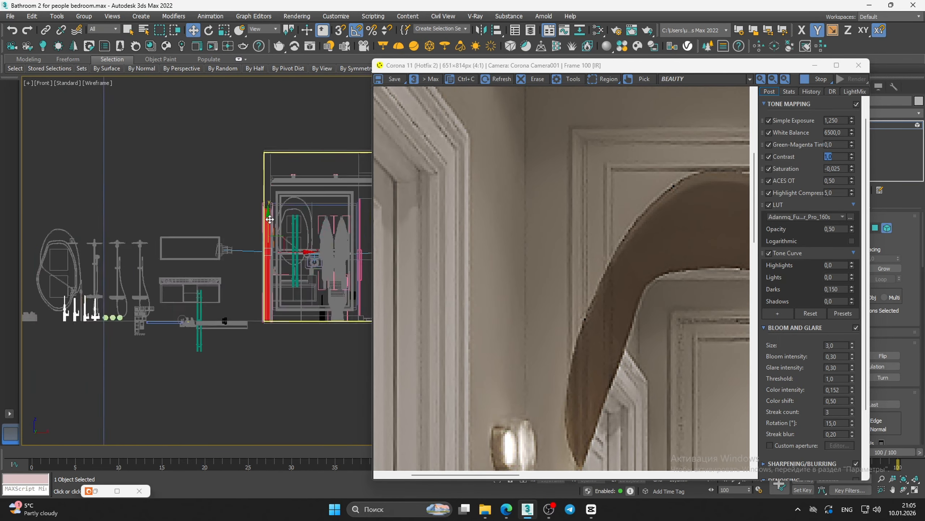
pyautogui.scroll(15, 271, 204)
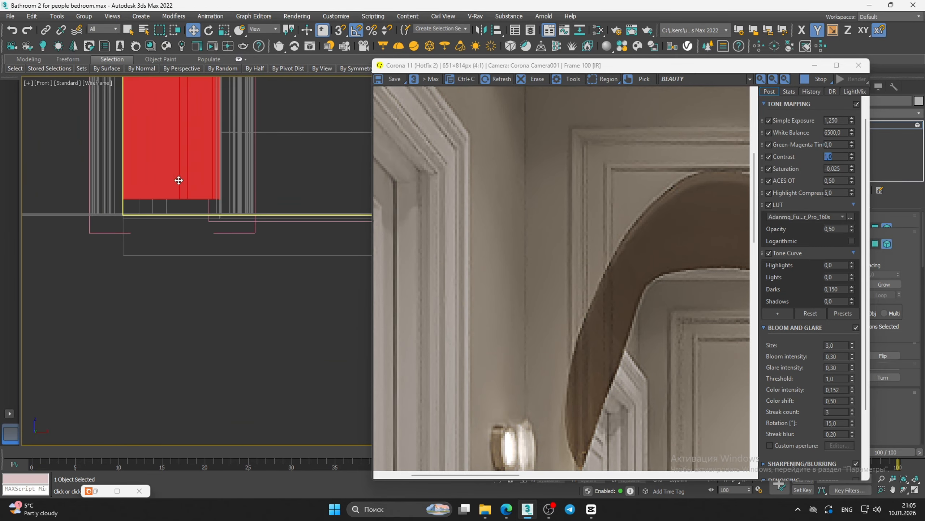
pyautogui.press('1')
pyautogui.scroll(1, 172, 196)
pyautogui.scroll(3, 206, 193)
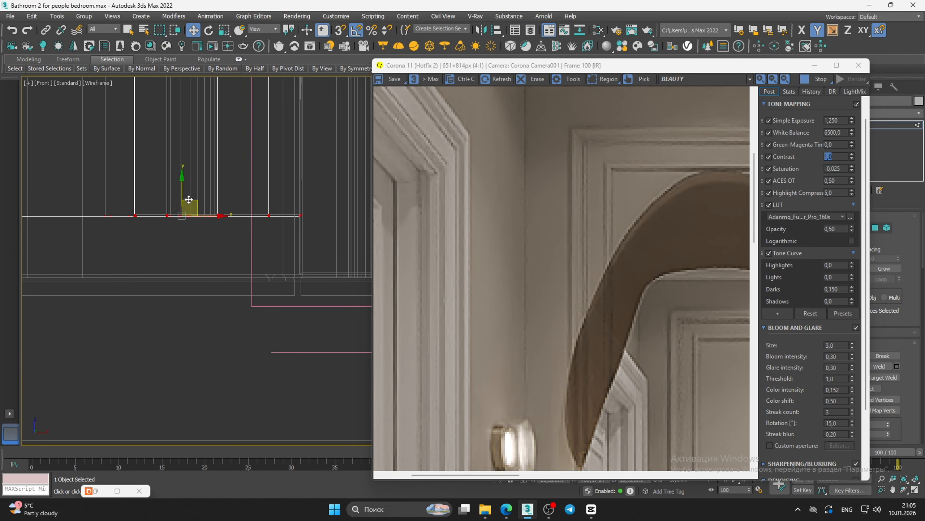
pyautogui.moveTo(182, 200); pyautogui.dragTo(193, 230)
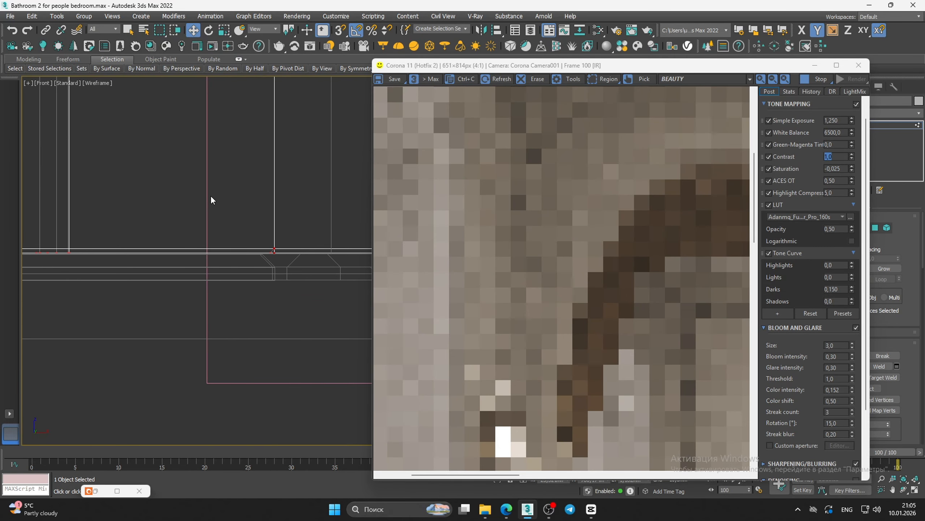
pyautogui.click(212, 200)
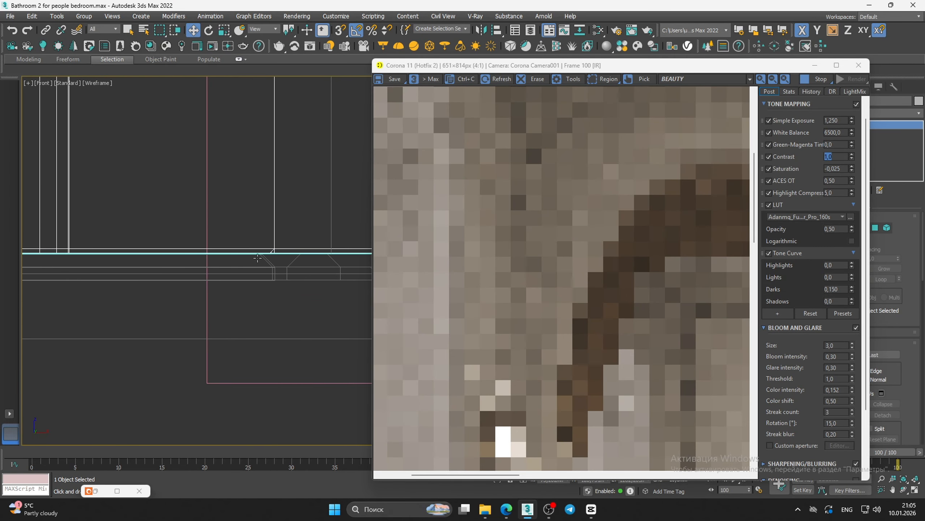
# Examine the corrected door frame and the whole bathroom in the interactive render, both close up and in full view
pyautogui.scroll(2, 259, 257)
pyautogui.scroll(-3, 422, 265)
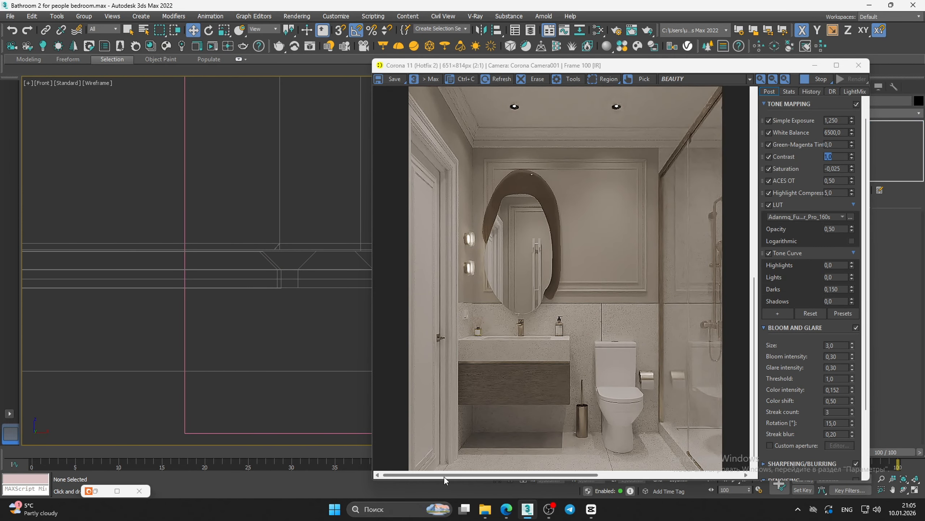
pyautogui.scroll(3, 442, 438)
pyautogui.scroll(-3, 465, 406)
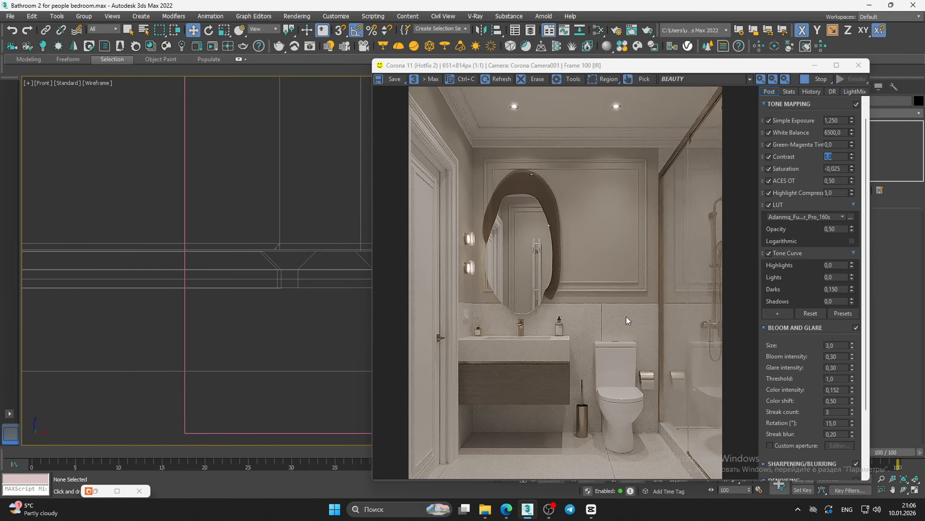
pyautogui.scroll(3, 500, 438)
pyautogui.scroll(-2, 417, 418)
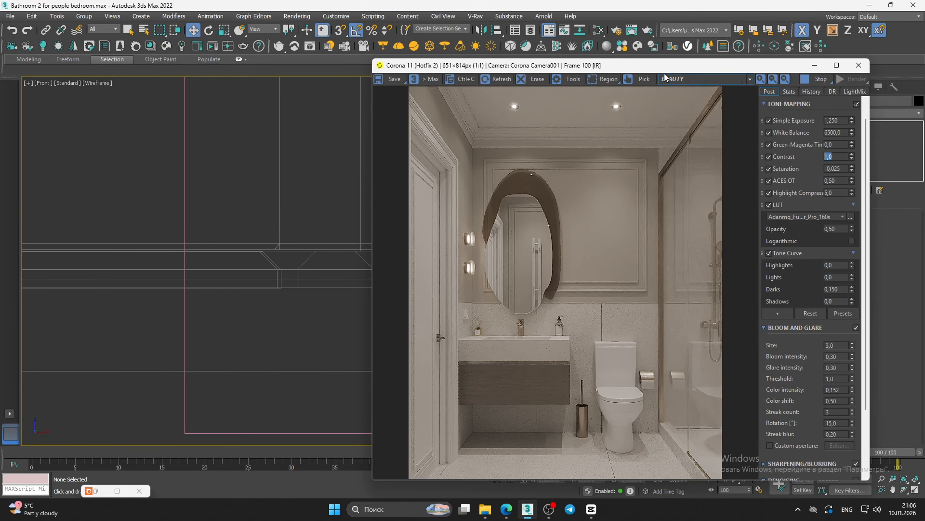
pyautogui.moveTo(677, 67); pyautogui.dragTo(555, 30)
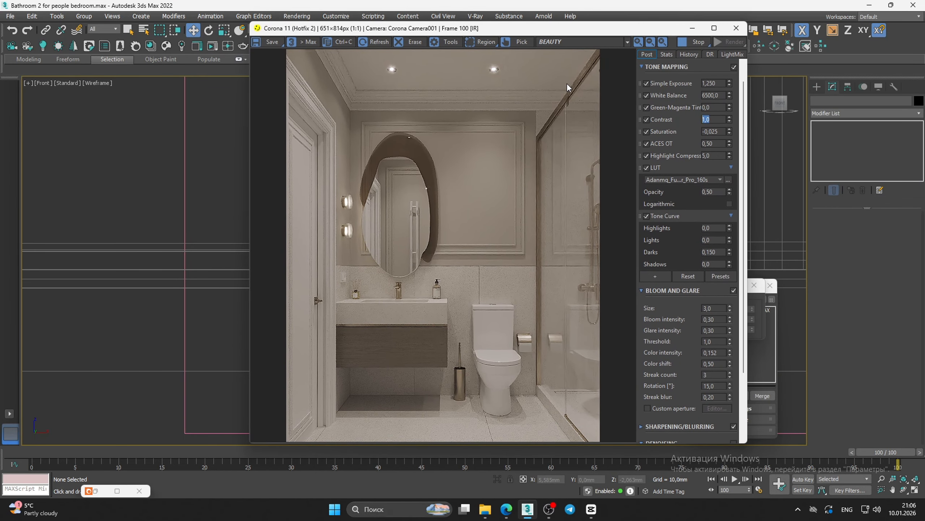
pyautogui.scroll(1, 503, 272)
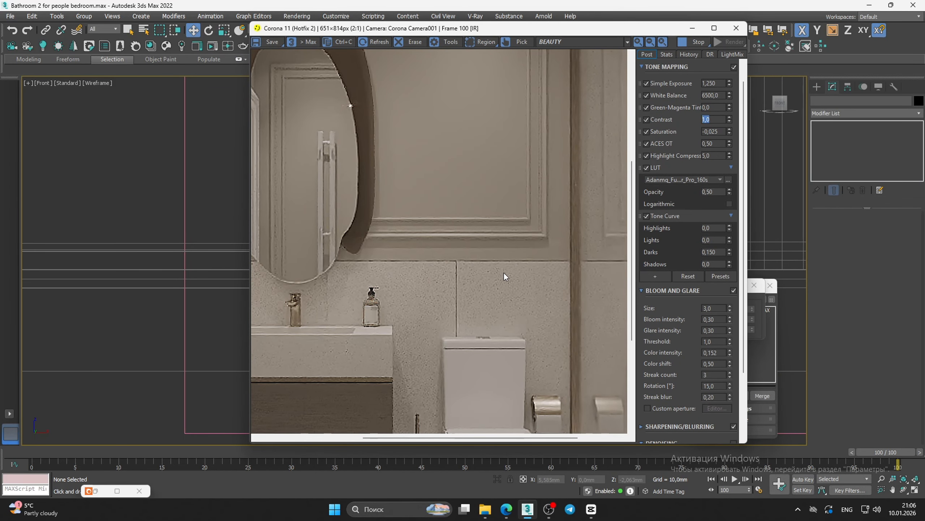
pyautogui.scroll(-1, 504, 276)
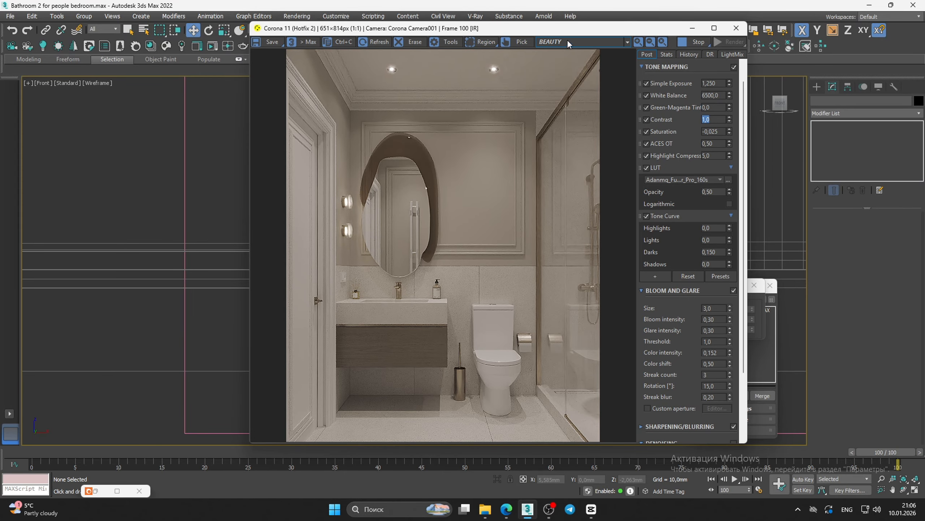
# Uncover the workspace beside the render and open the Corona Render Setup at its render elements
pyautogui.moveTo(572, 29); pyautogui.dragTo(507, 57)
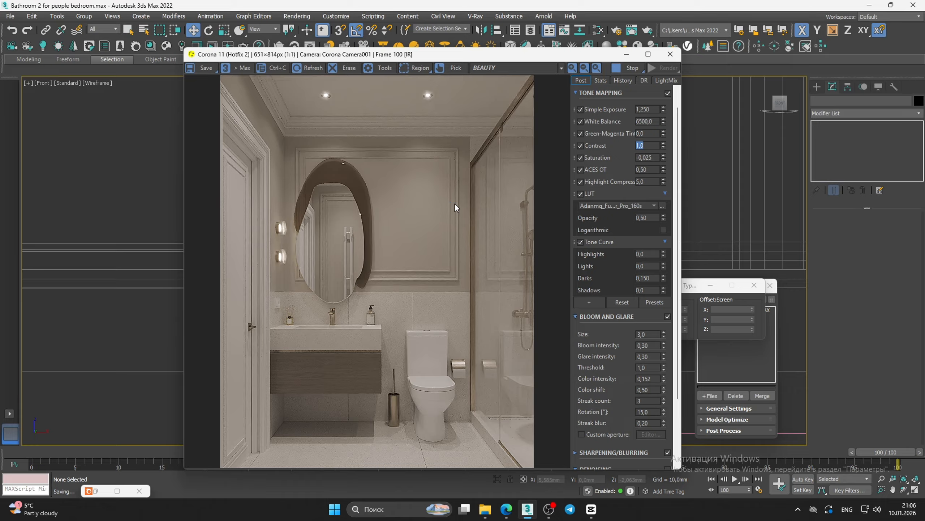
pyautogui.click(297, 16)
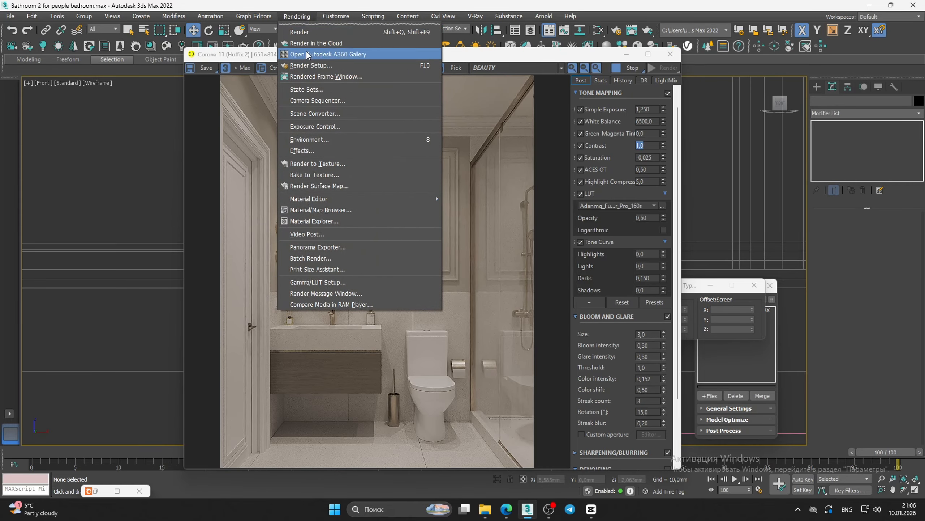
pyautogui.click(311, 69)
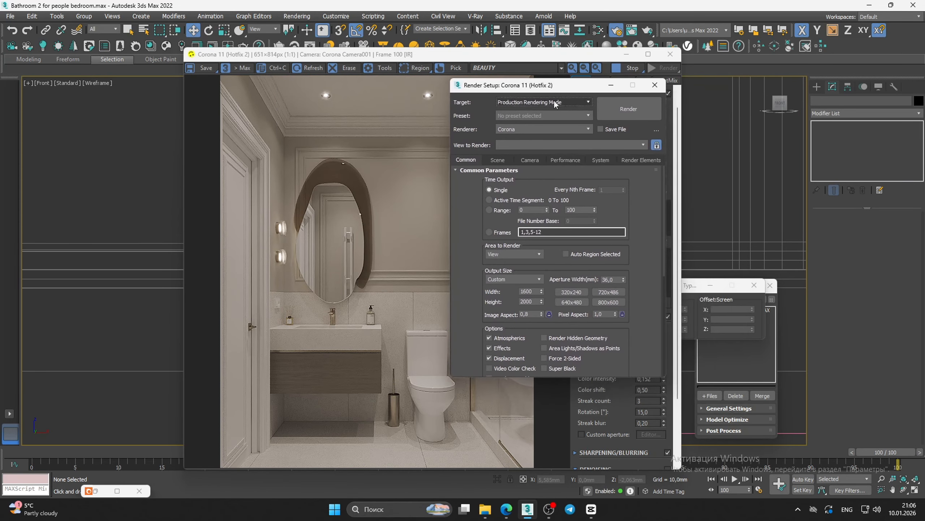
pyautogui.click(507, 161)
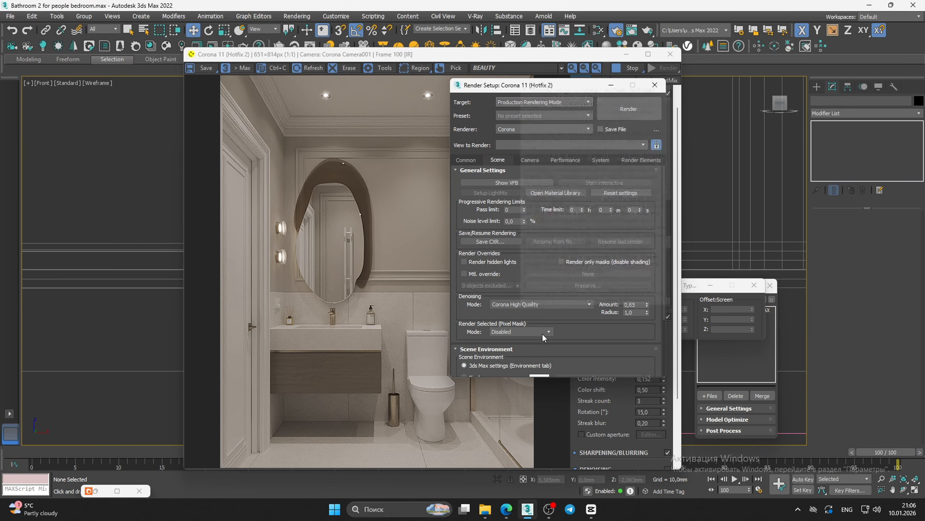
pyautogui.click(632, 159)
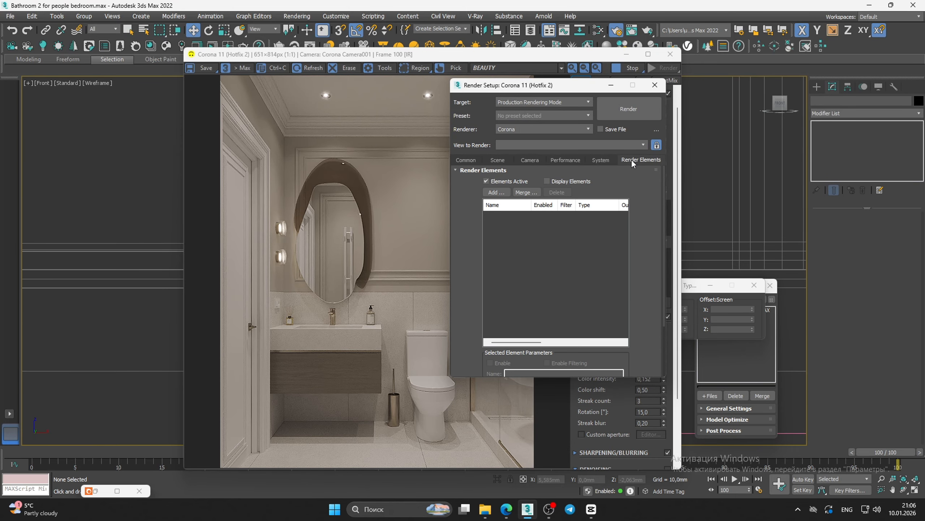
pyautogui.click(497, 192)
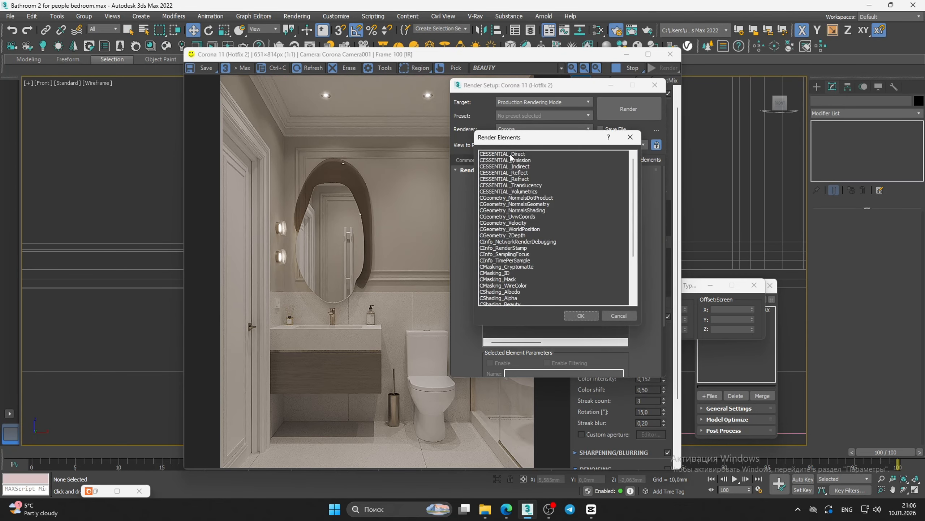
pyautogui.click(510, 154)
pyautogui.keyDown('ctrl'); pyautogui.click(511, 172); pyautogui.keyUp('ctrl')
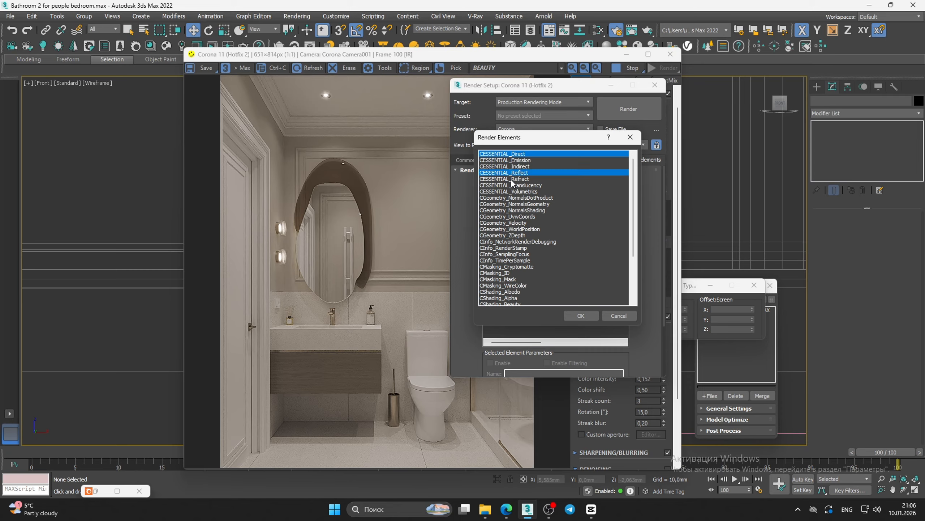
pyautogui.keyDown('ctrl'); pyautogui.click(512, 179); pyautogui.keyUp('ctrl')
pyautogui.keyDown('ctrl'); pyautogui.click(499, 272); pyautogui.keyUp('ctrl')
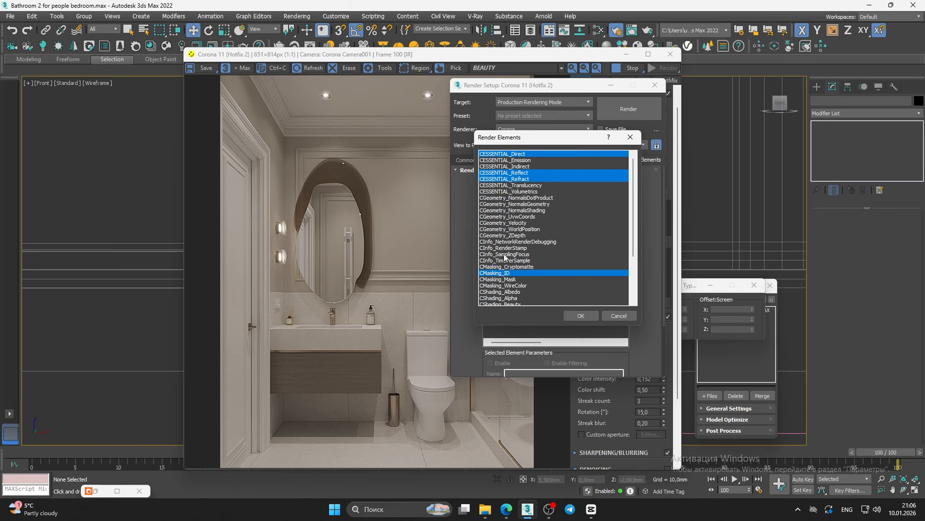
pyautogui.scroll(-3, 497, 268)
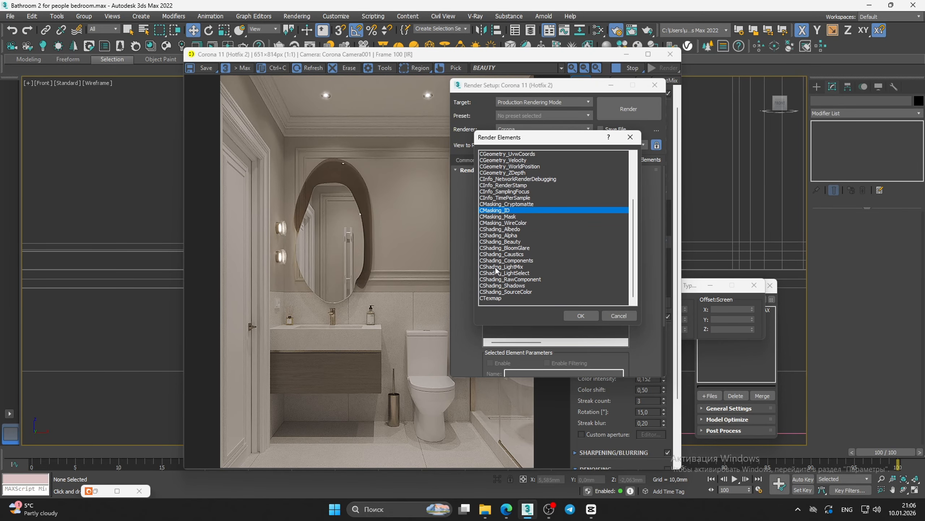
pyautogui.keyDown('ctrl'); pyautogui.click(493, 298); pyautogui.keyUp('ctrl')
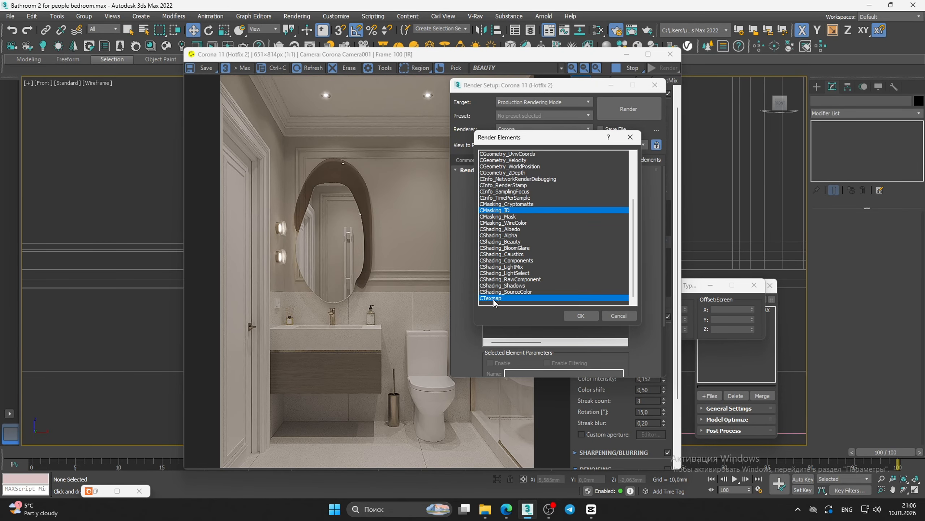
pyautogui.click(619, 314)
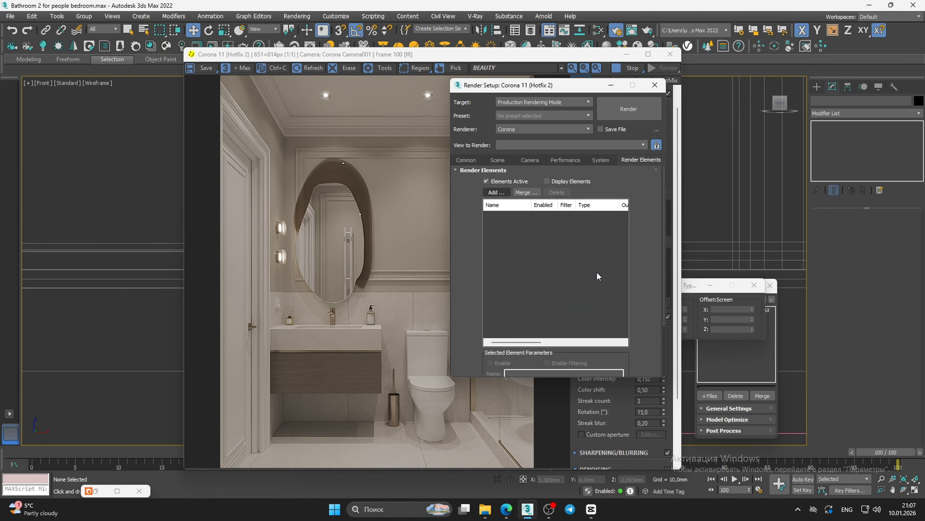
pyautogui.scroll(-1, 596, 271)
pyautogui.scroll(-2, 657, 270)
pyautogui.scroll(3, 658, 270)
# Add the render elements CESSENTIAL_Direct, CESSENTIAL_Reflect, CESSENTIAL_Refract, CMasking_ID and CTexmap
pyautogui.click(497, 192)
pyautogui.click(510, 155)
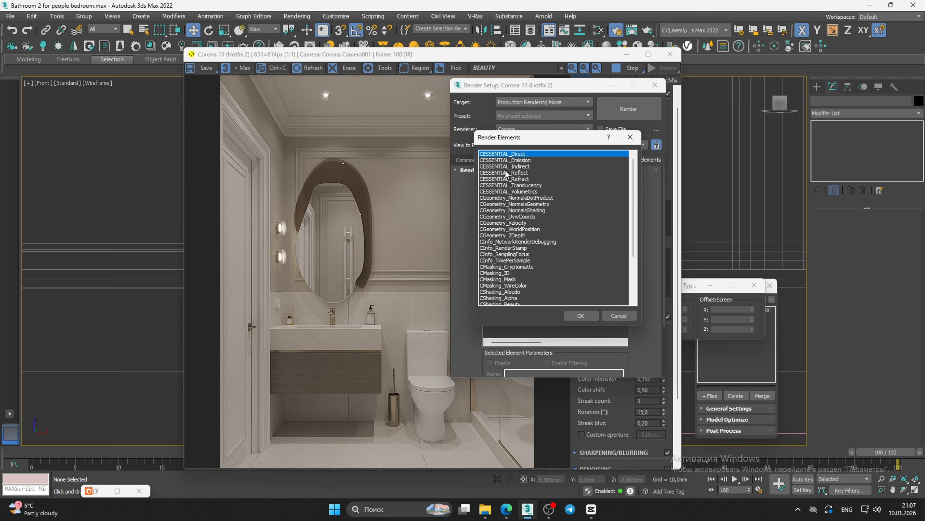
pyautogui.keyDown('ctrl'); pyautogui.click(505, 172); pyautogui.keyUp('ctrl')
pyautogui.keyDown('ctrl'); pyautogui.click(504, 179); pyautogui.keyUp('ctrl')
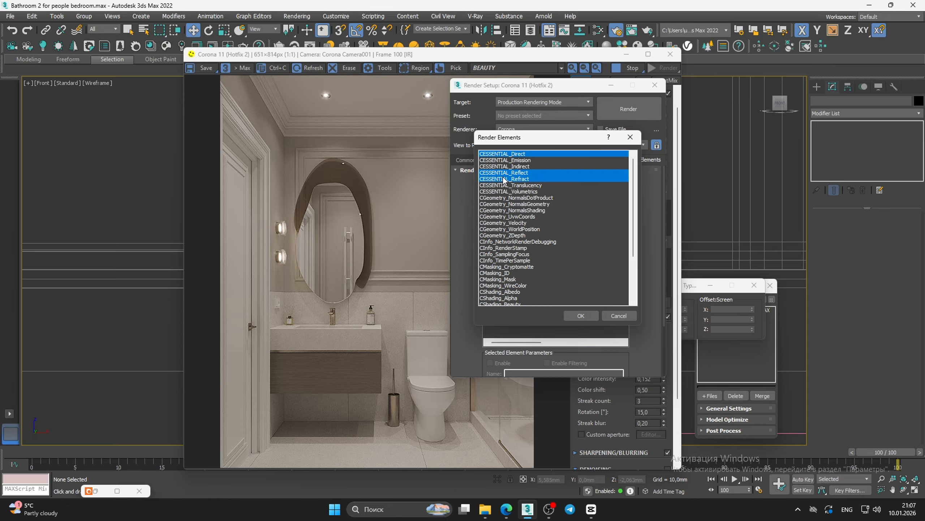
pyautogui.keyDown('ctrl'); pyautogui.click(497, 273); pyautogui.keyUp('ctrl')
pyautogui.scroll(-3, 498, 280)
pyautogui.scroll(-2, 496, 277)
pyautogui.keyDown('ctrl'); pyautogui.click(492, 299); pyautogui.keyUp('ctrl')
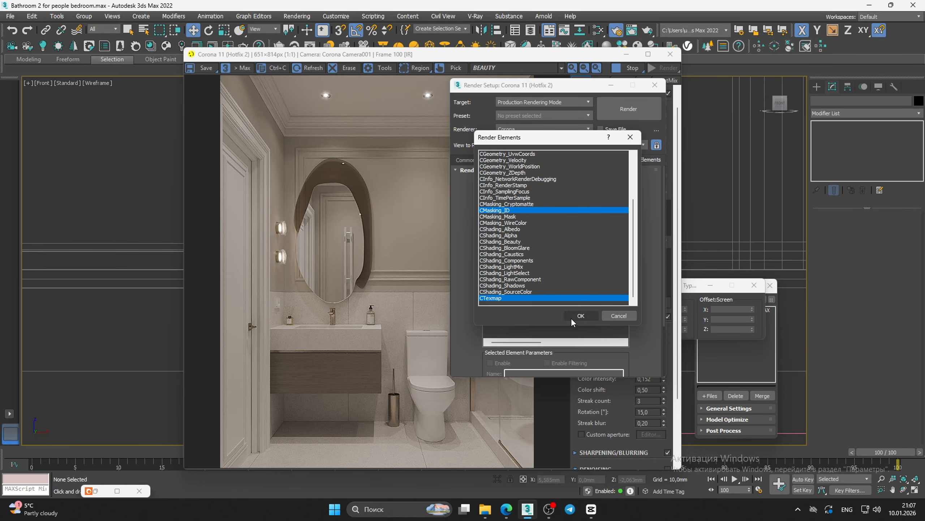
pyautogui.click(581, 315)
# Assign a CoronaAO map as the CTexmap render element's texture and open the Slate Material Editor
pyautogui.scroll(-5, 645, 253)
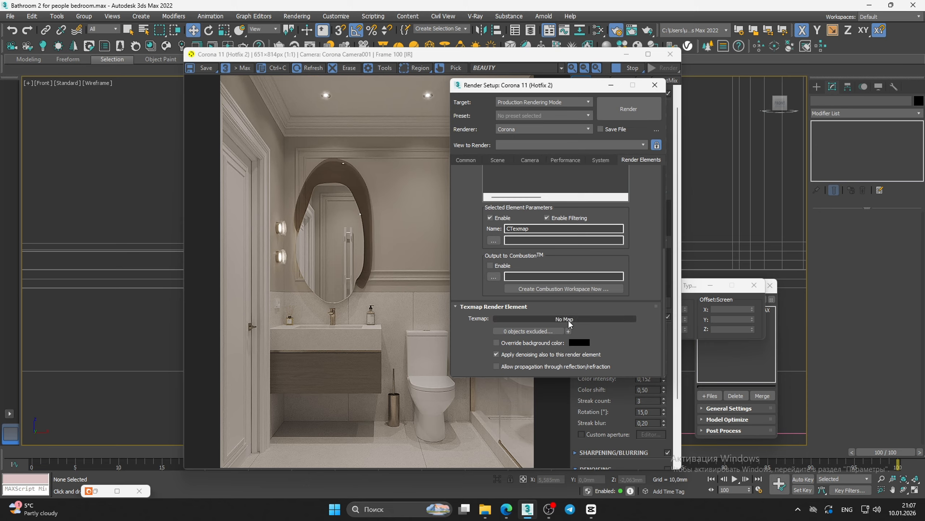
pyautogui.click(547, 319)
pyautogui.scroll(-10, 430, 274)
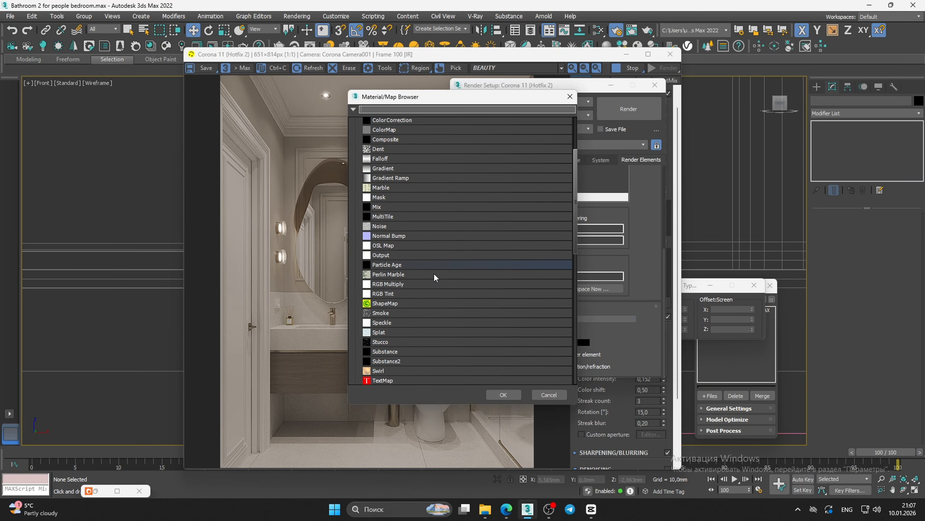
pyautogui.click(384, 338)
pyautogui.doubleClick(383, 339)
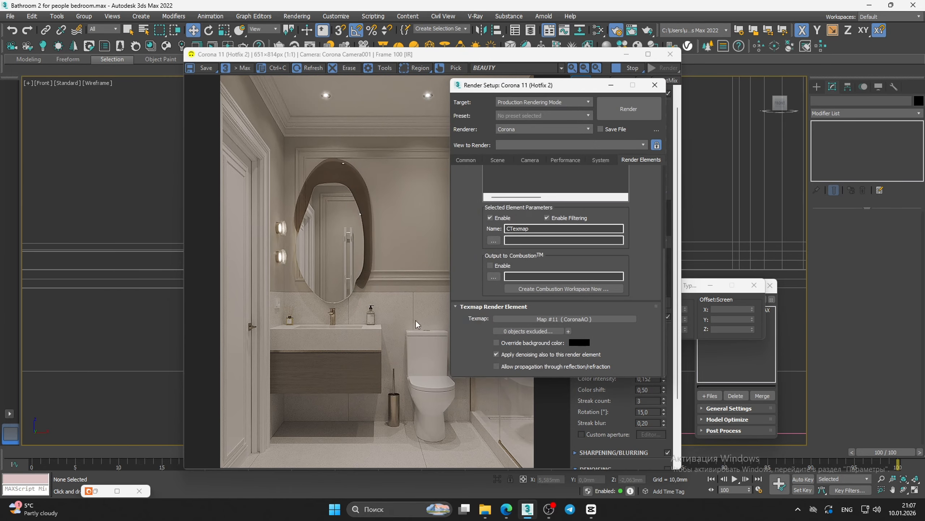
pyautogui.press('m')
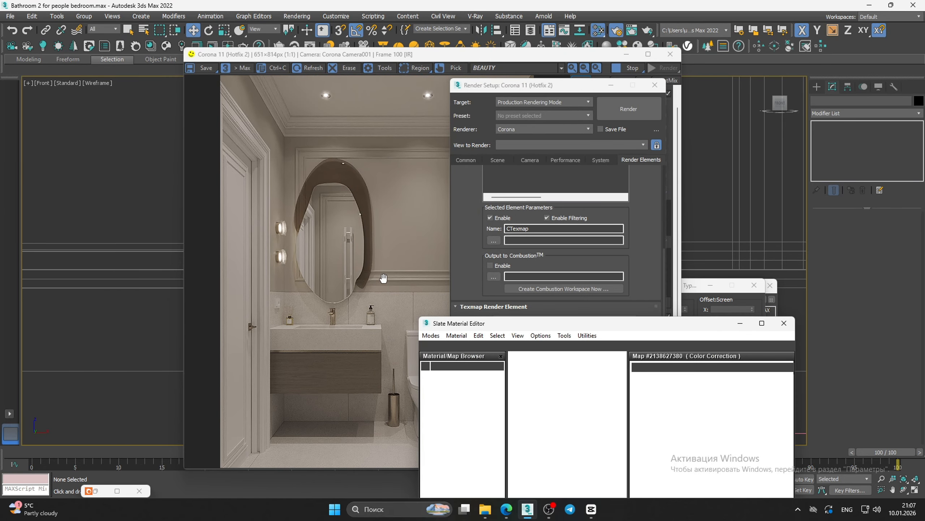
# Bring the Texmap element's CoronaAO map into the Slate Material Editor as an instance and open its parameters
pyautogui.moveTo(709, 293); pyautogui.dragTo(747, 294)
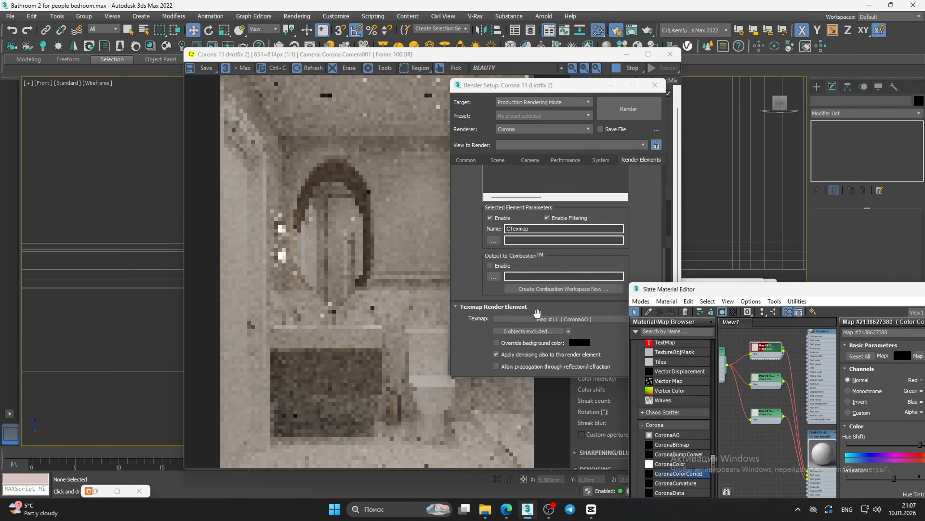
pyautogui.moveTo(541, 319); pyautogui.dragTo(741, 455)
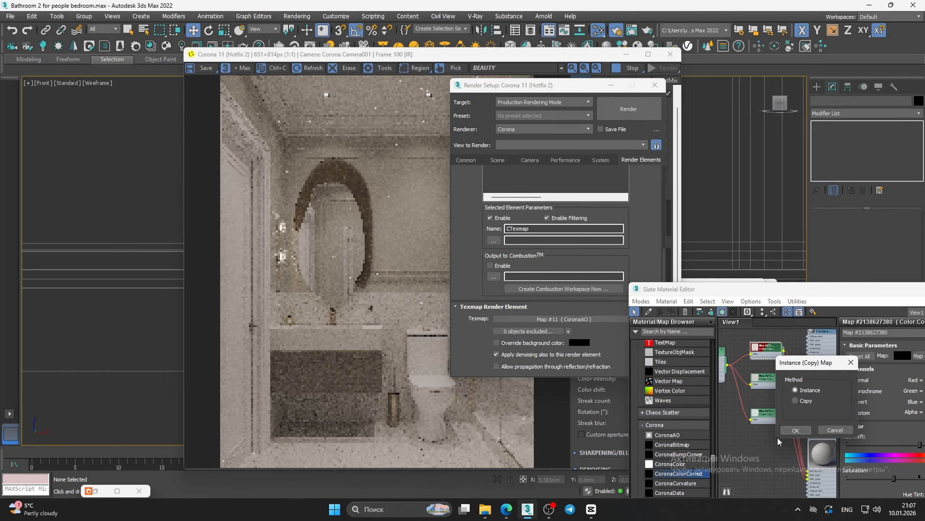
pyautogui.click(795, 430)
pyautogui.moveTo(770, 443); pyautogui.dragTo(800, 381, button='middle')
pyautogui.scroll(3, 766, 390)
pyautogui.doubleClick(769, 385)
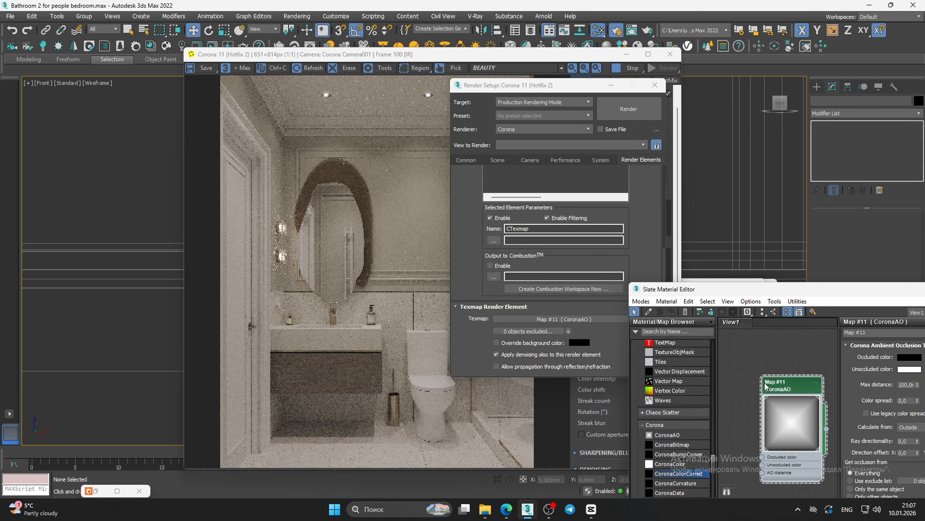
# Set the CoronaAO map's max distance to 1 mm
pyautogui.moveTo(832, 290); pyautogui.dragTo(631, 221)
pyautogui.doubleClick(704, 316)
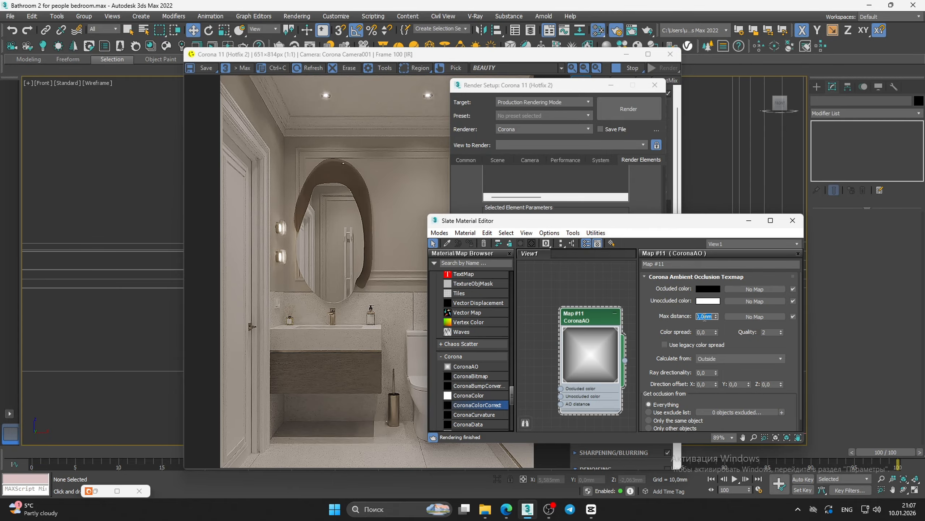
pyautogui.write('2')
pyautogui.press('Return')
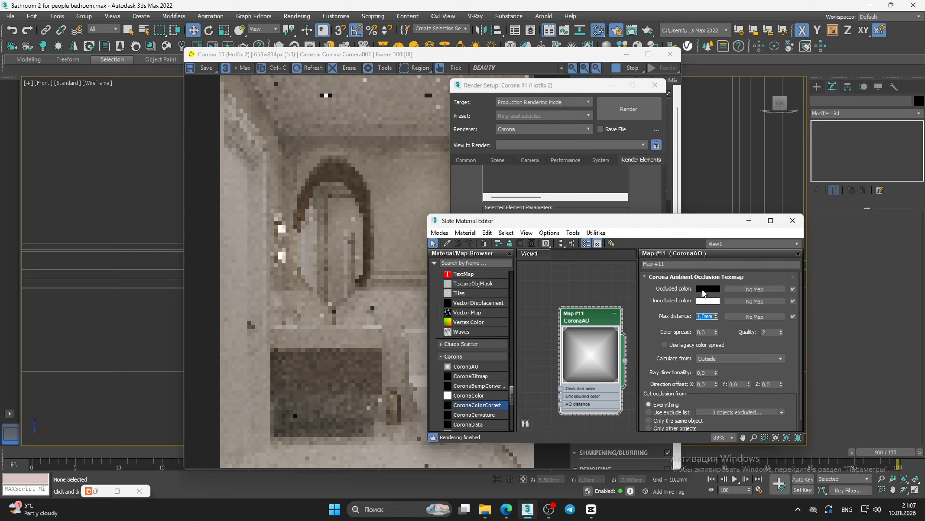
# Set the CoronaAO occluded color's value to 15 and clear the material editor and render setup windows away
pyautogui.click(705, 289)
pyautogui.doubleClick(733, 166)
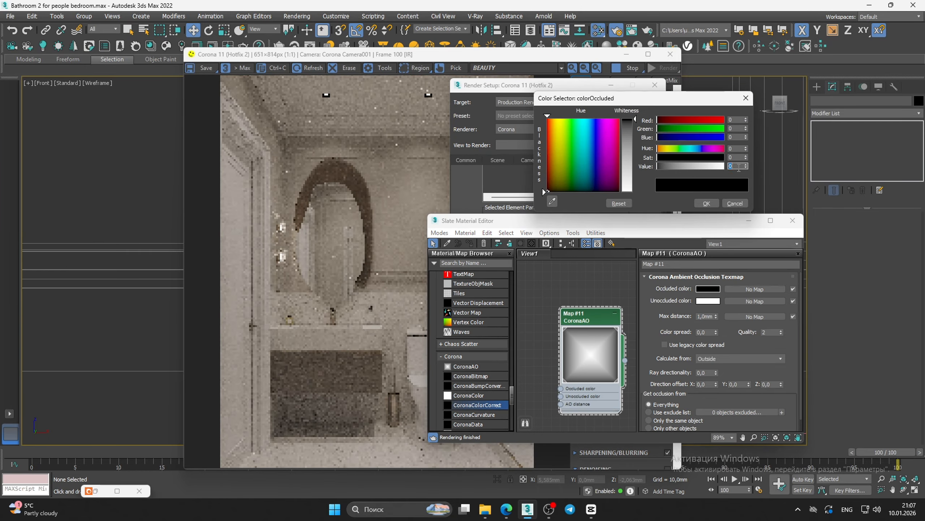
pyautogui.write('15')
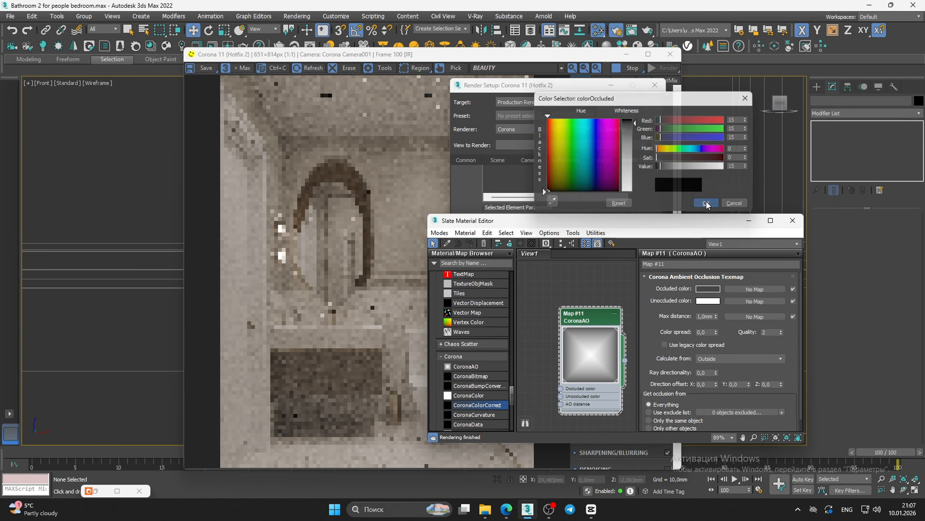
pyautogui.click(707, 203)
pyautogui.click(749, 220)
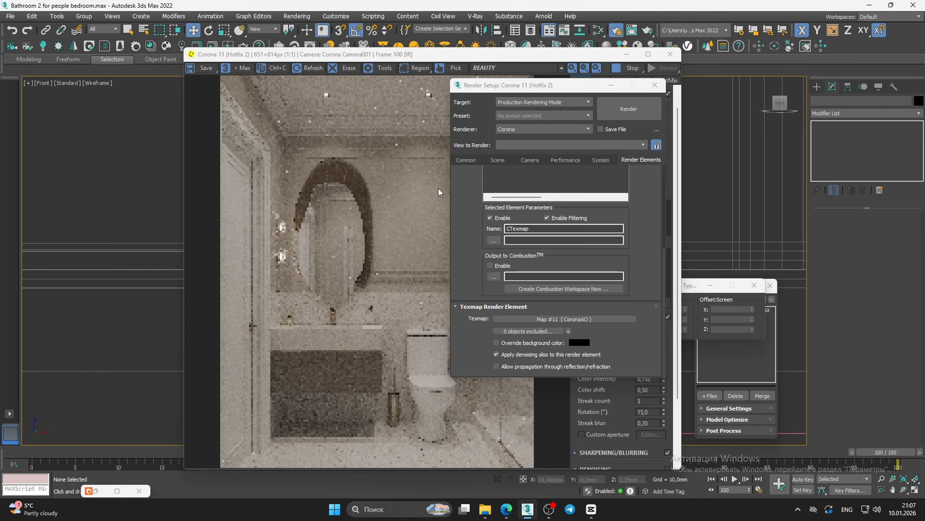
pyautogui.click(655, 85)
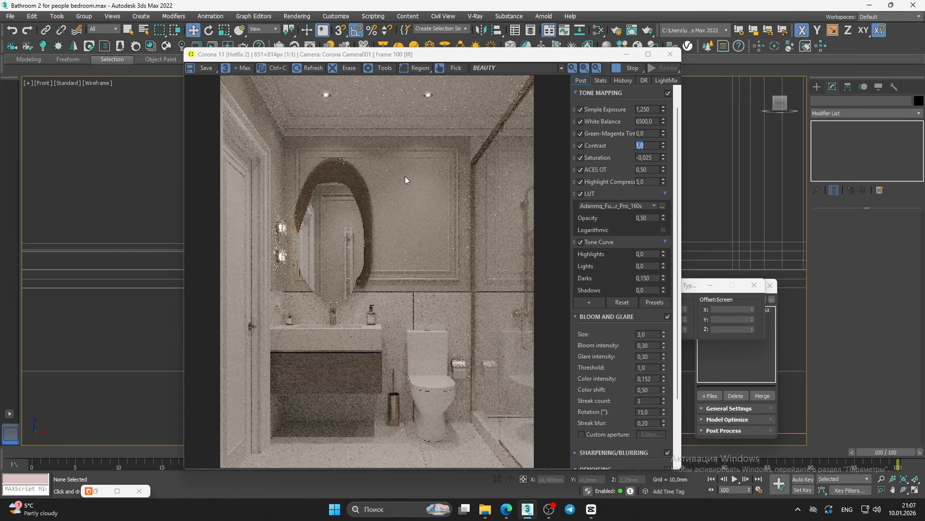
# Examine the CESSENTIAL_Direct, CESSENTIAL_Reflect and CESSENTIAL_Refract passes of the interactive render
pyautogui.click(476, 68)
pyautogui.click(492, 97)
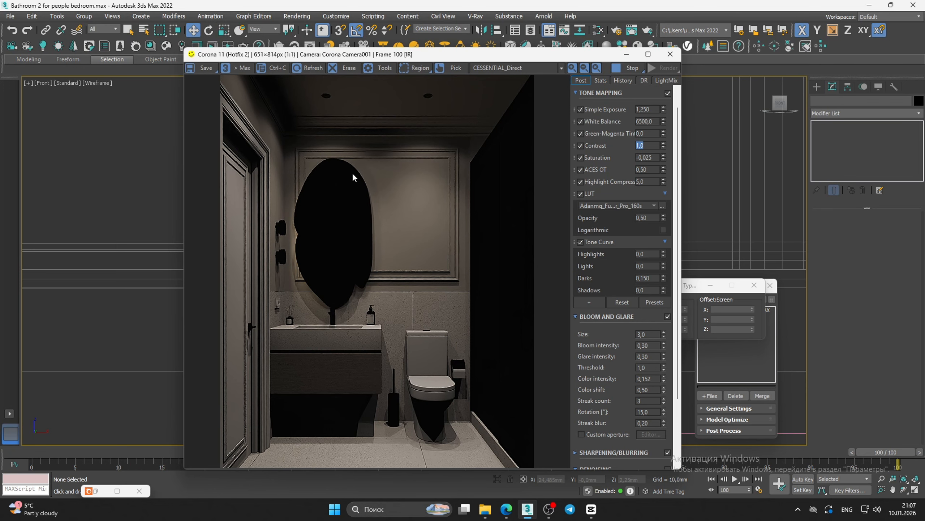
pyautogui.click(513, 72)
pyautogui.click(504, 108)
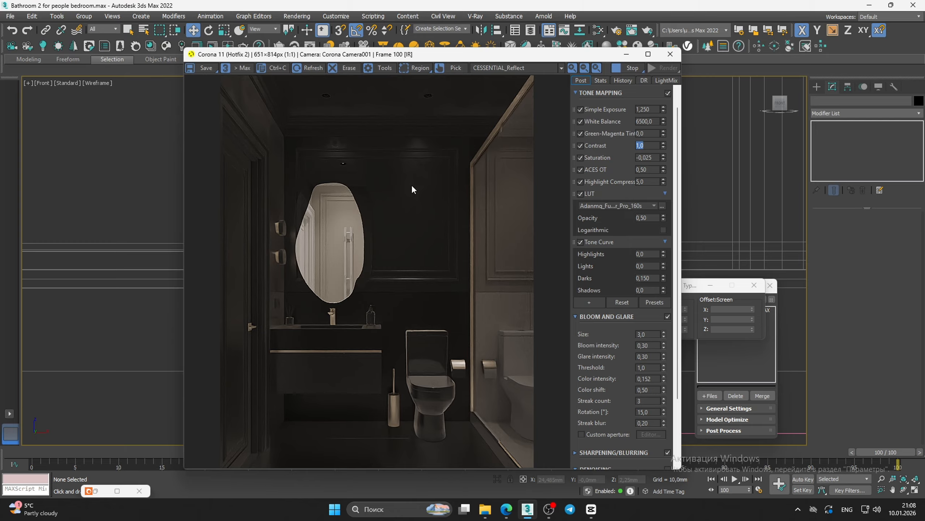
pyautogui.click(503, 67)
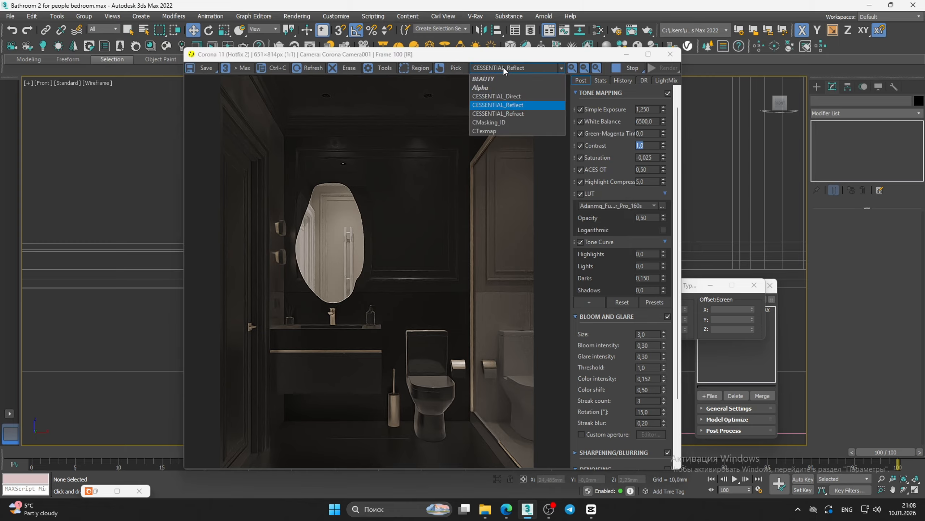
pyautogui.click(511, 114)
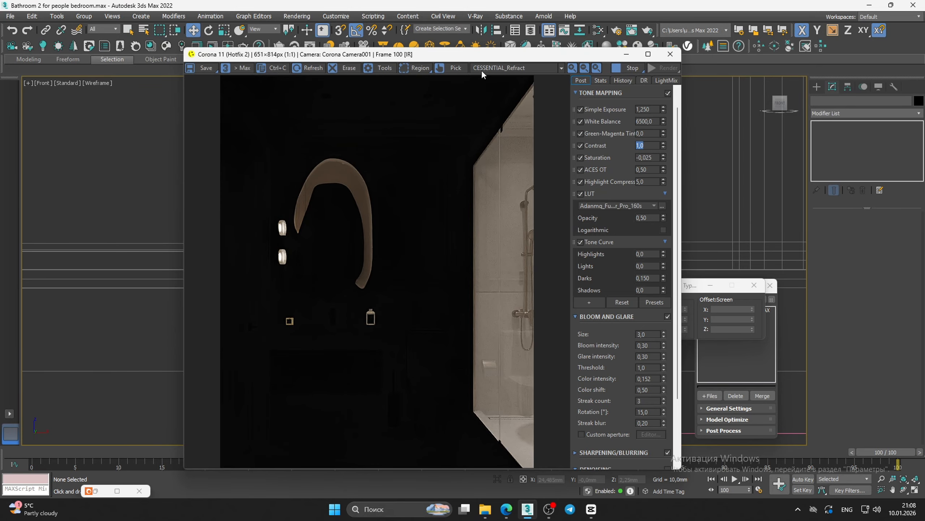
# Examine the CMasking_ID and CTexmap passes of the interactive render
pyautogui.click(491, 68)
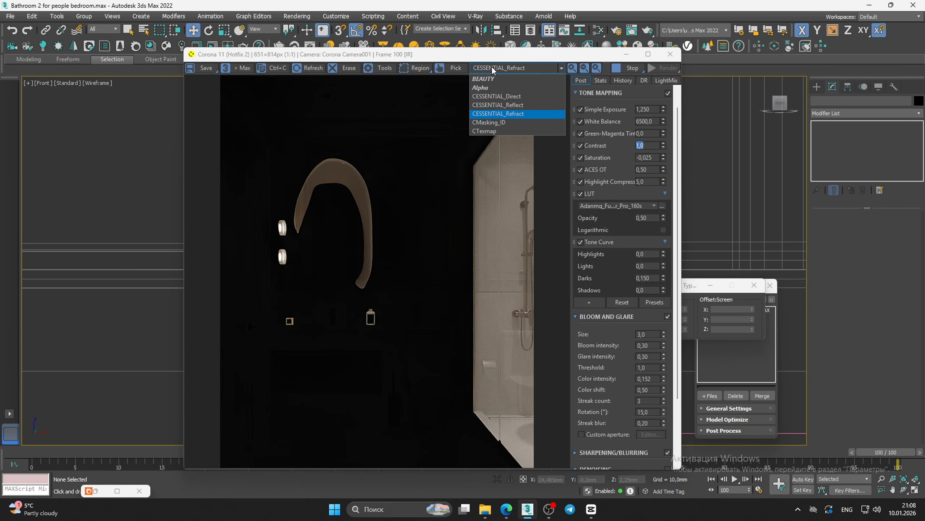
pyautogui.click(498, 125)
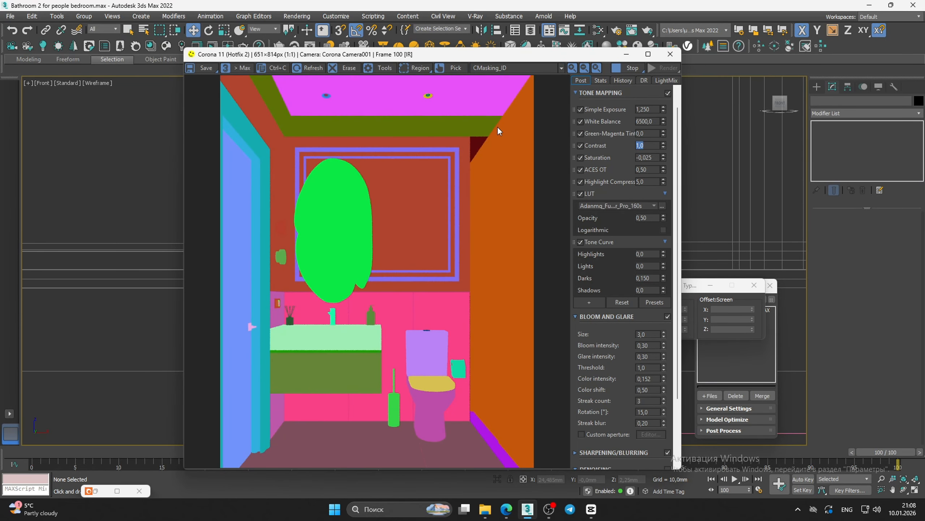
pyautogui.click(489, 69)
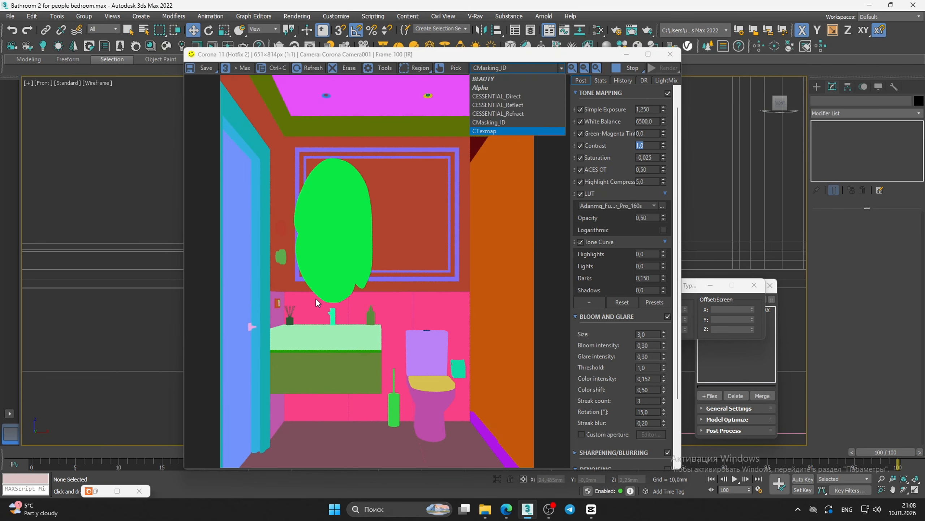
pyautogui.click(479, 131)
pyautogui.scroll(4, 304, 156)
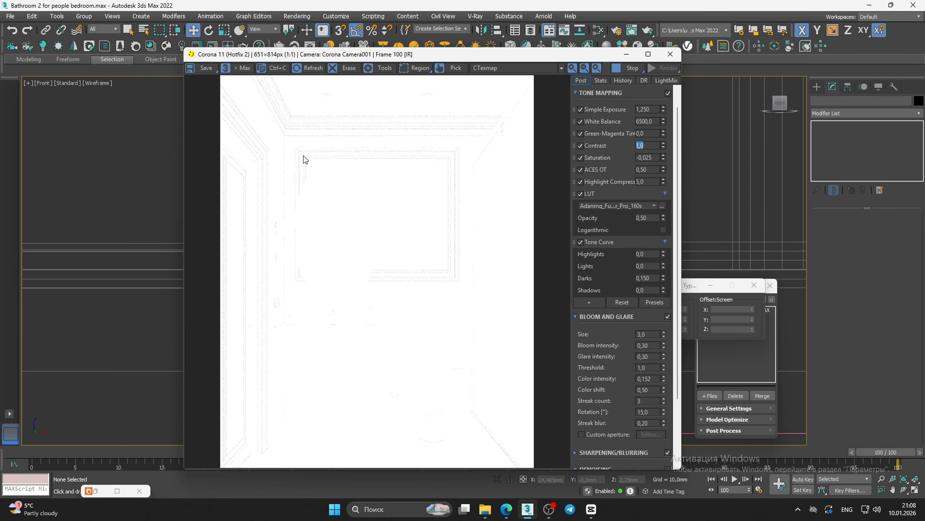
pyautogui.scroll(-3, 296, 165)
# Return the render display to BEAUTY and inspect the shower threshold, toilet brush and whole bathroom
pyautogui.click(509, 70)
pyautogui.click(502, 78)
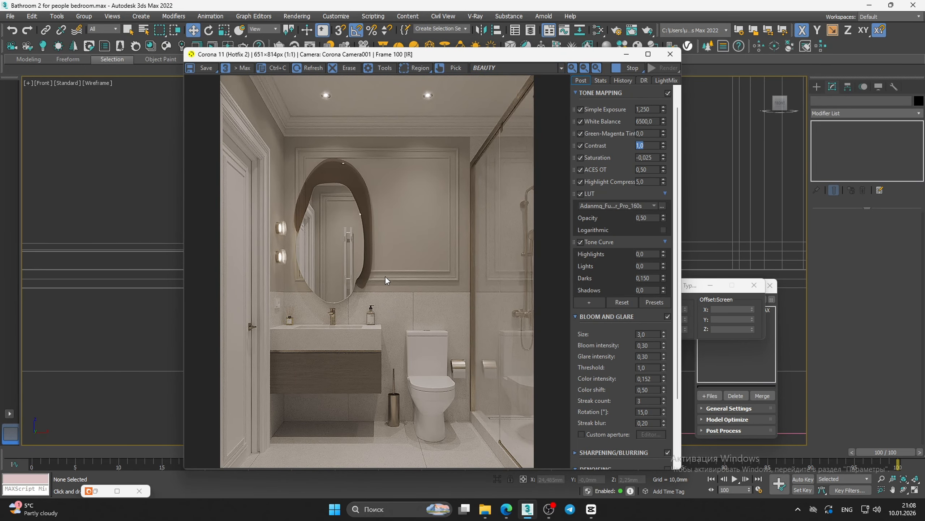
pyautogui.scroll(5, 472, 410)
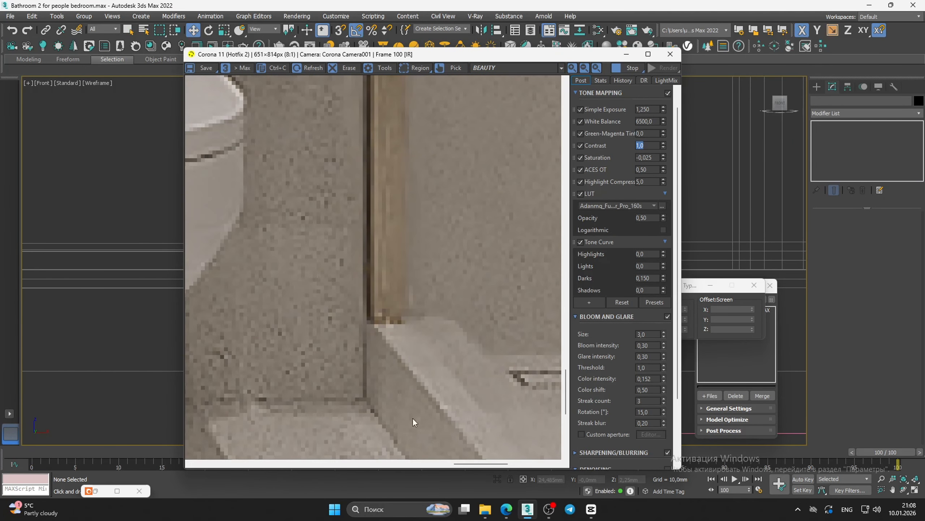
pyautogui.scroll(-5, 440, 334)
pyautogui.scroll(5, 389, 352)
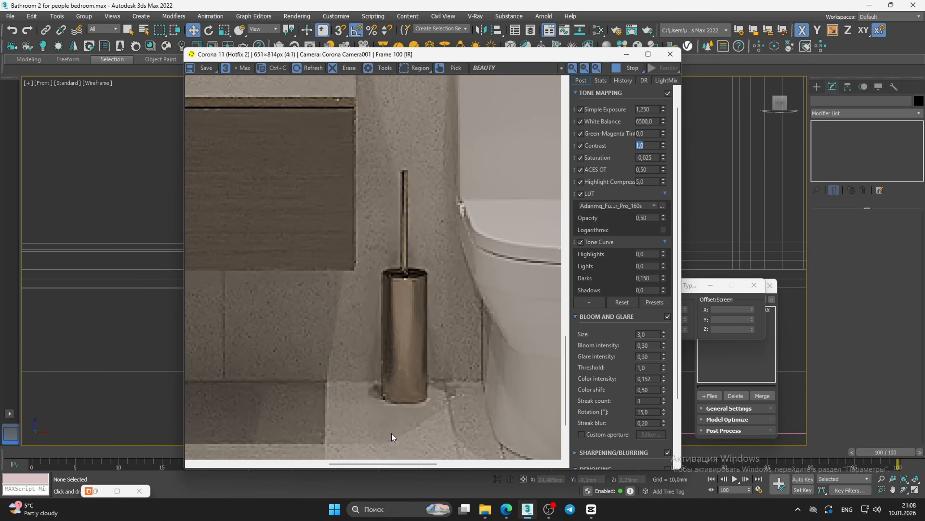
pyautogui.scroll(-5, 392, 434)
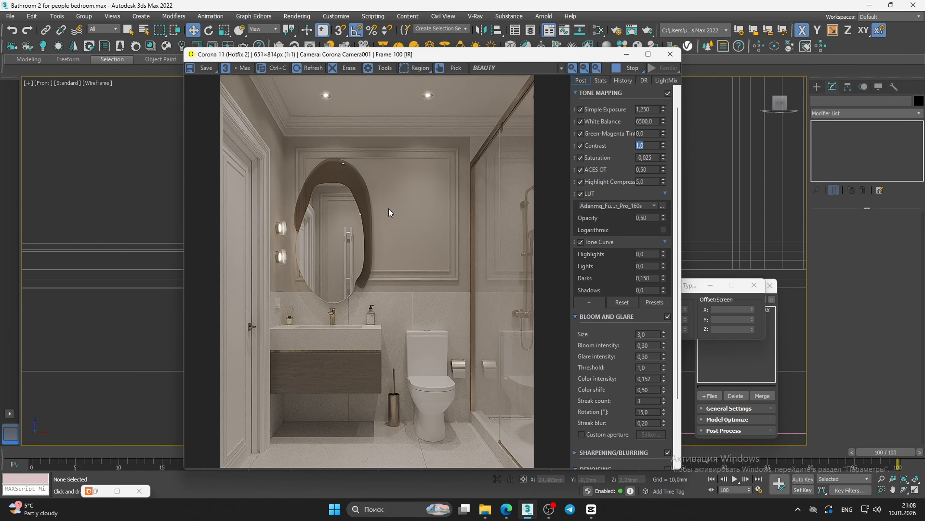
pyautogui.moveTo(481, 54); pyautogui.dragTo(534, 35)
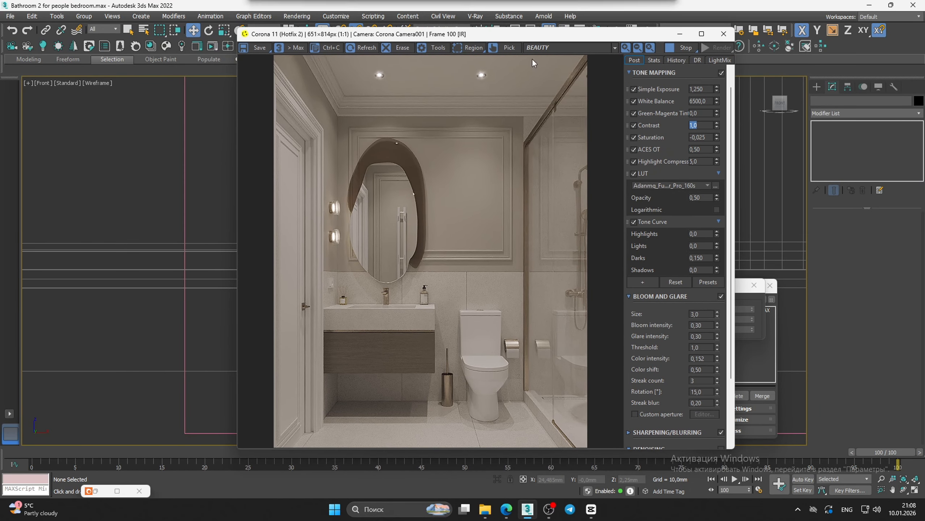